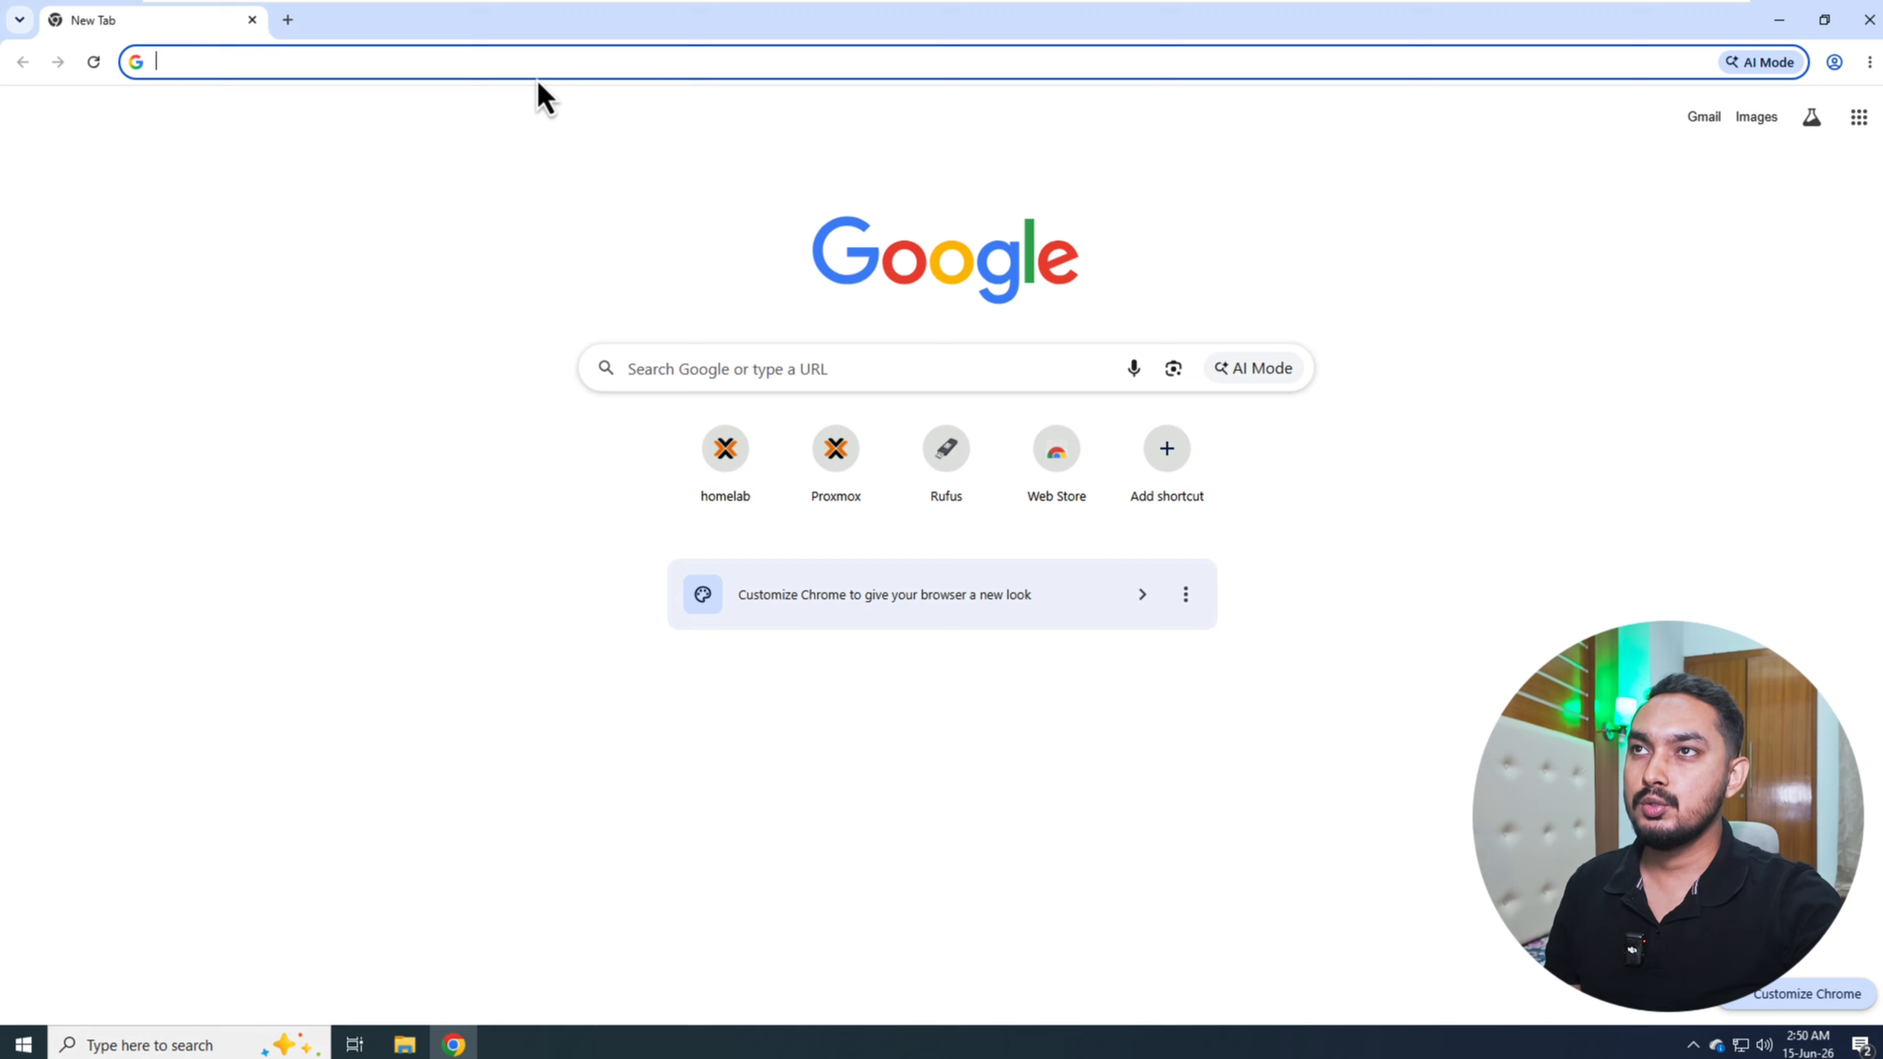
- Go to artsign.work/cpanel and log in to cPanel with the saved credentials
click(538, 78)
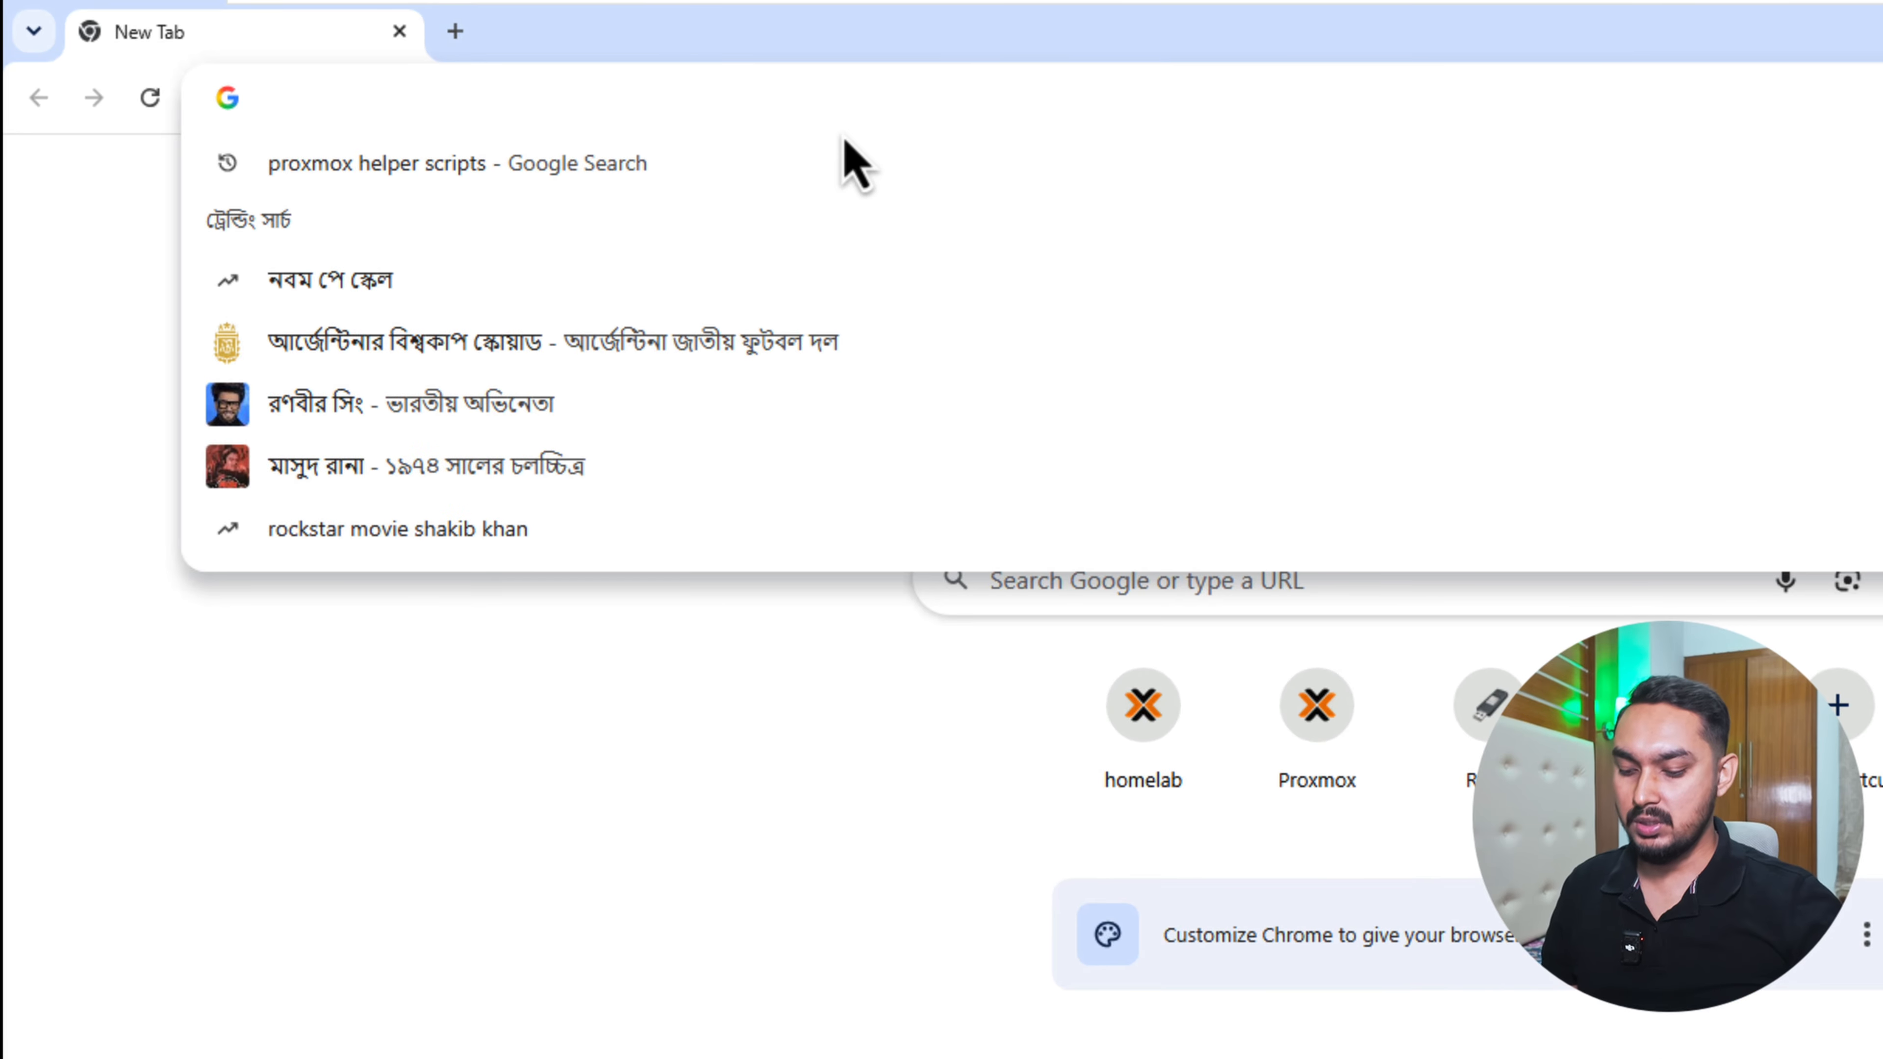
text(artsign.work/cpanel)
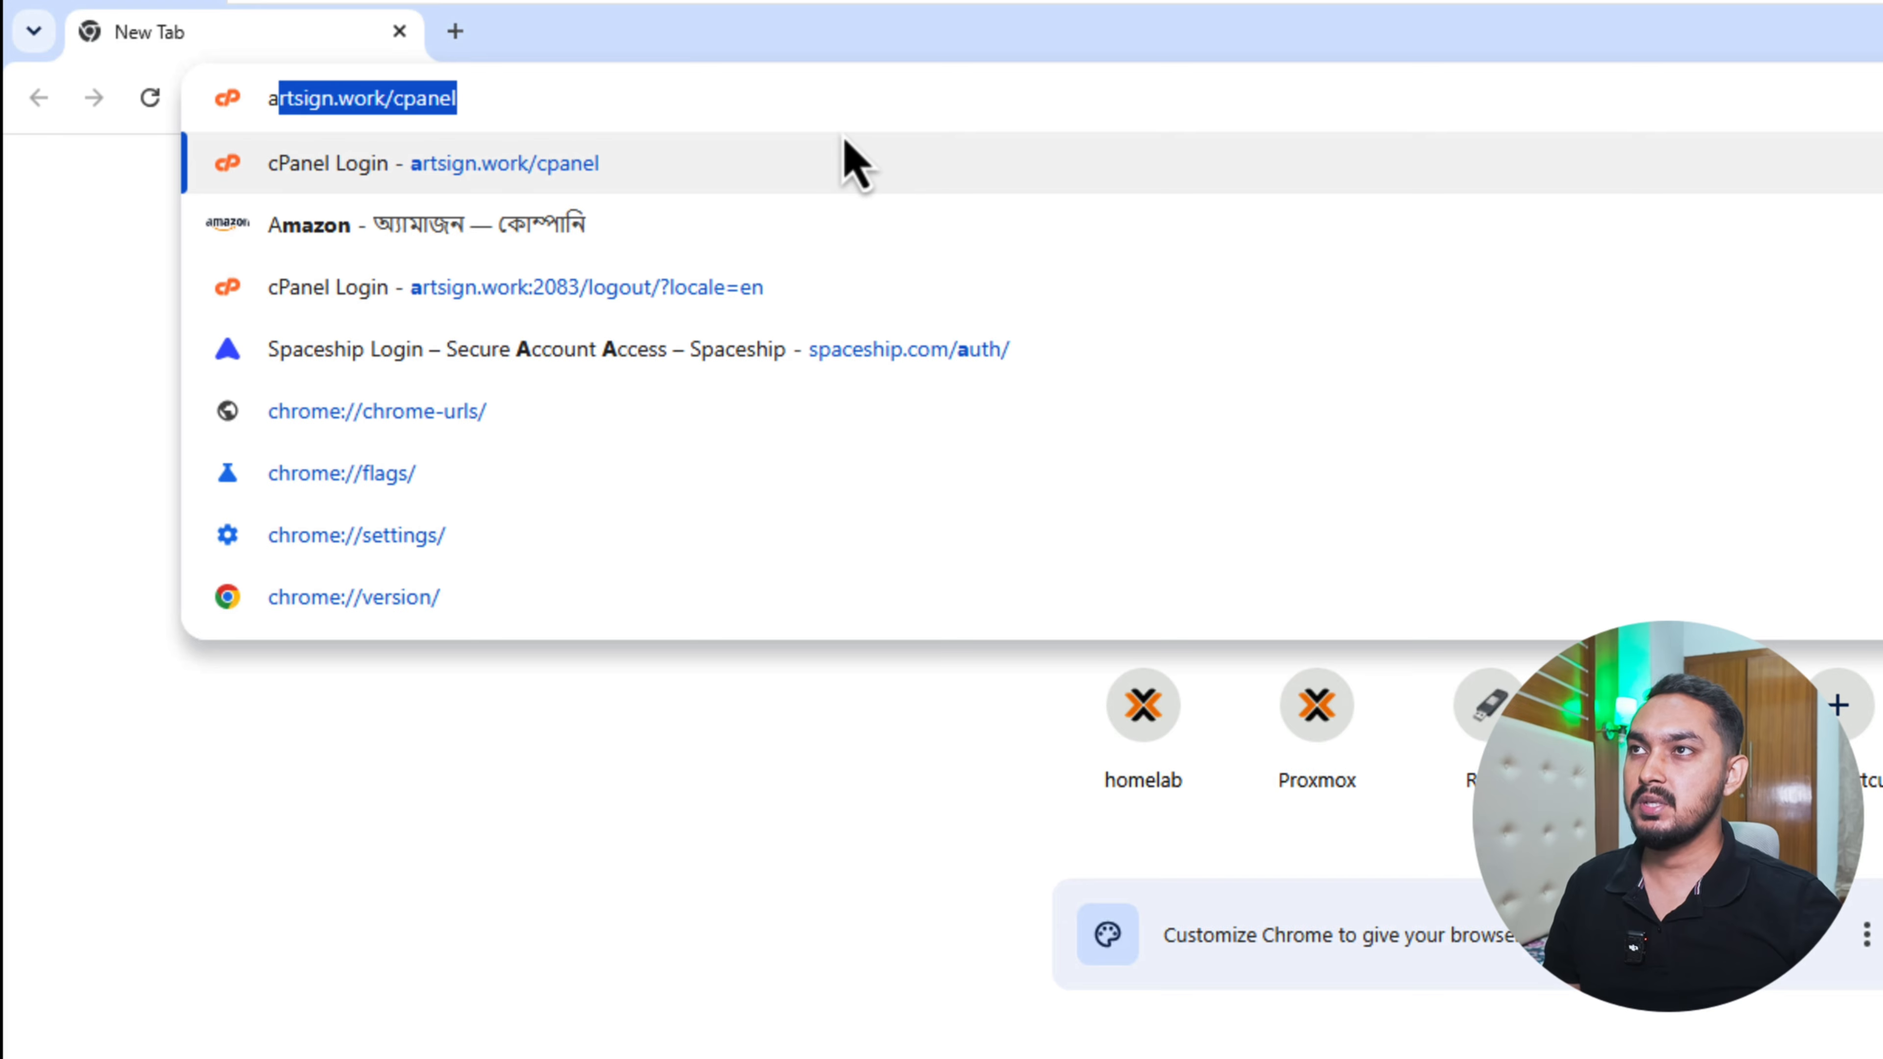
key(End)
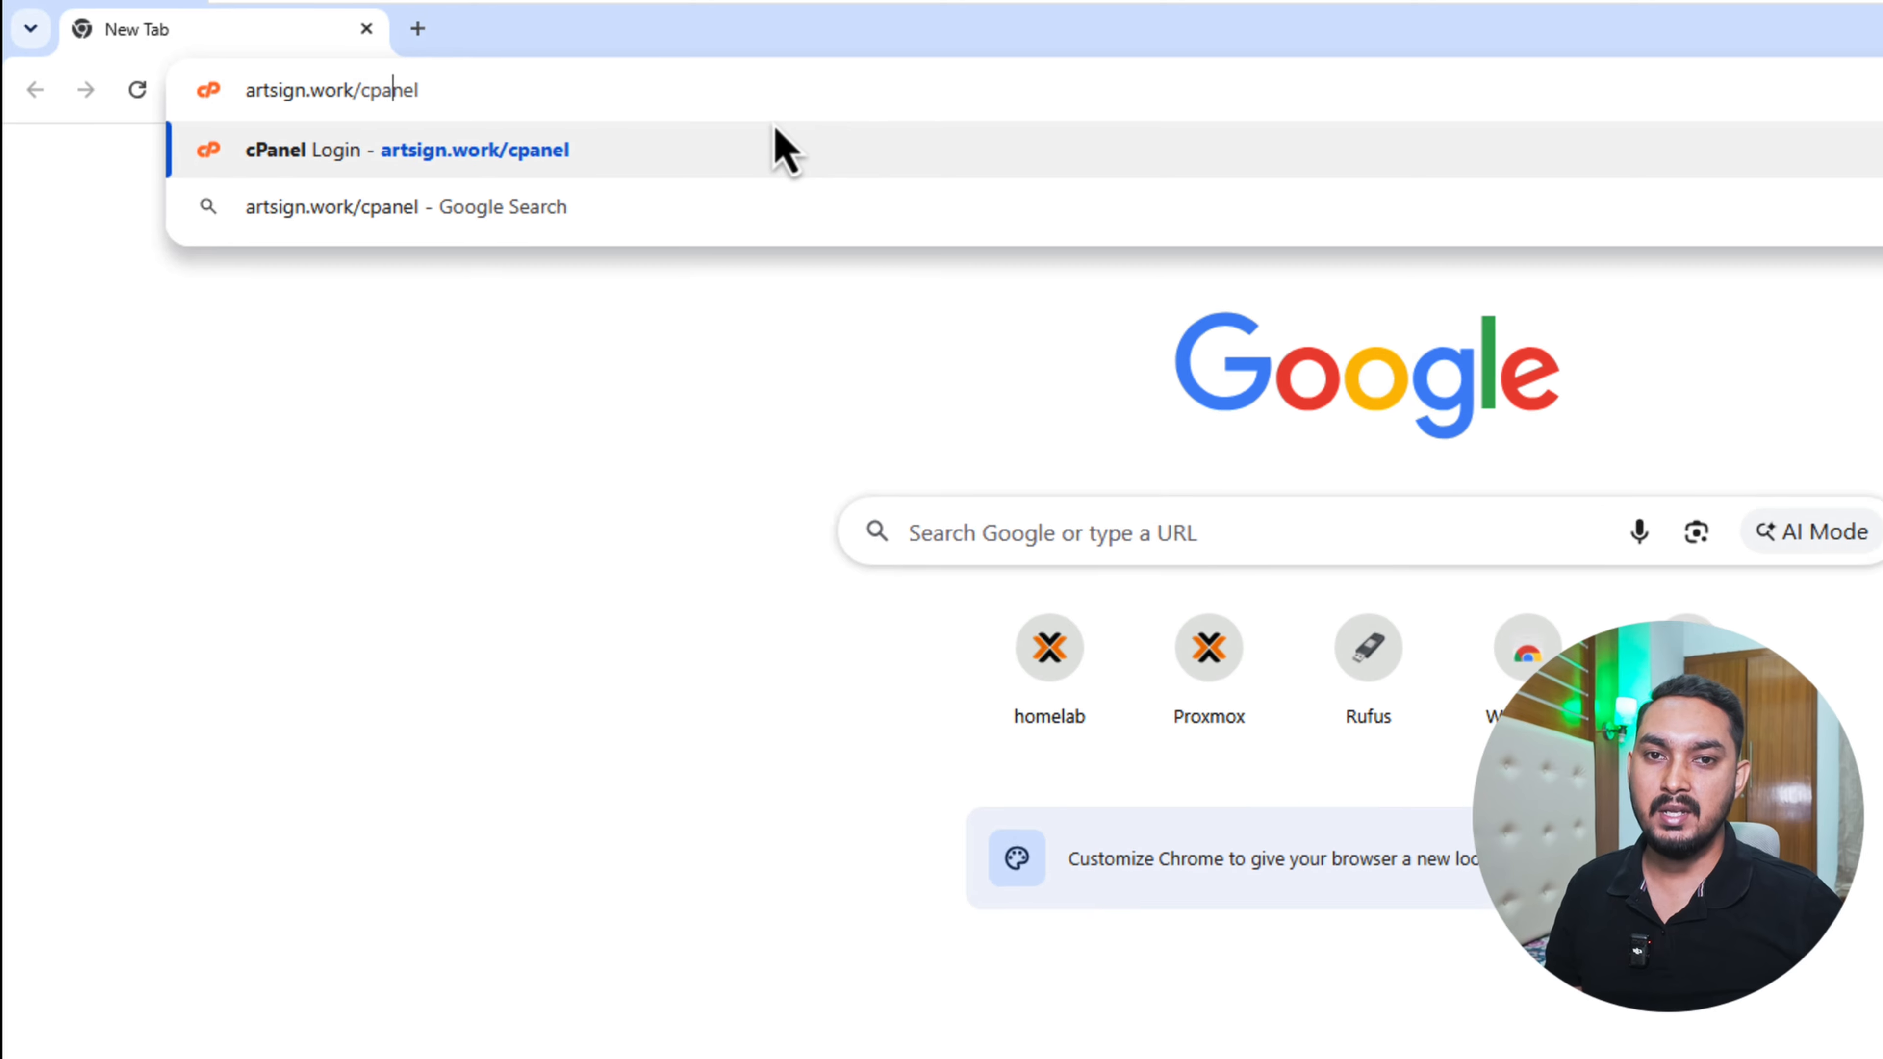
click(844, 140)
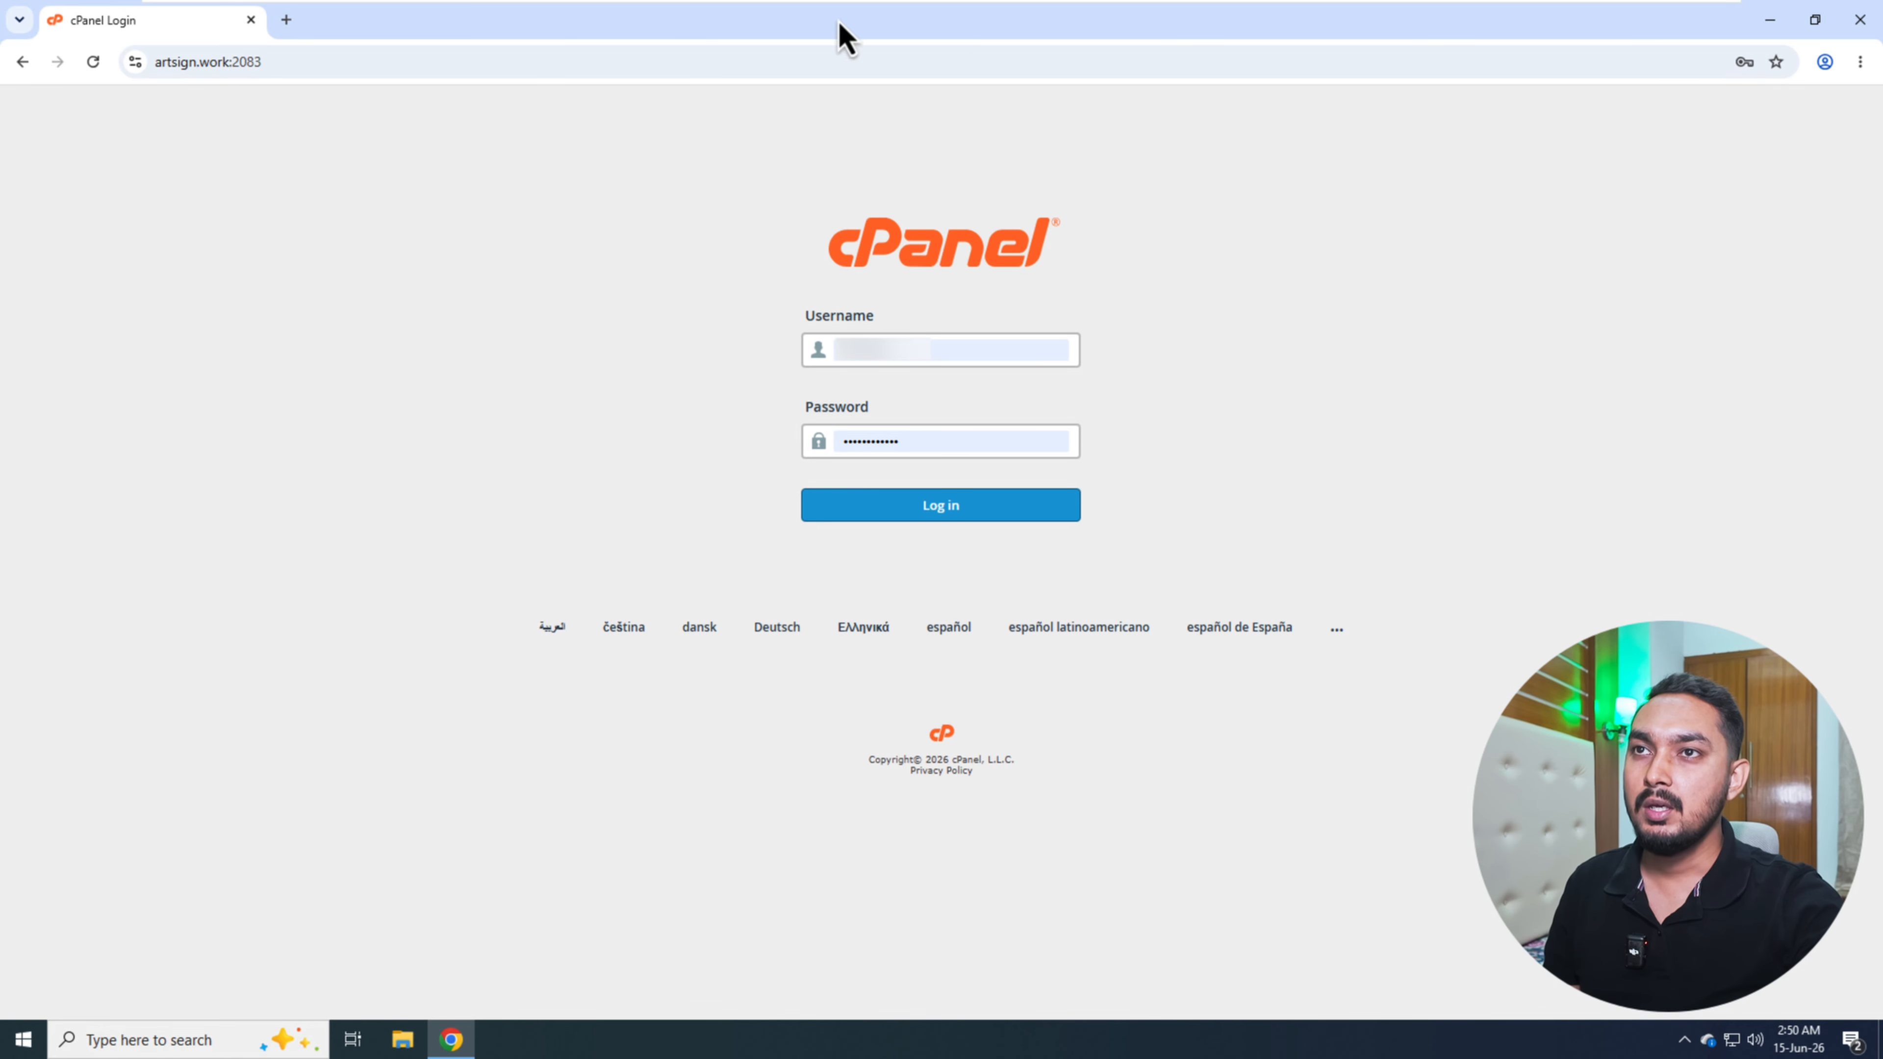
click(928, 509)
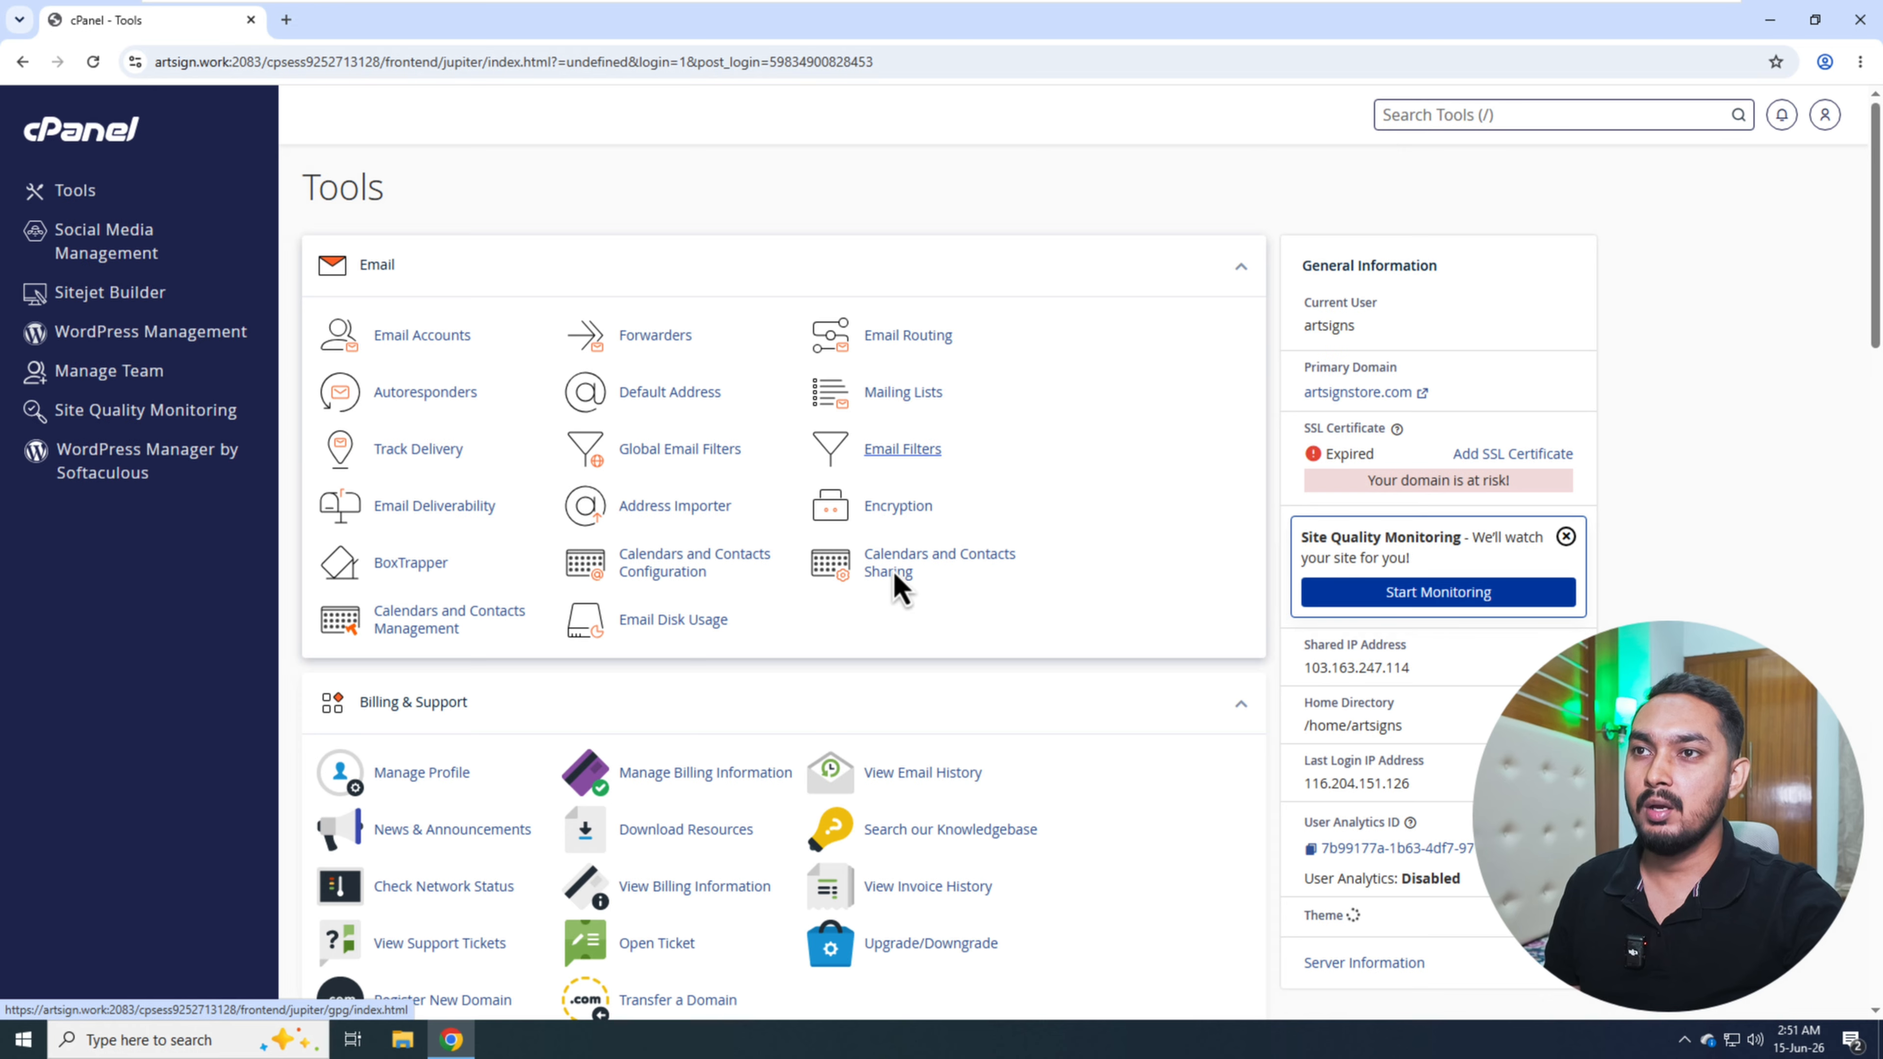
- Open cPanel's File Manager and go into the public_html folder
scroll(887, 582, down, 3)
scroll(874, 586, down, 3)
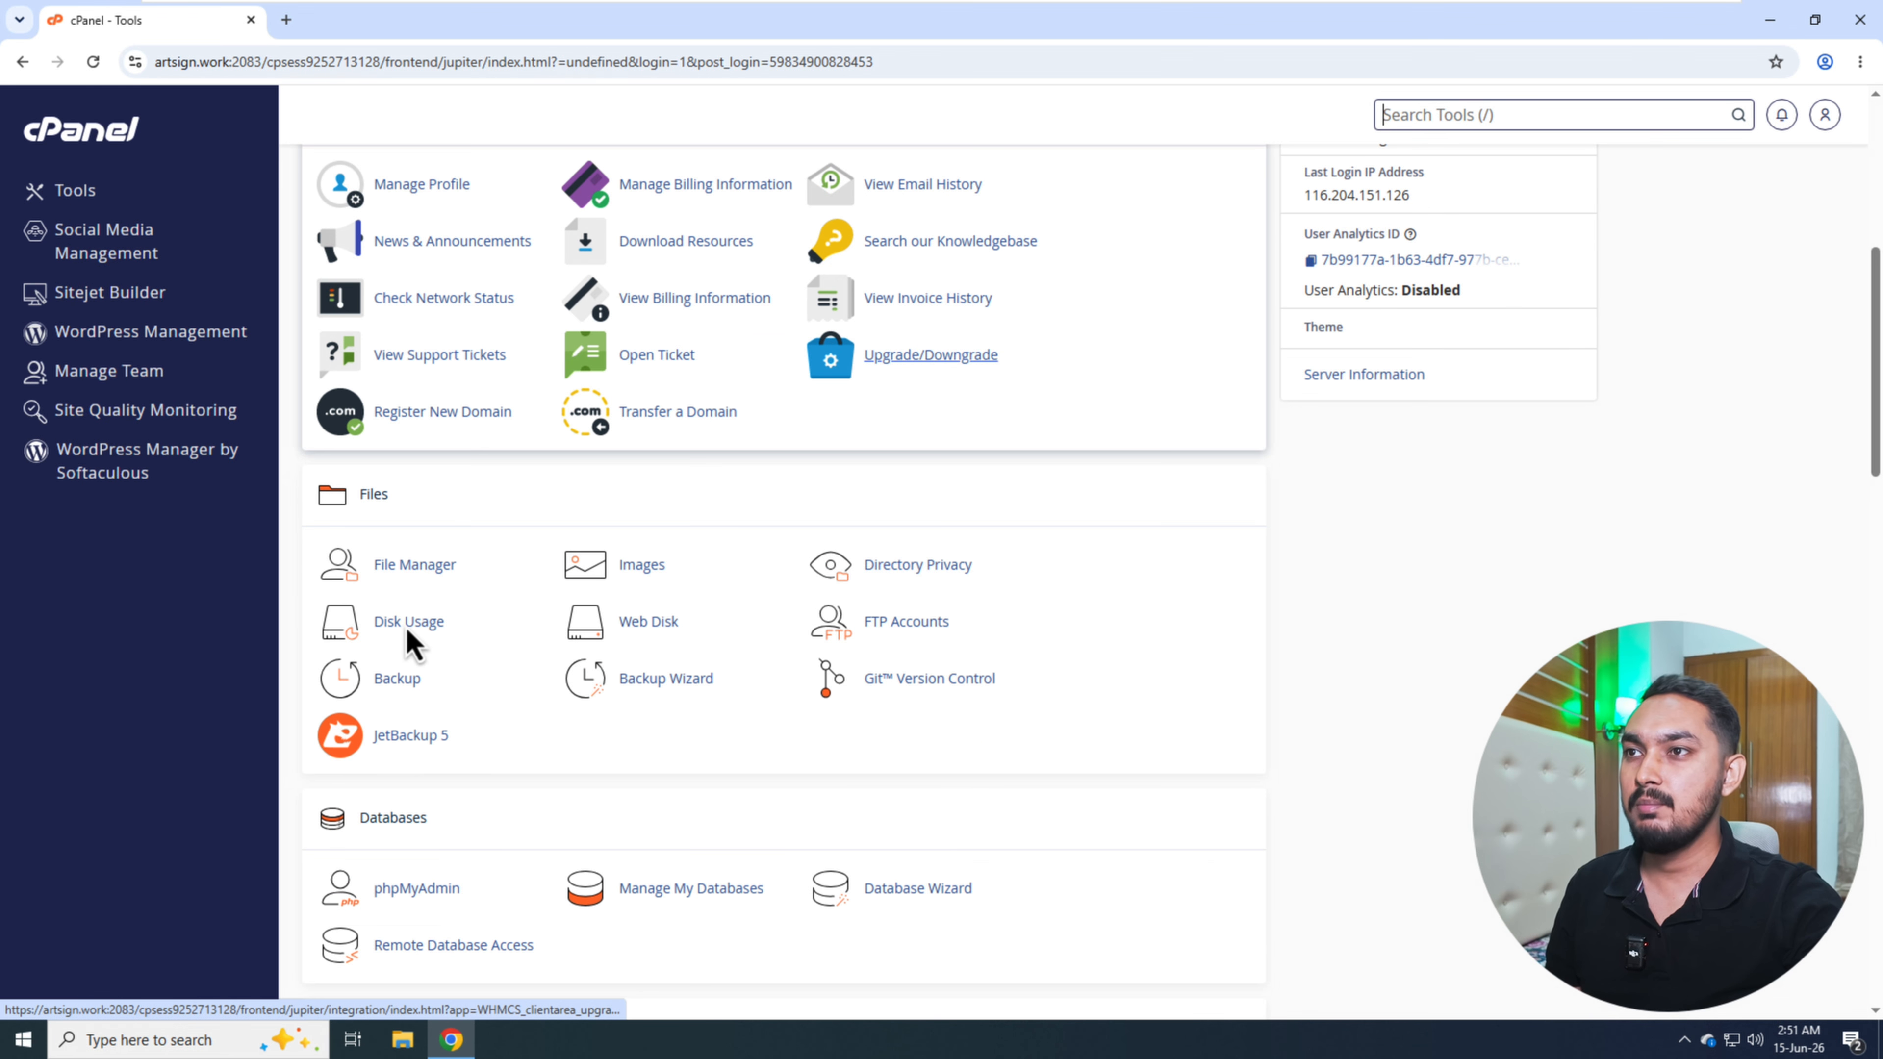
click(409, 568)
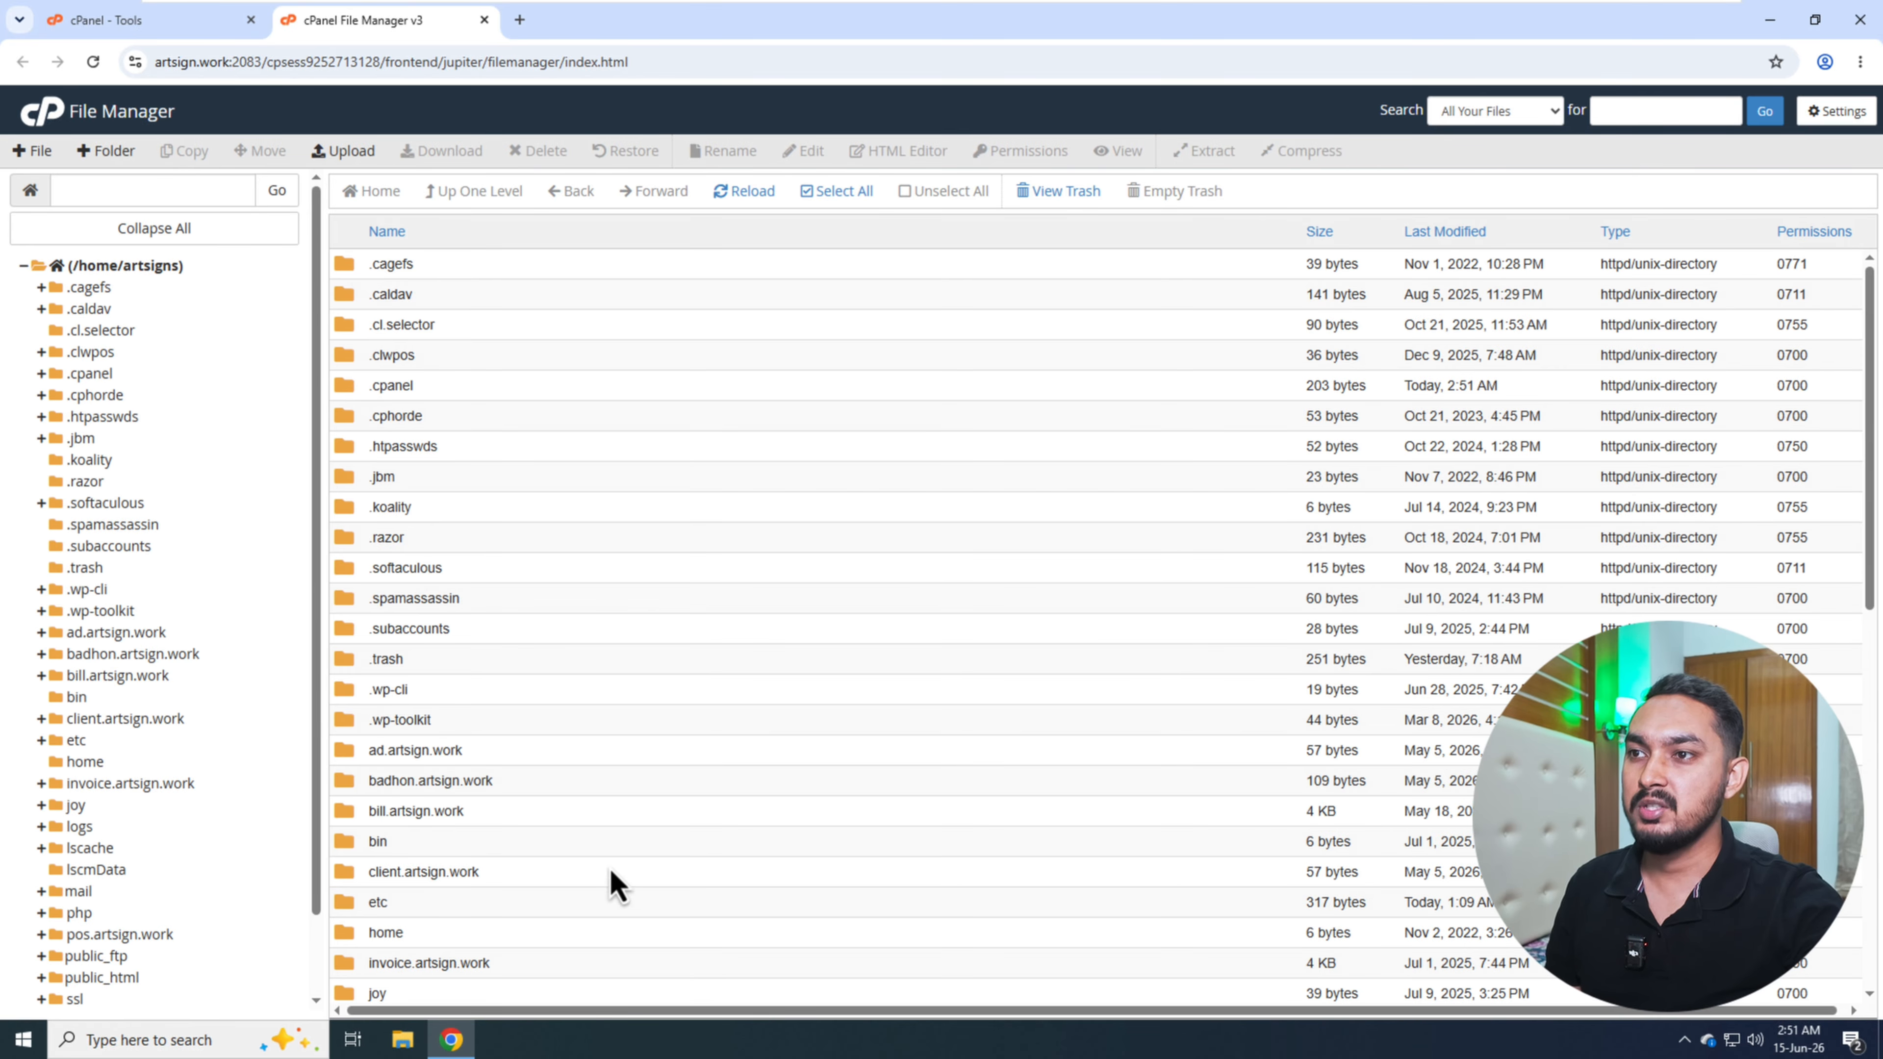
scroll(592, 842, down, 6)
scroll(595, 839, down, 4)
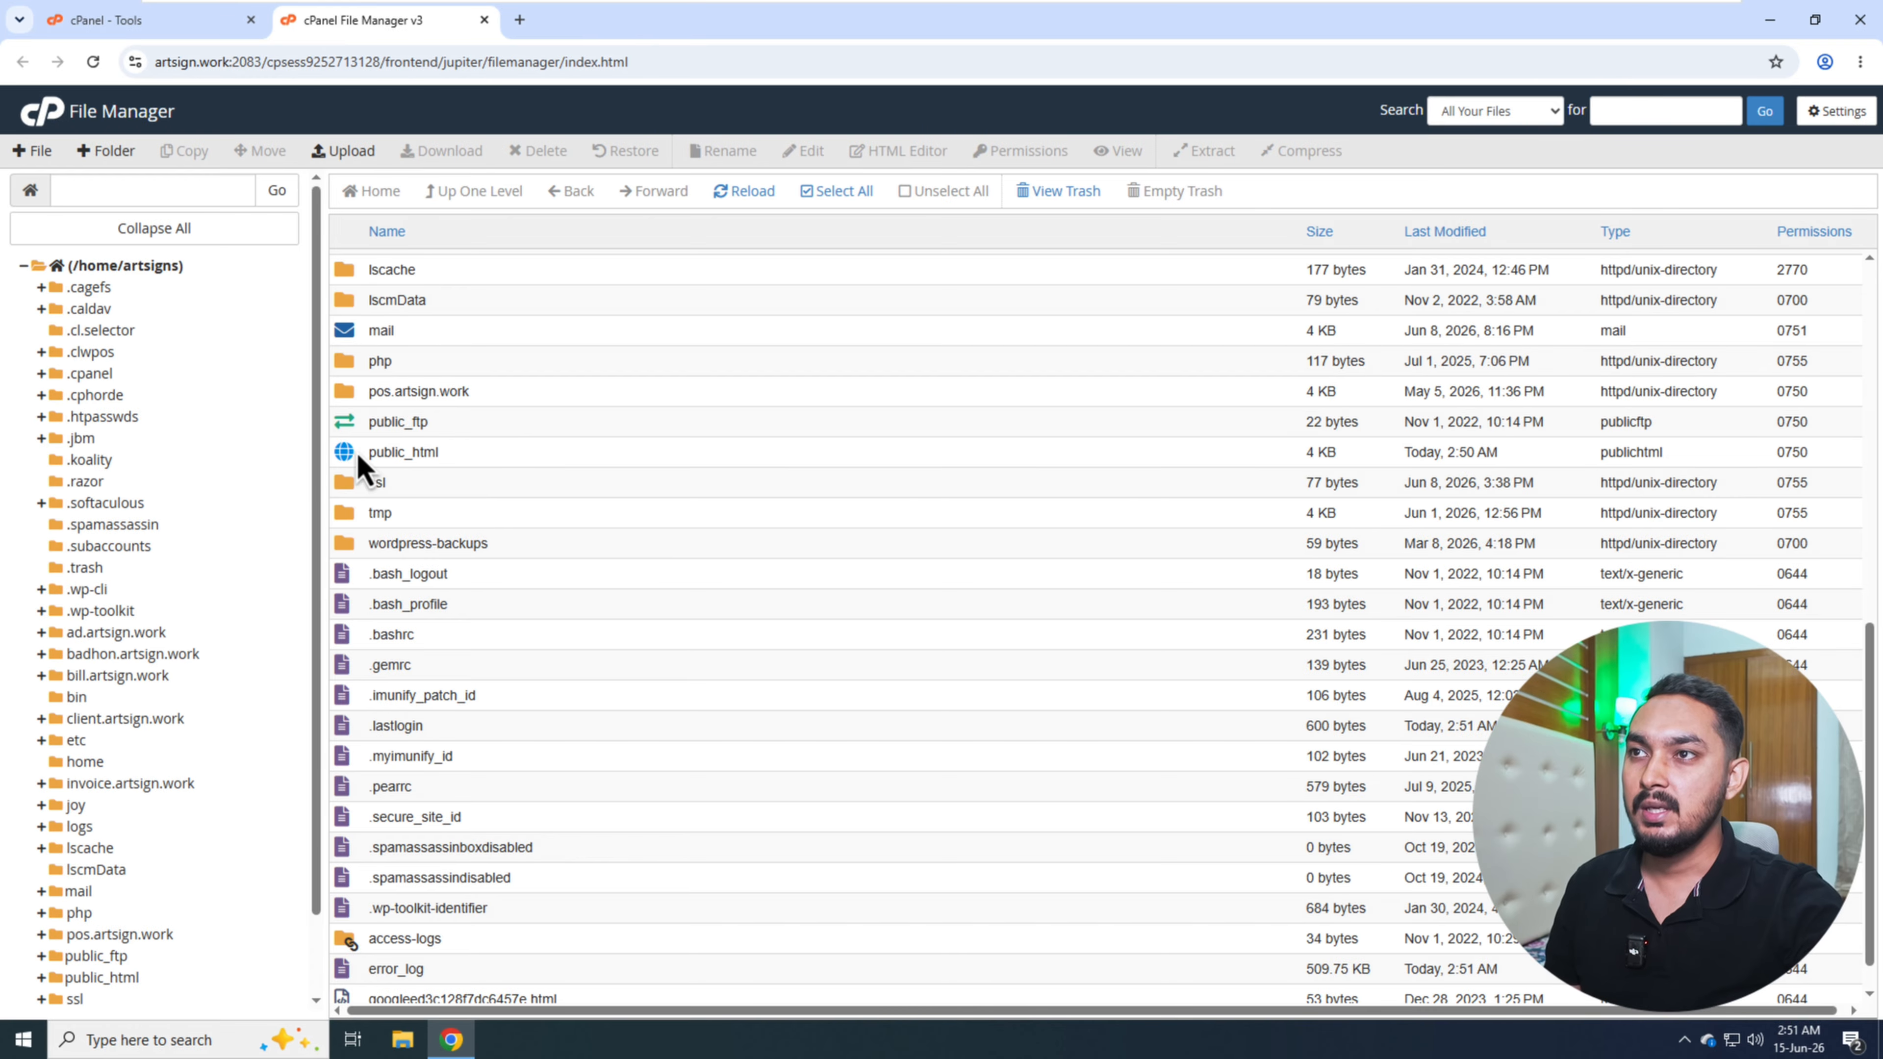
double_click(497, 454)
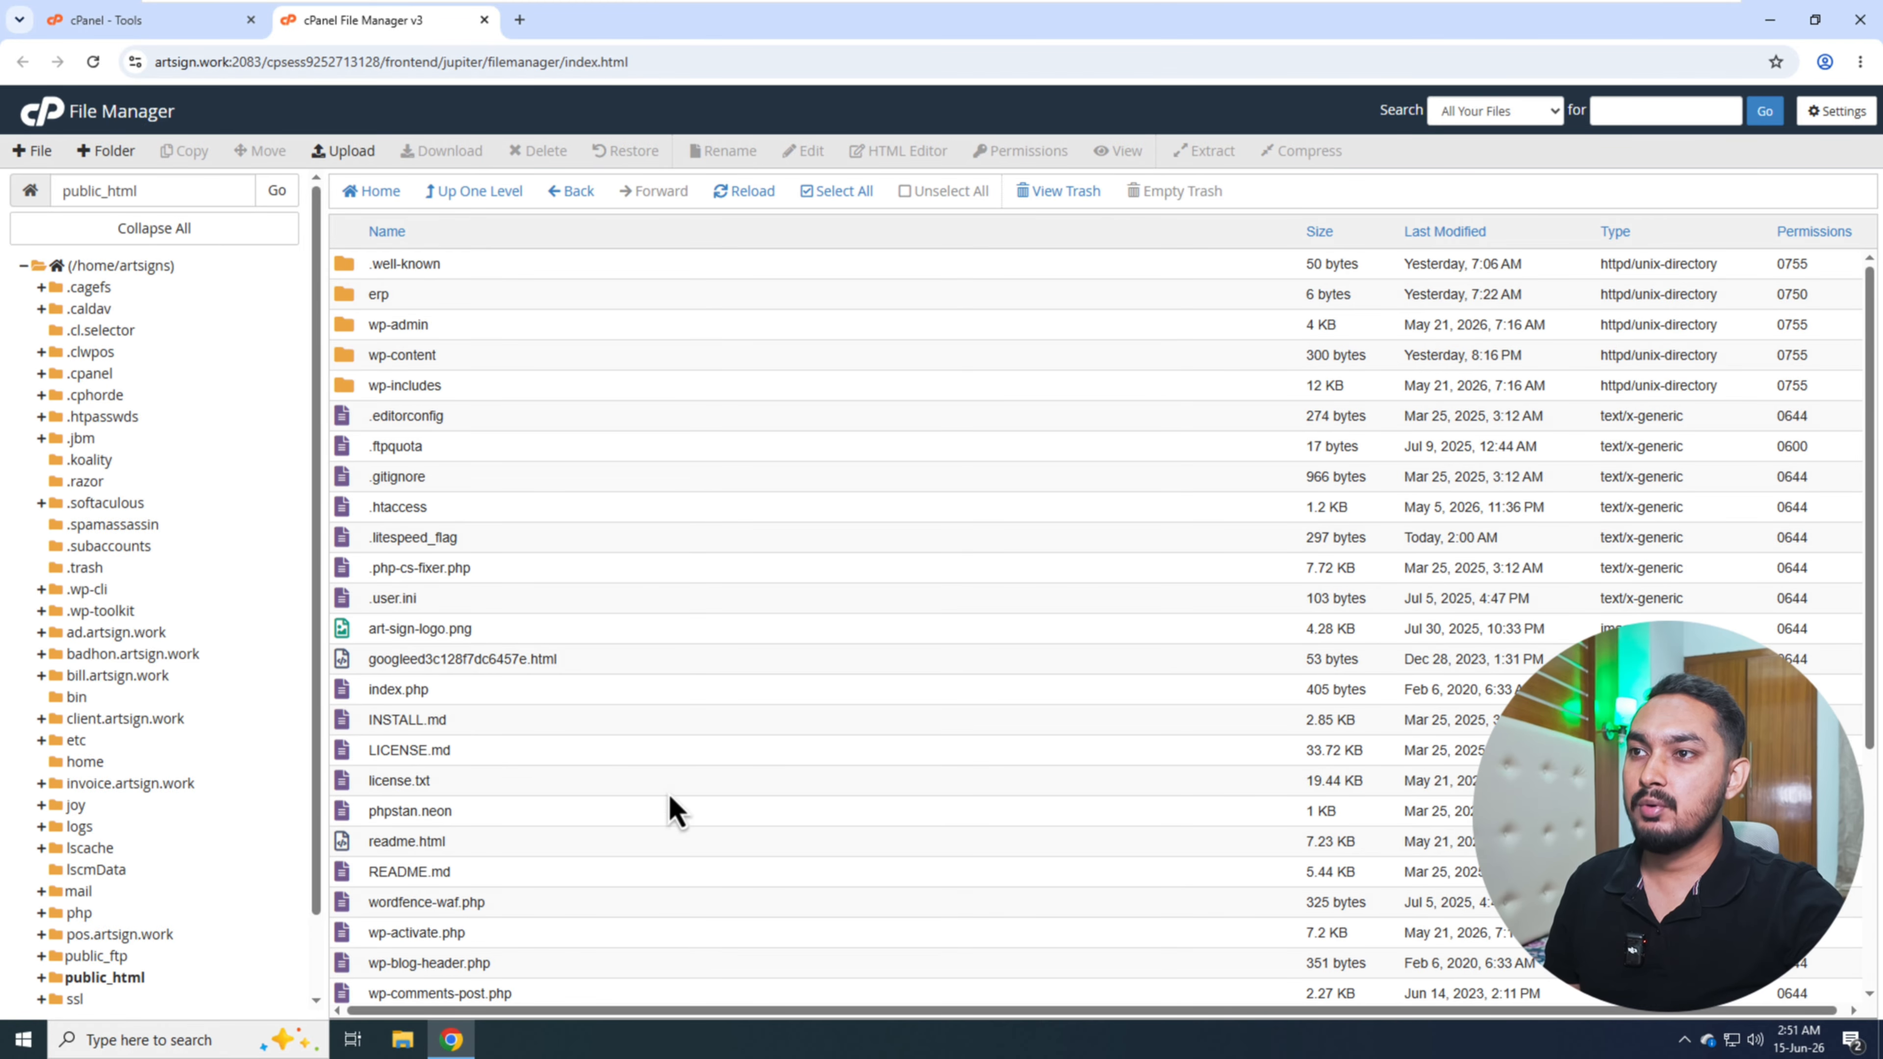
- Select all files and folders in public_html and set them to be compressed as a Zip Archive
scroll(660, 742, down, 5)
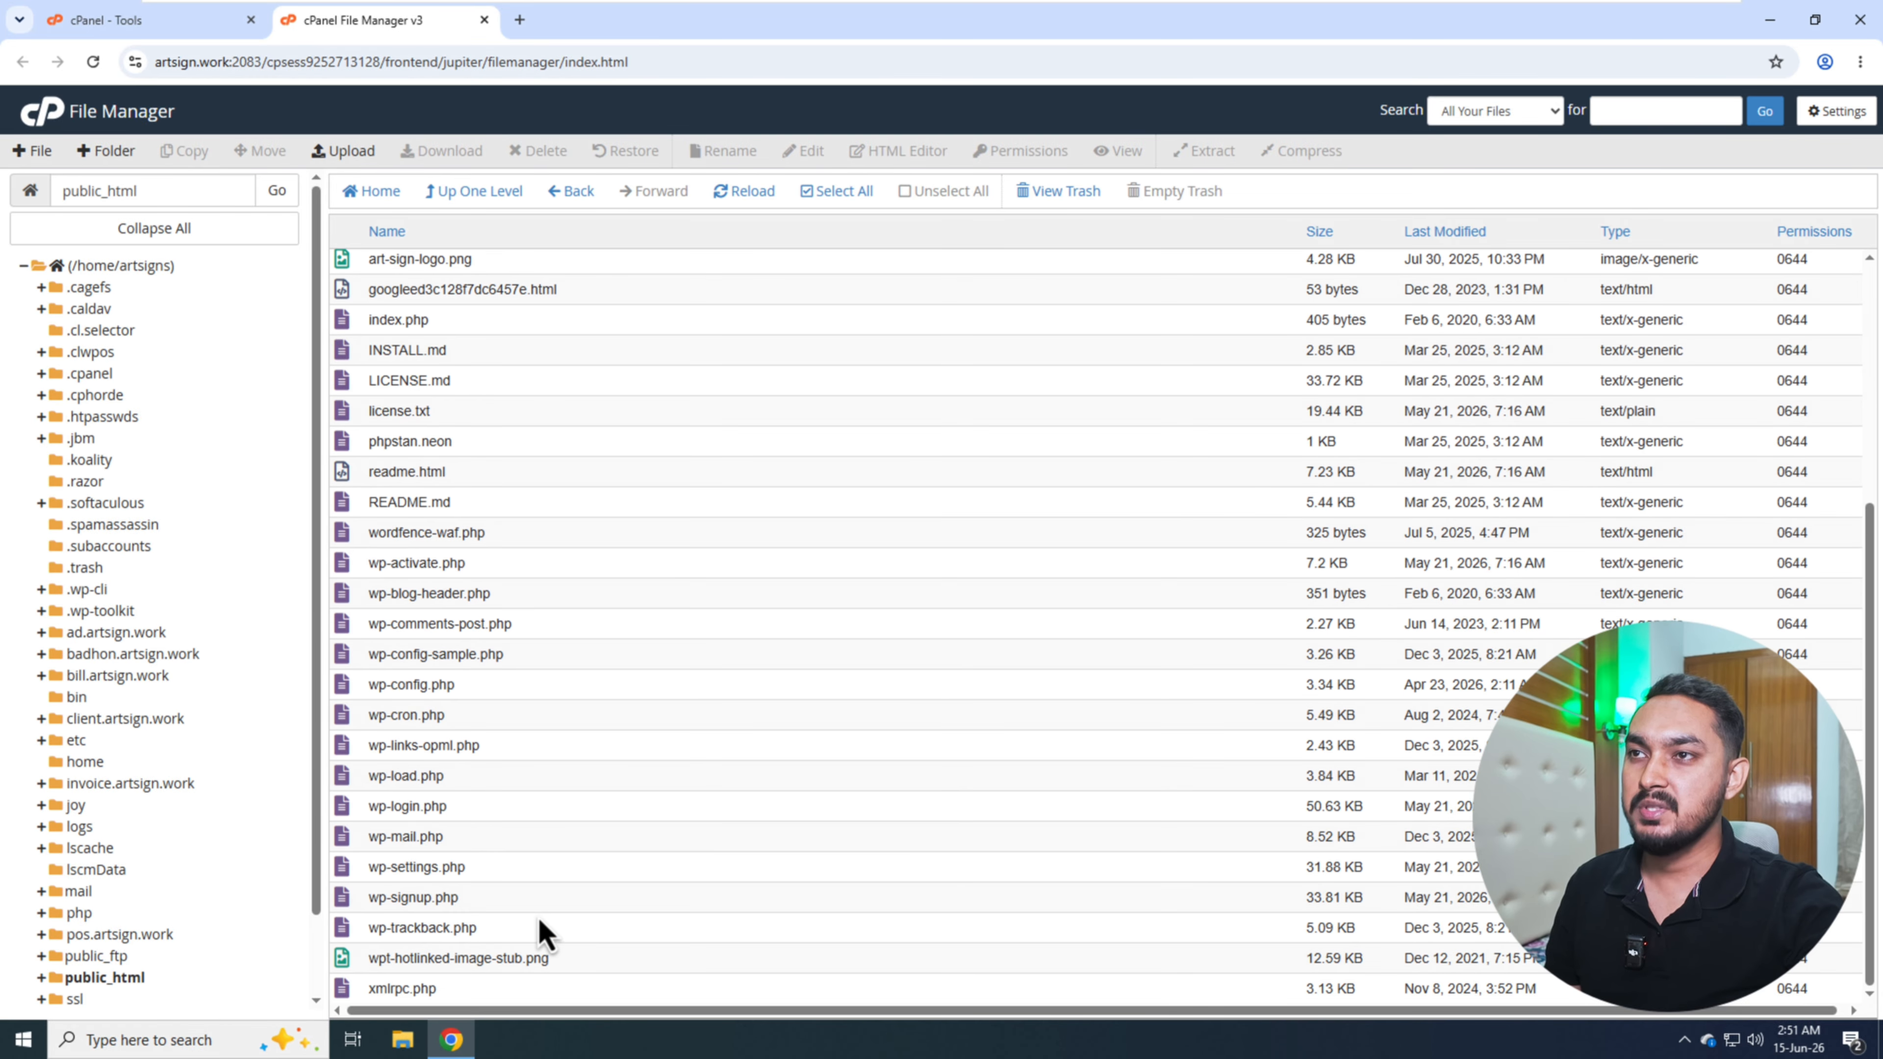
scroll(572, 870, up, 4)
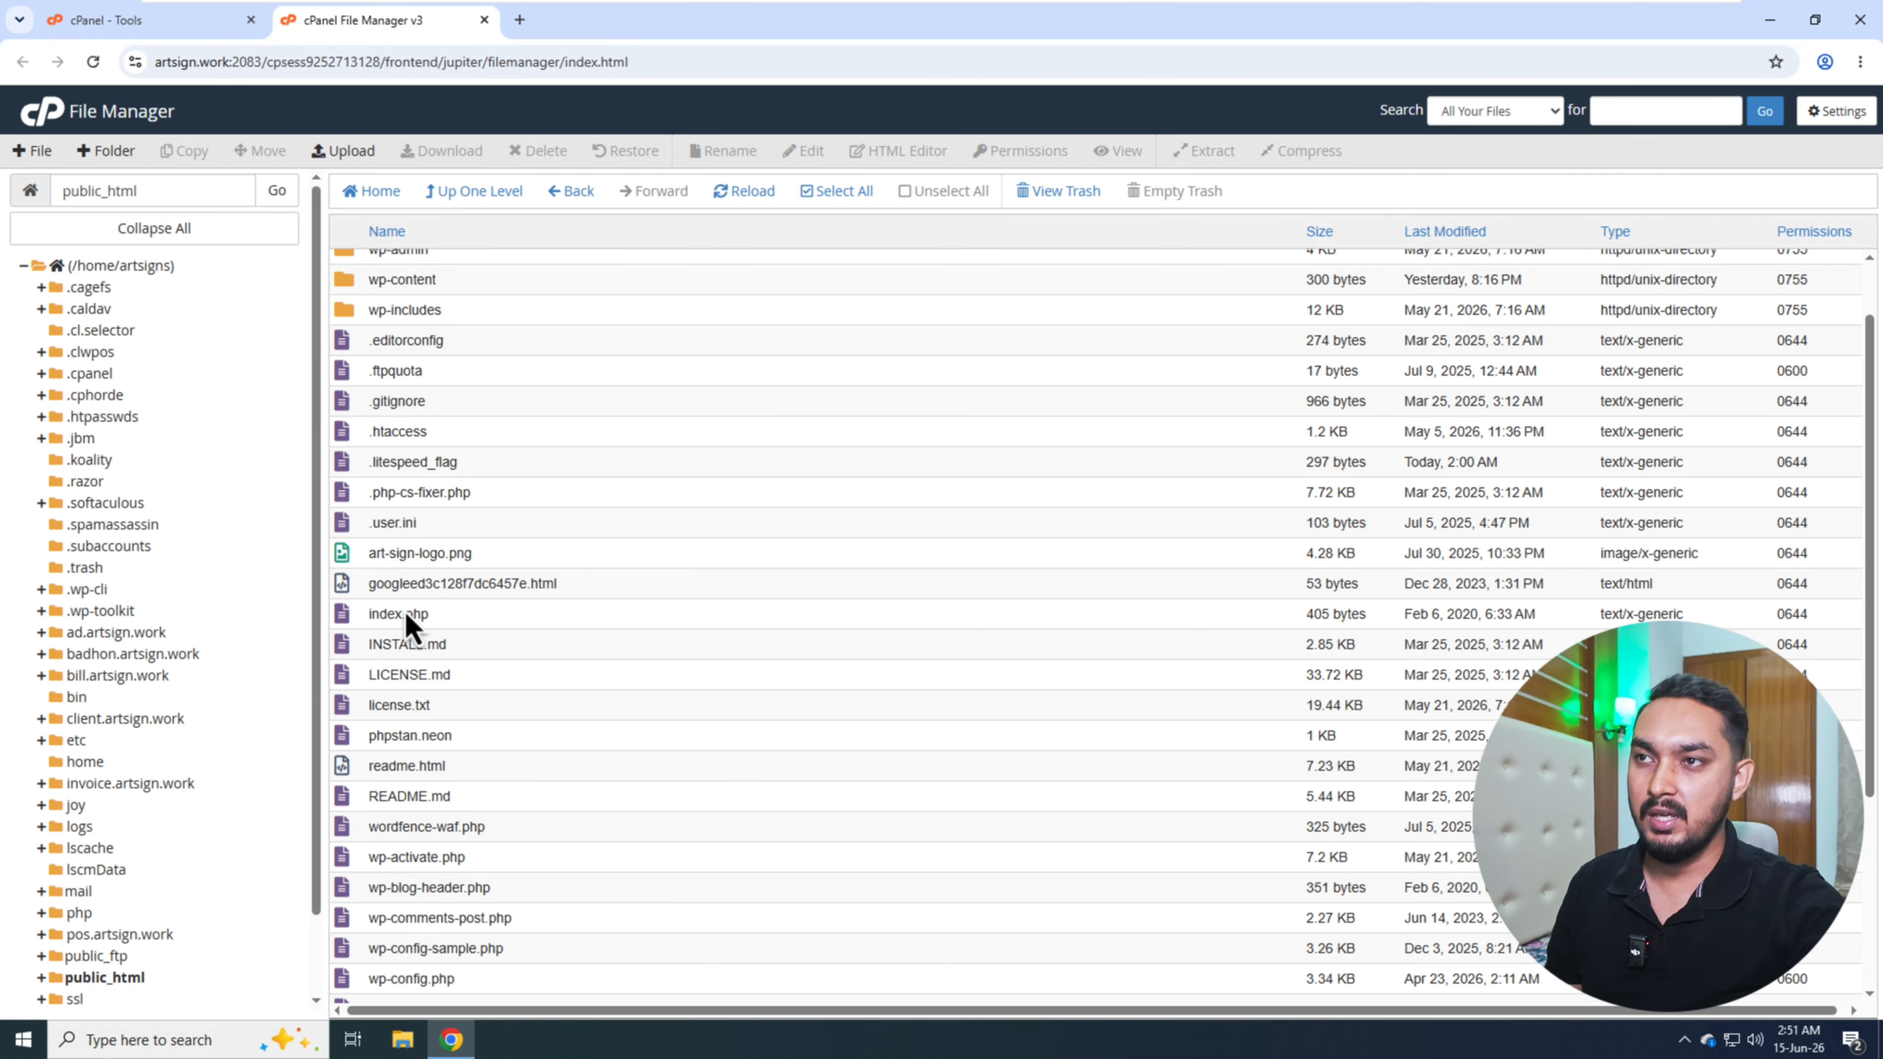
scroll(561, 548, up, 1)
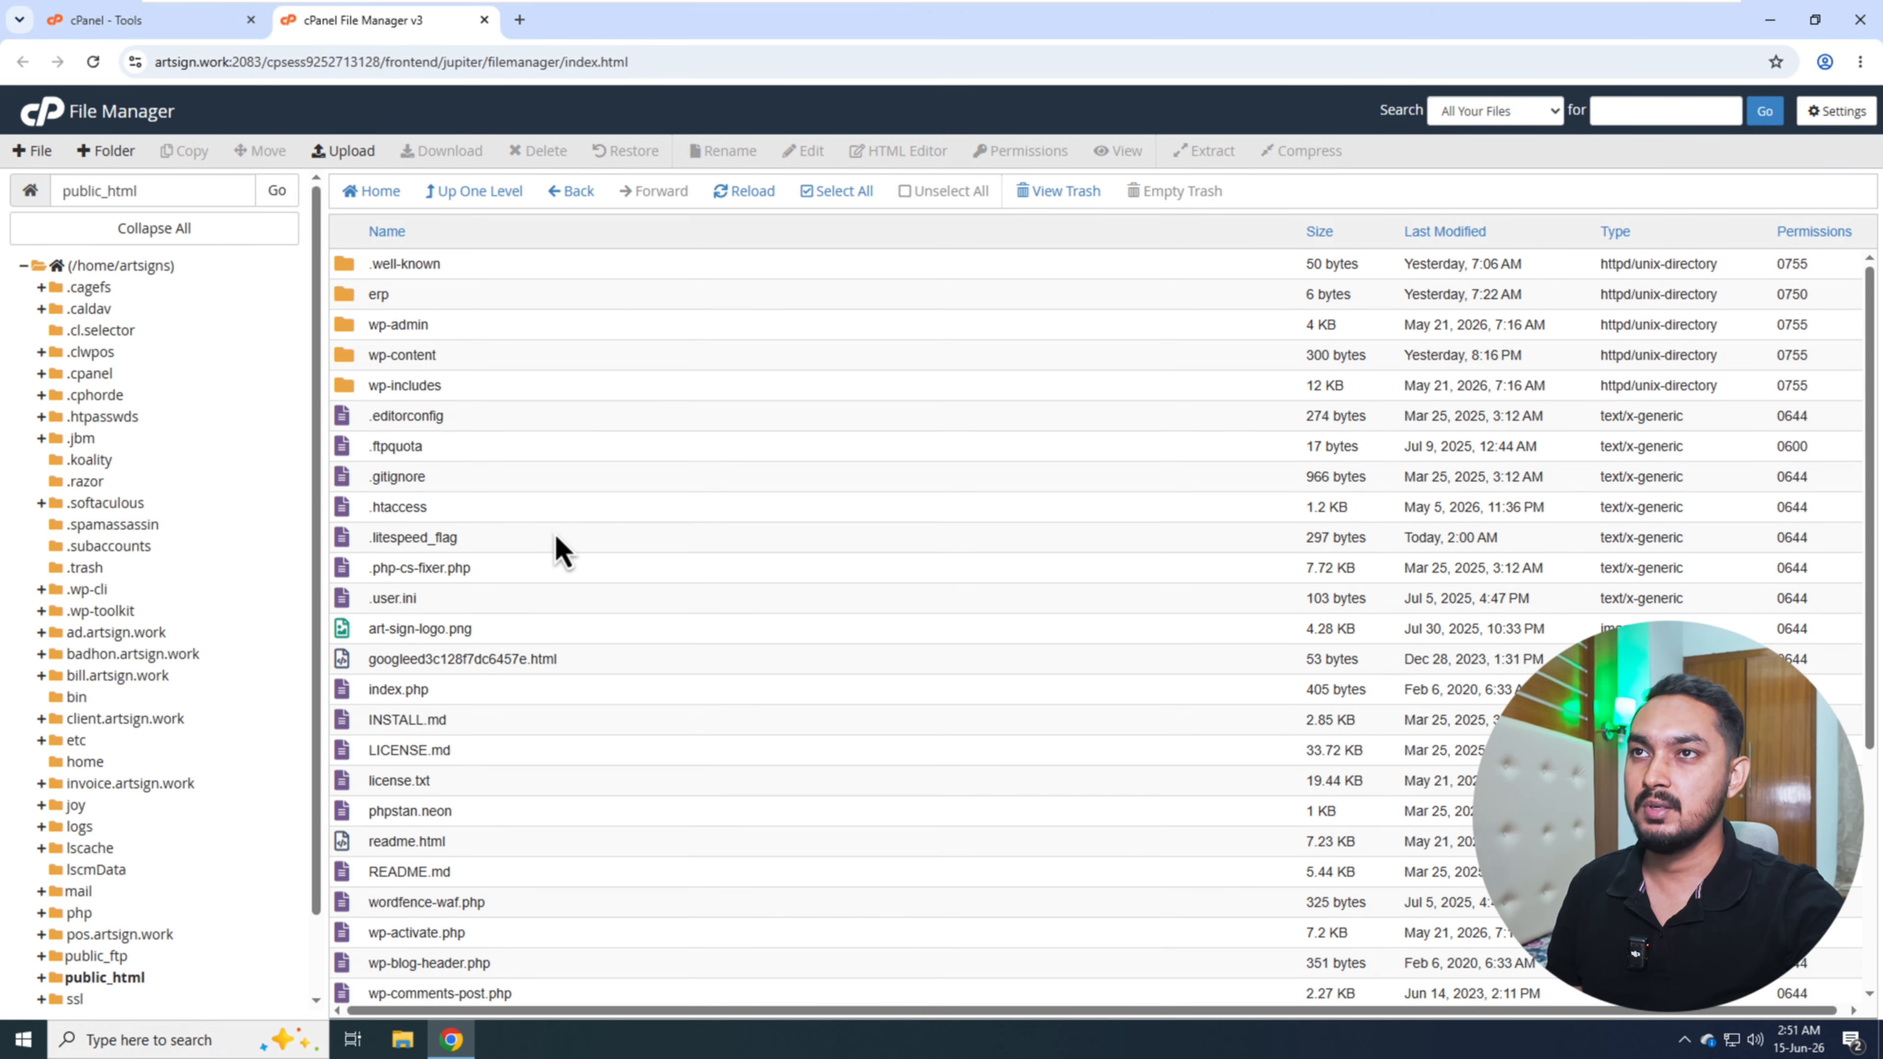
click(841, 192)
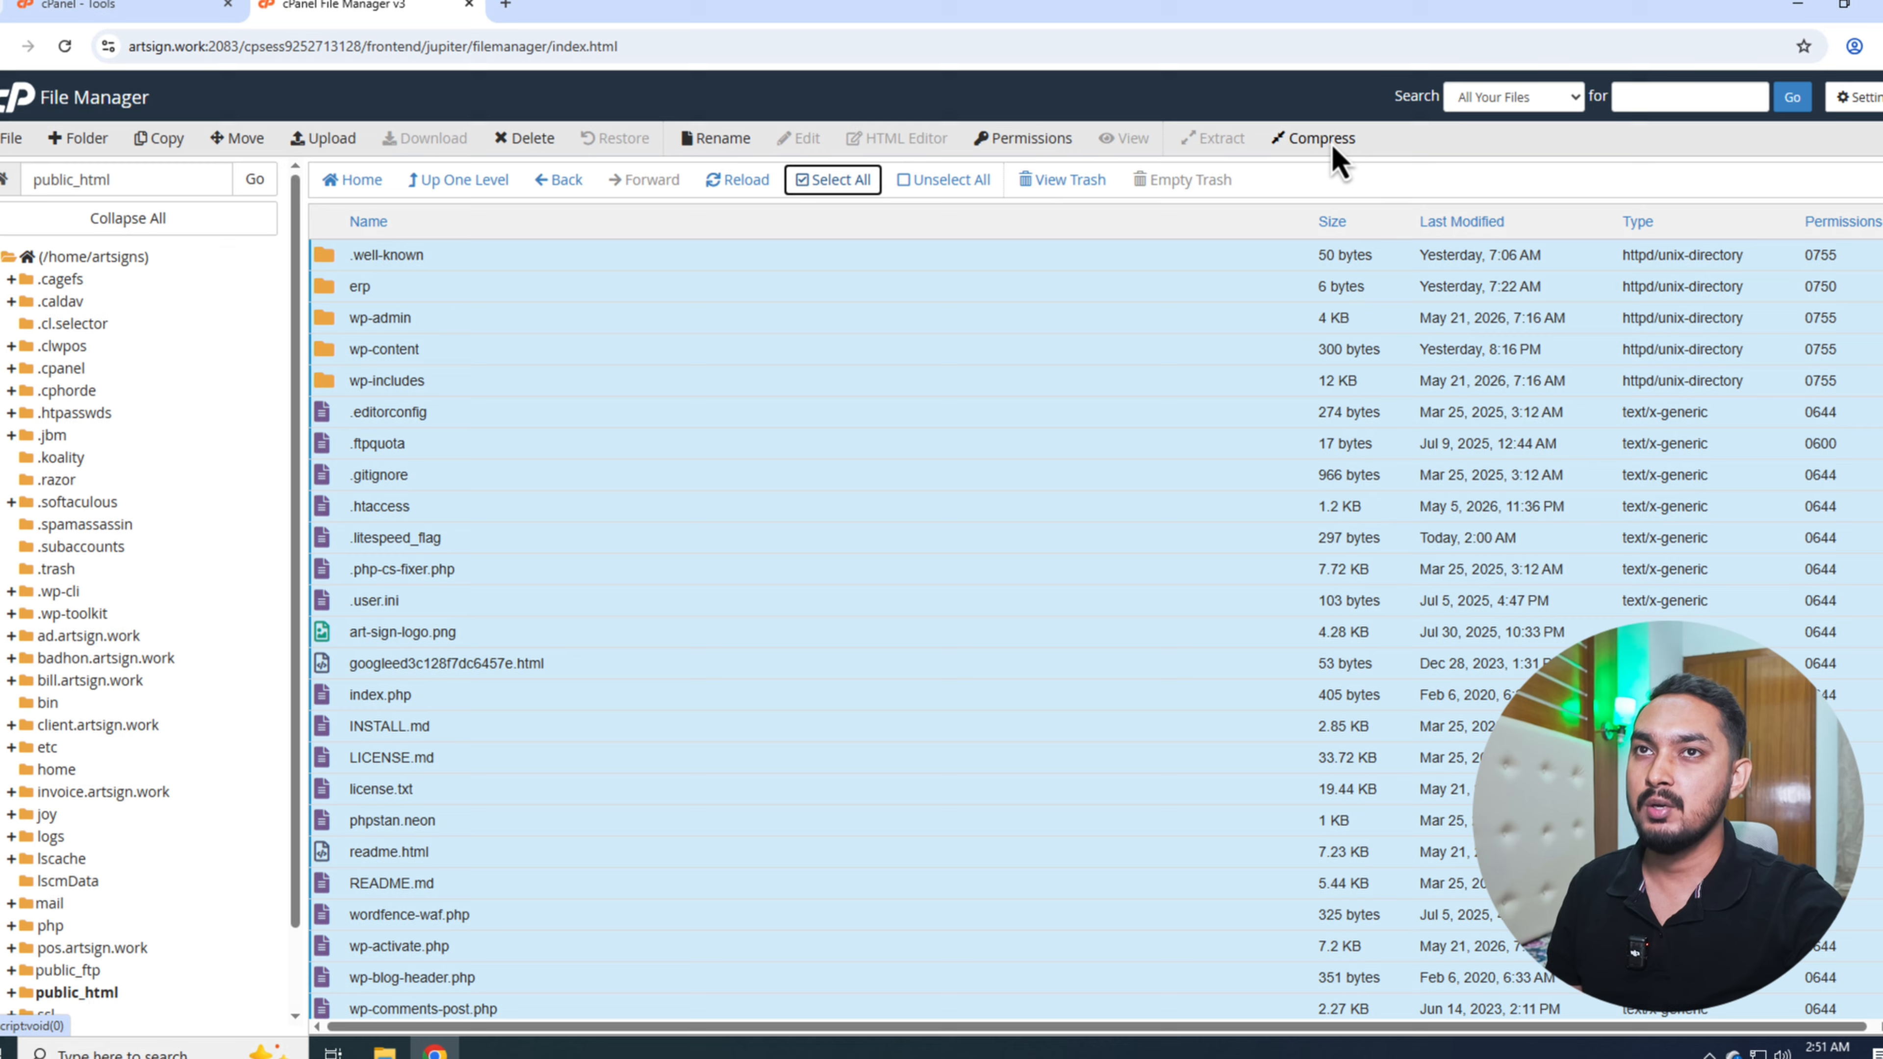
click(1327, 140)
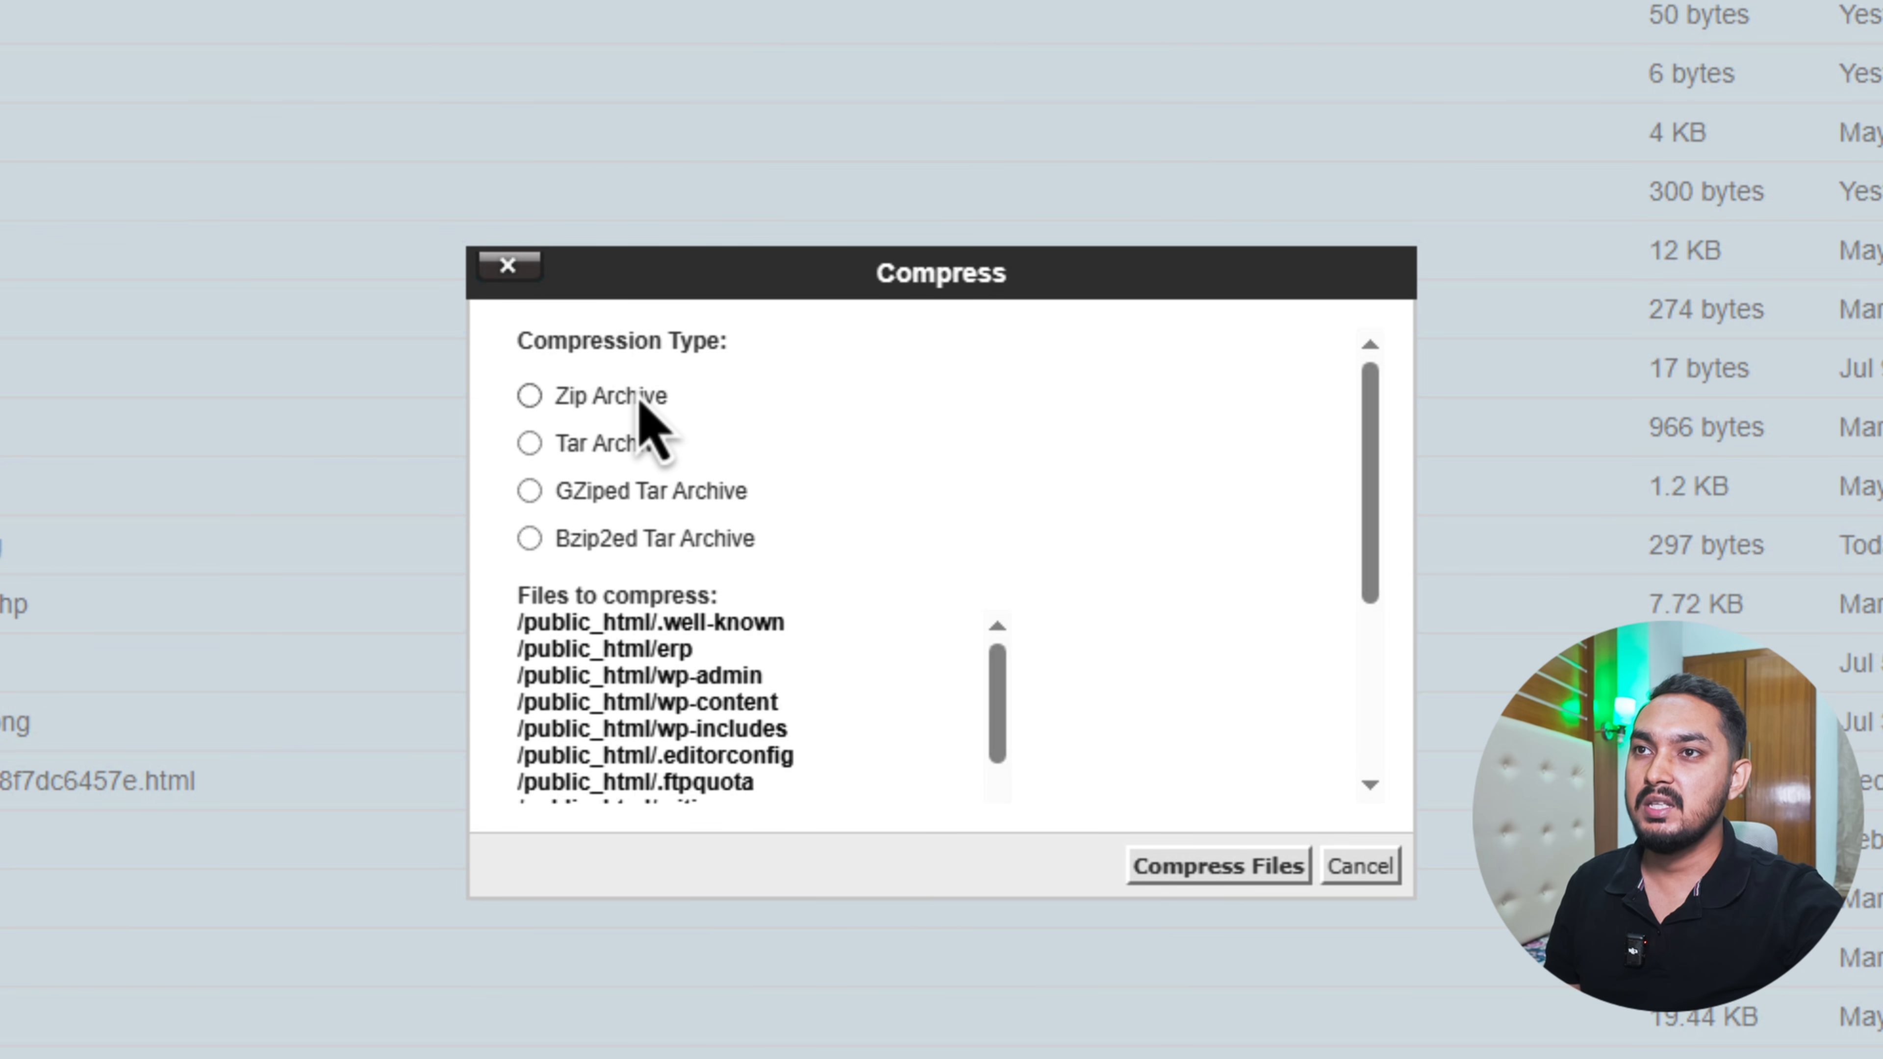
click(639, 404)
- Name the archive /public_html/backup.zip, compress the selected files and dismiss the compression results
scroll(652, 660, down, 5)
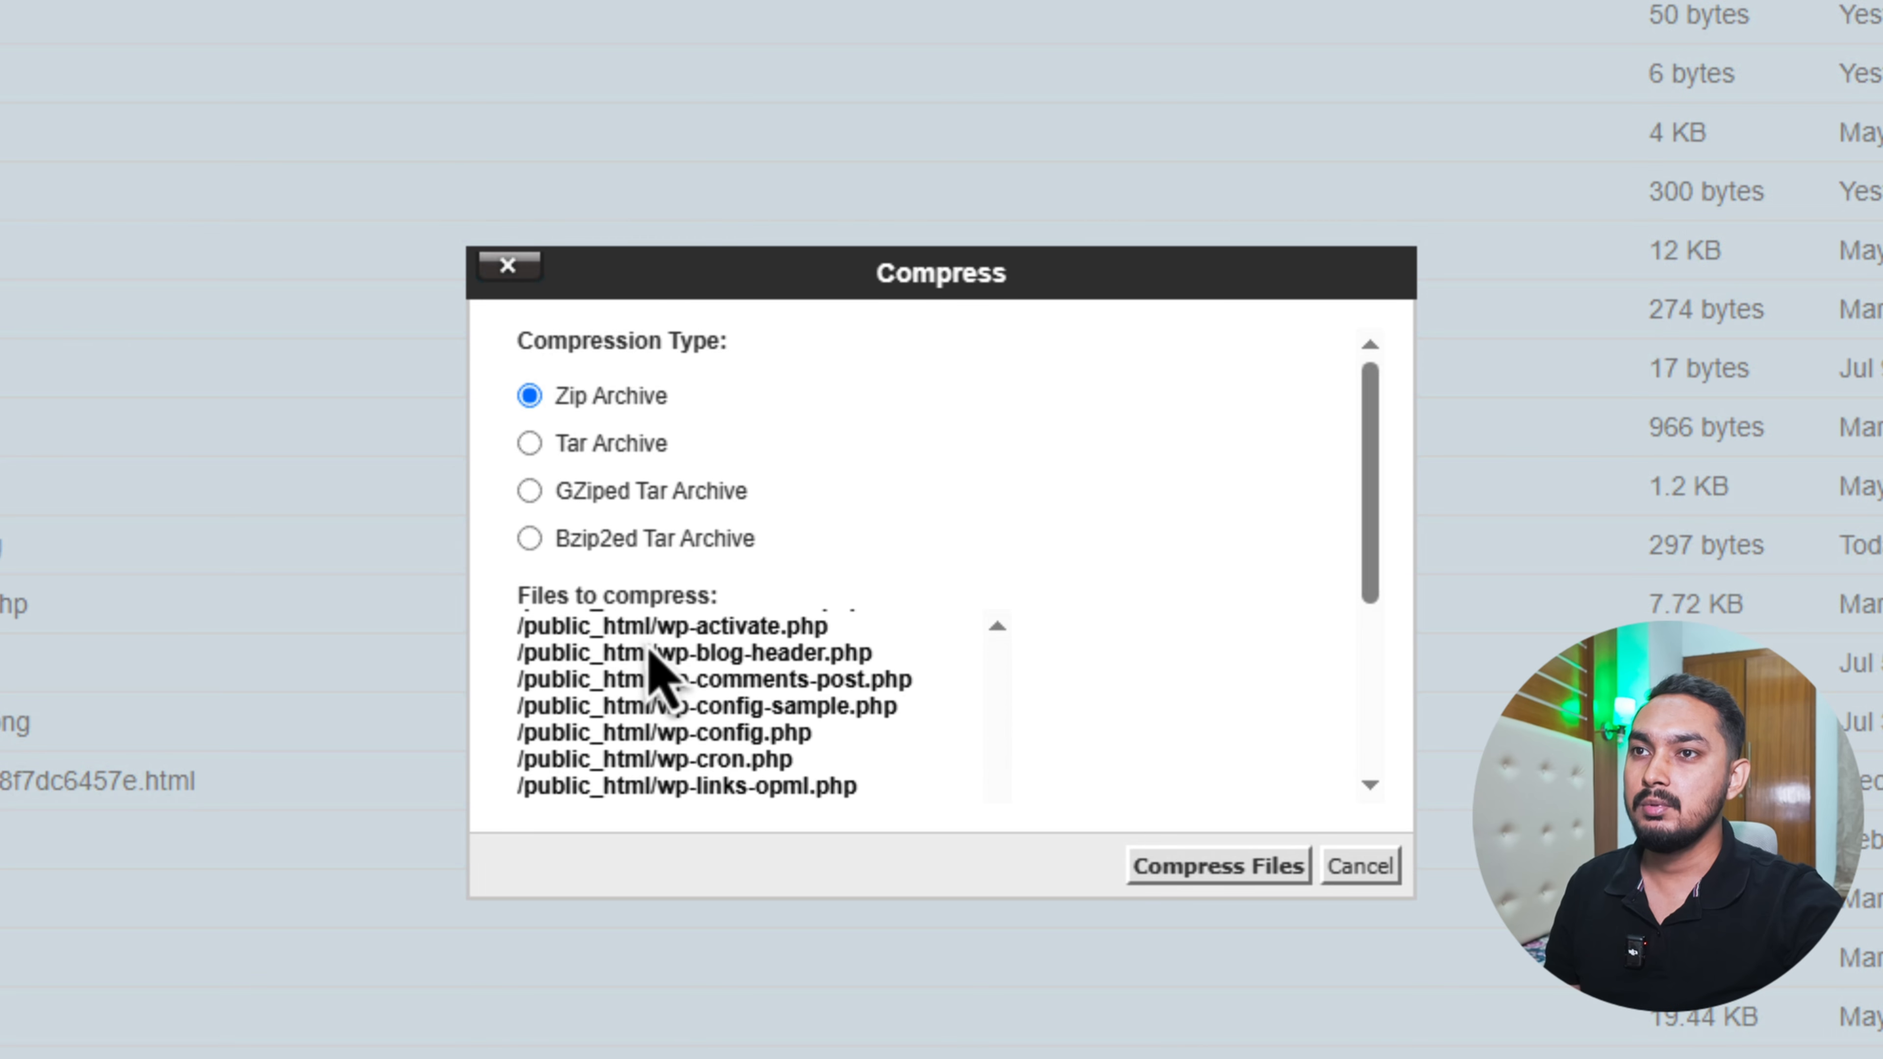
scroll(1156, 660, down, 4)
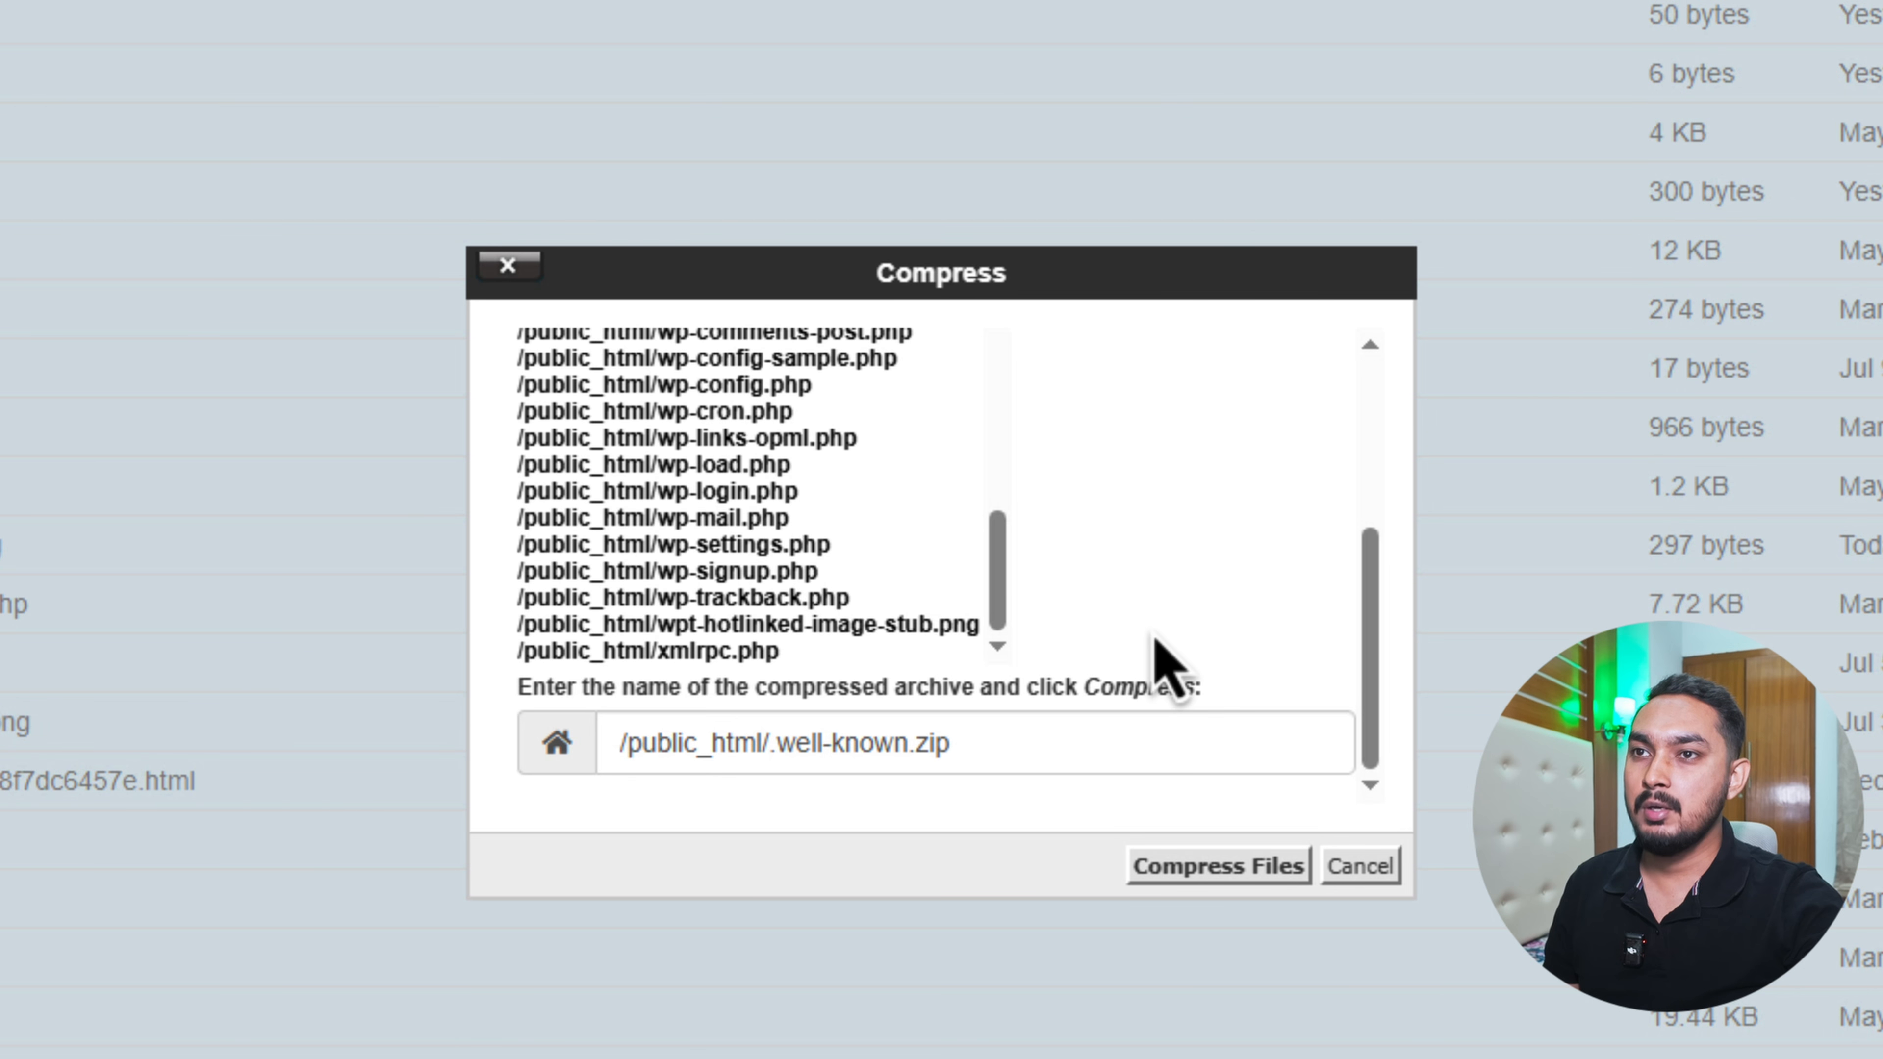
click(807, 749)
drag(807, 749, 860, 756)
key(BackSpace)
key(BackSpace)
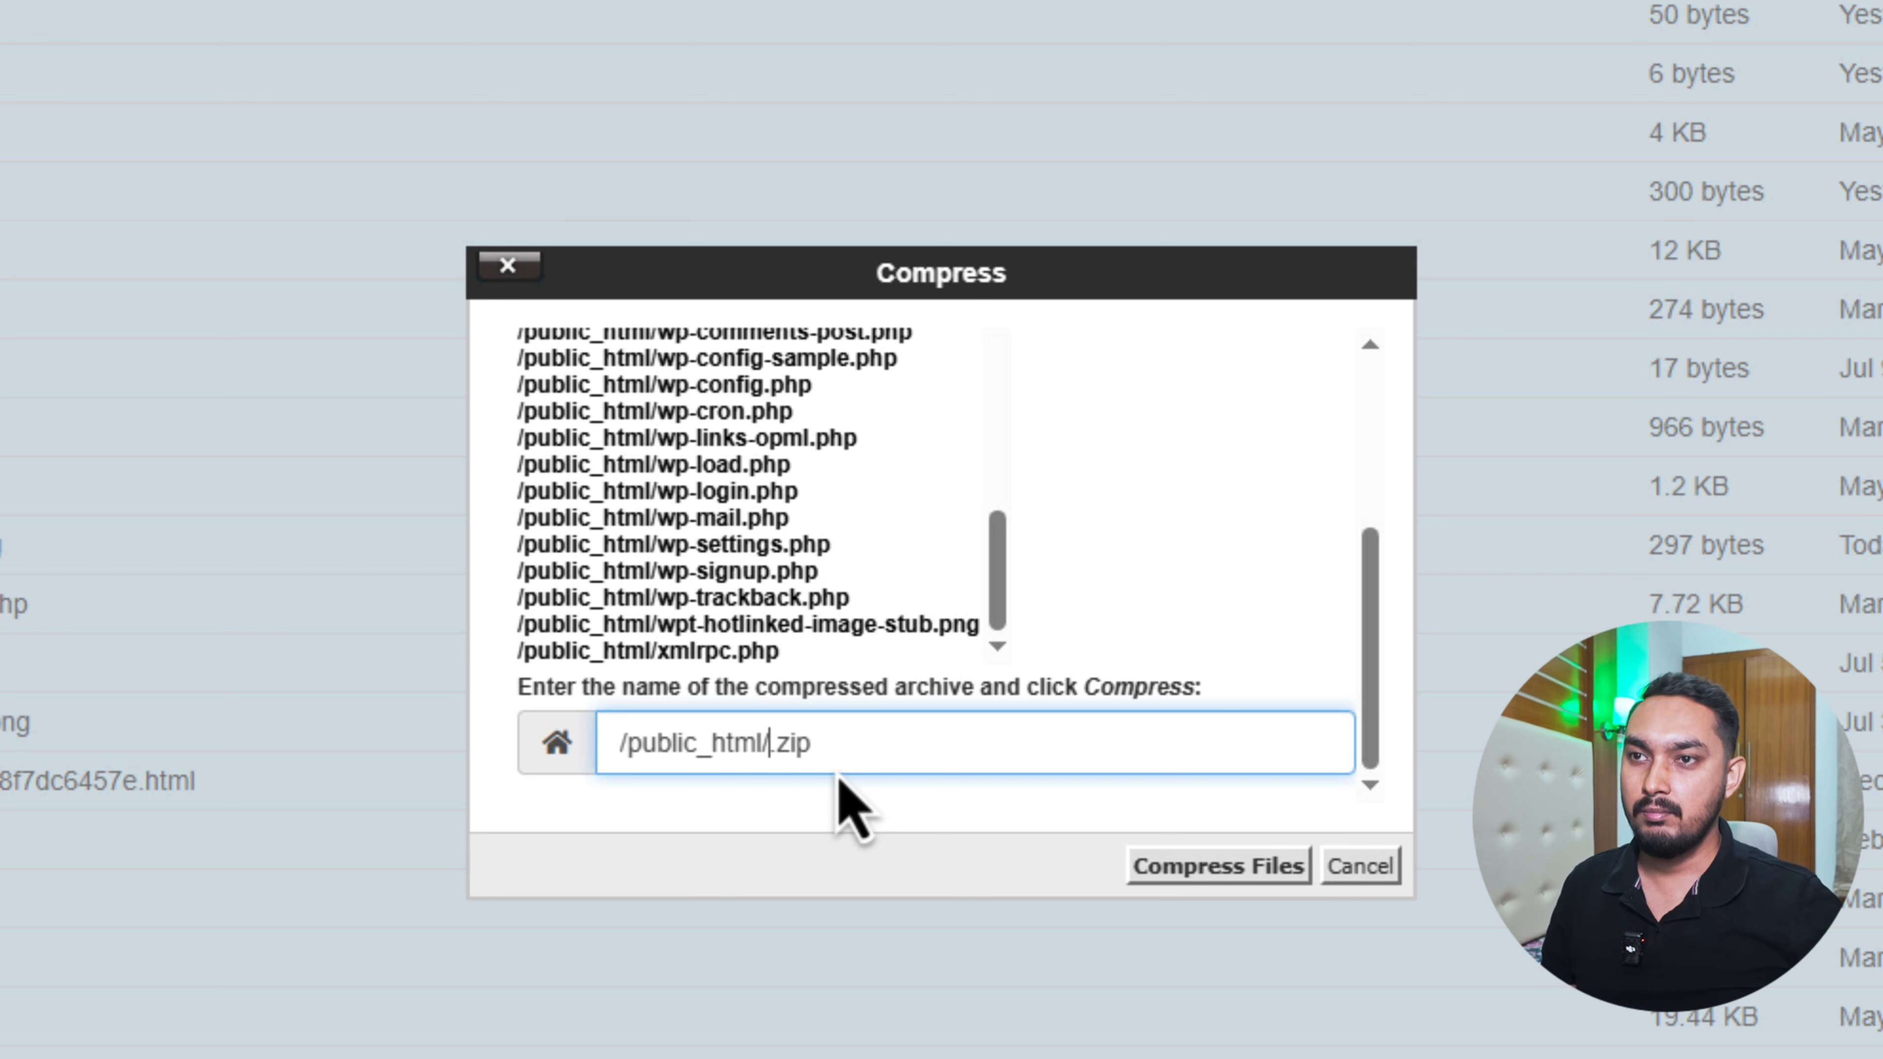
text(backupo)
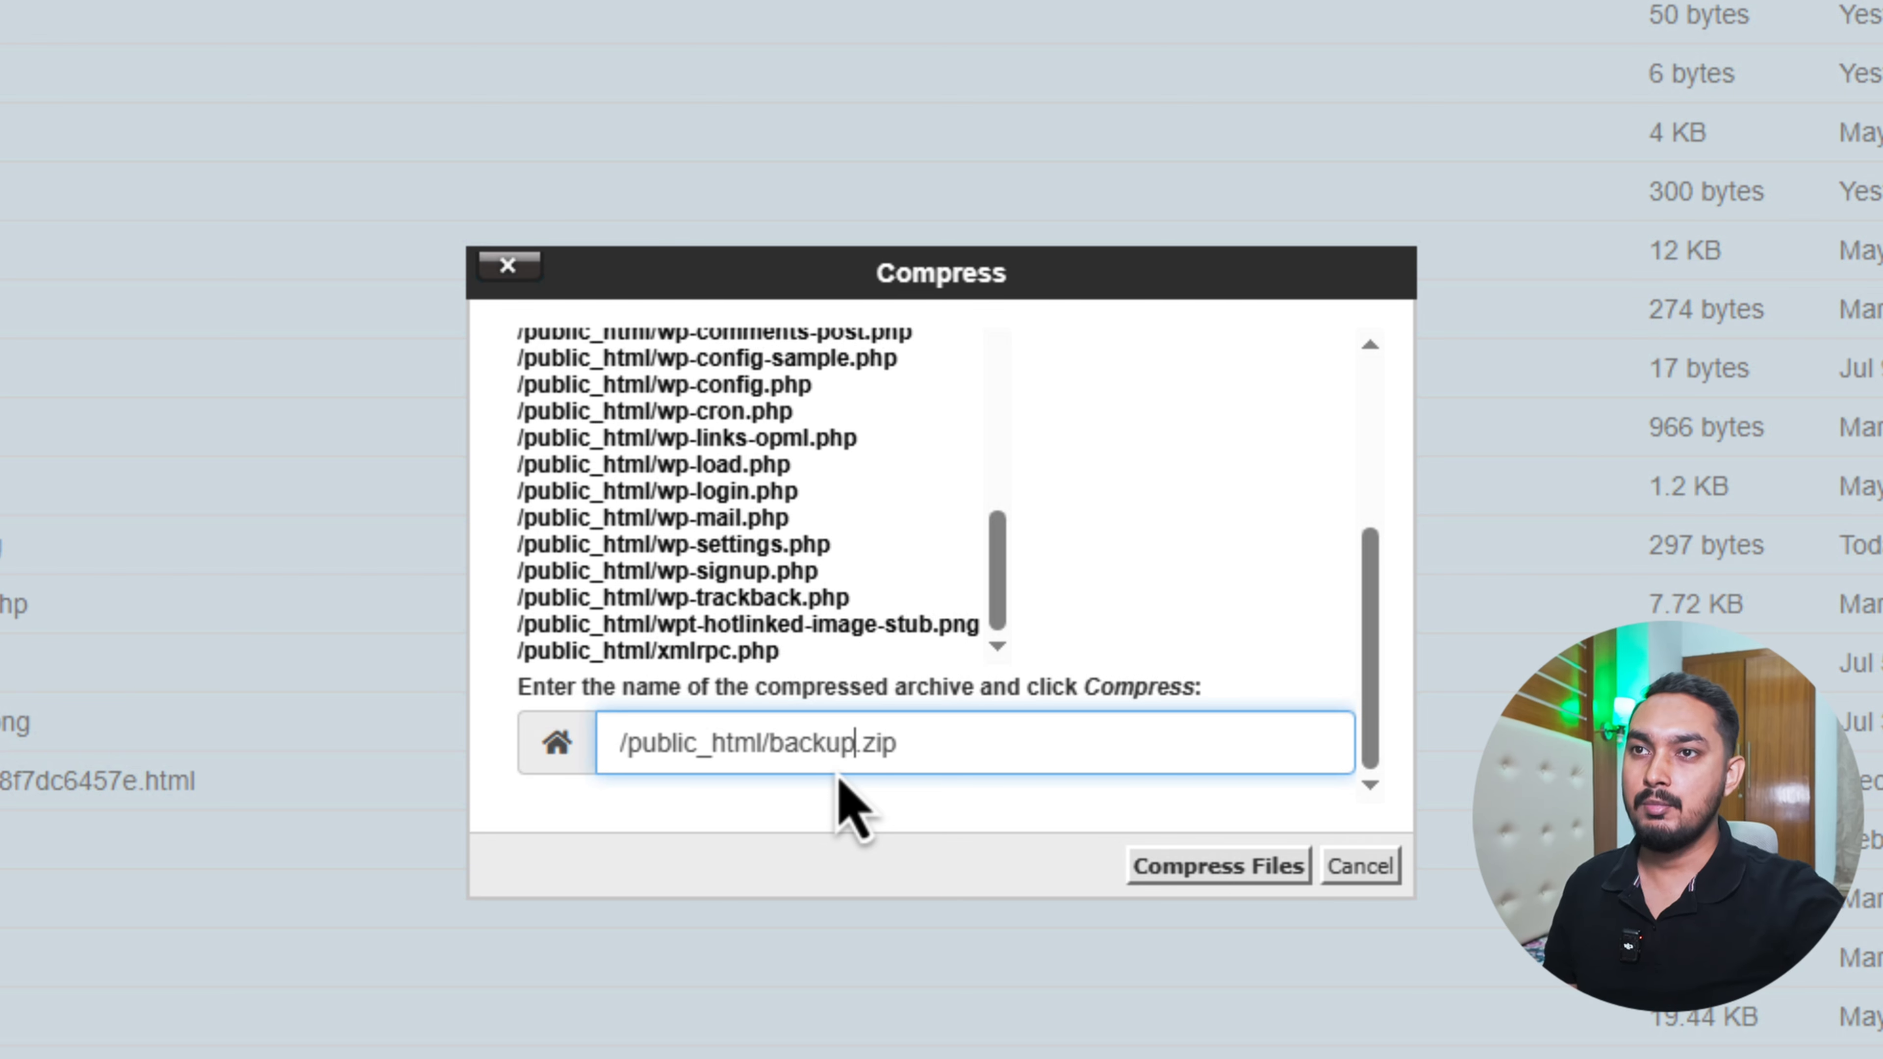
click(1095, 750)
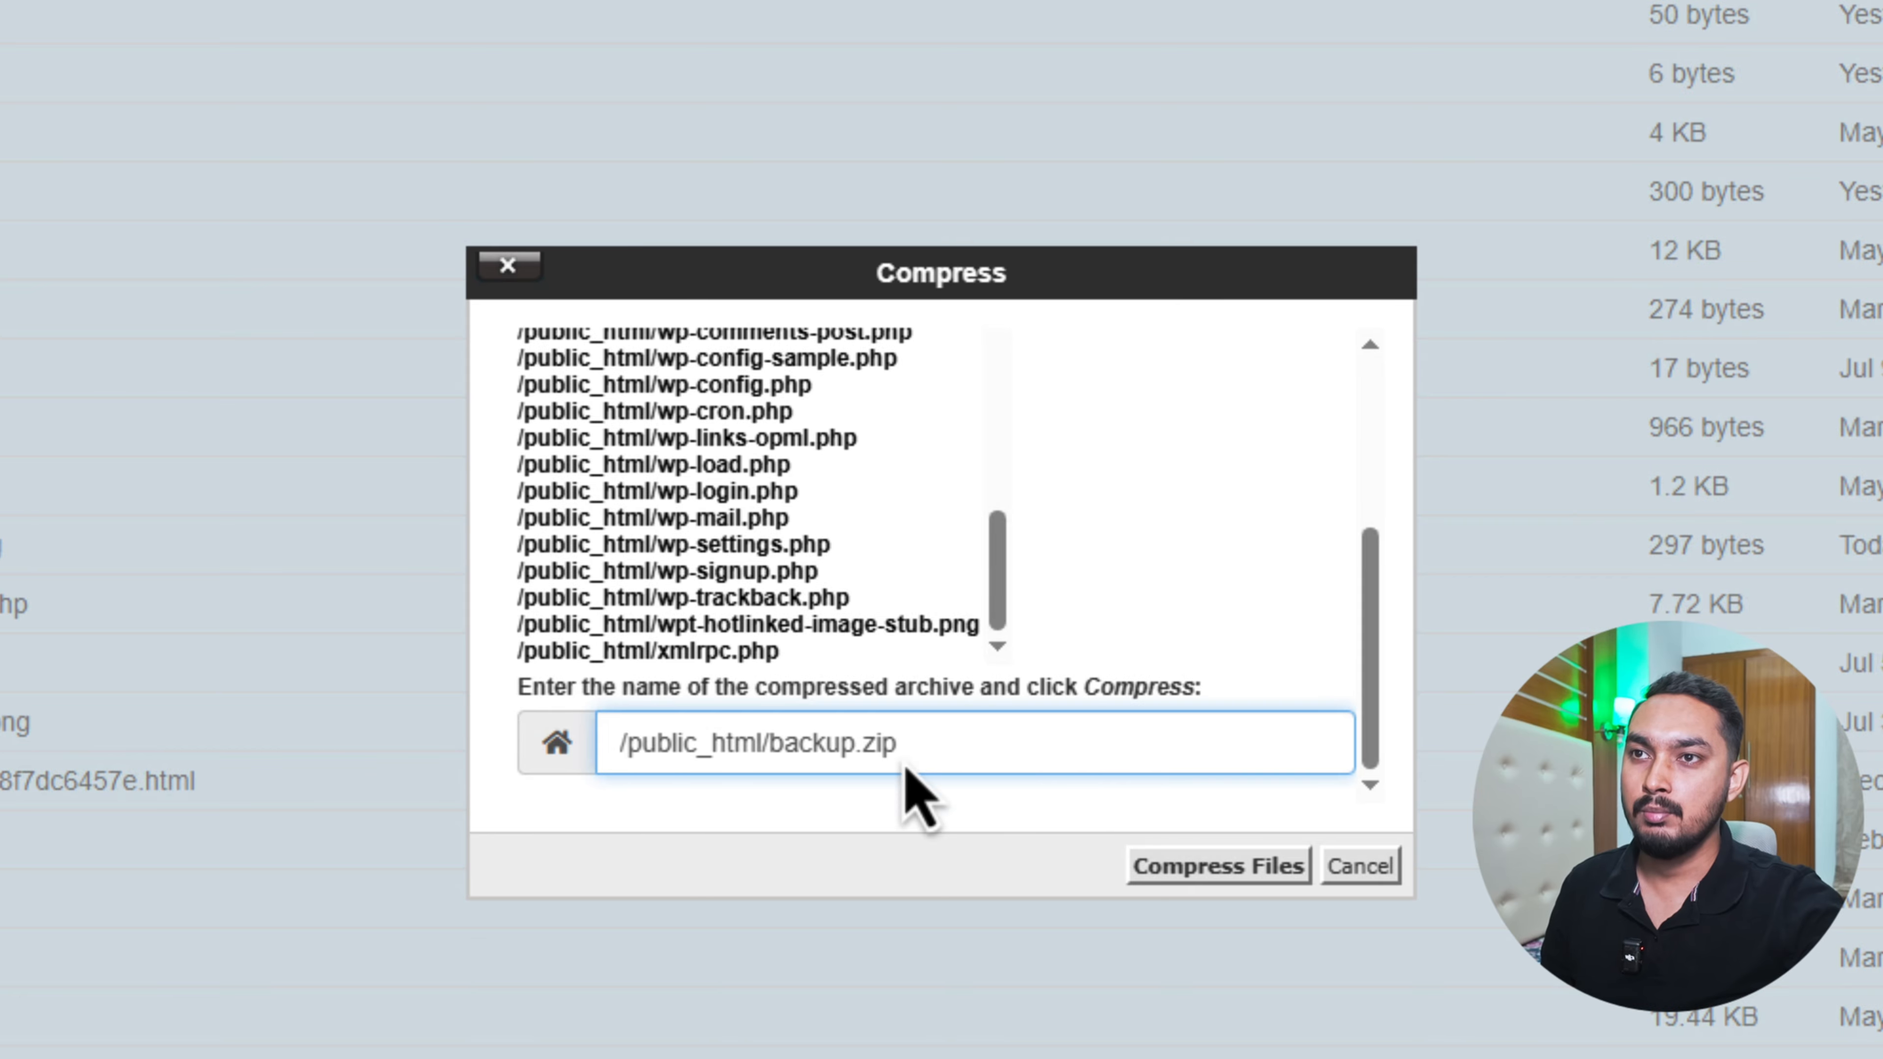
click(1204, 871)
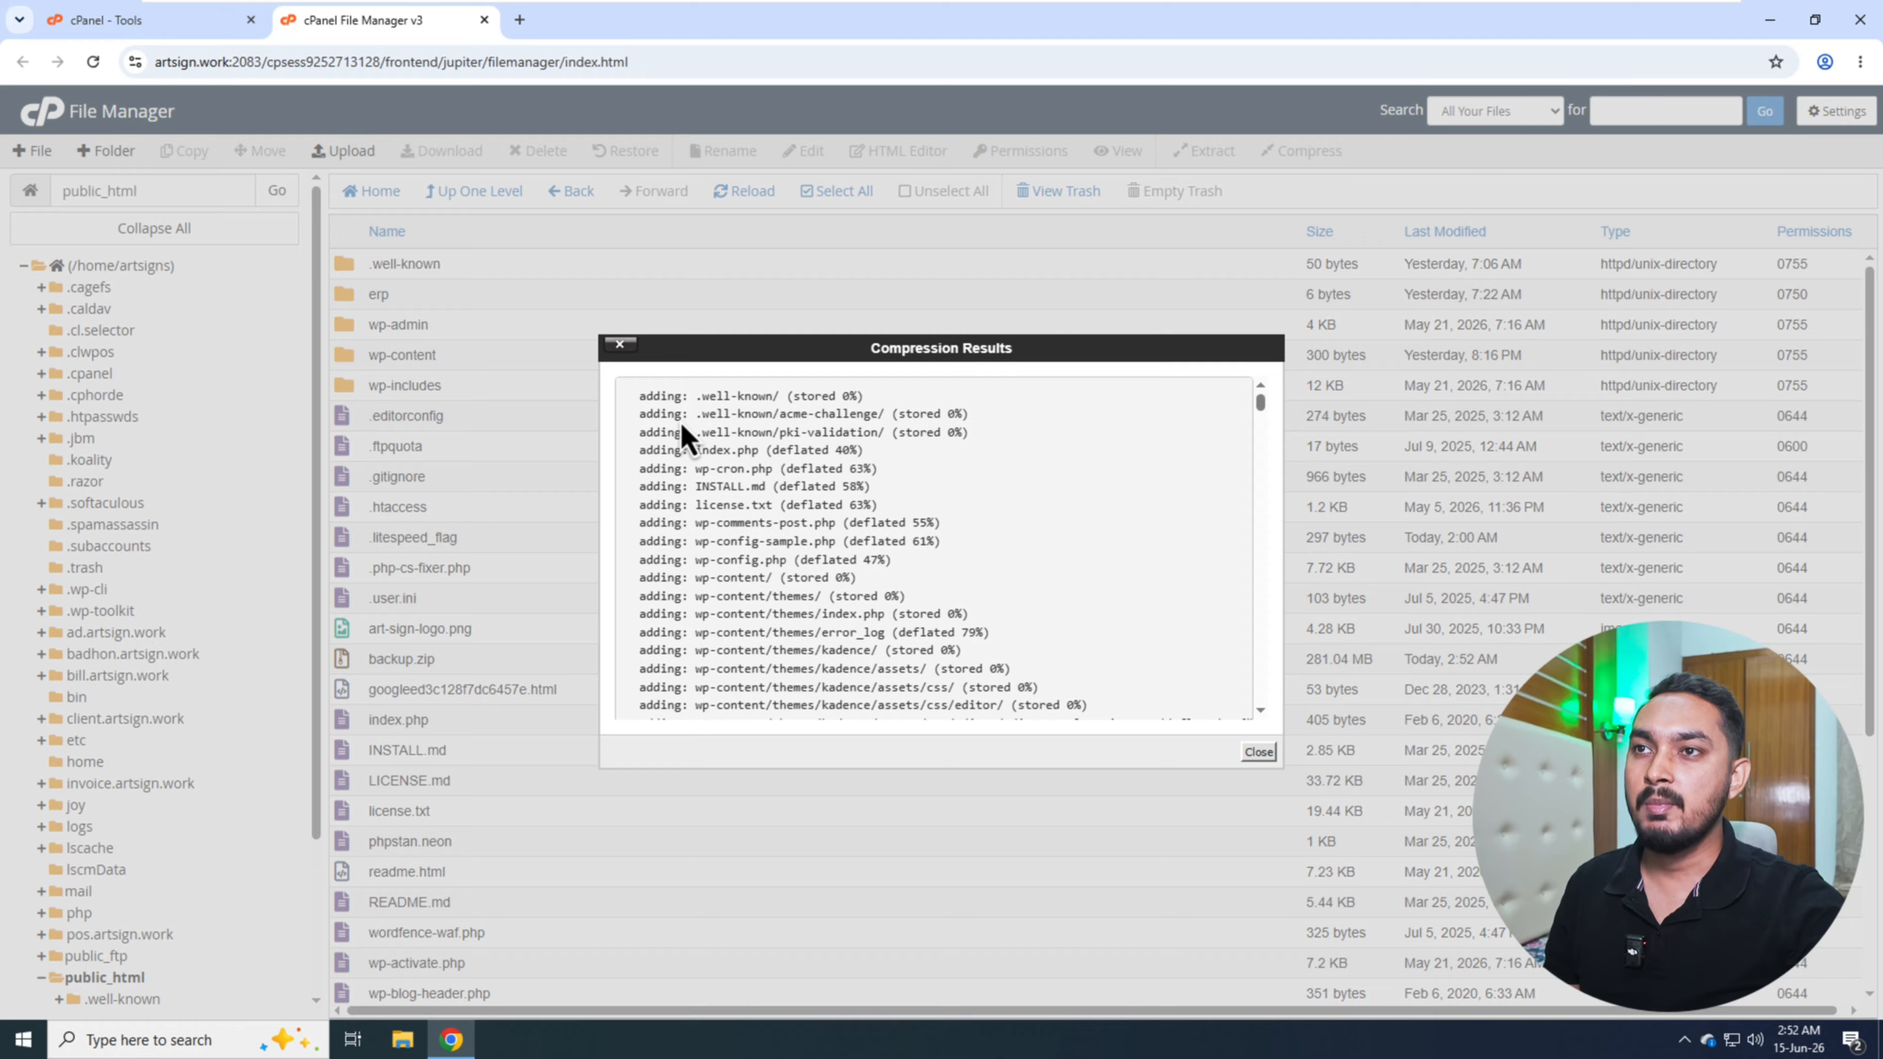
click(1258, 752)
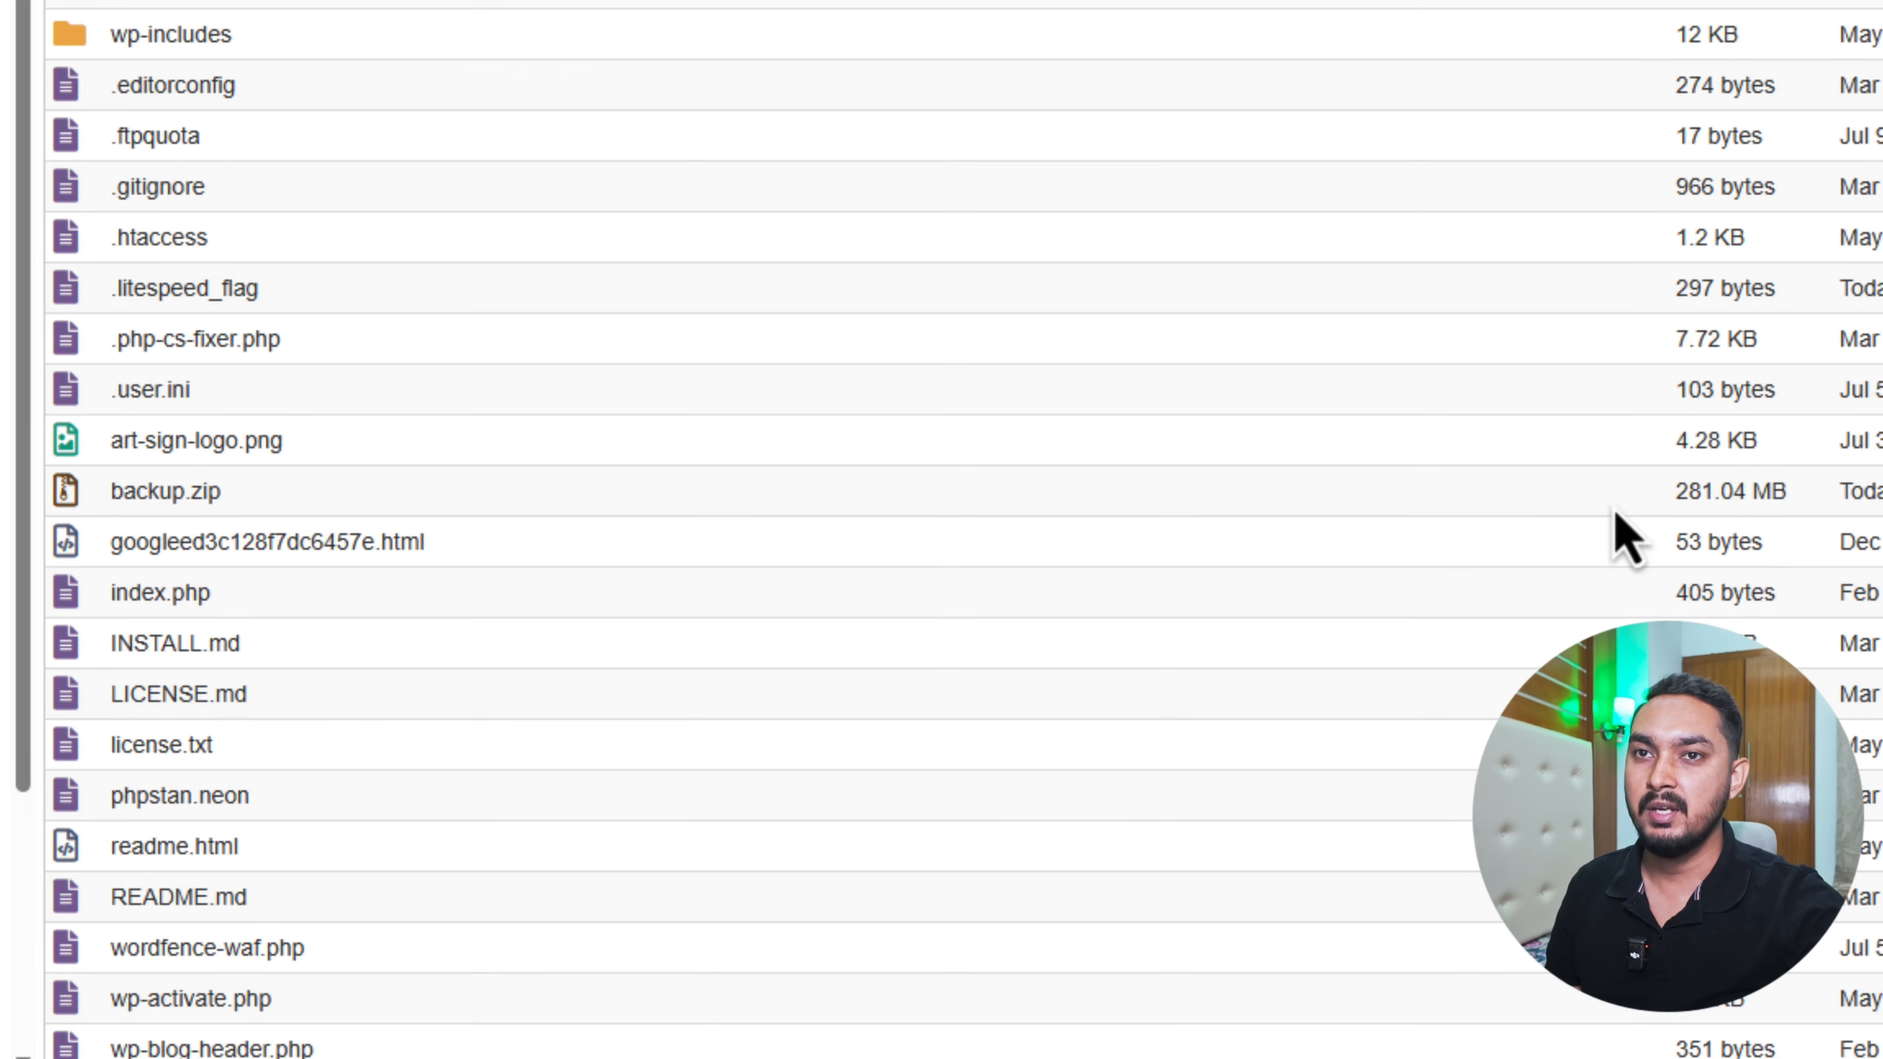
- Download backup.zip from public_html and check its progress in the browser's recent downloads
click(238, 506)
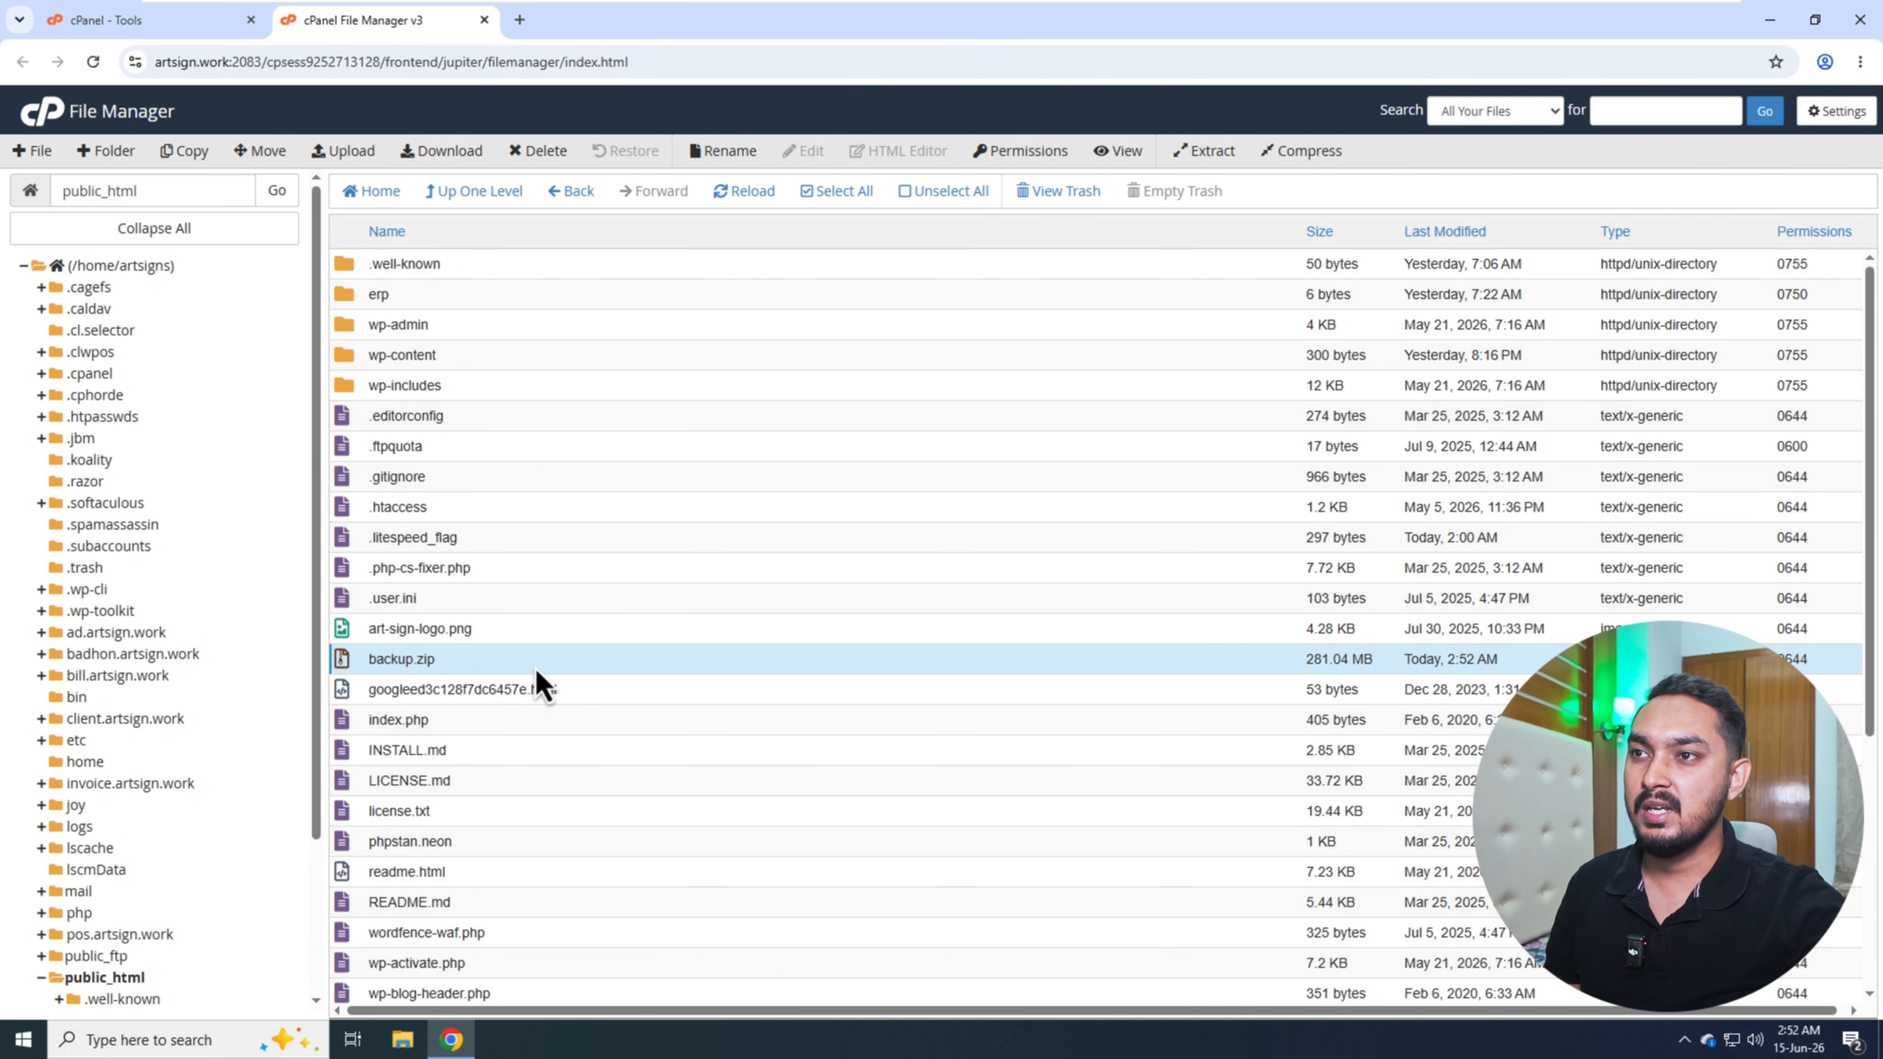
click(446, 163)
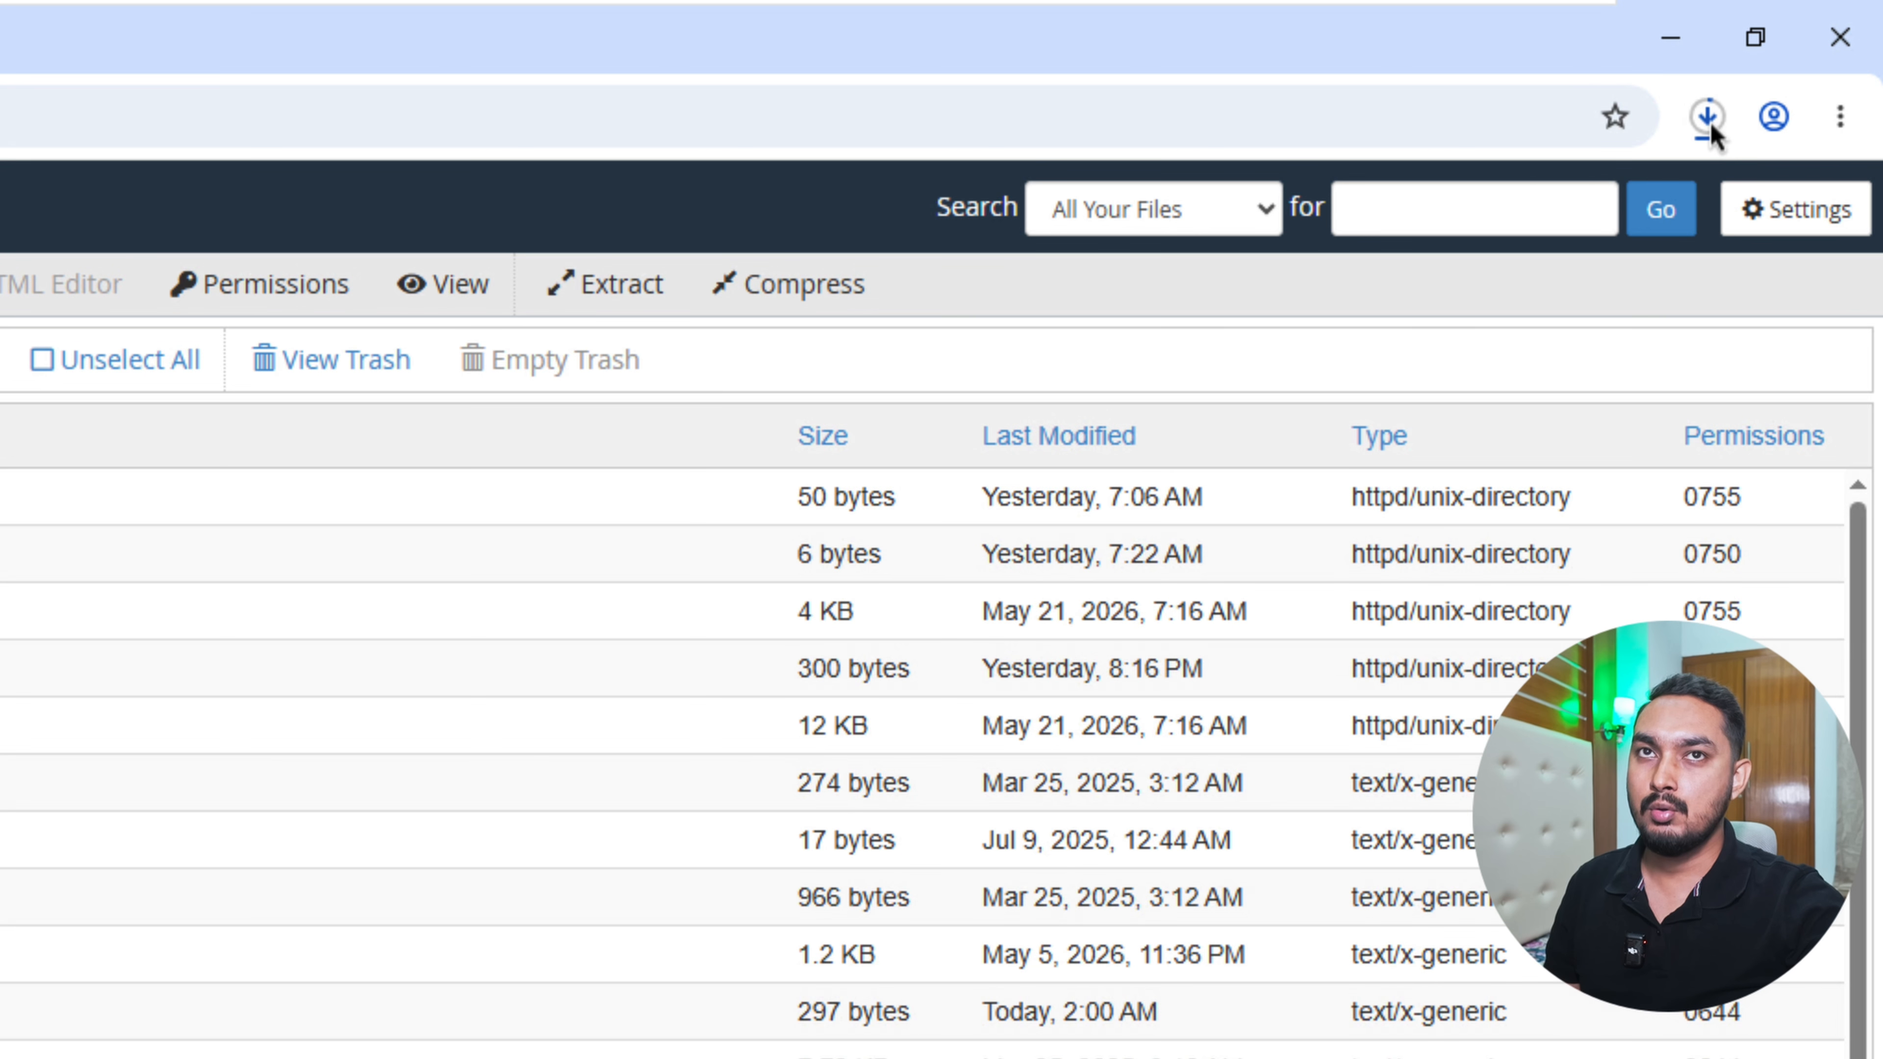
click(1709, 120)
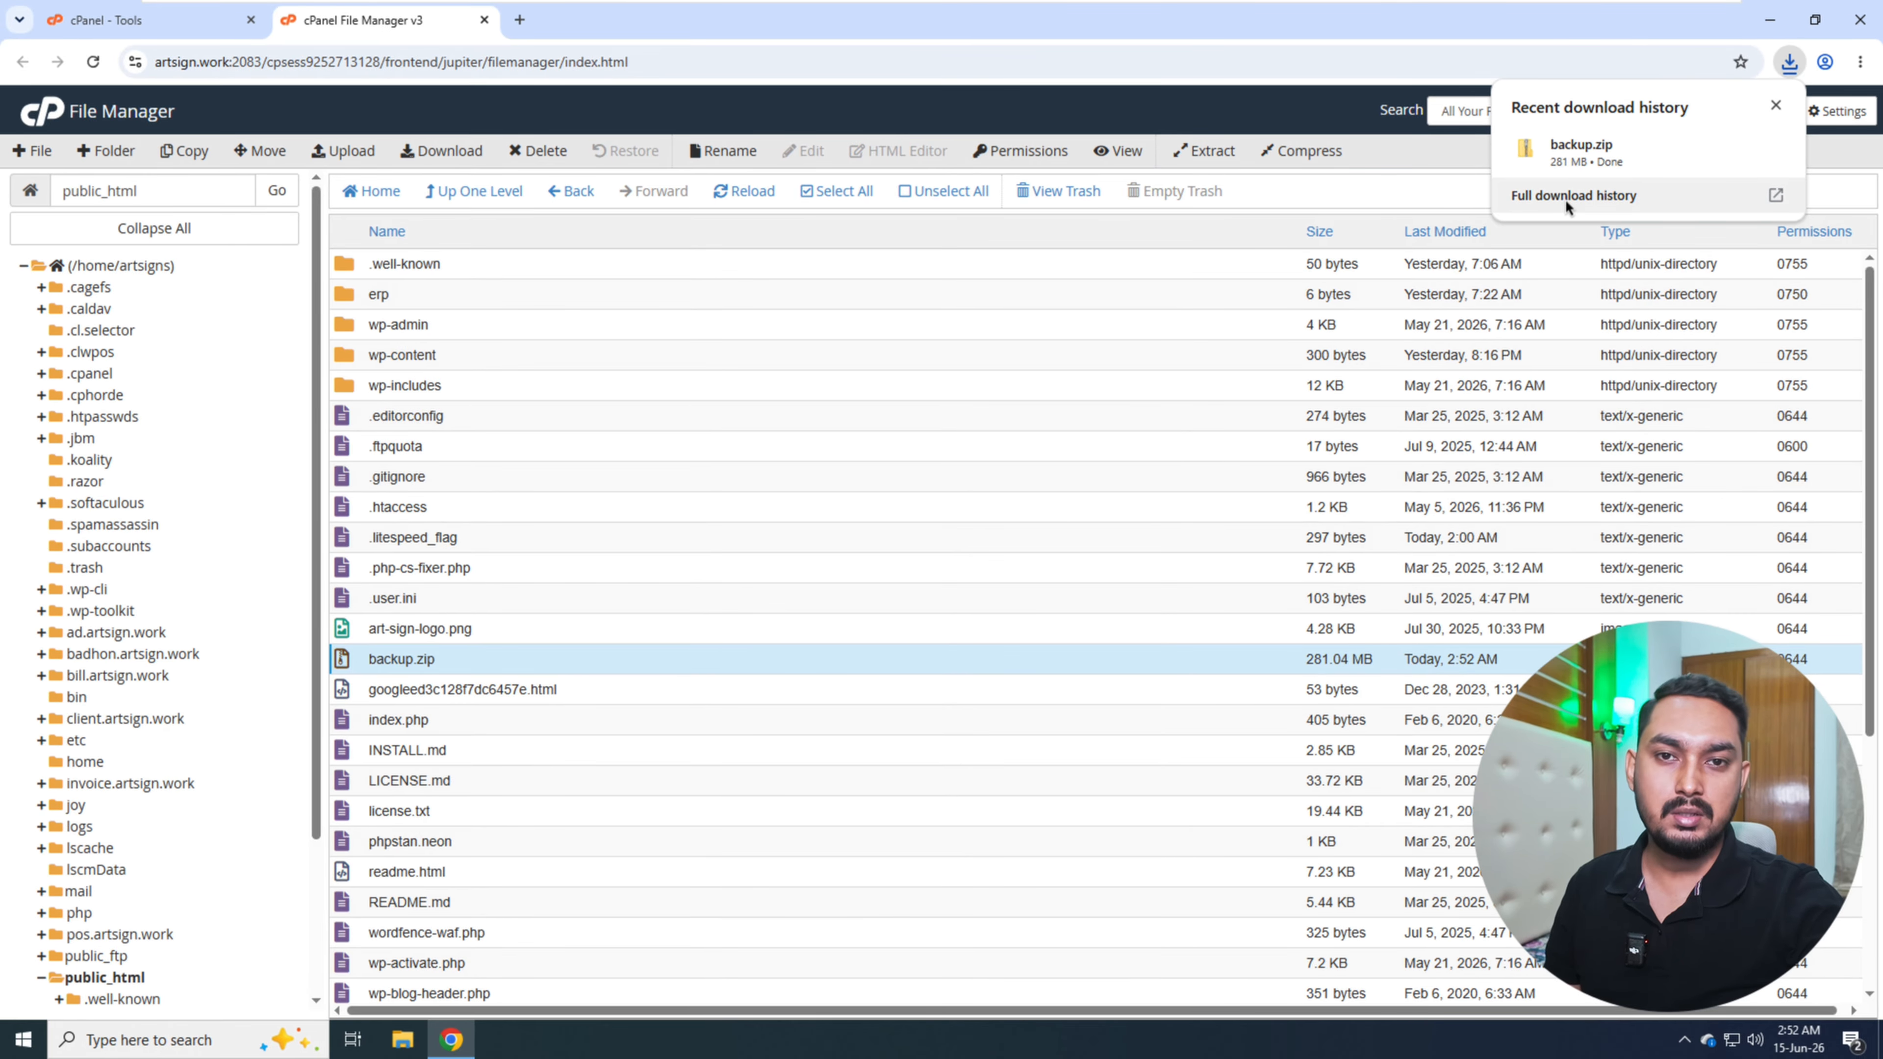
click(1776, 108)
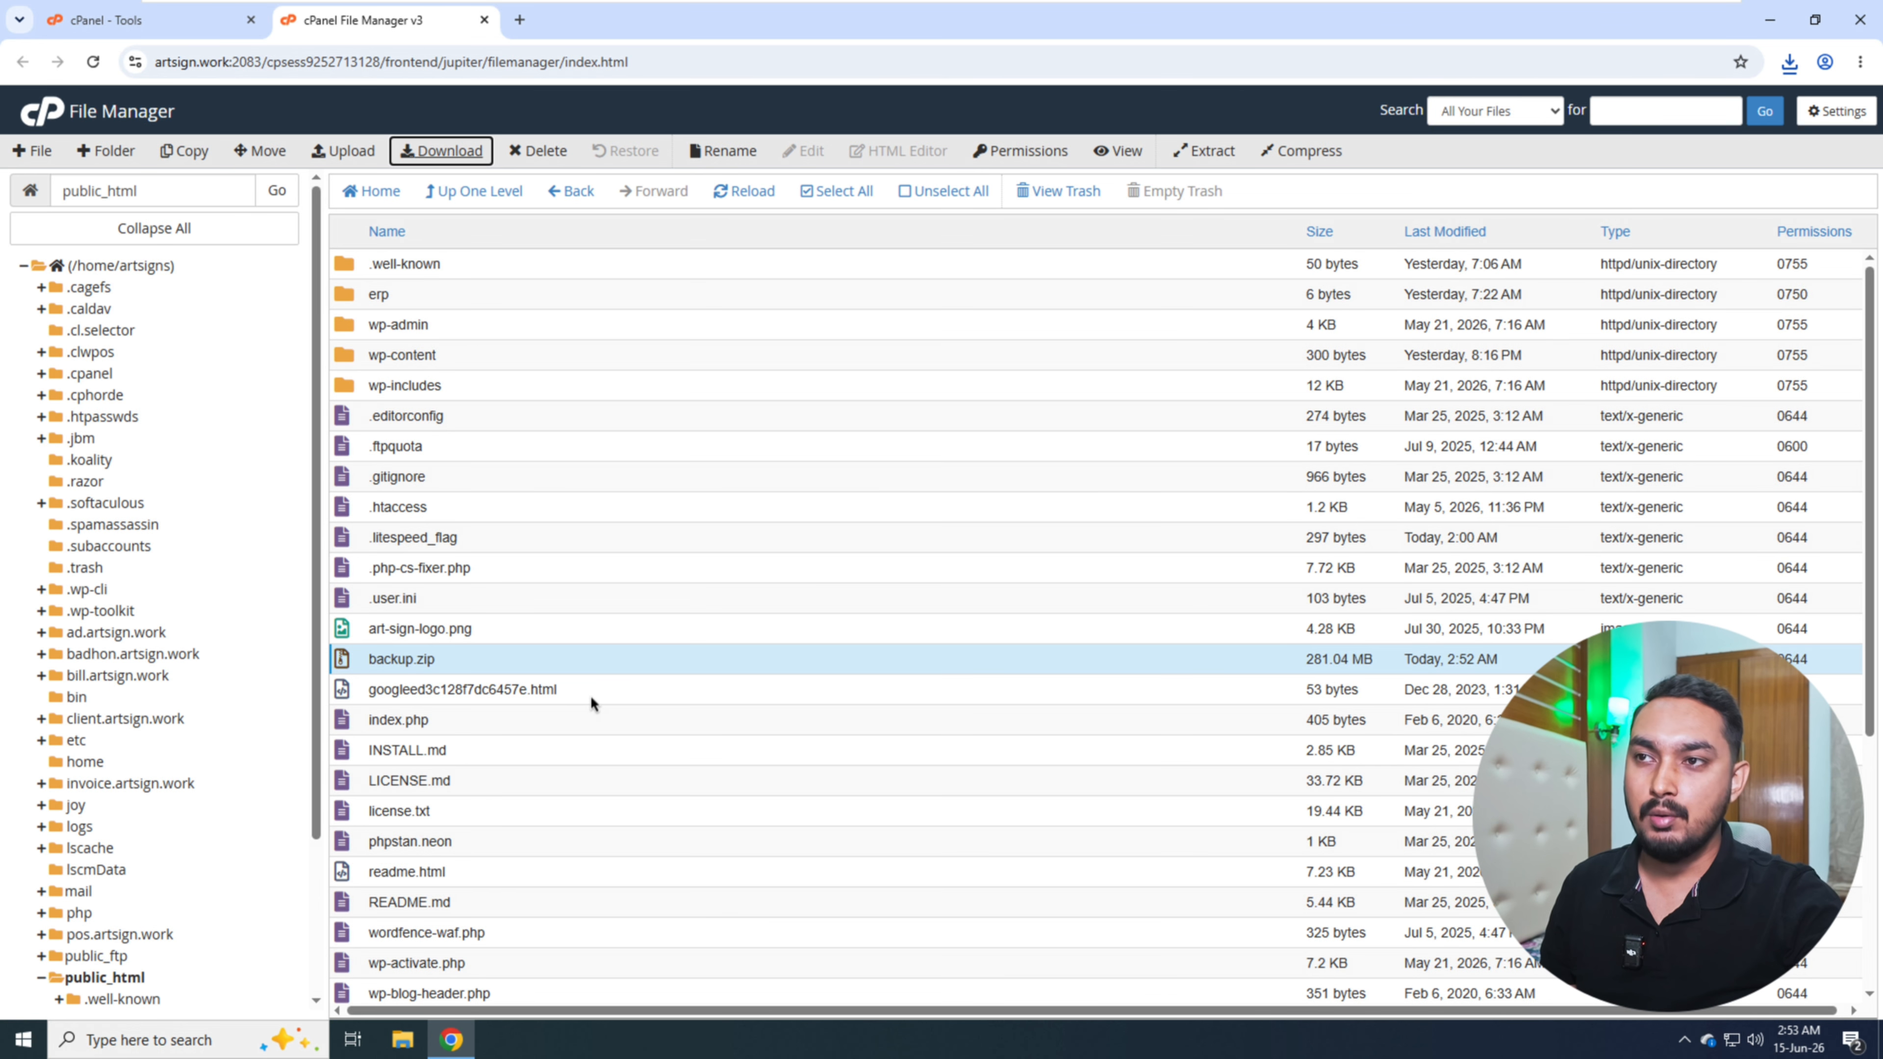
- Close the File Manager and open phpMyAdmin from the cPanel database tools
click(484, 21)
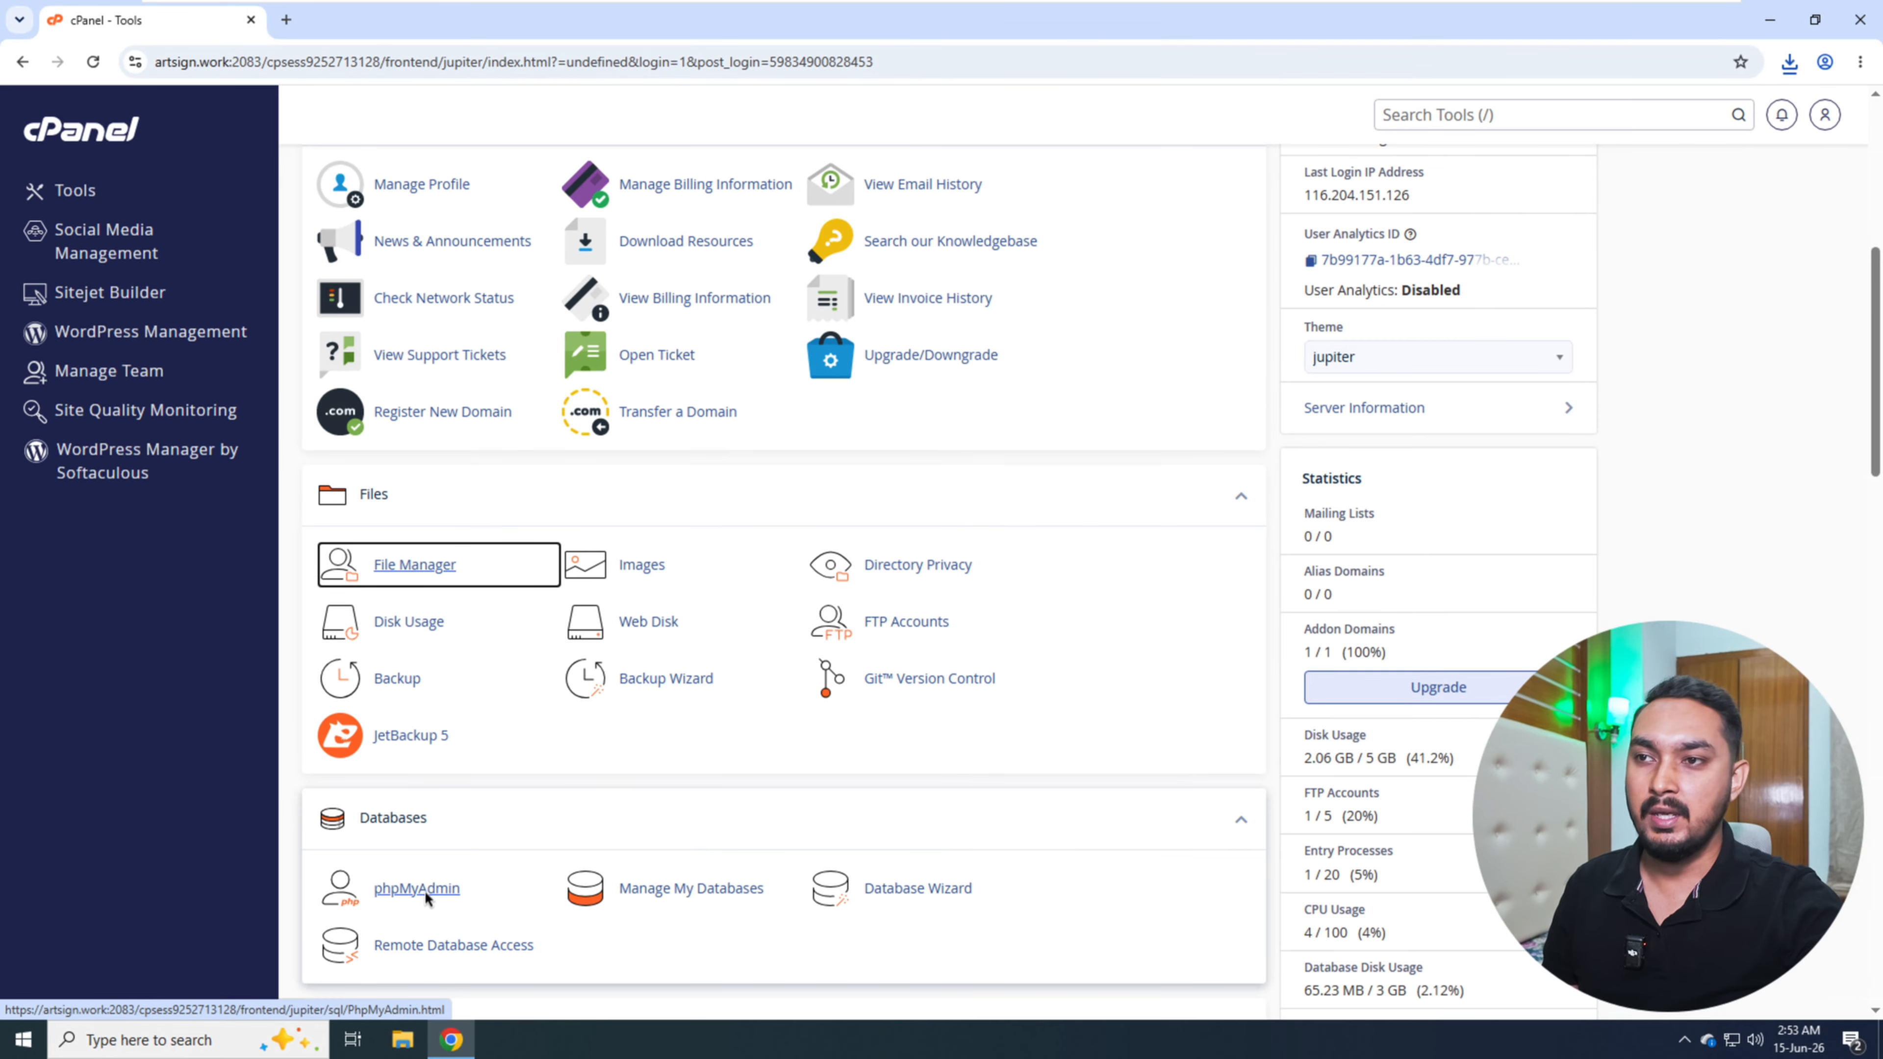
click(424, 890)
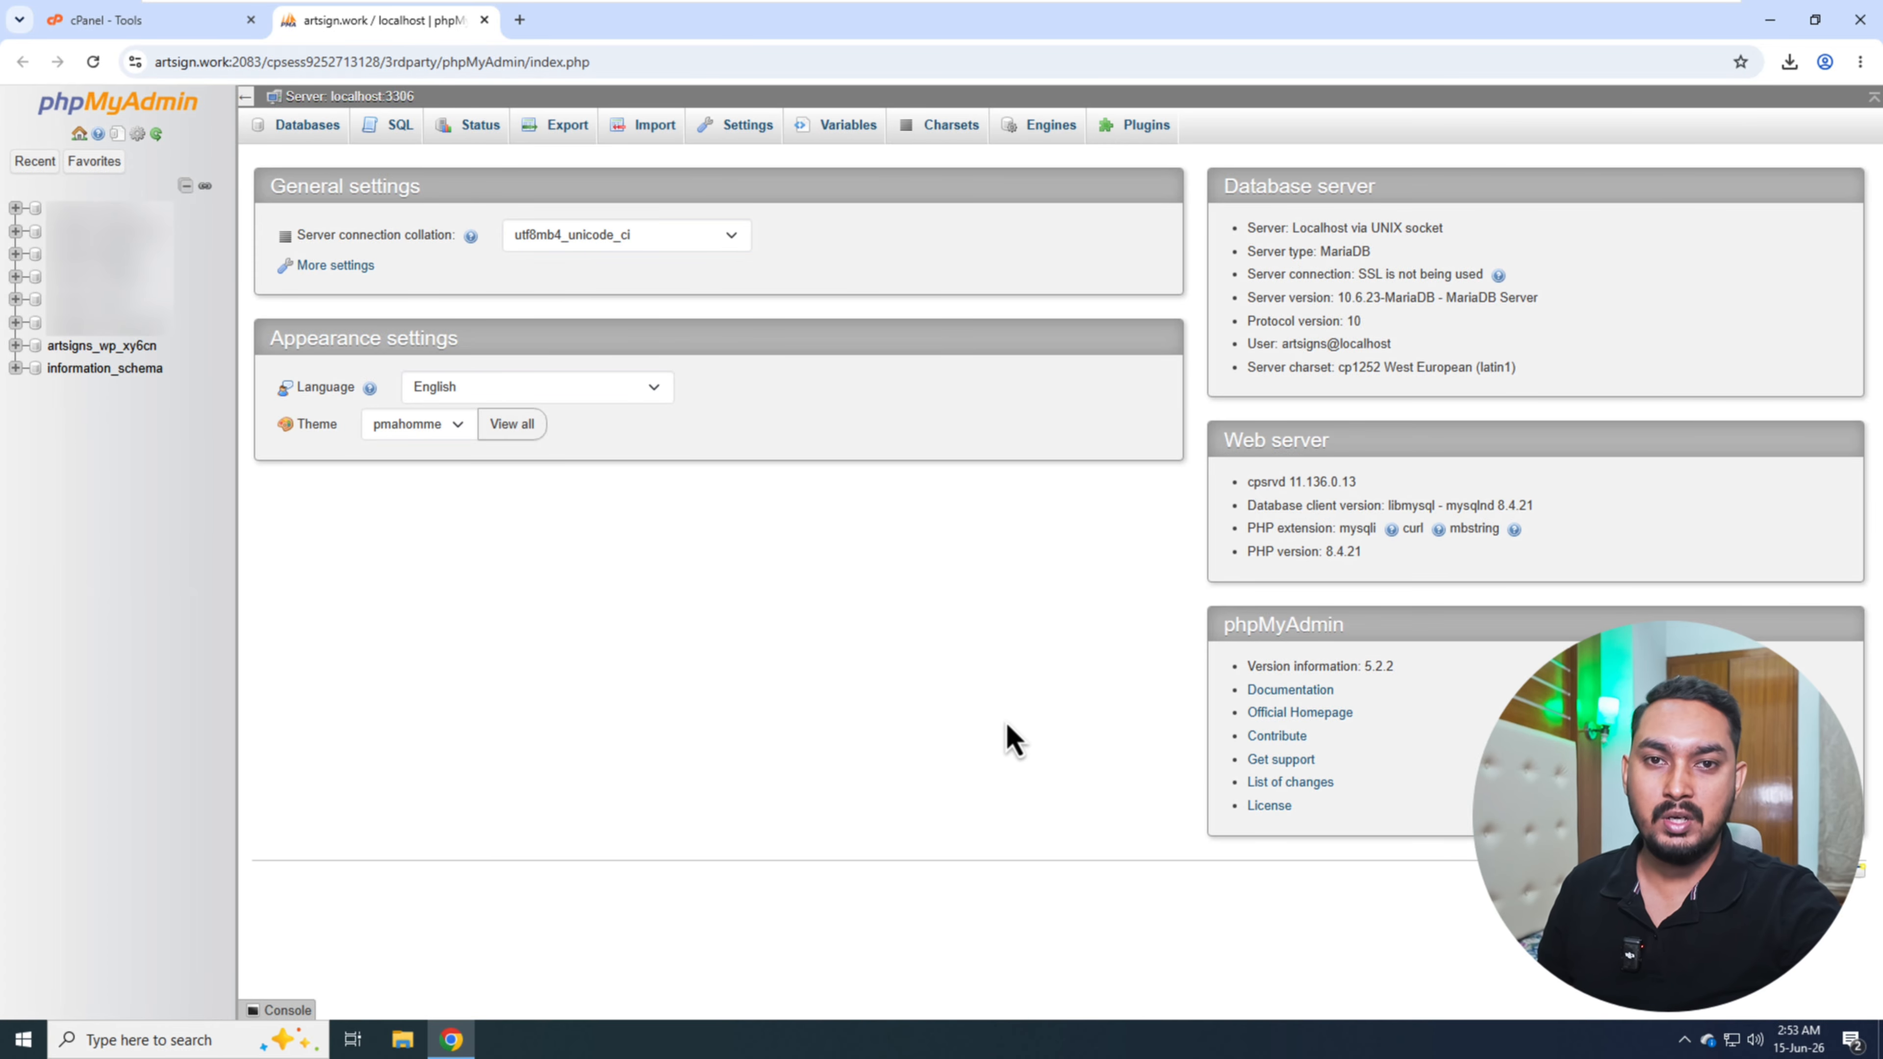
- Go back to the cPanel tools, reopen the File Manager and enter the public_html folder
click(107, 30)
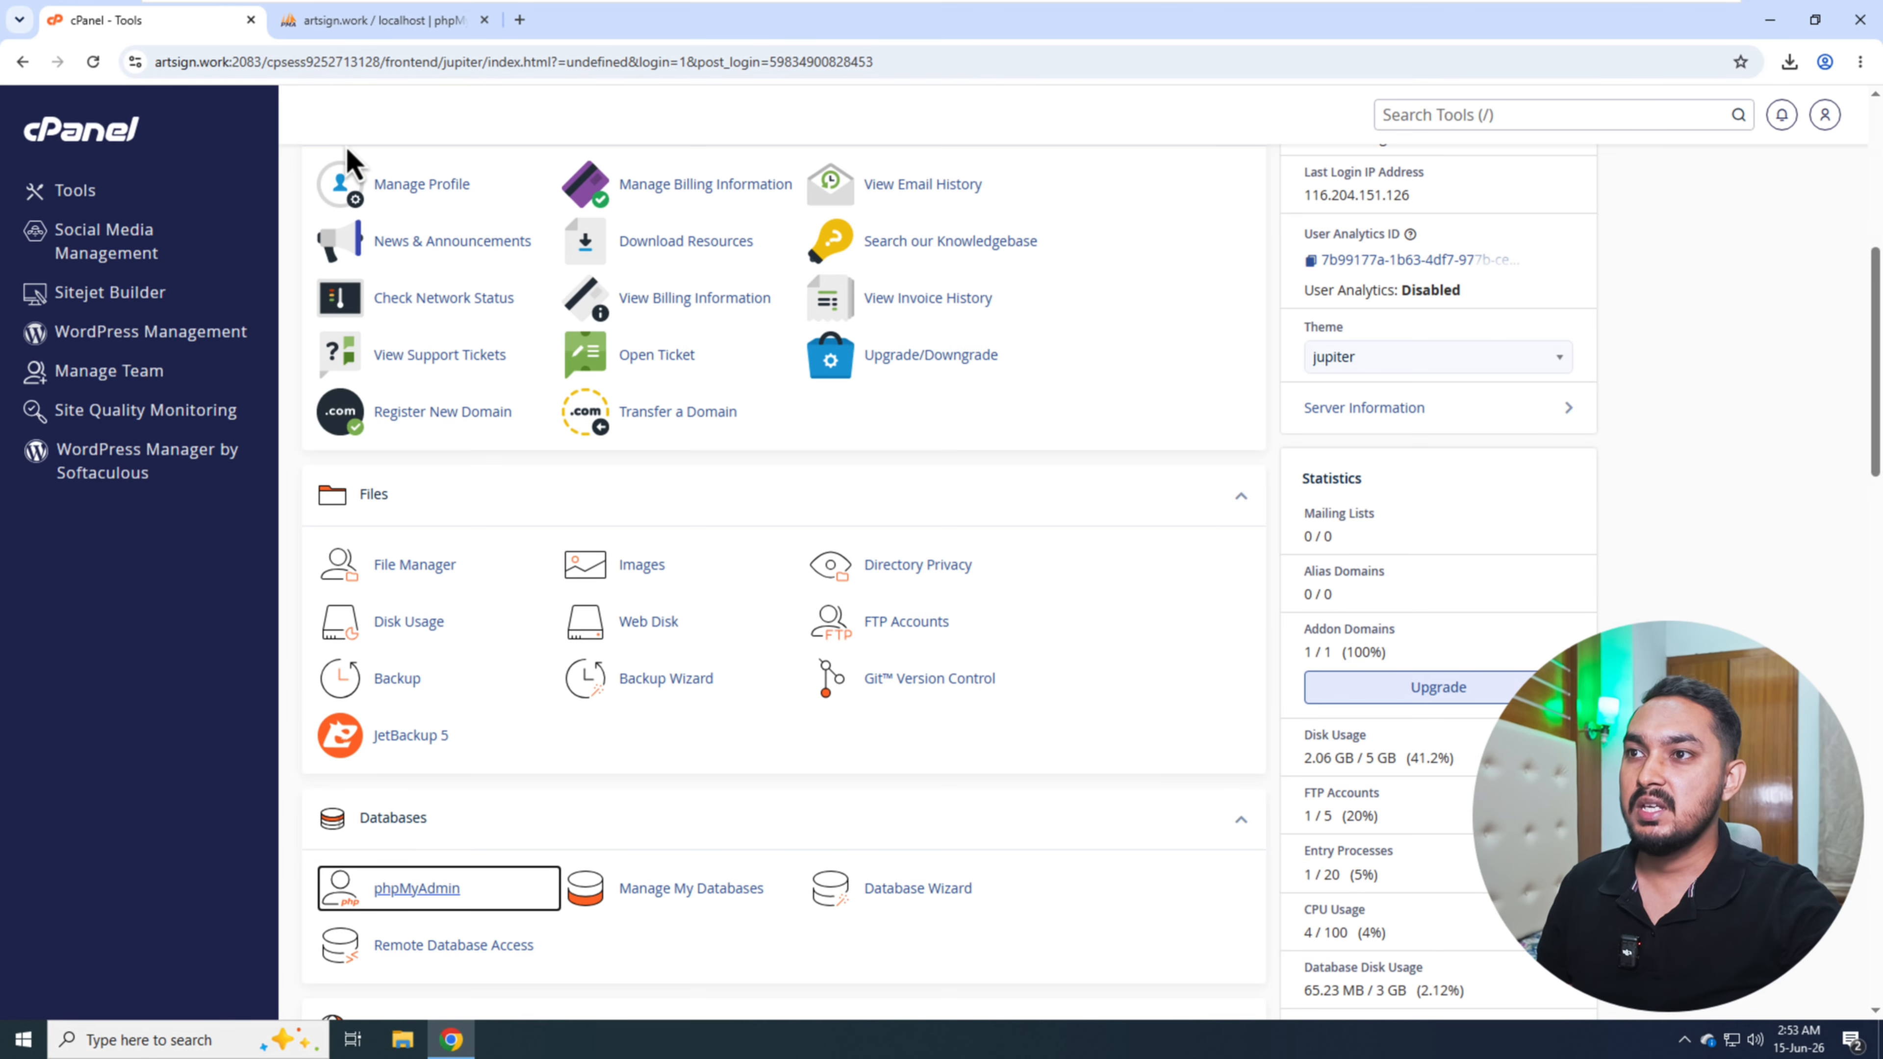
click(404, 569)
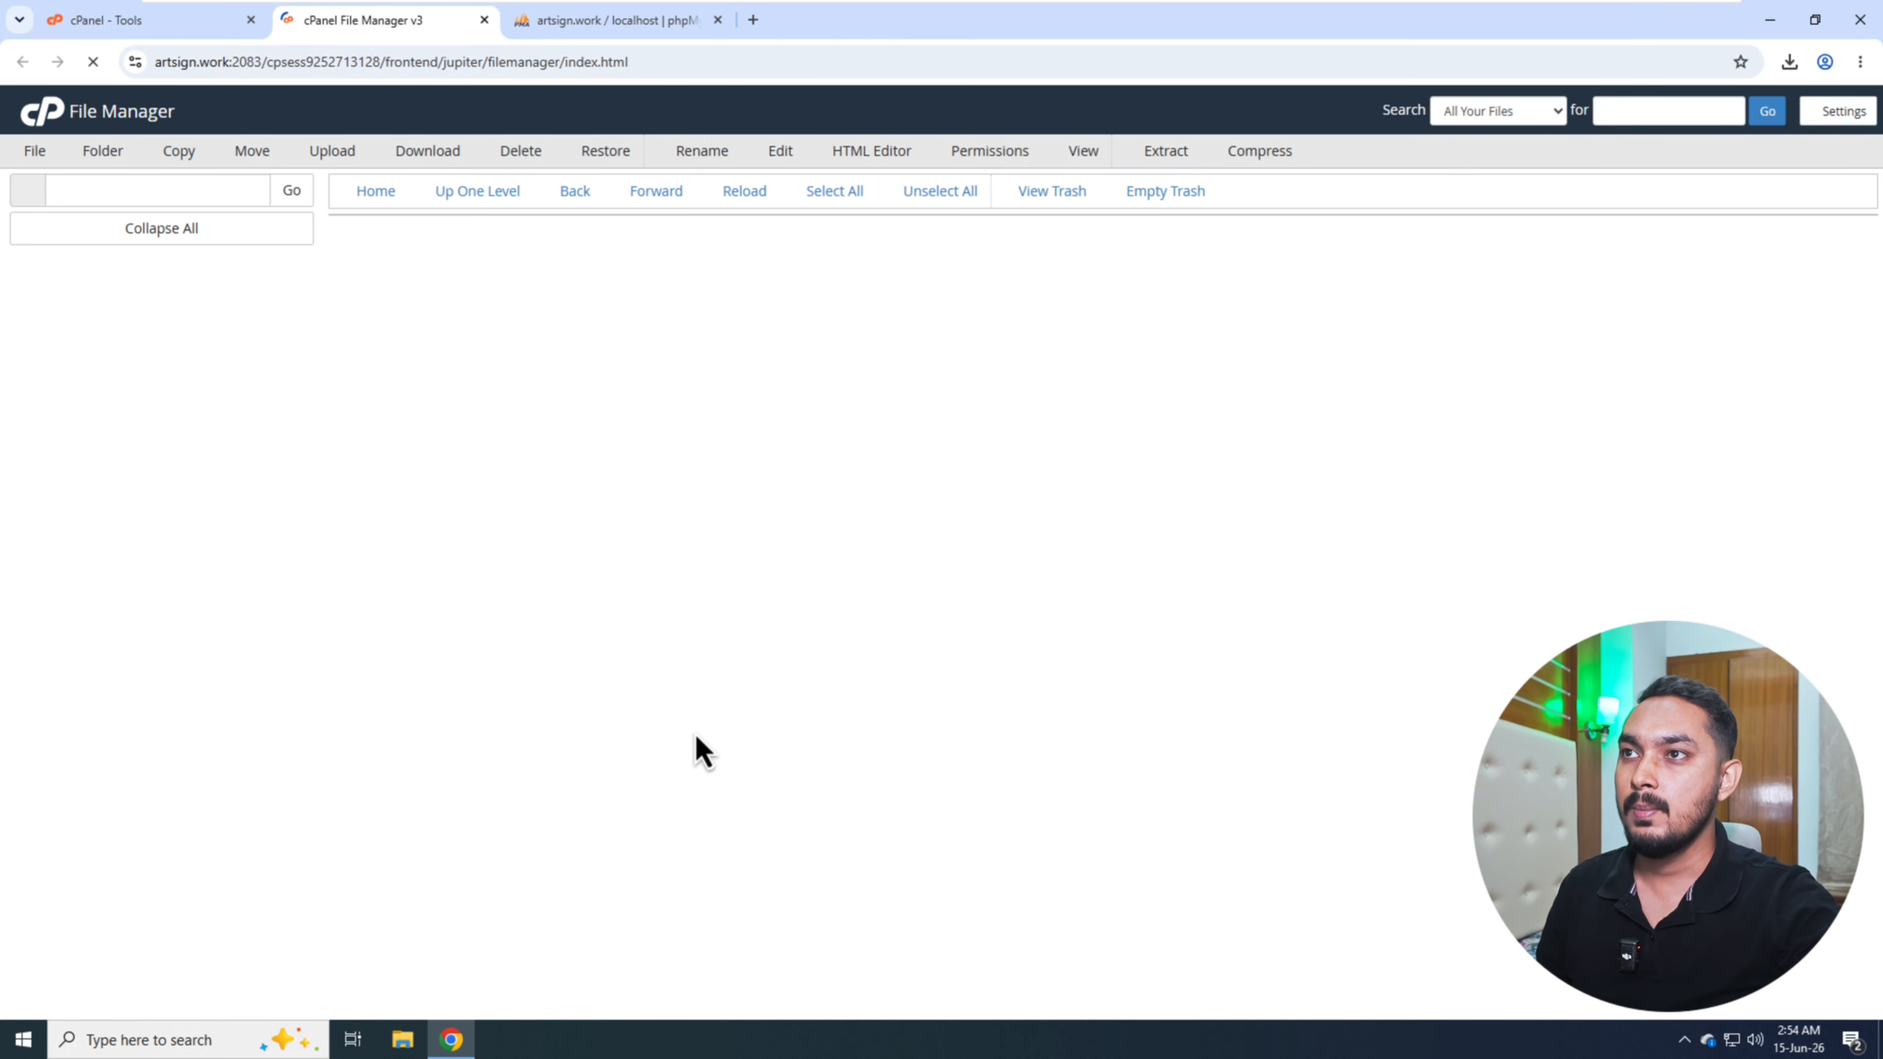
scroll(484, 742, down, 4)
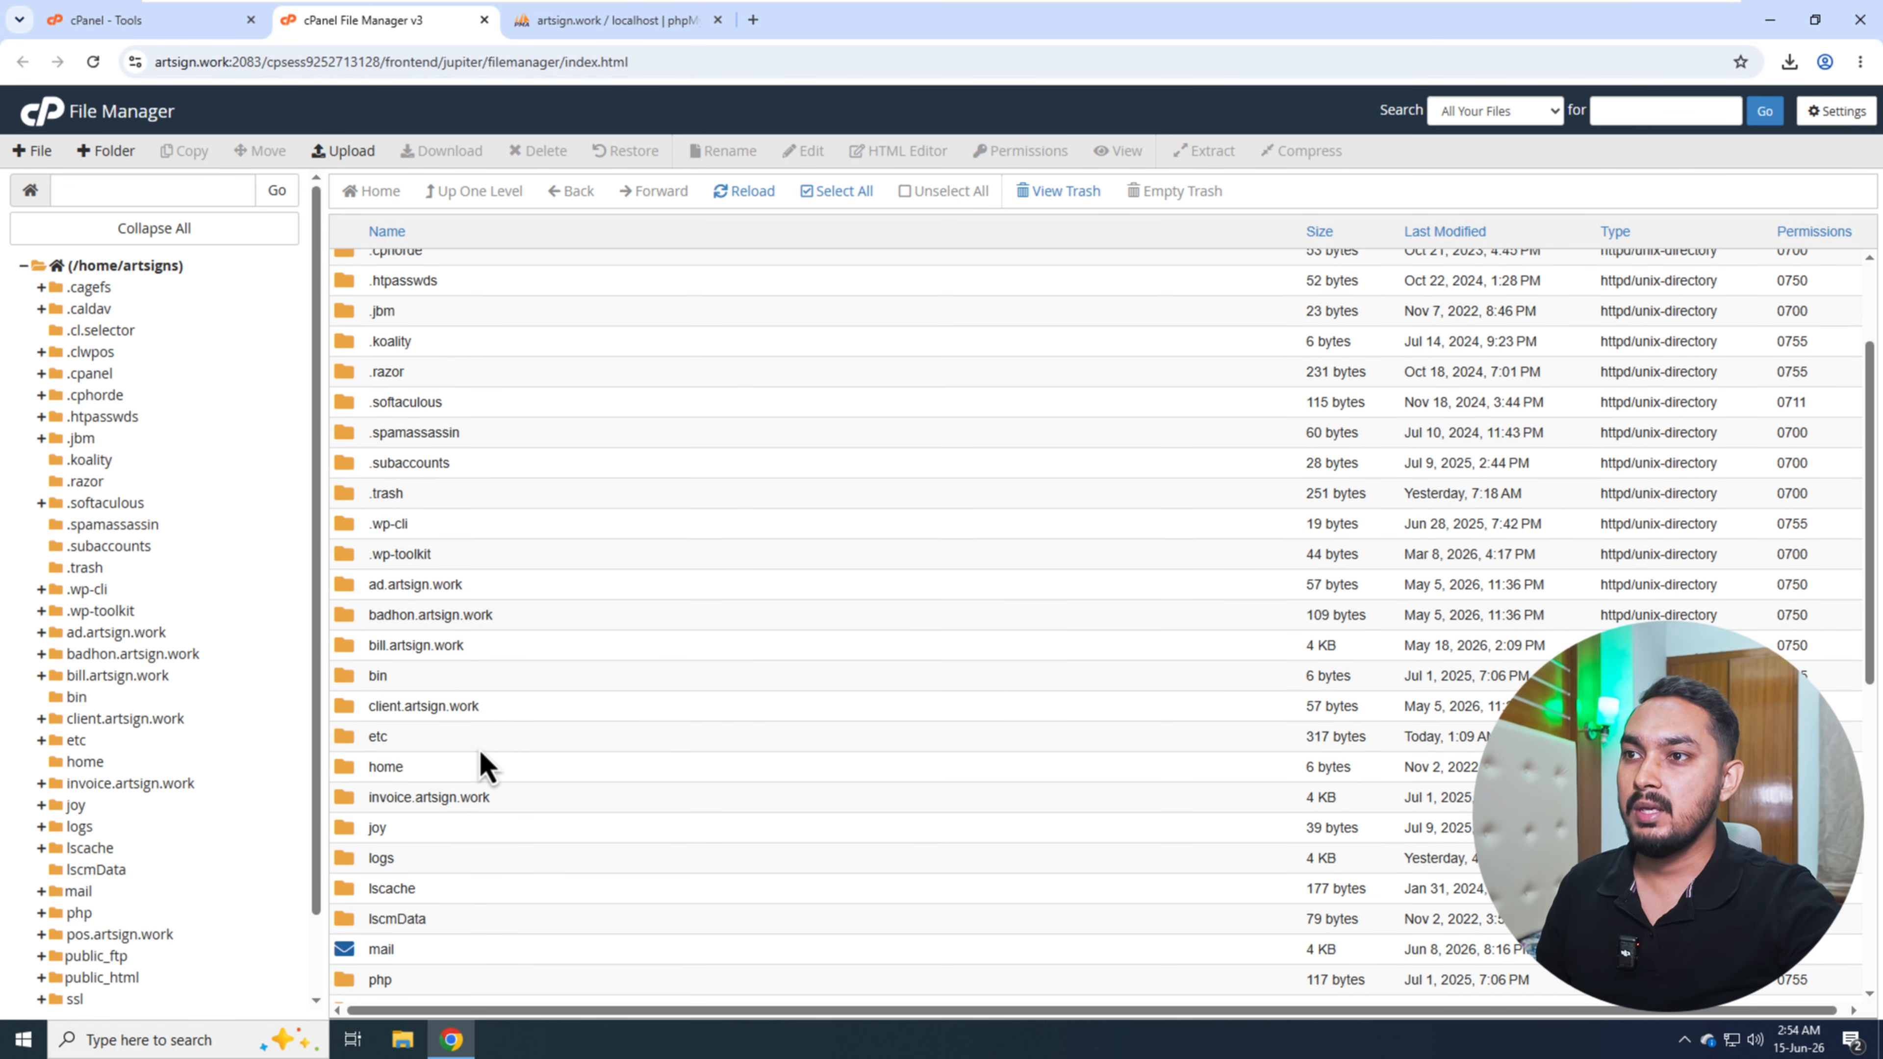
scroll(475, 749, down, 5)
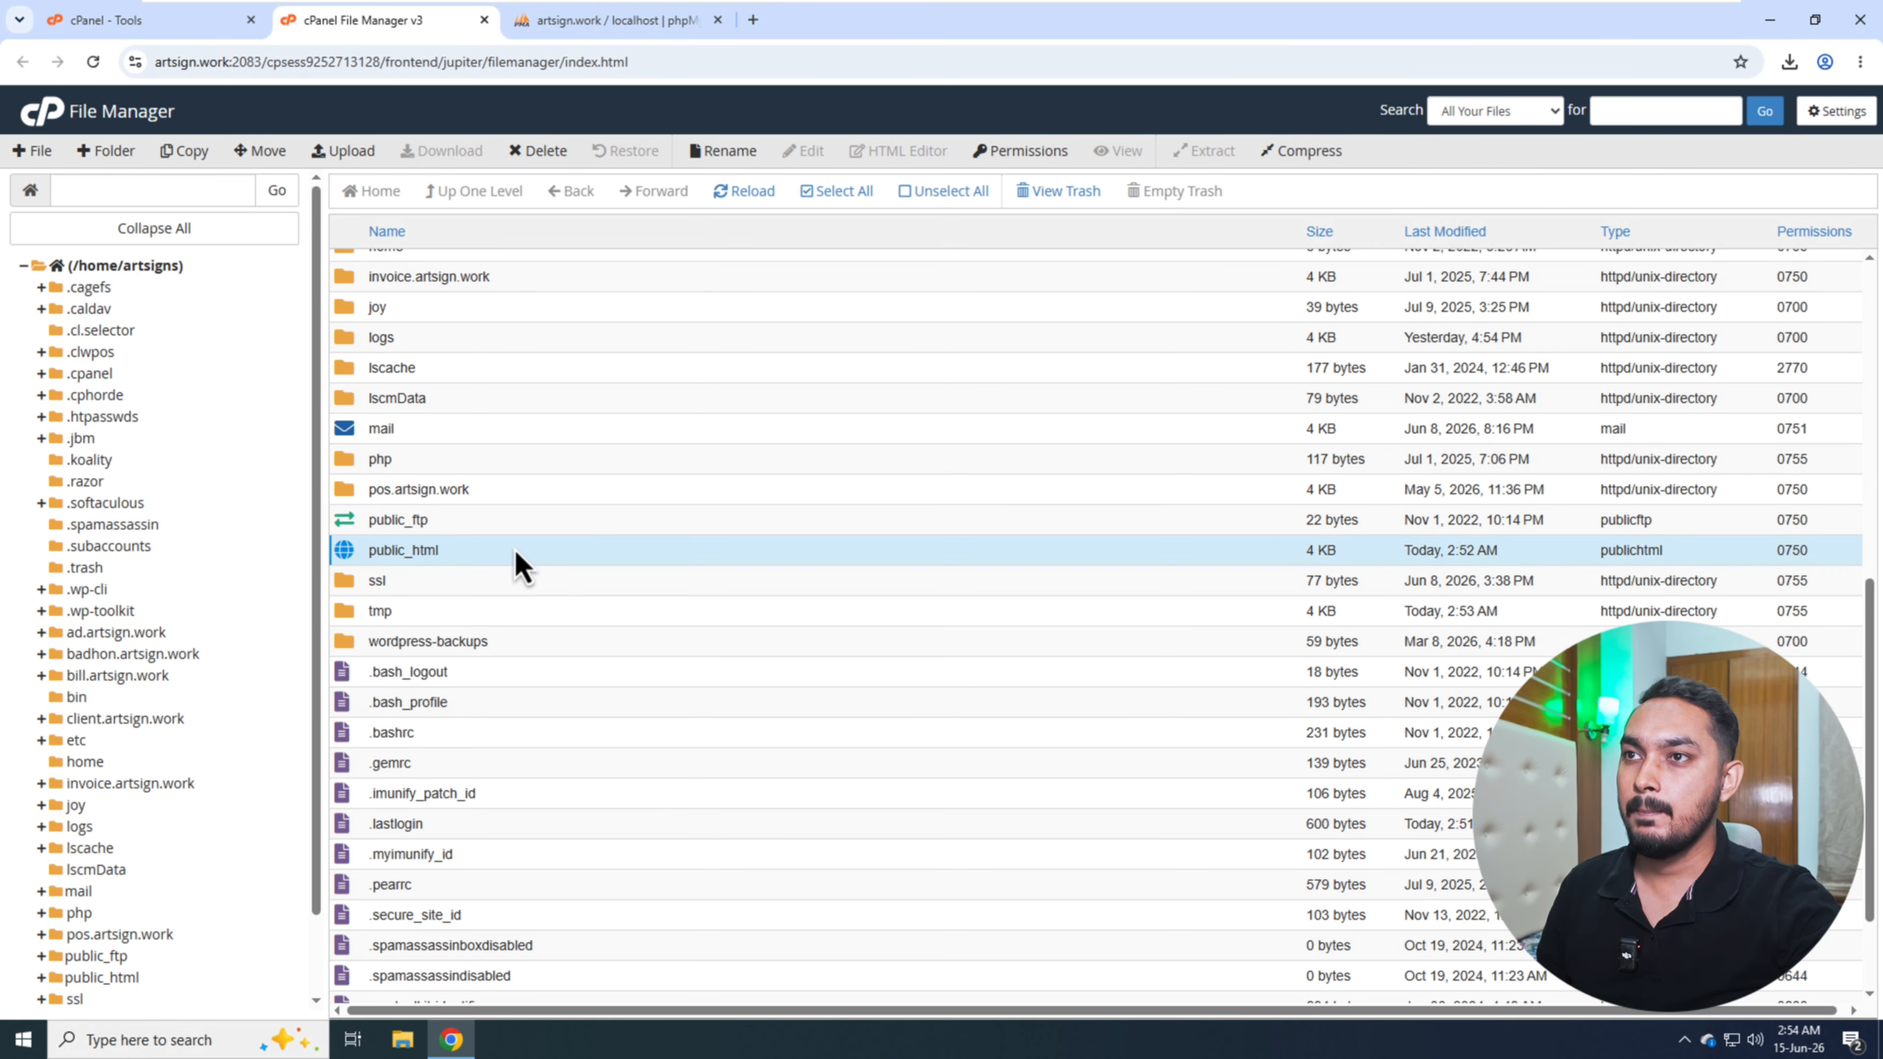
double_click(517, 560)
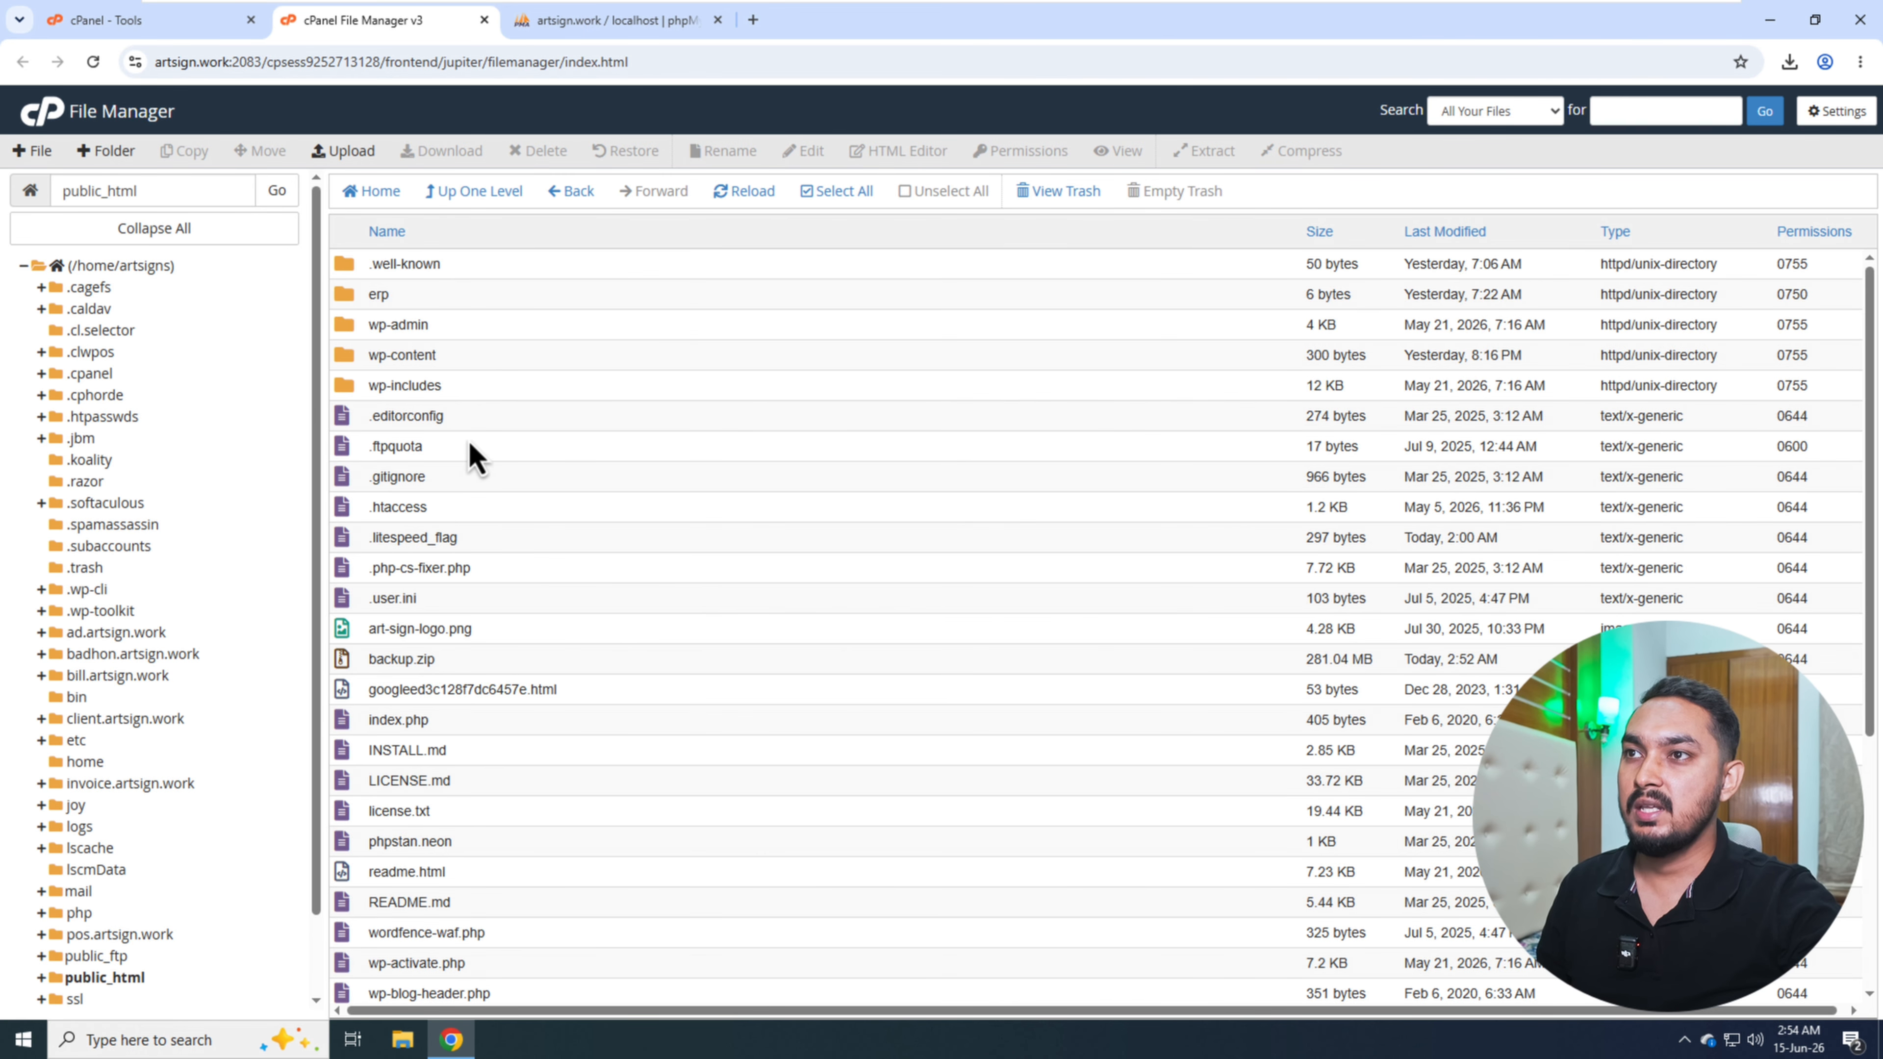
- View the contents of wp-config.php and find the WordPress database name in its DB_NAME setting
scroll(469, 439, down, 3)
scroll(499, 764, down, 2)
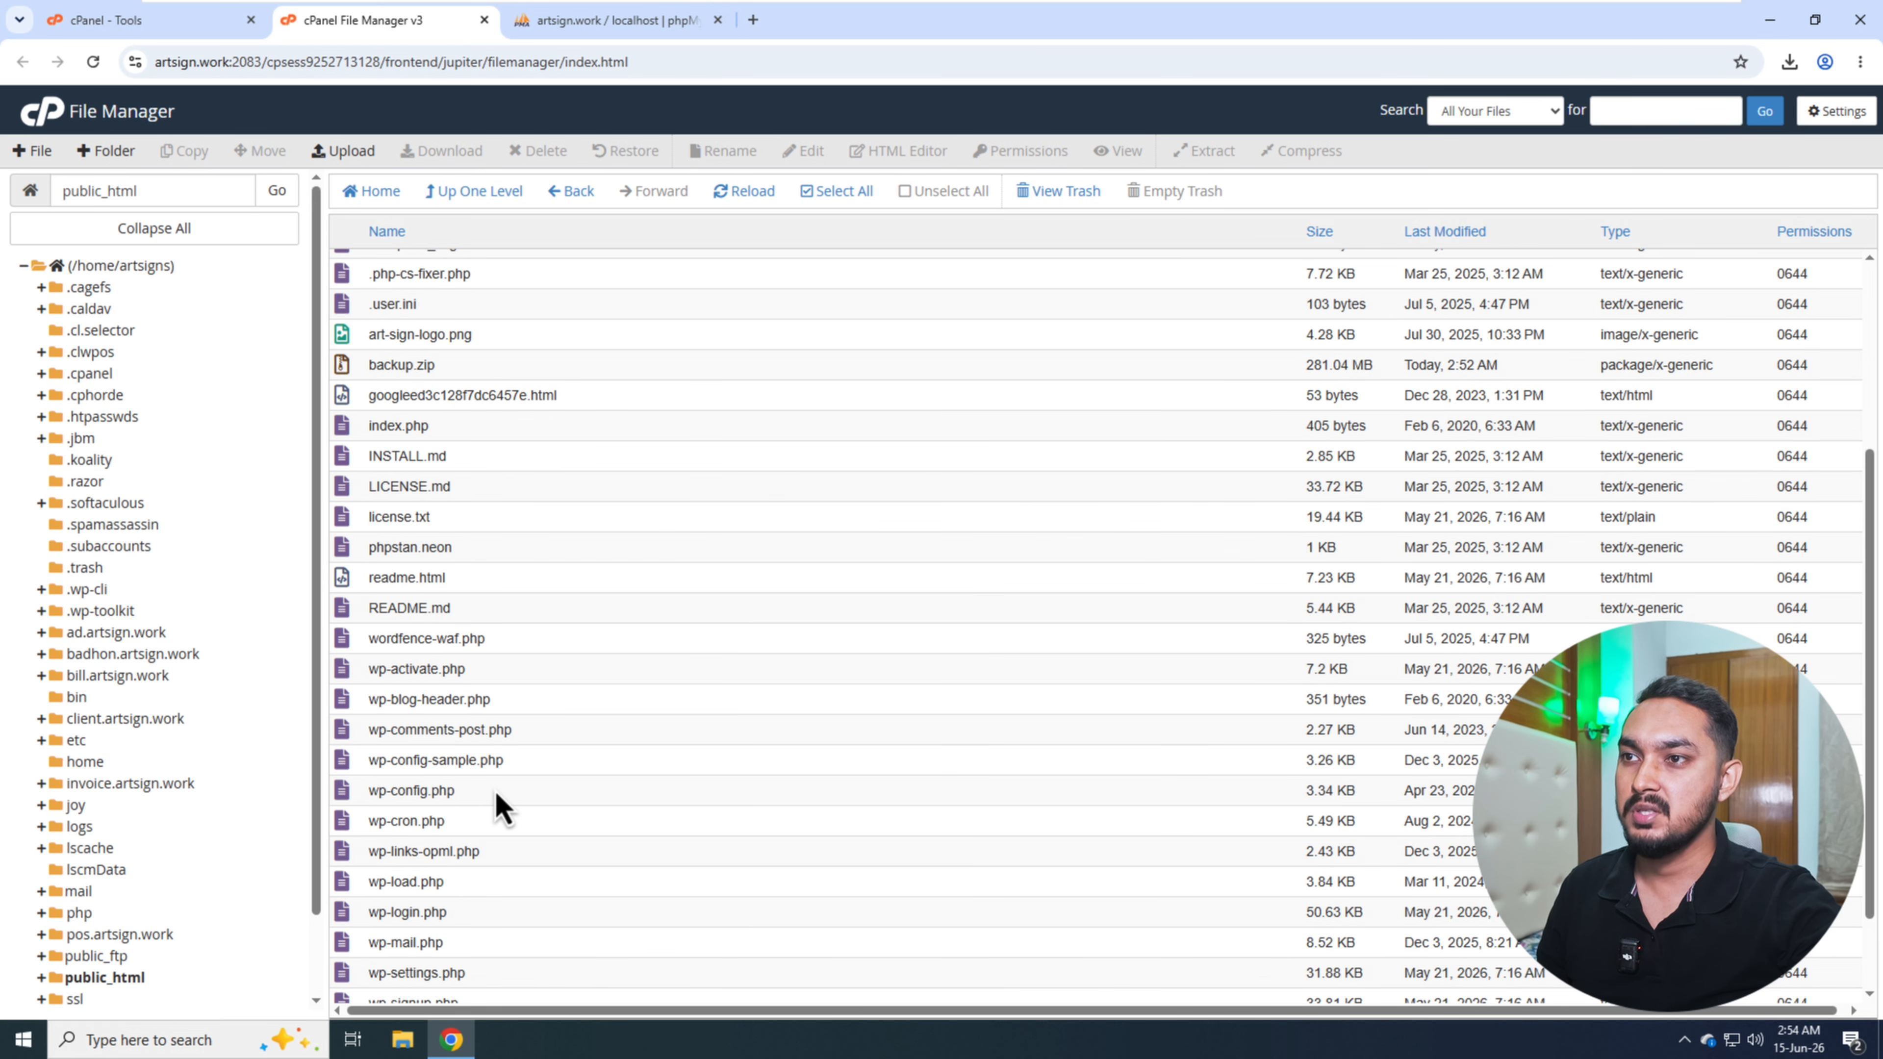
right_click(467, 796)
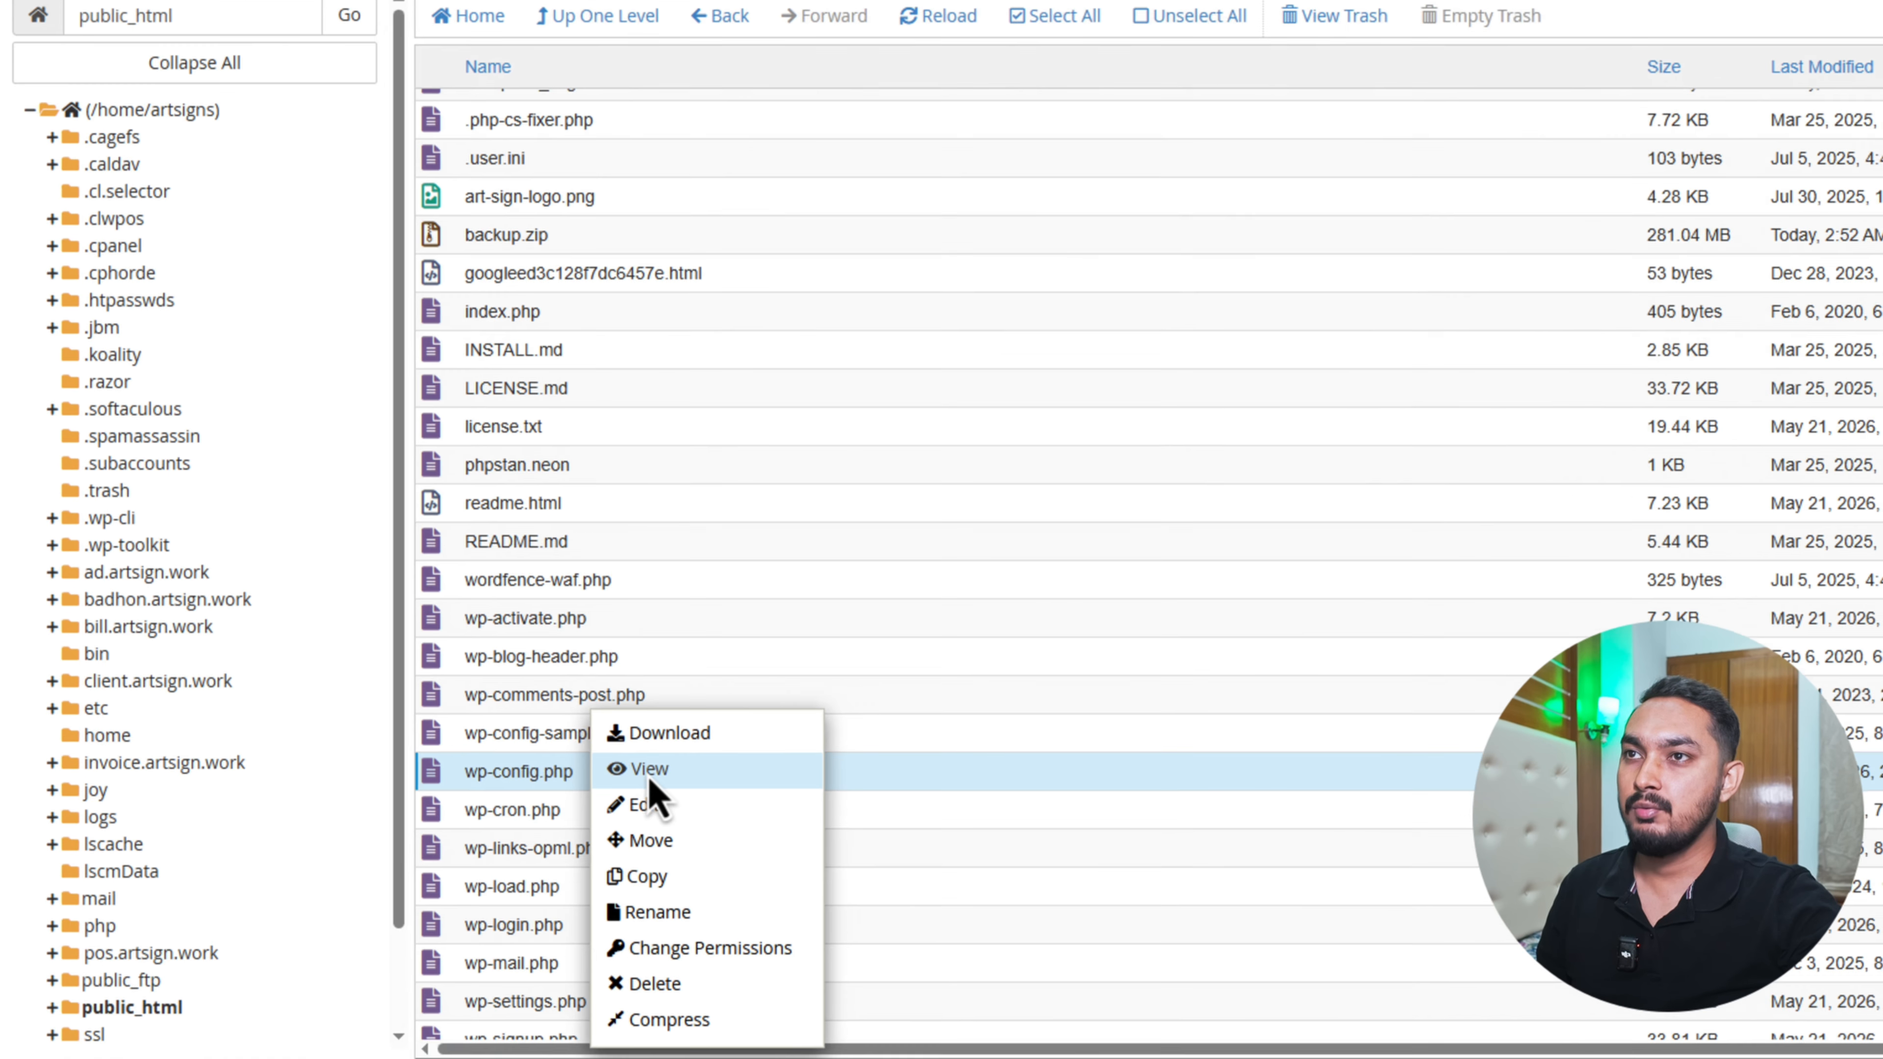
click(509, 793)
drag(355, 517, 377, 522)
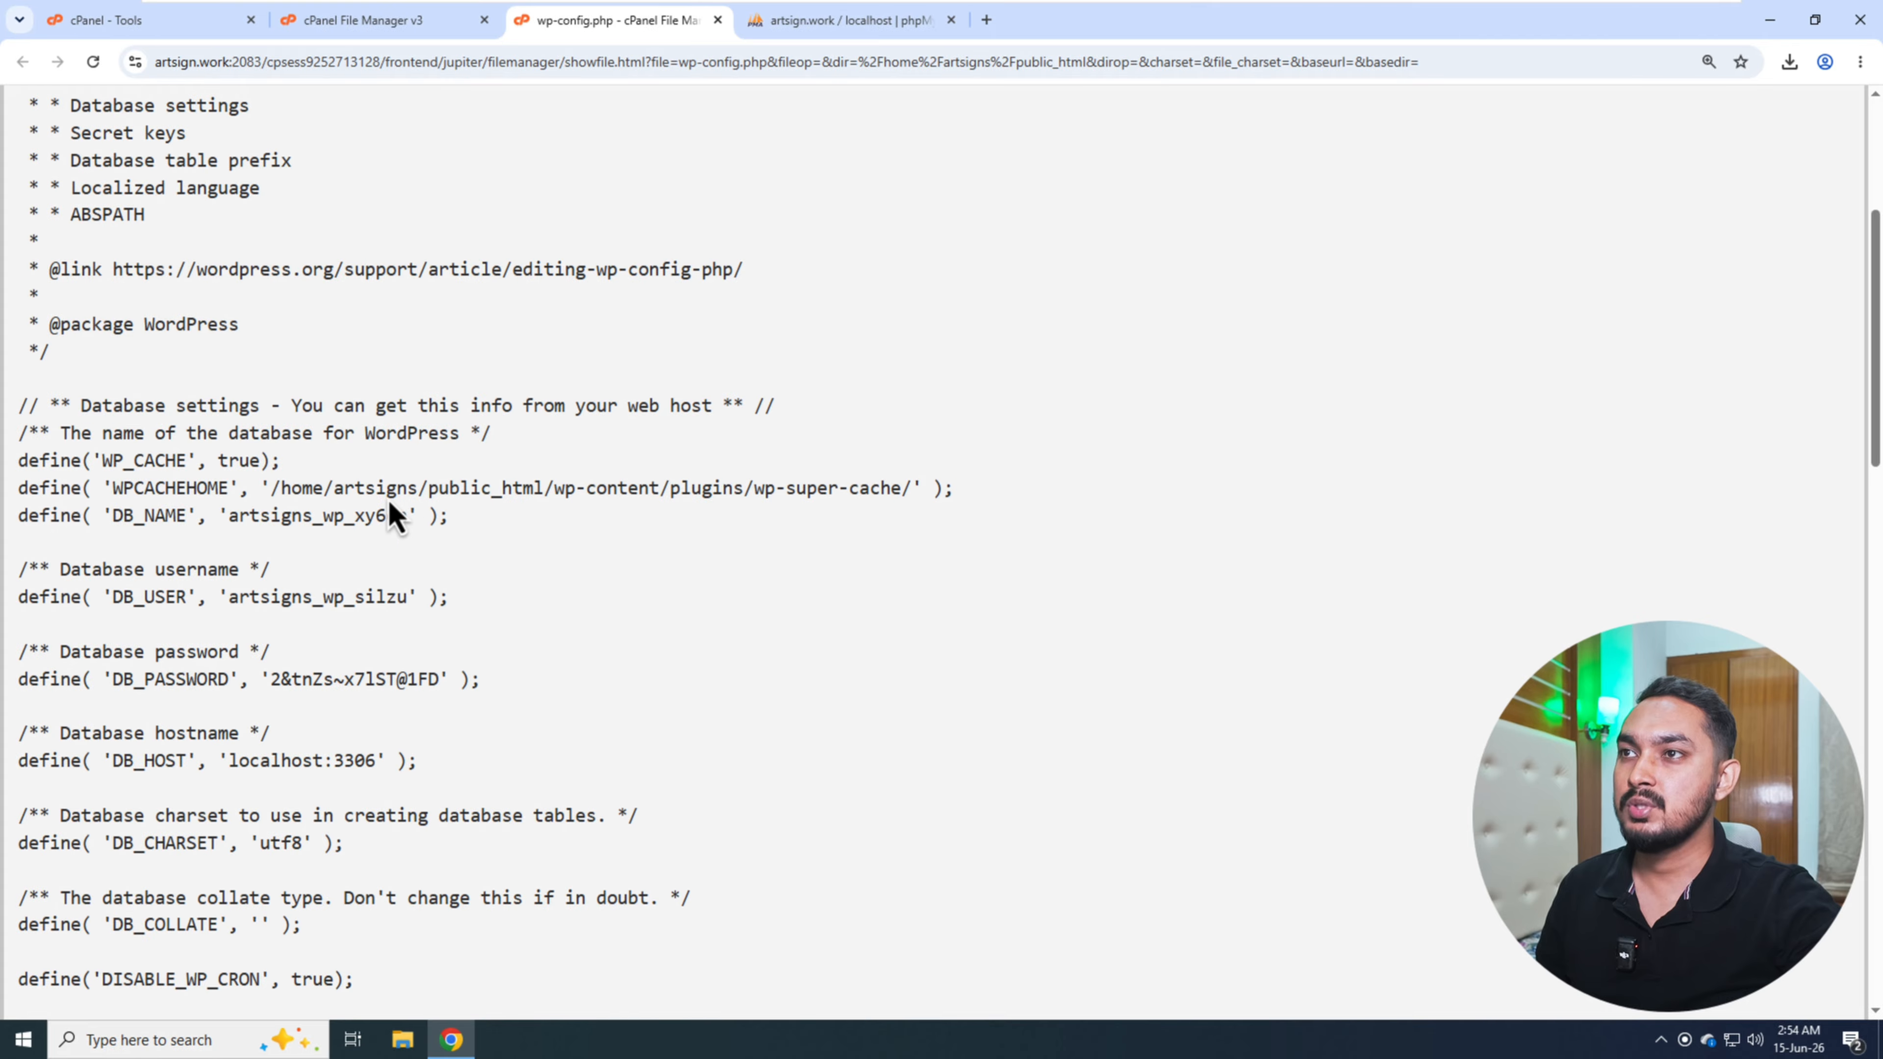
- Return to phpMyAdmin and reset the browser zoom to 100%
click(853, 20)
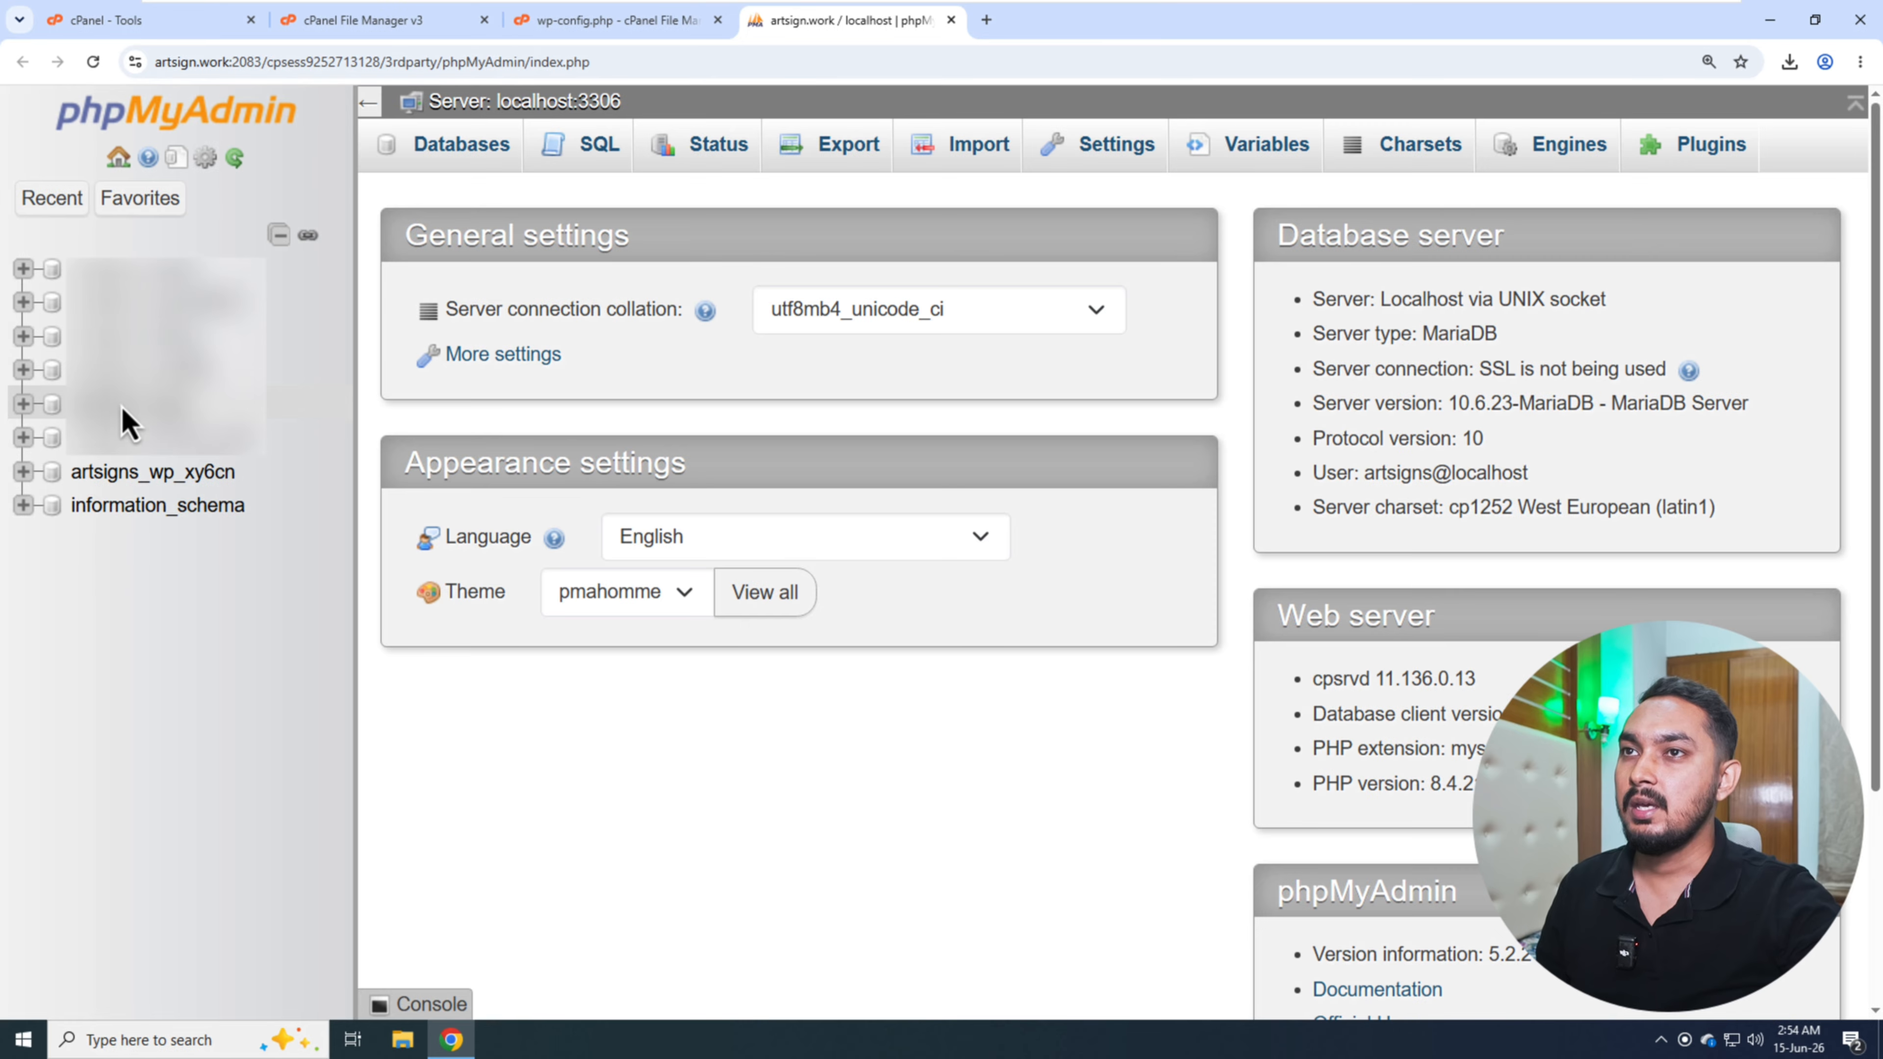
click(1708, 61)
click(1709, 98)
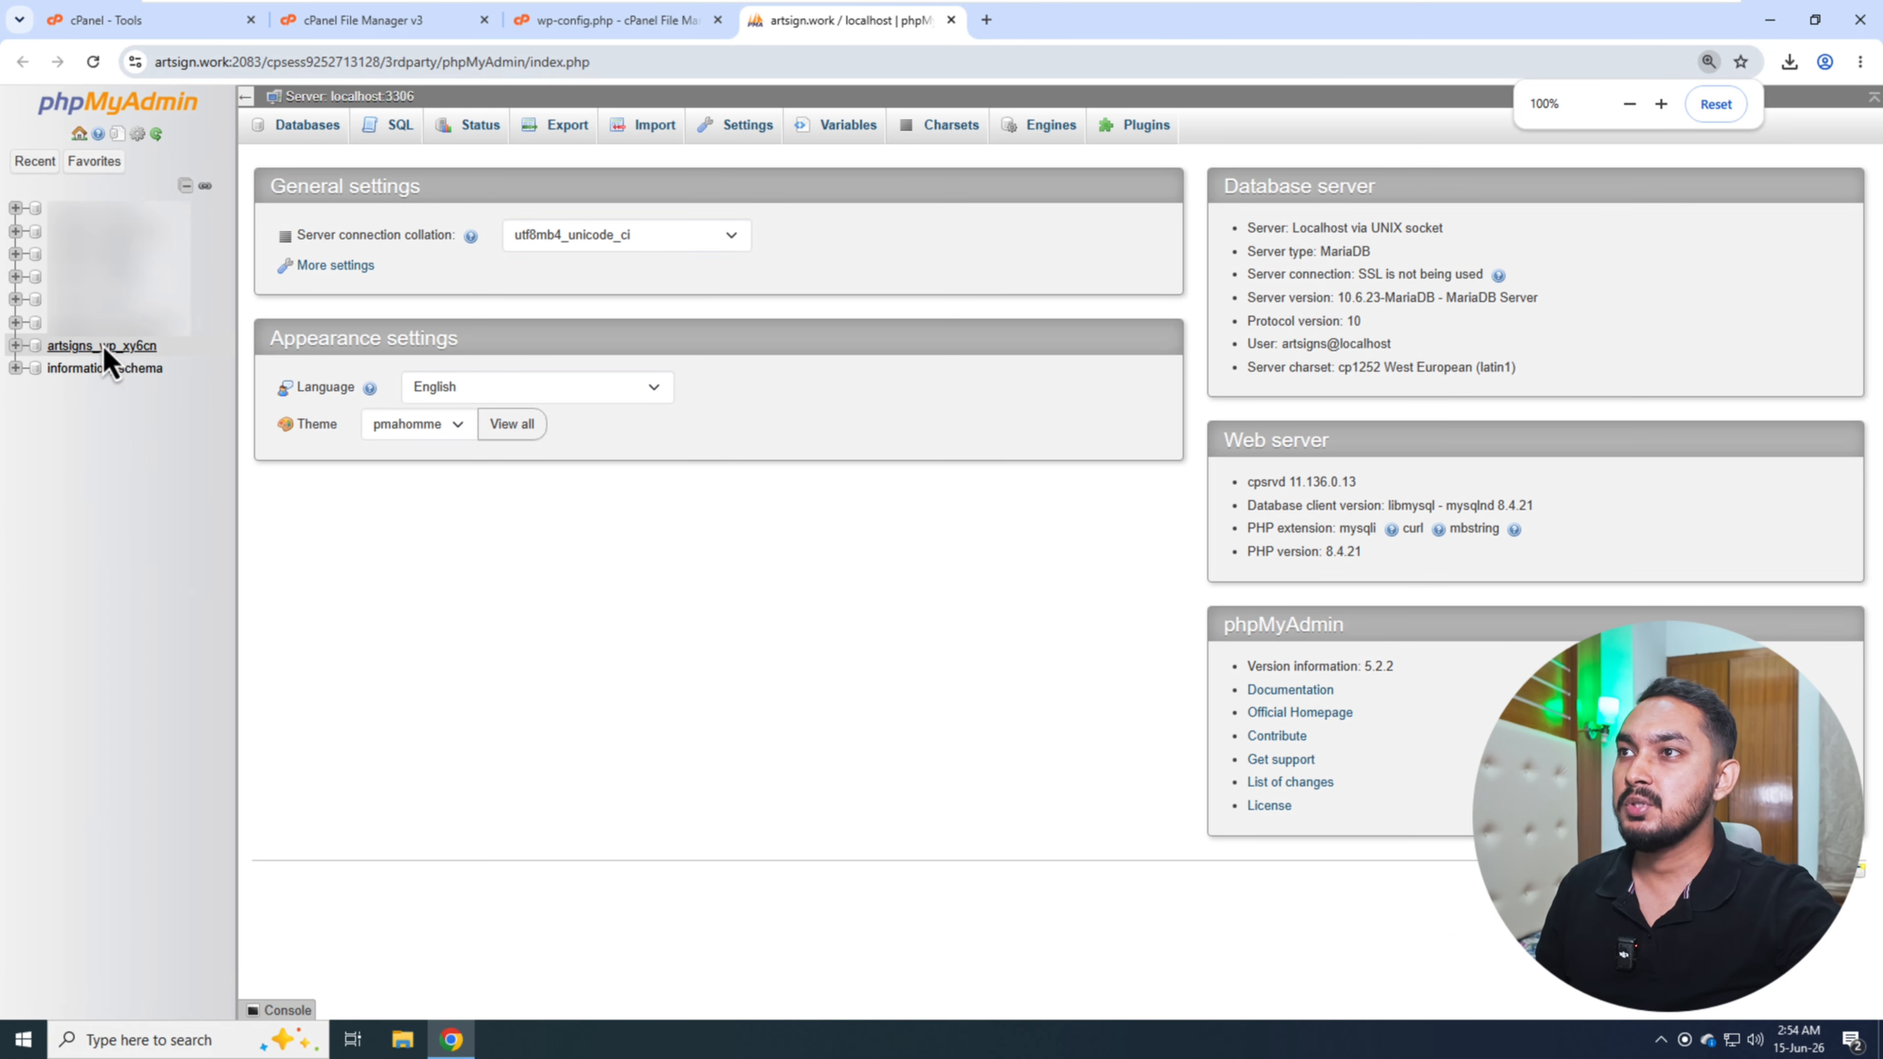
- Export the artsigns_wp_xy6cn database with the Quick method in SQL format and check the file in the download history
click(137, 350)
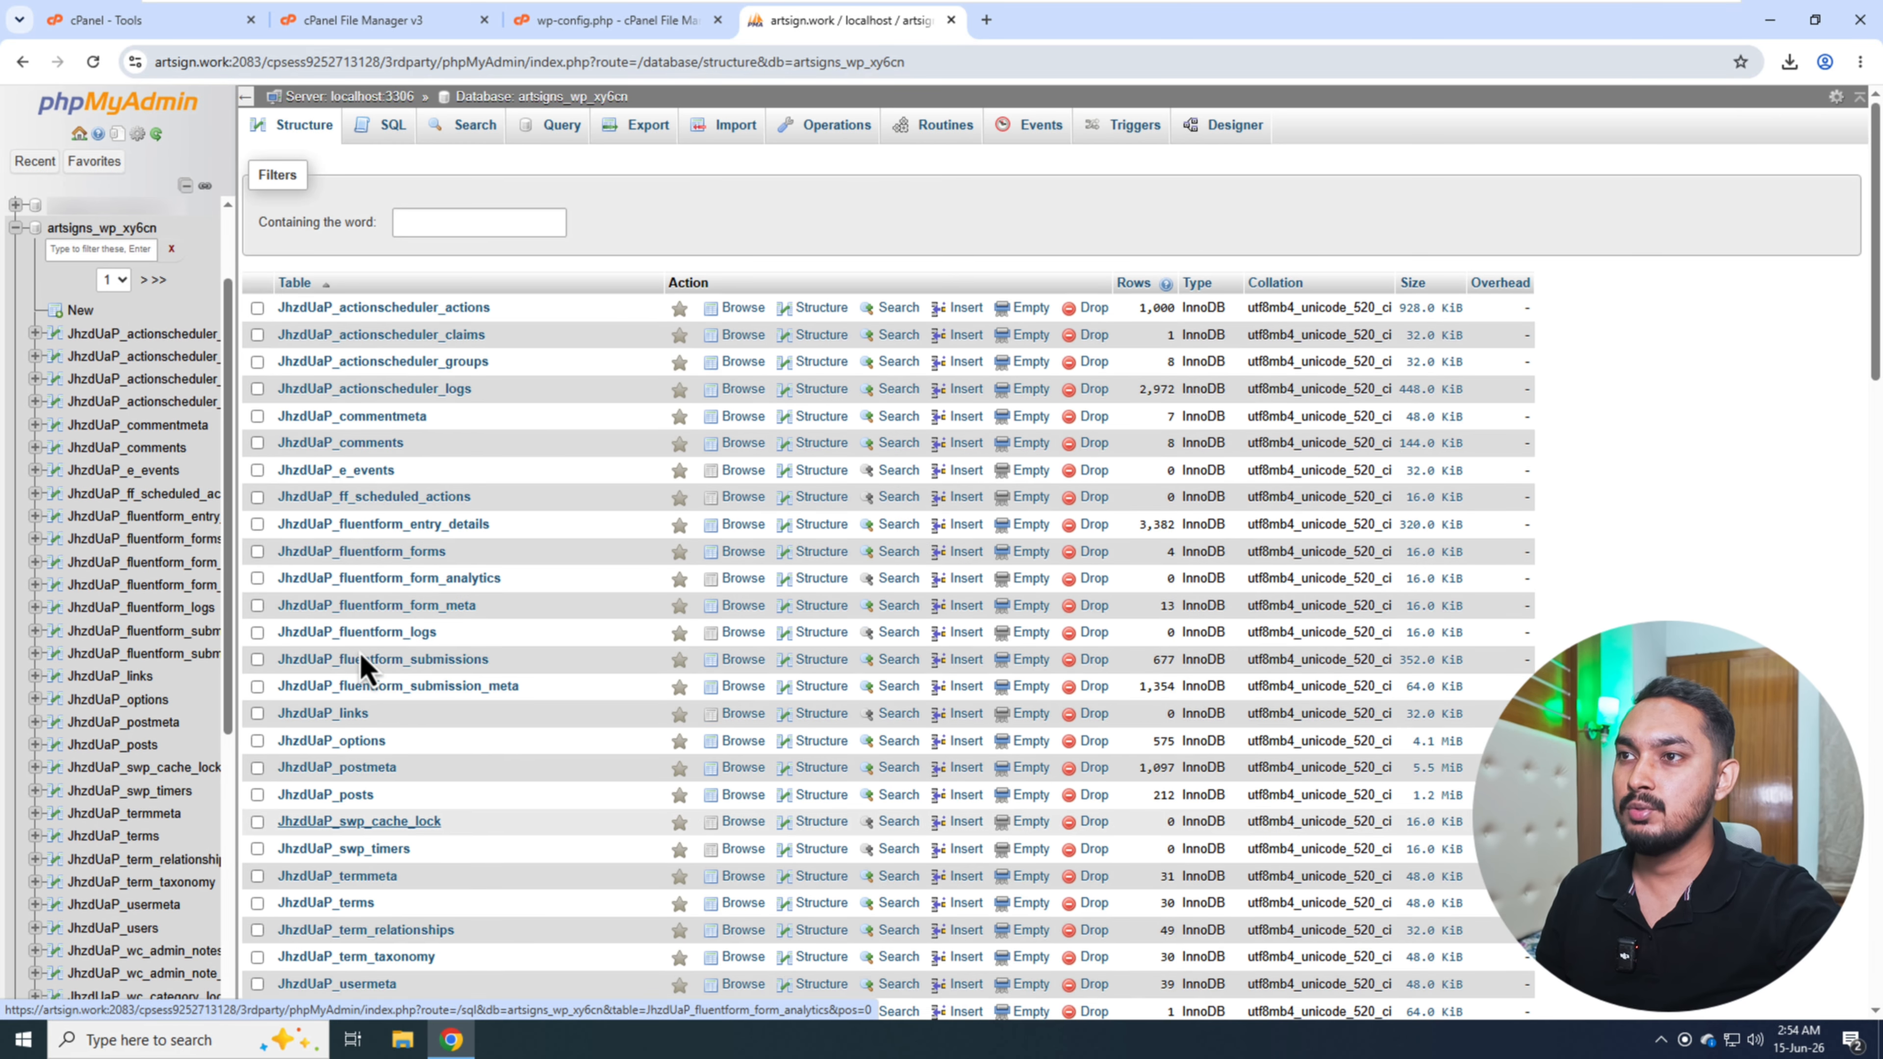
scroll(364, 646, down, 7)
scroll(450, 757, down, 15)
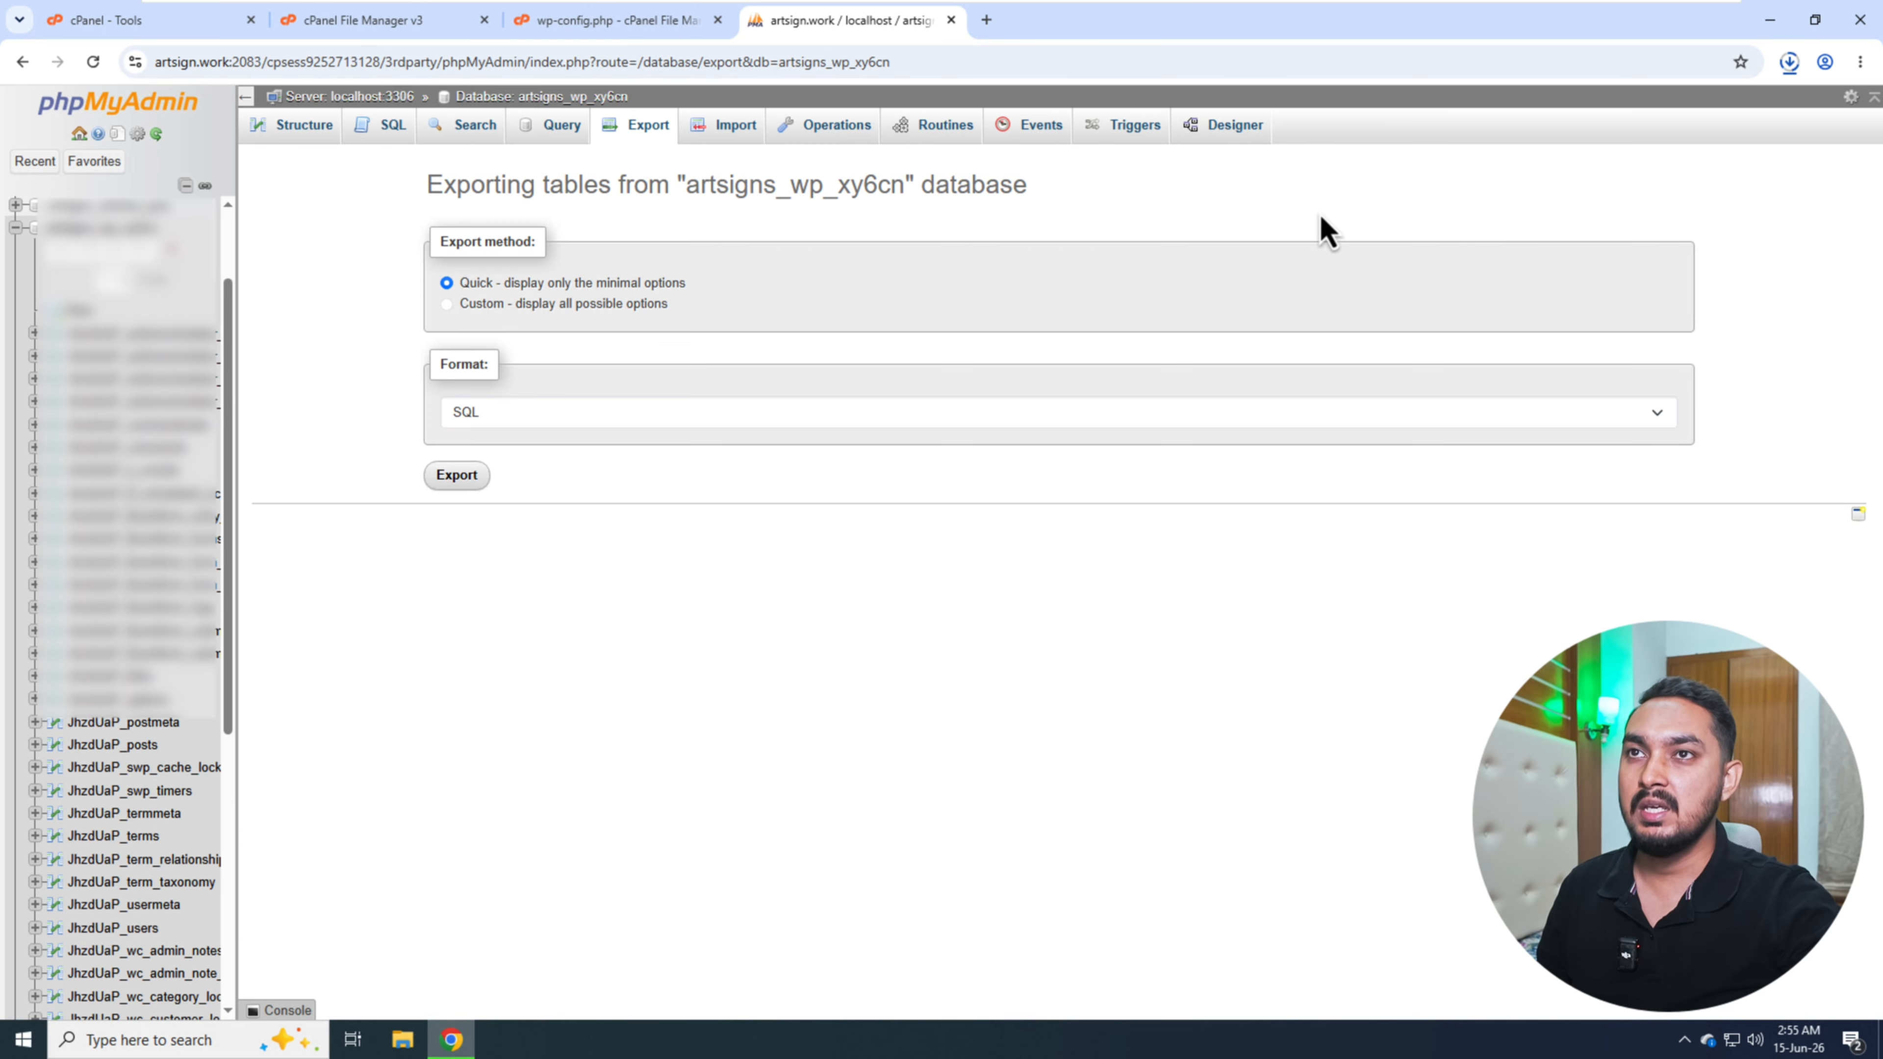
click(1787, 65)
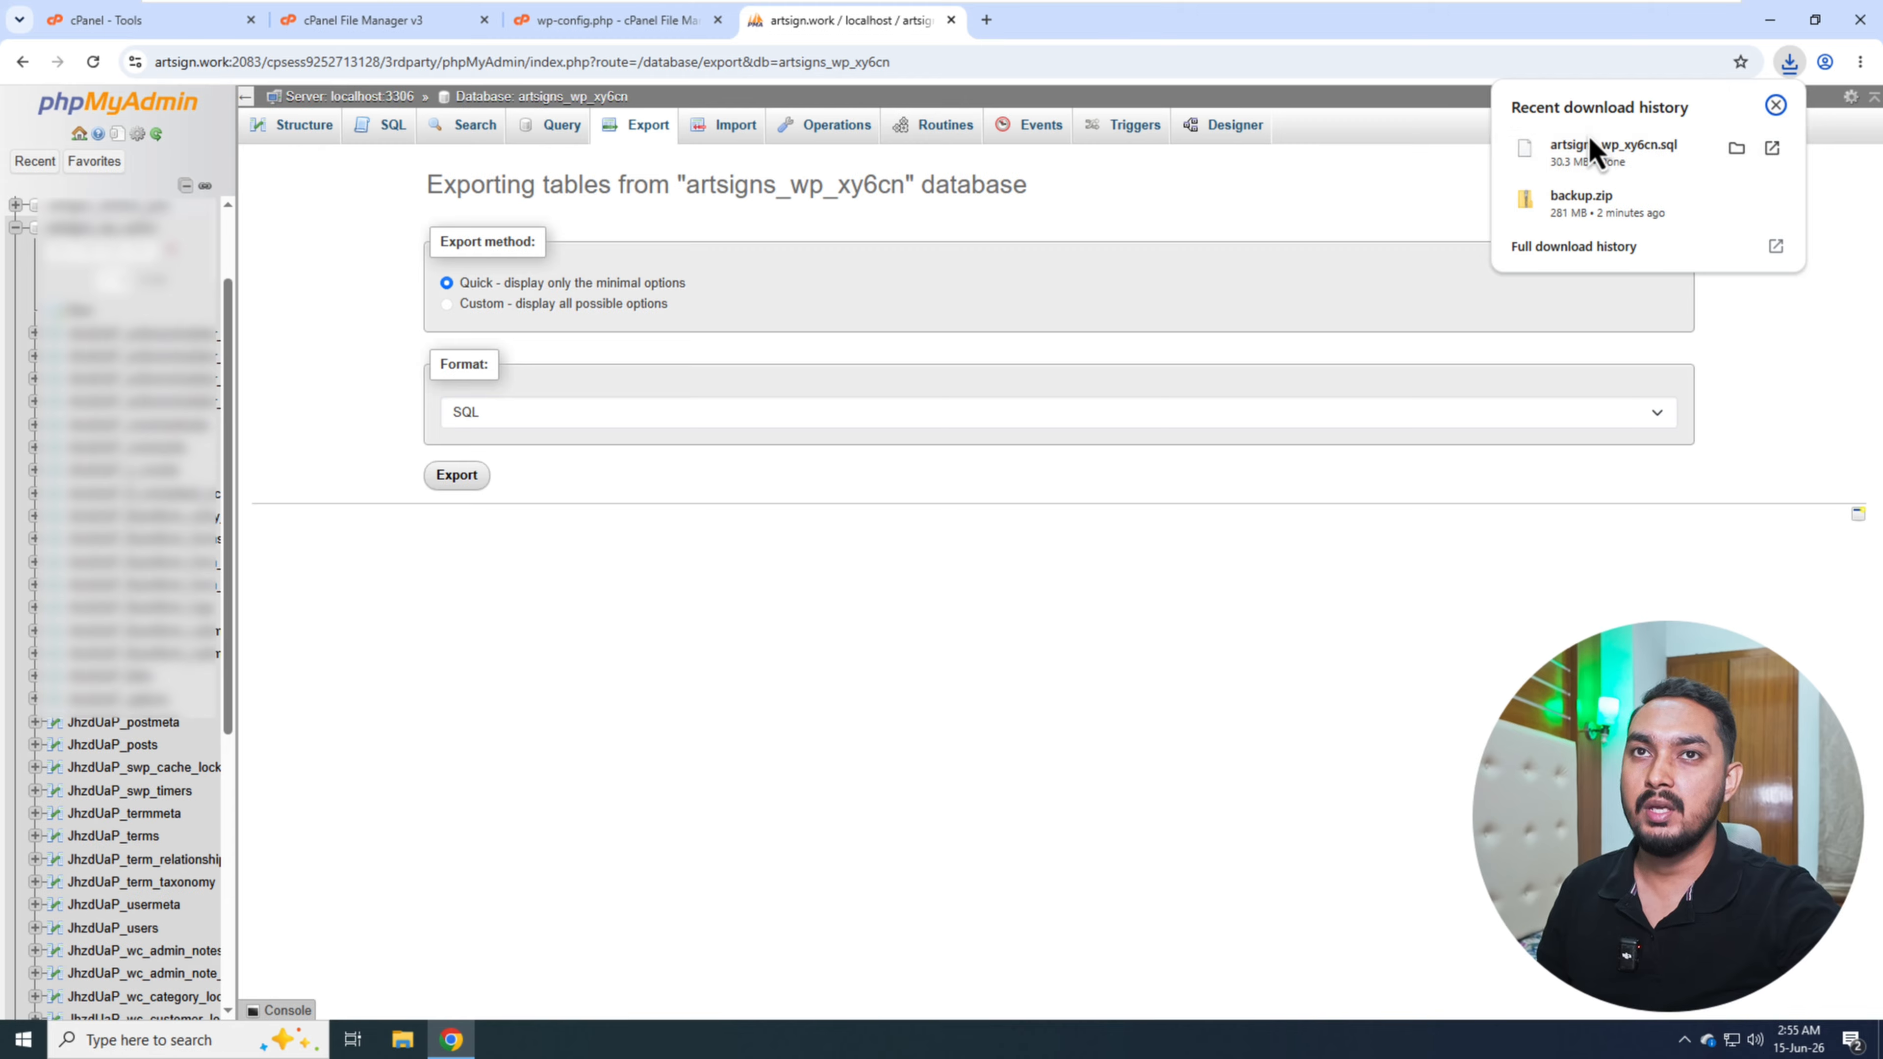
click(1776, 105)
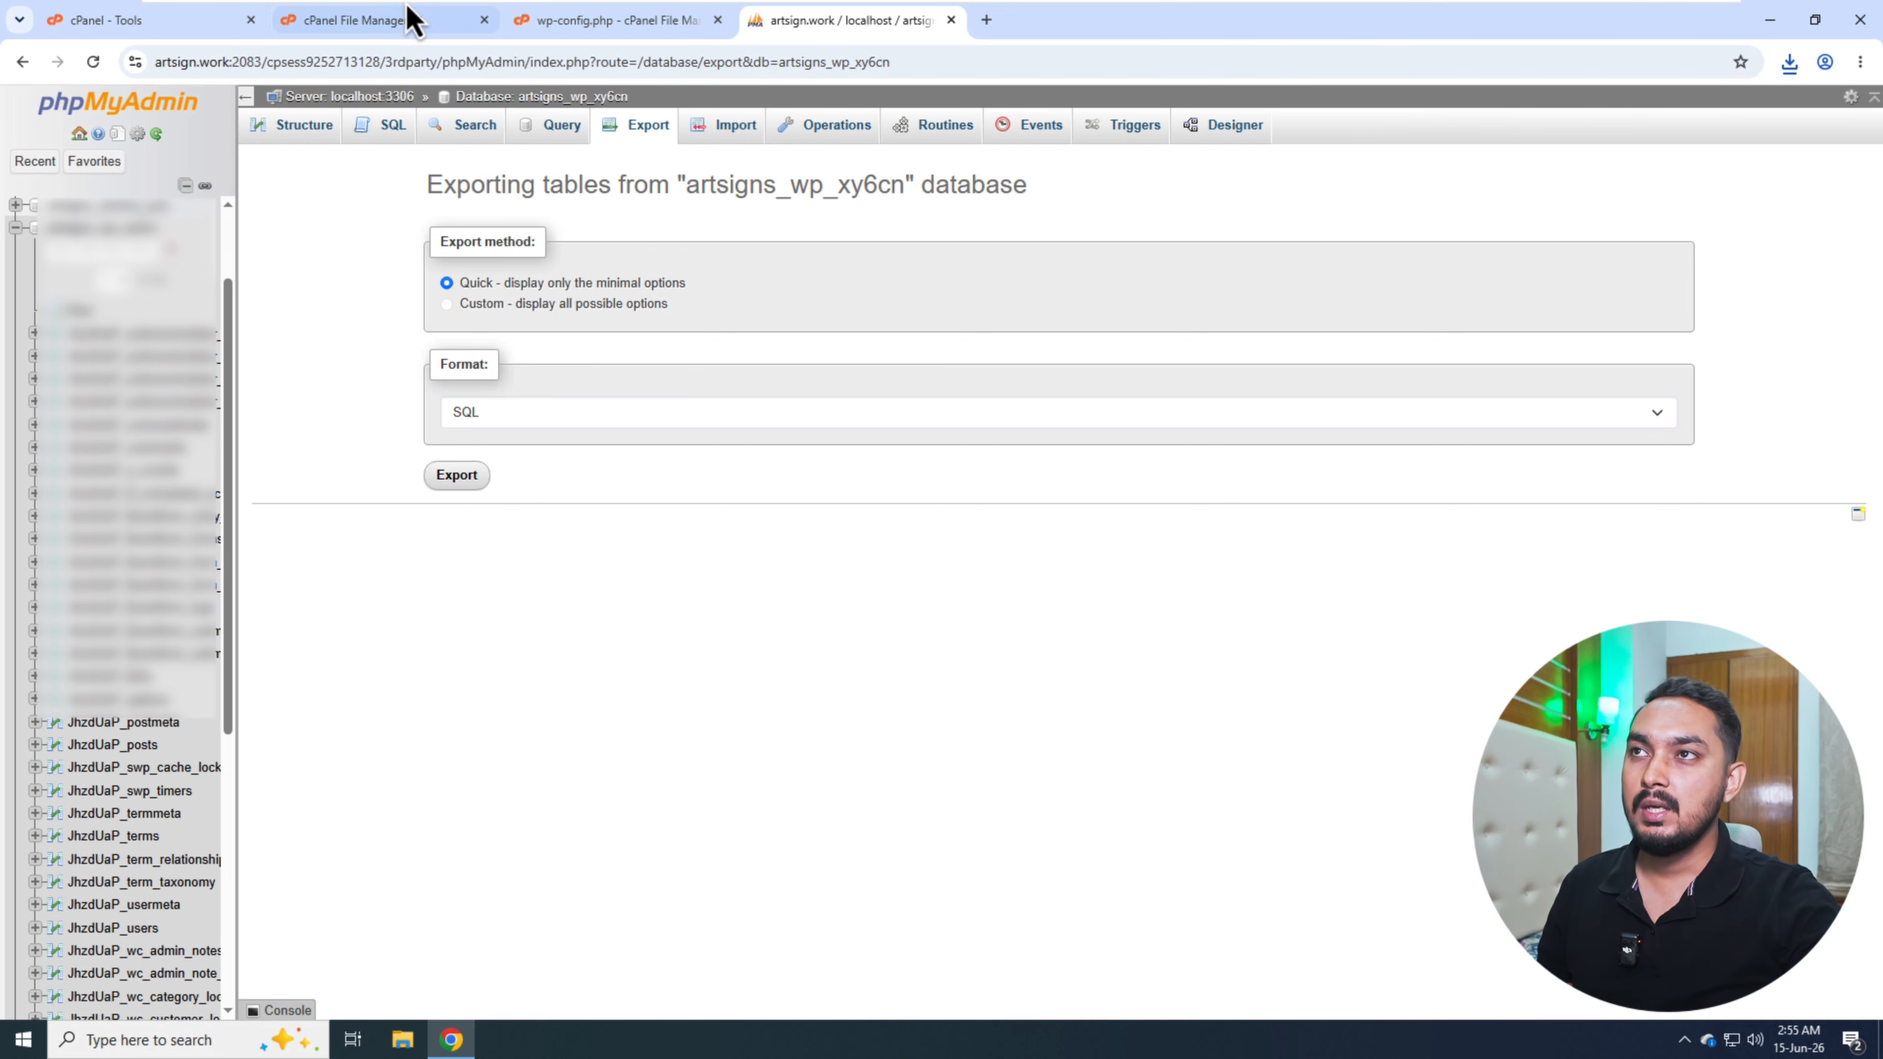
- Close the old host's cPanel, File Manager, wp-config.php and phpMyAdmin pages and go to spaceship.com on a new page
click(486, 21)
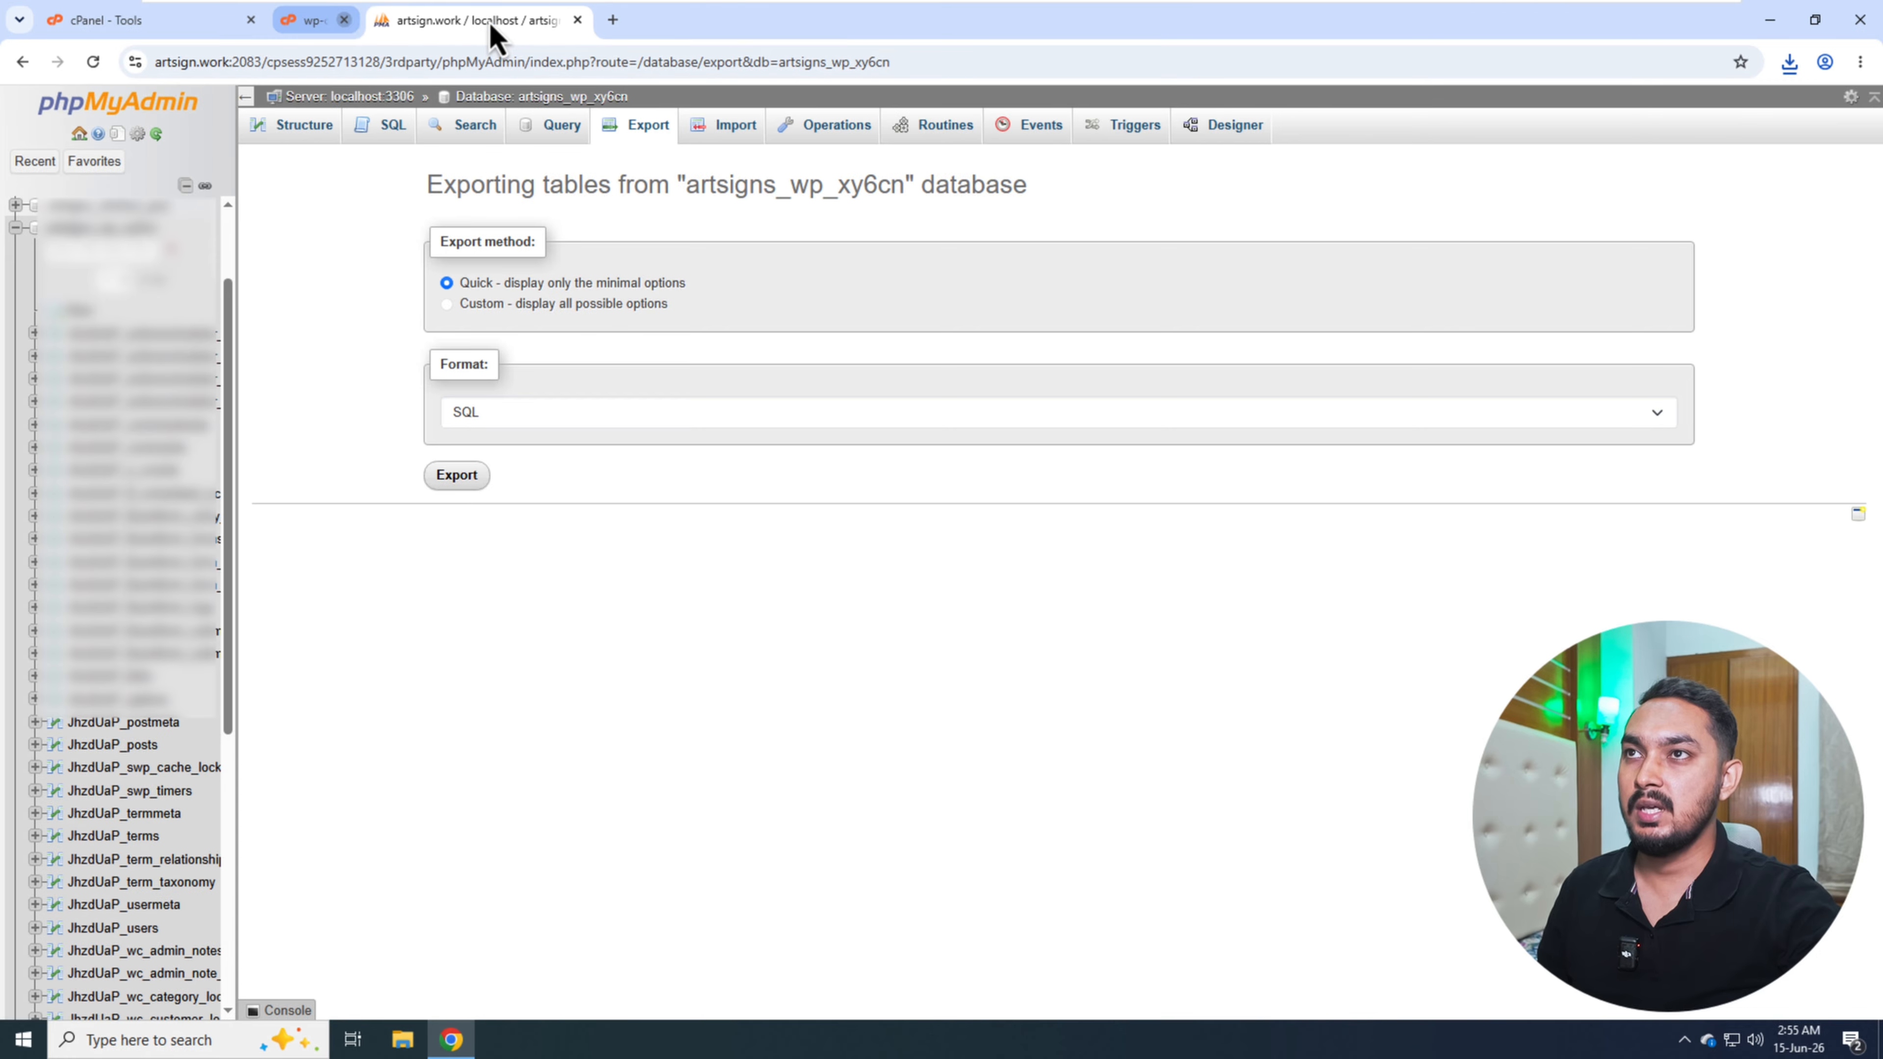
click(486, 22)
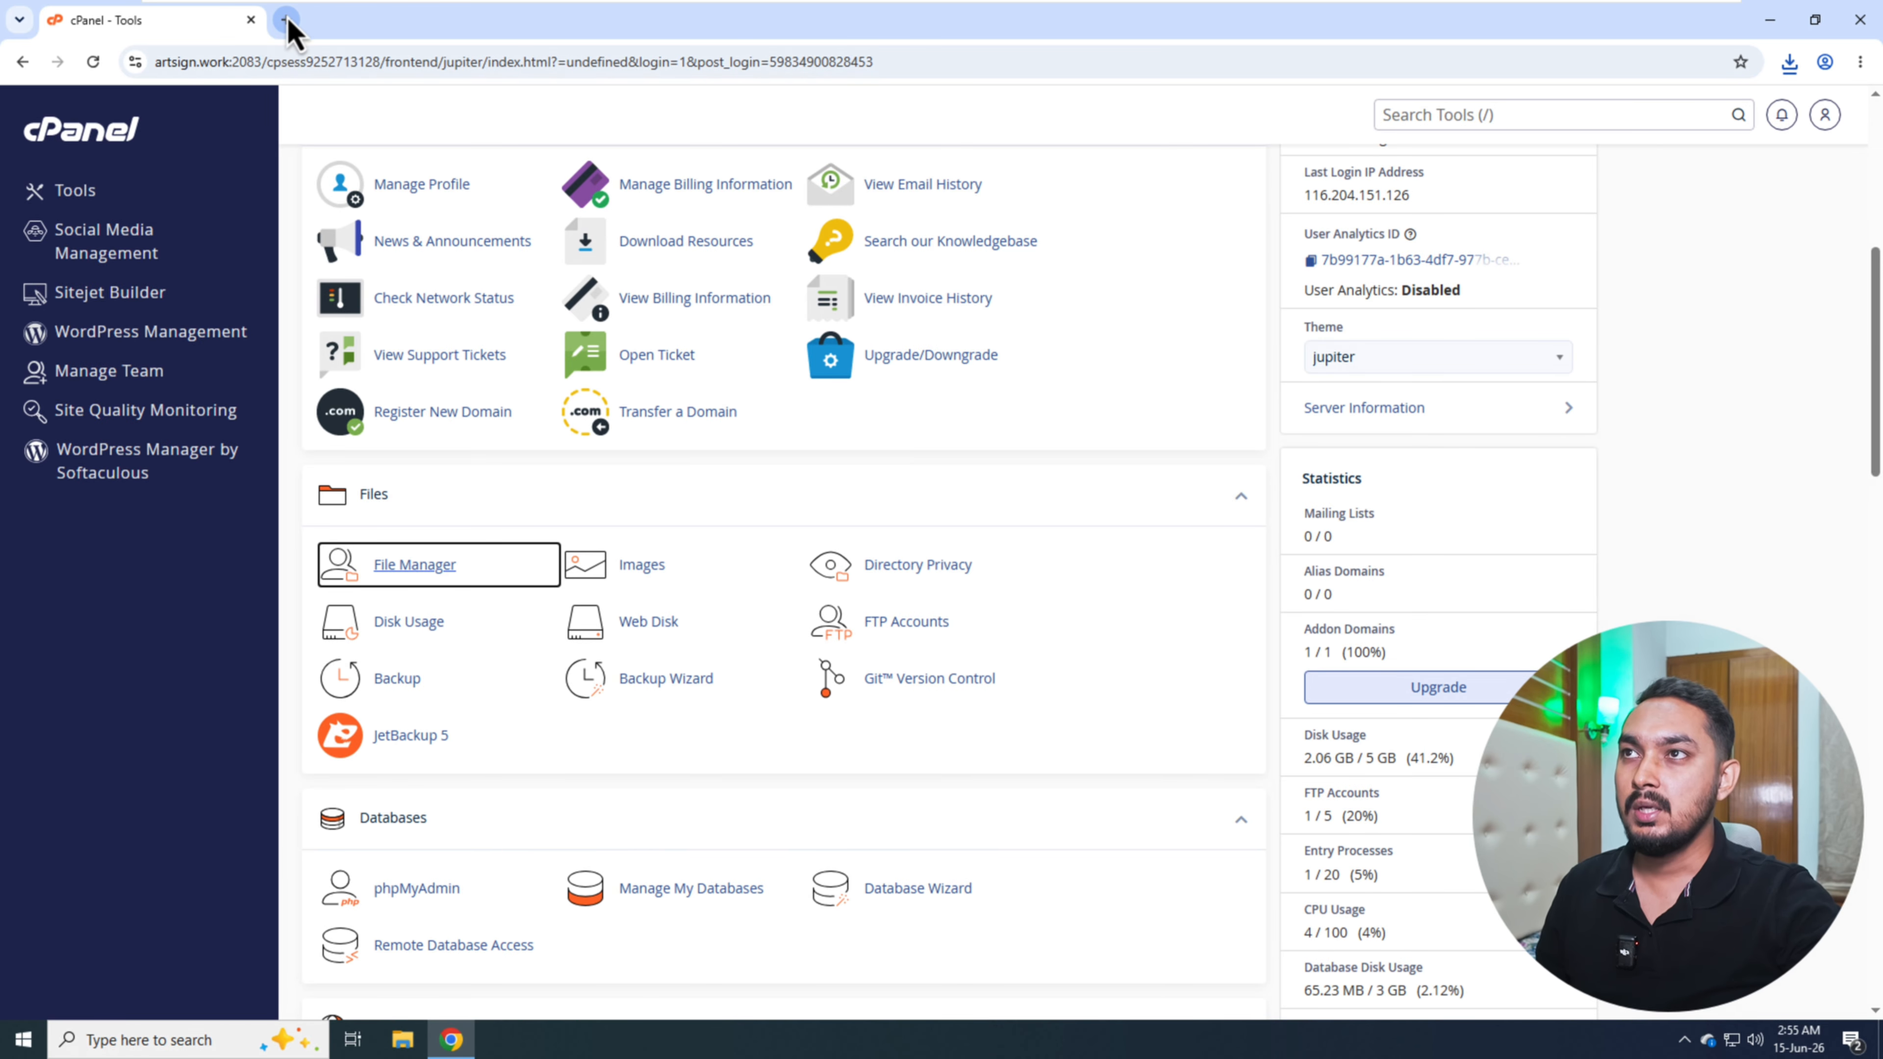
click(288, 21)
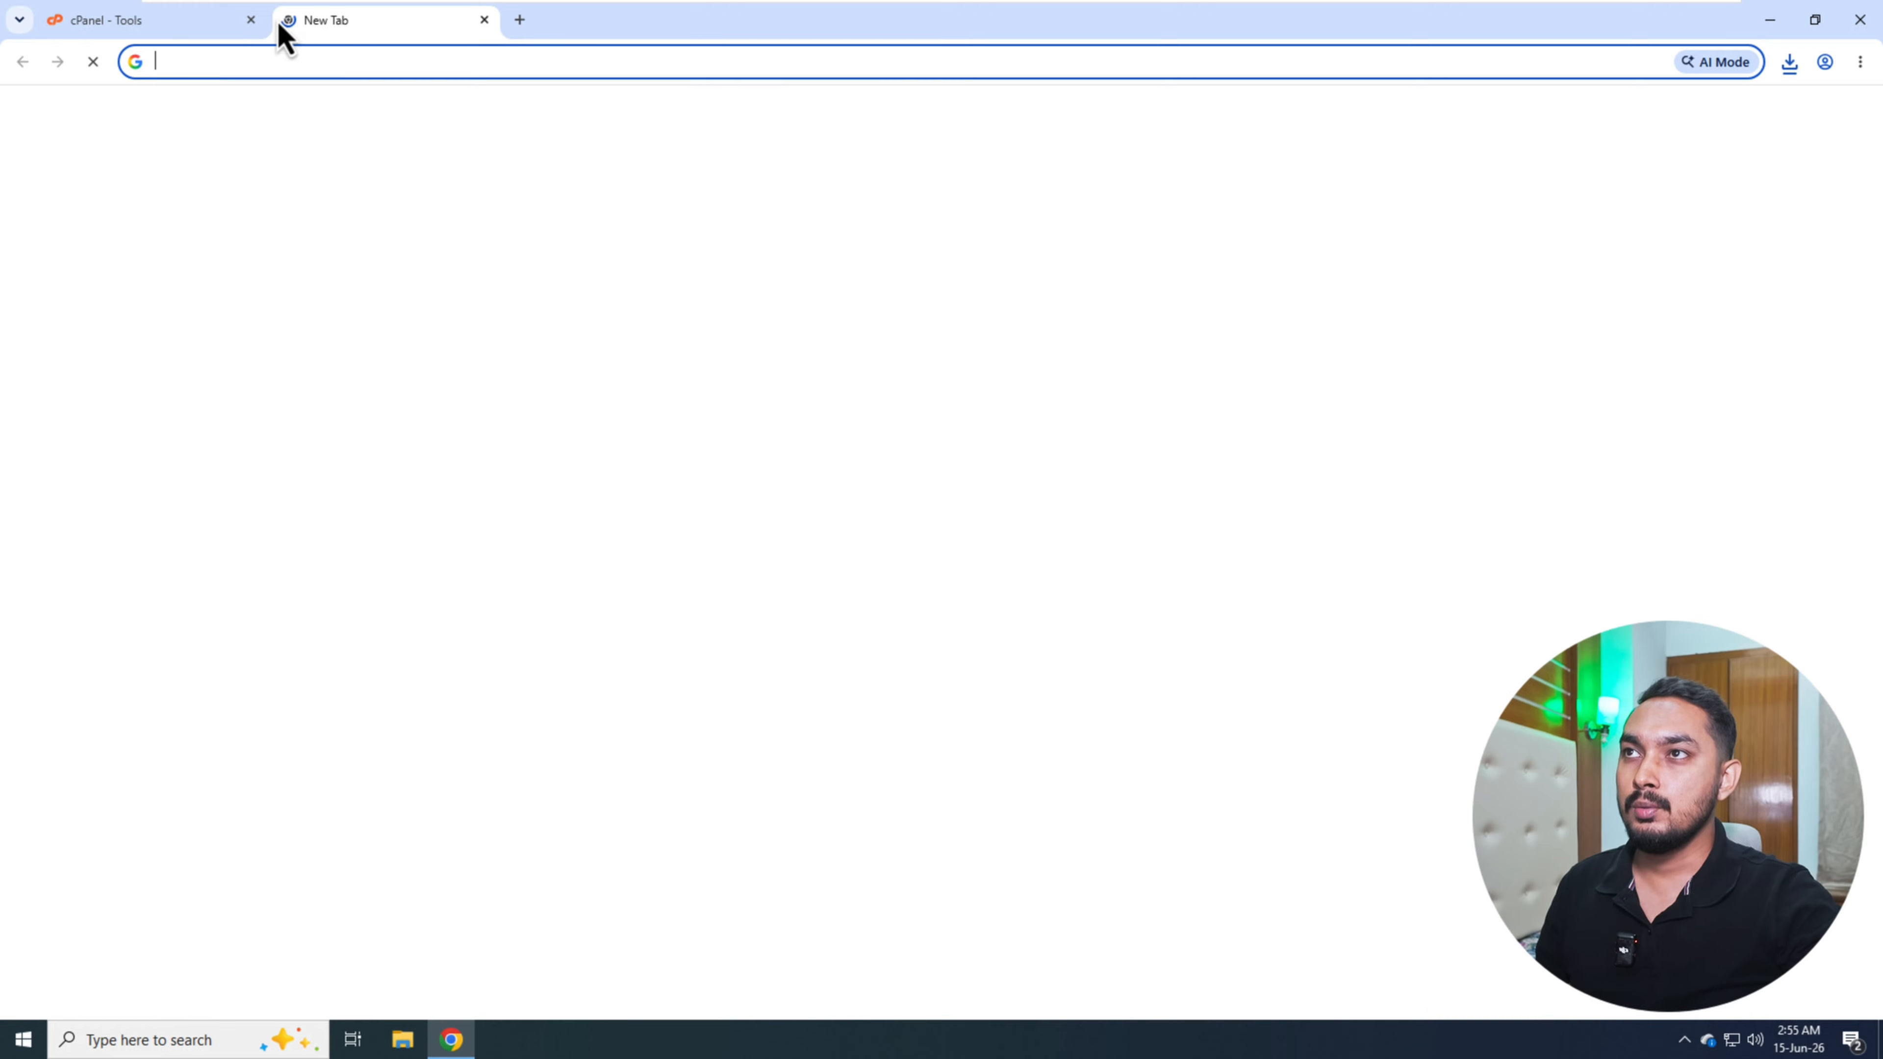
click(301, 74)
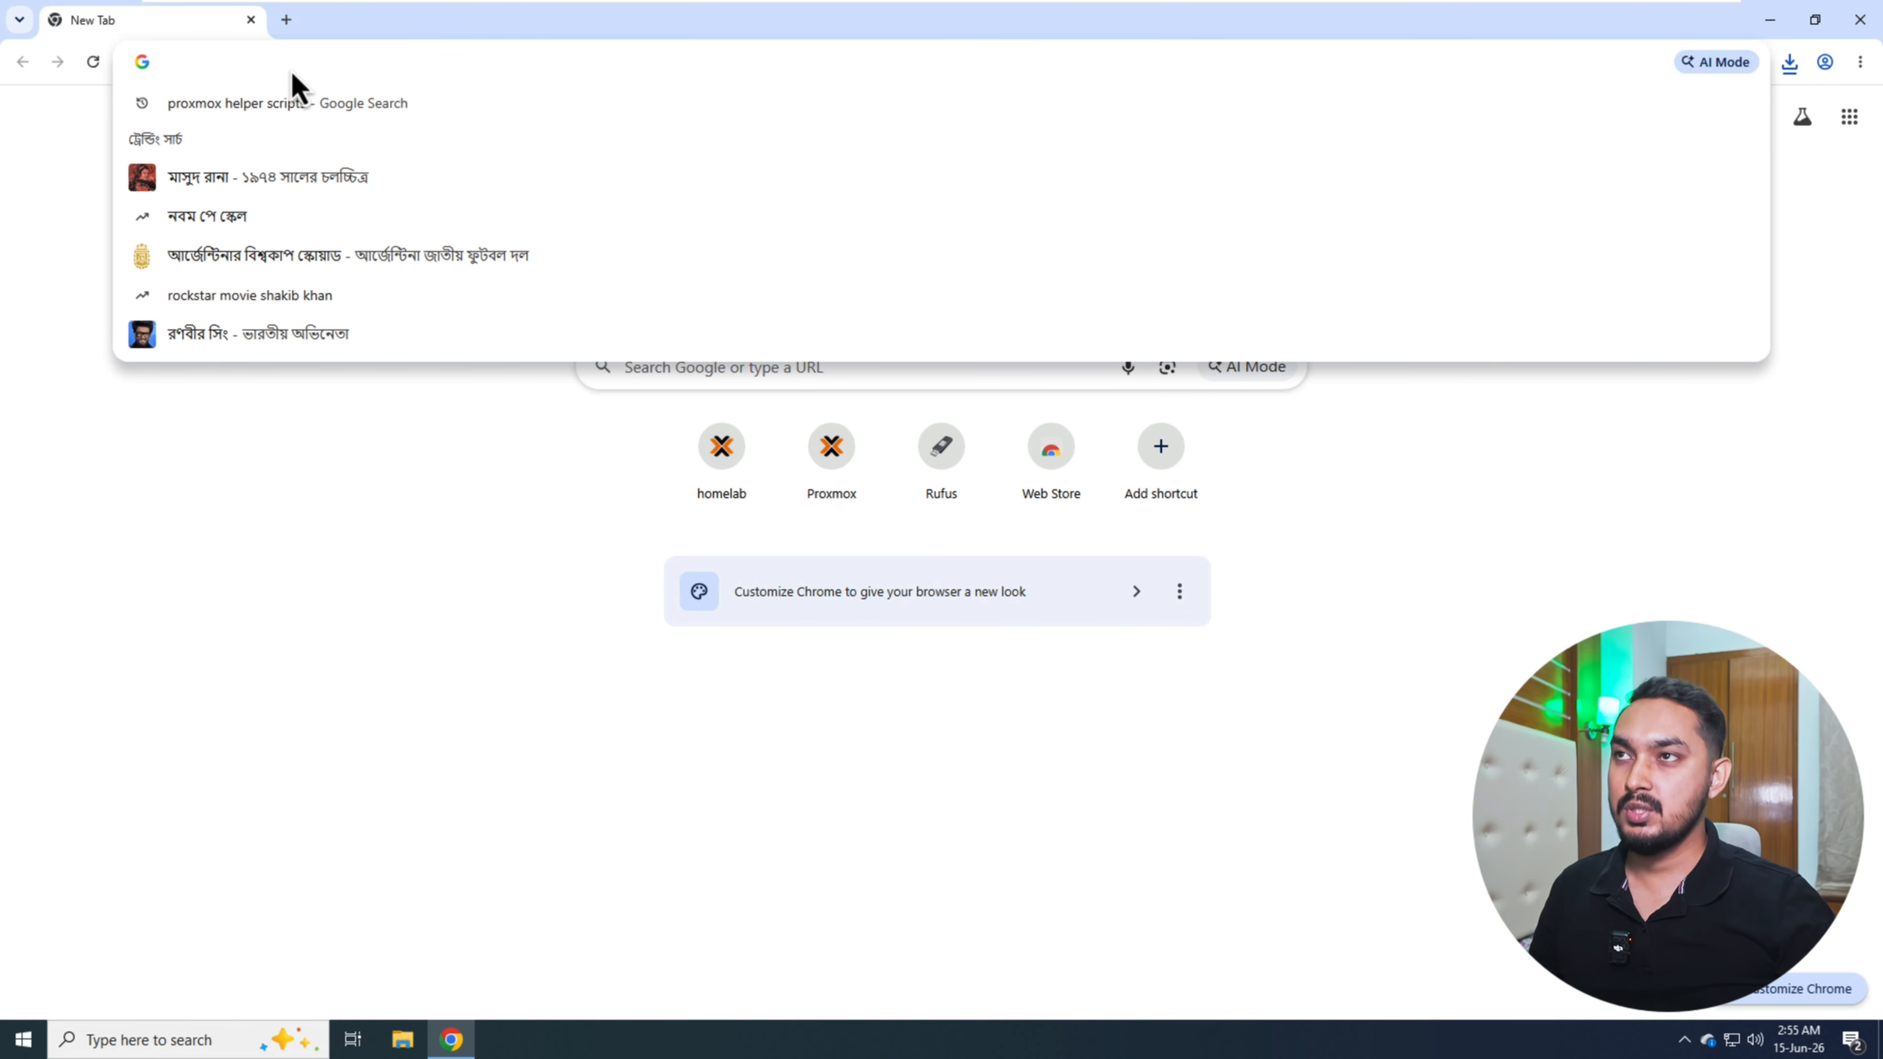
text(space)
key(Right)
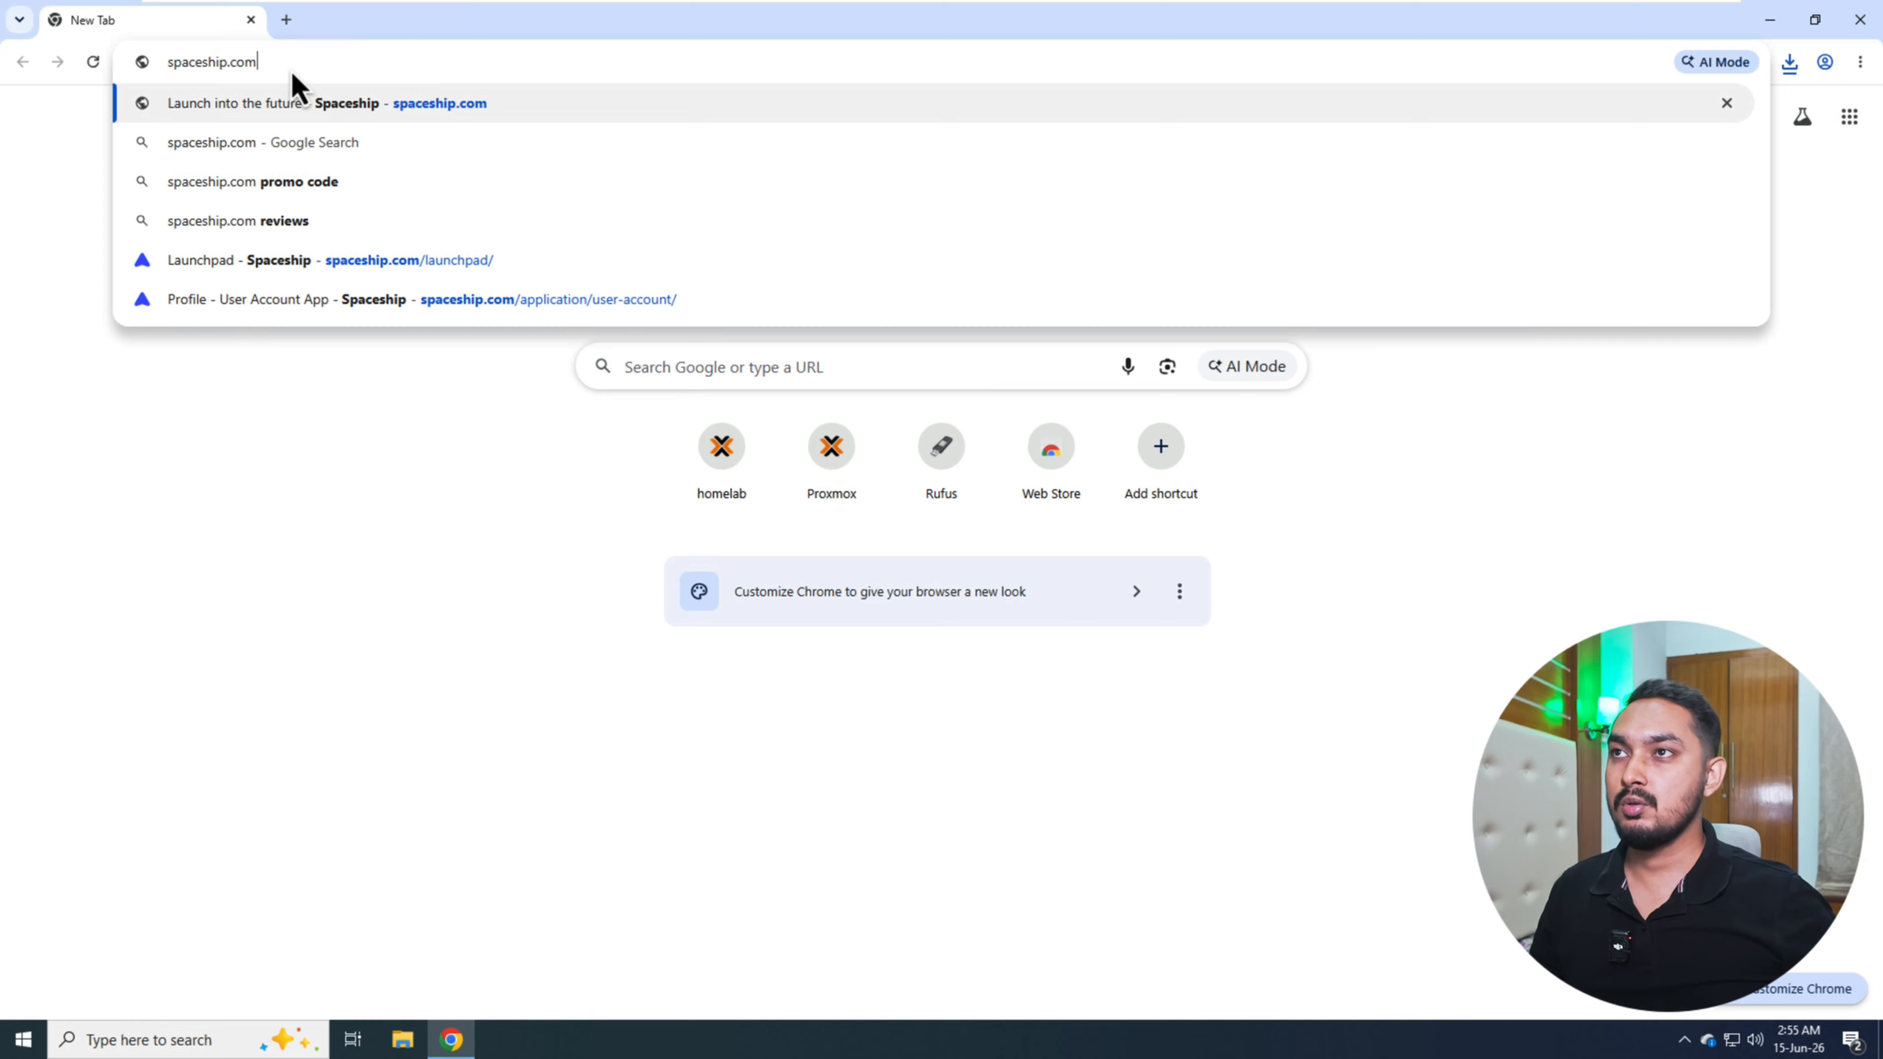
key(Return)
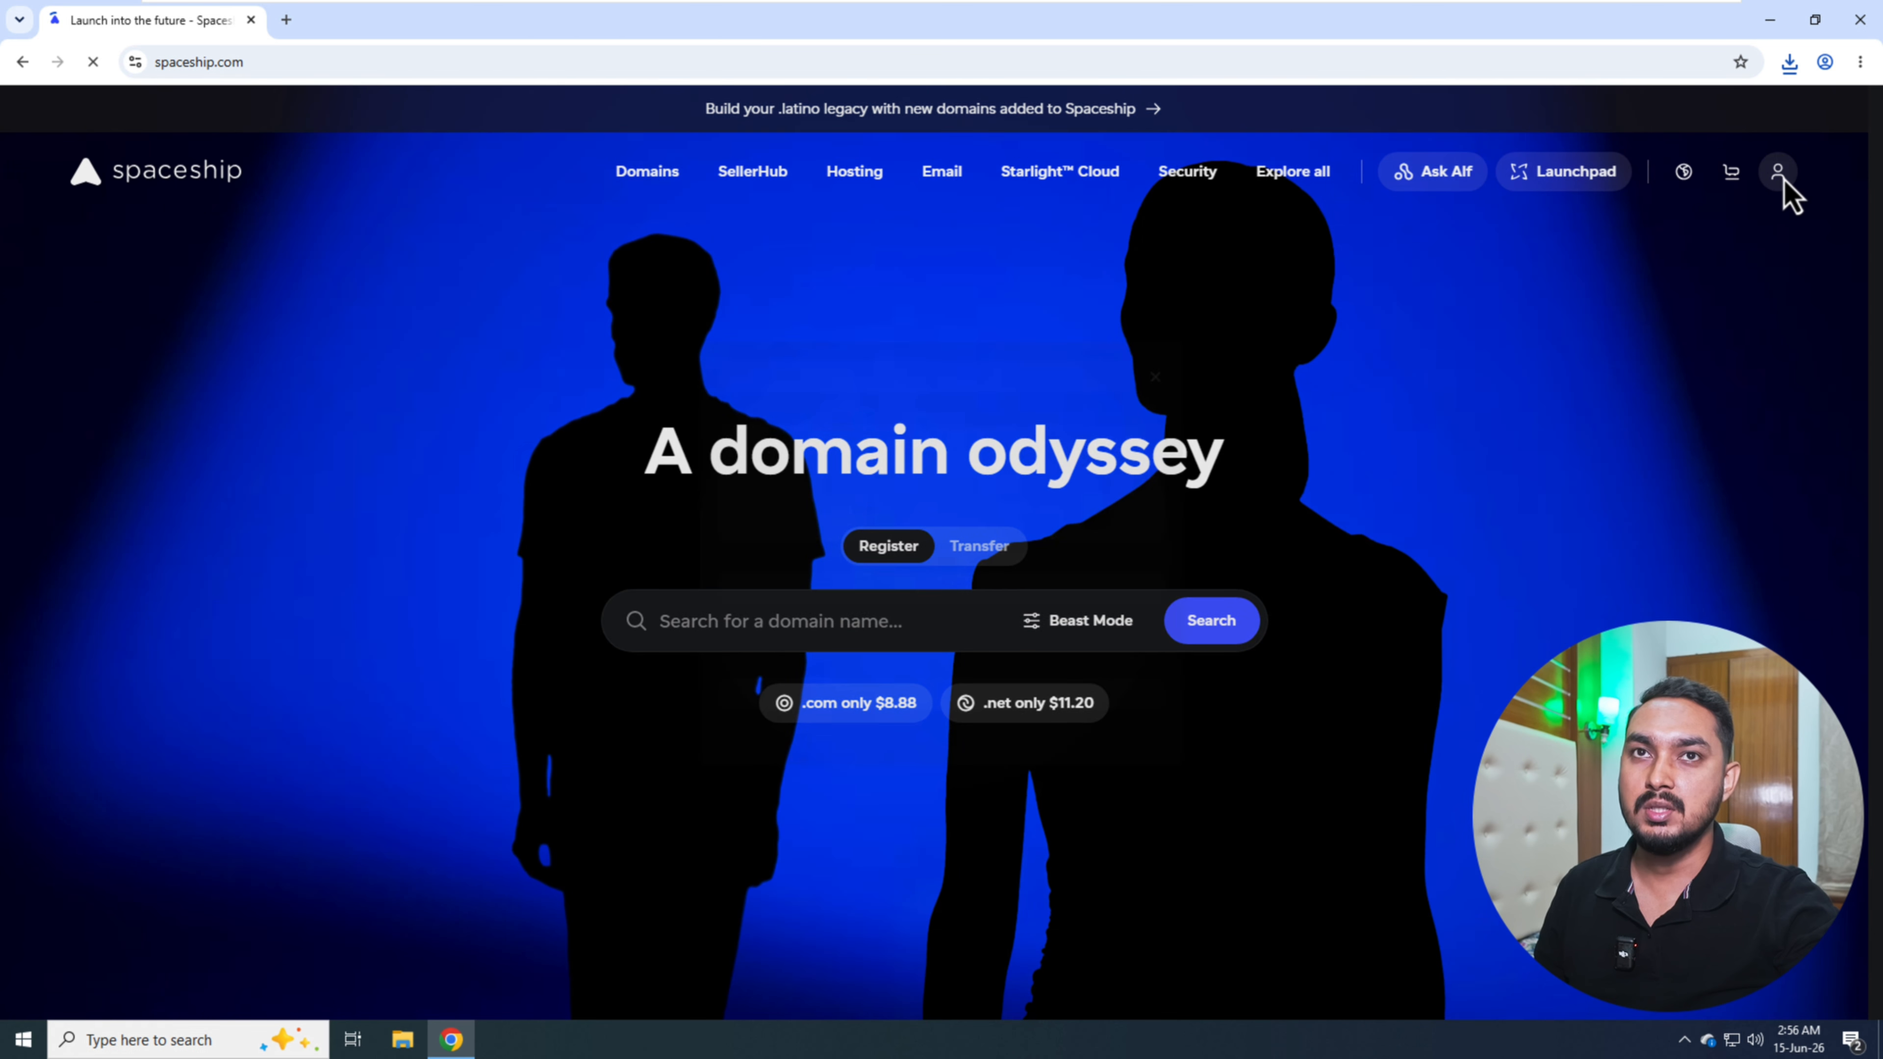
- Log in to the Spaceship account with the saved username and password
click(1783, 178)
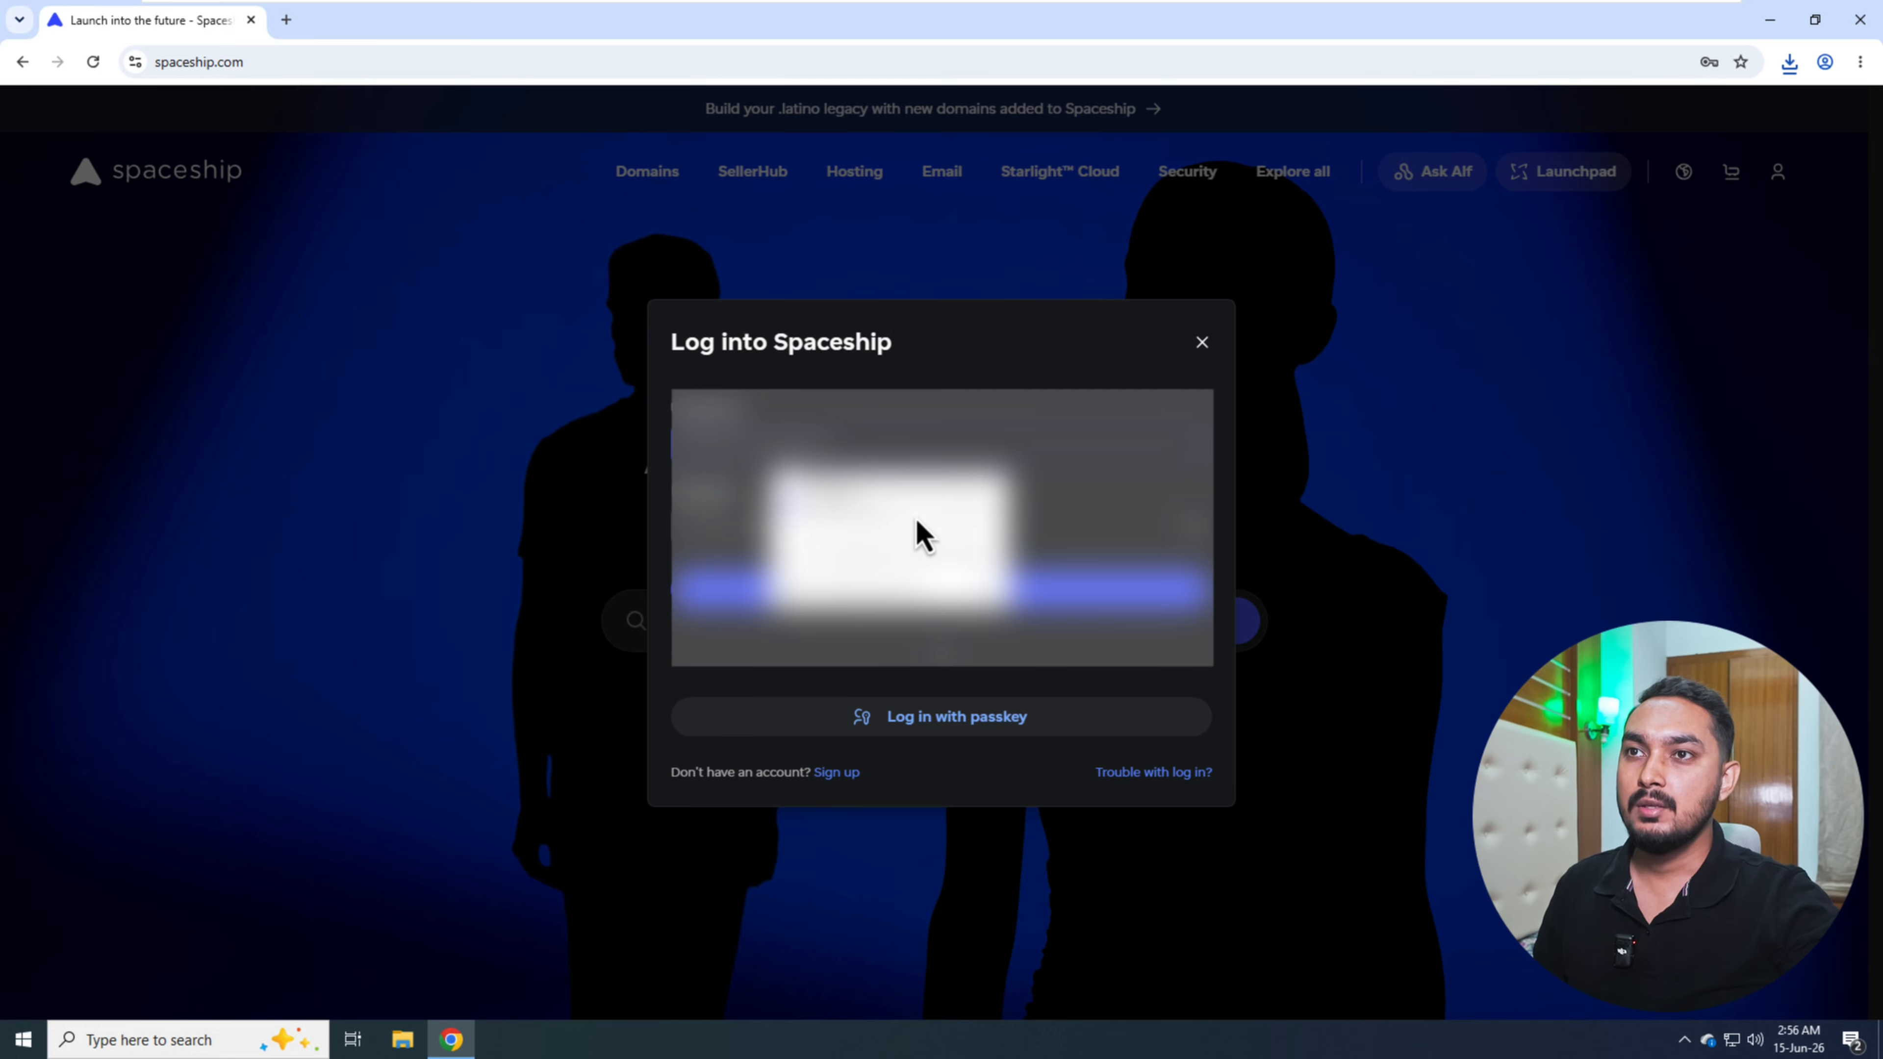
click(853, 519)
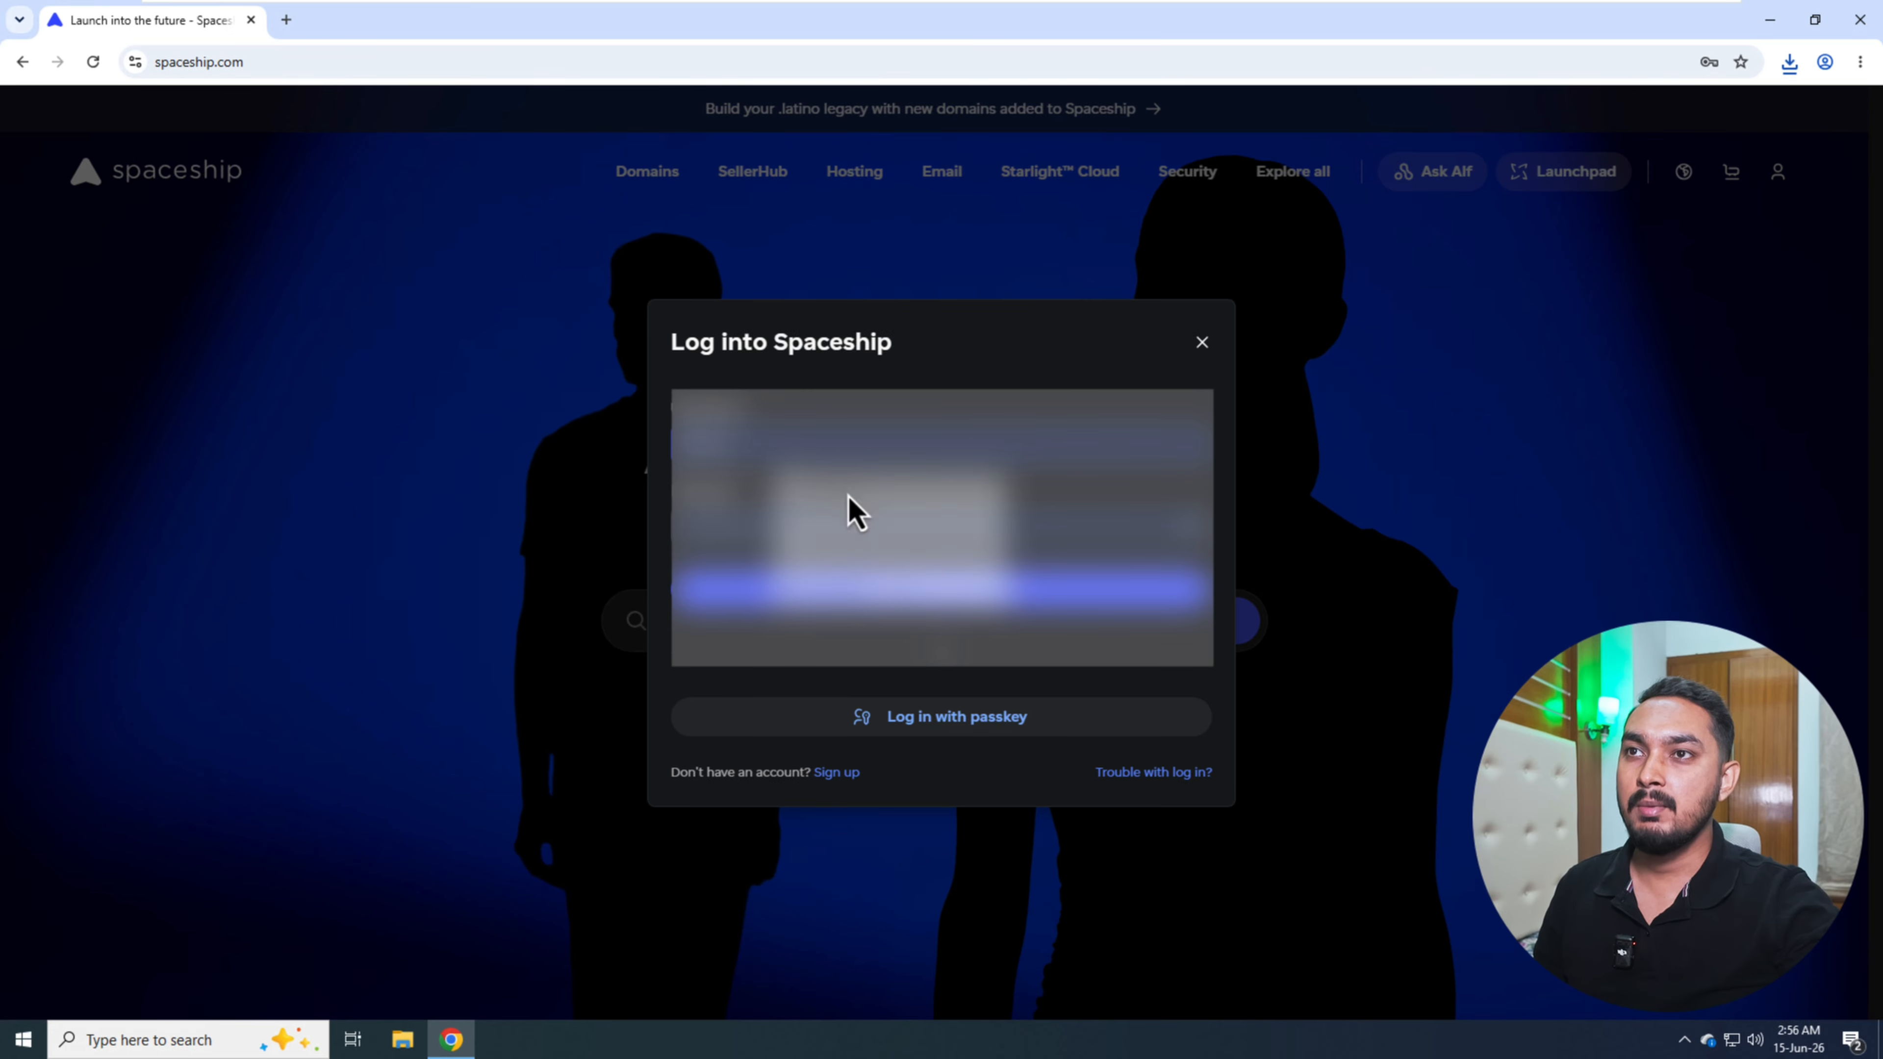
click(817, 594)
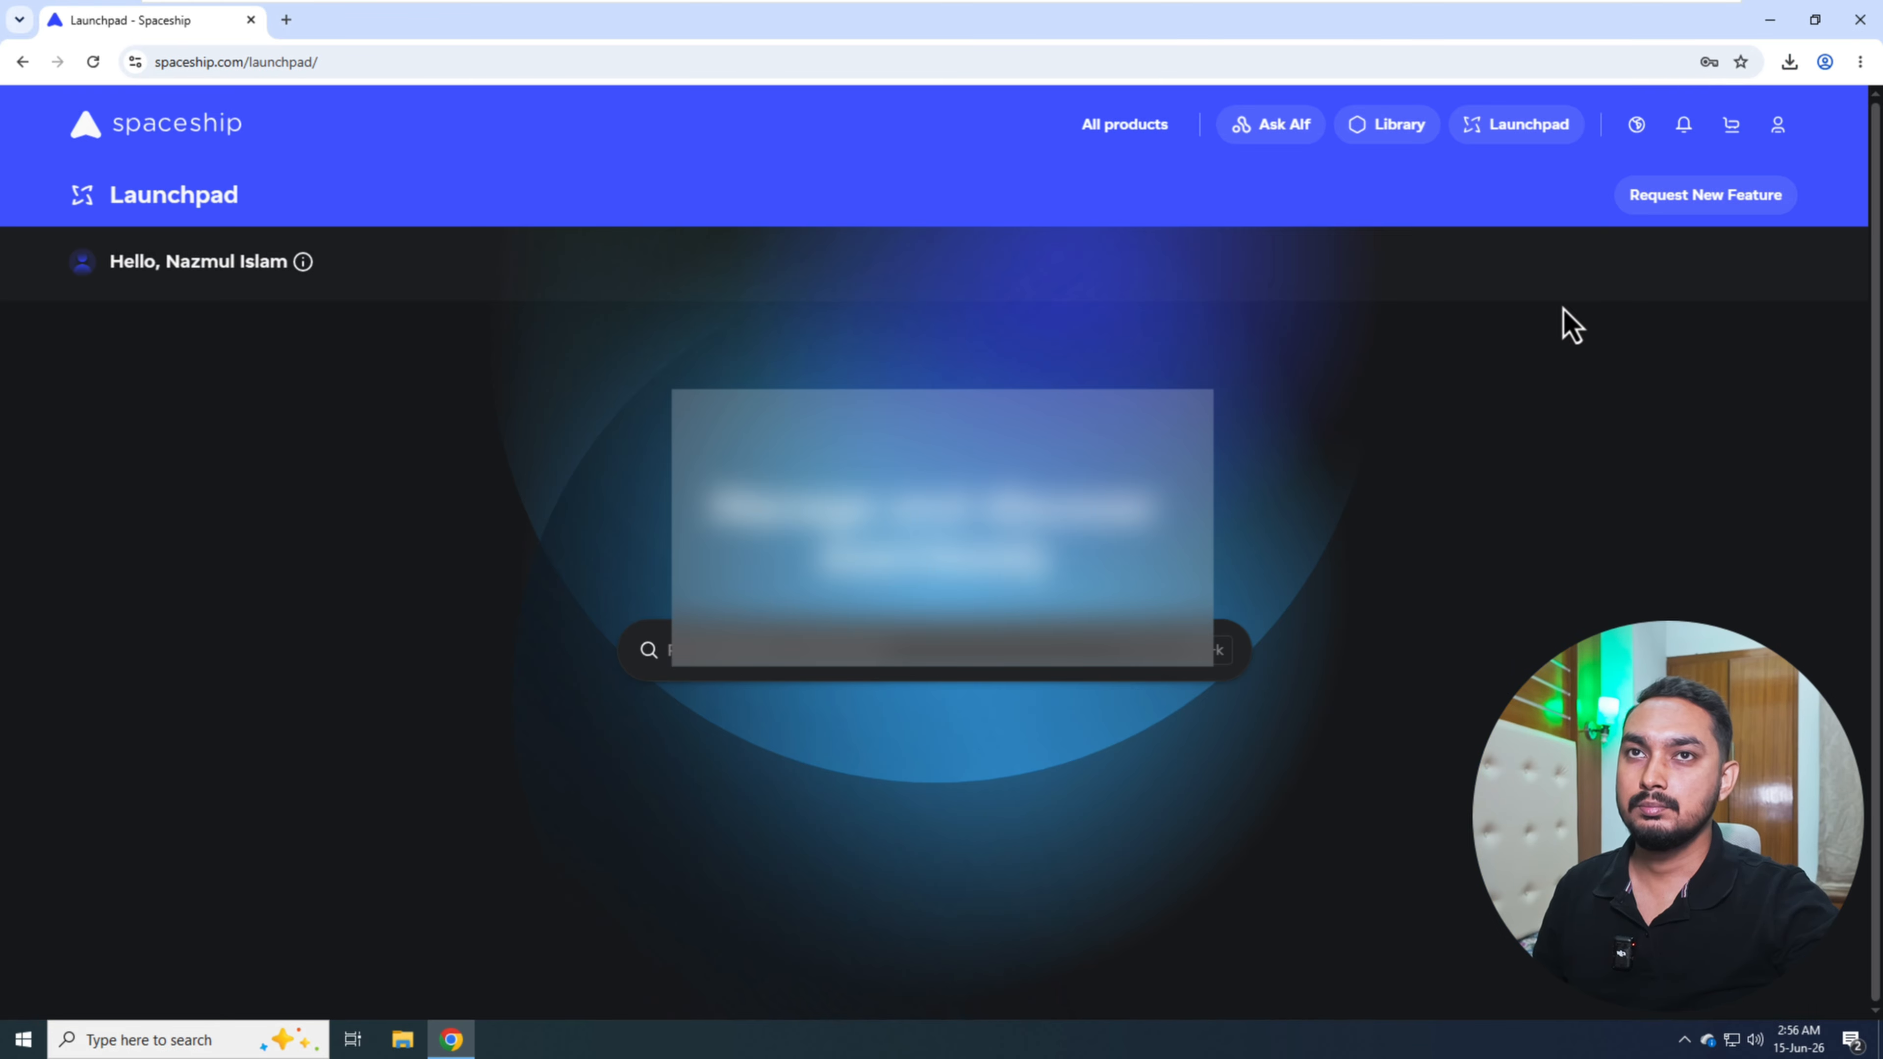
- Open Spaceship's Hosting Manager and go to cPanel for the Web Hosting Pro plan
click(1516, 130)
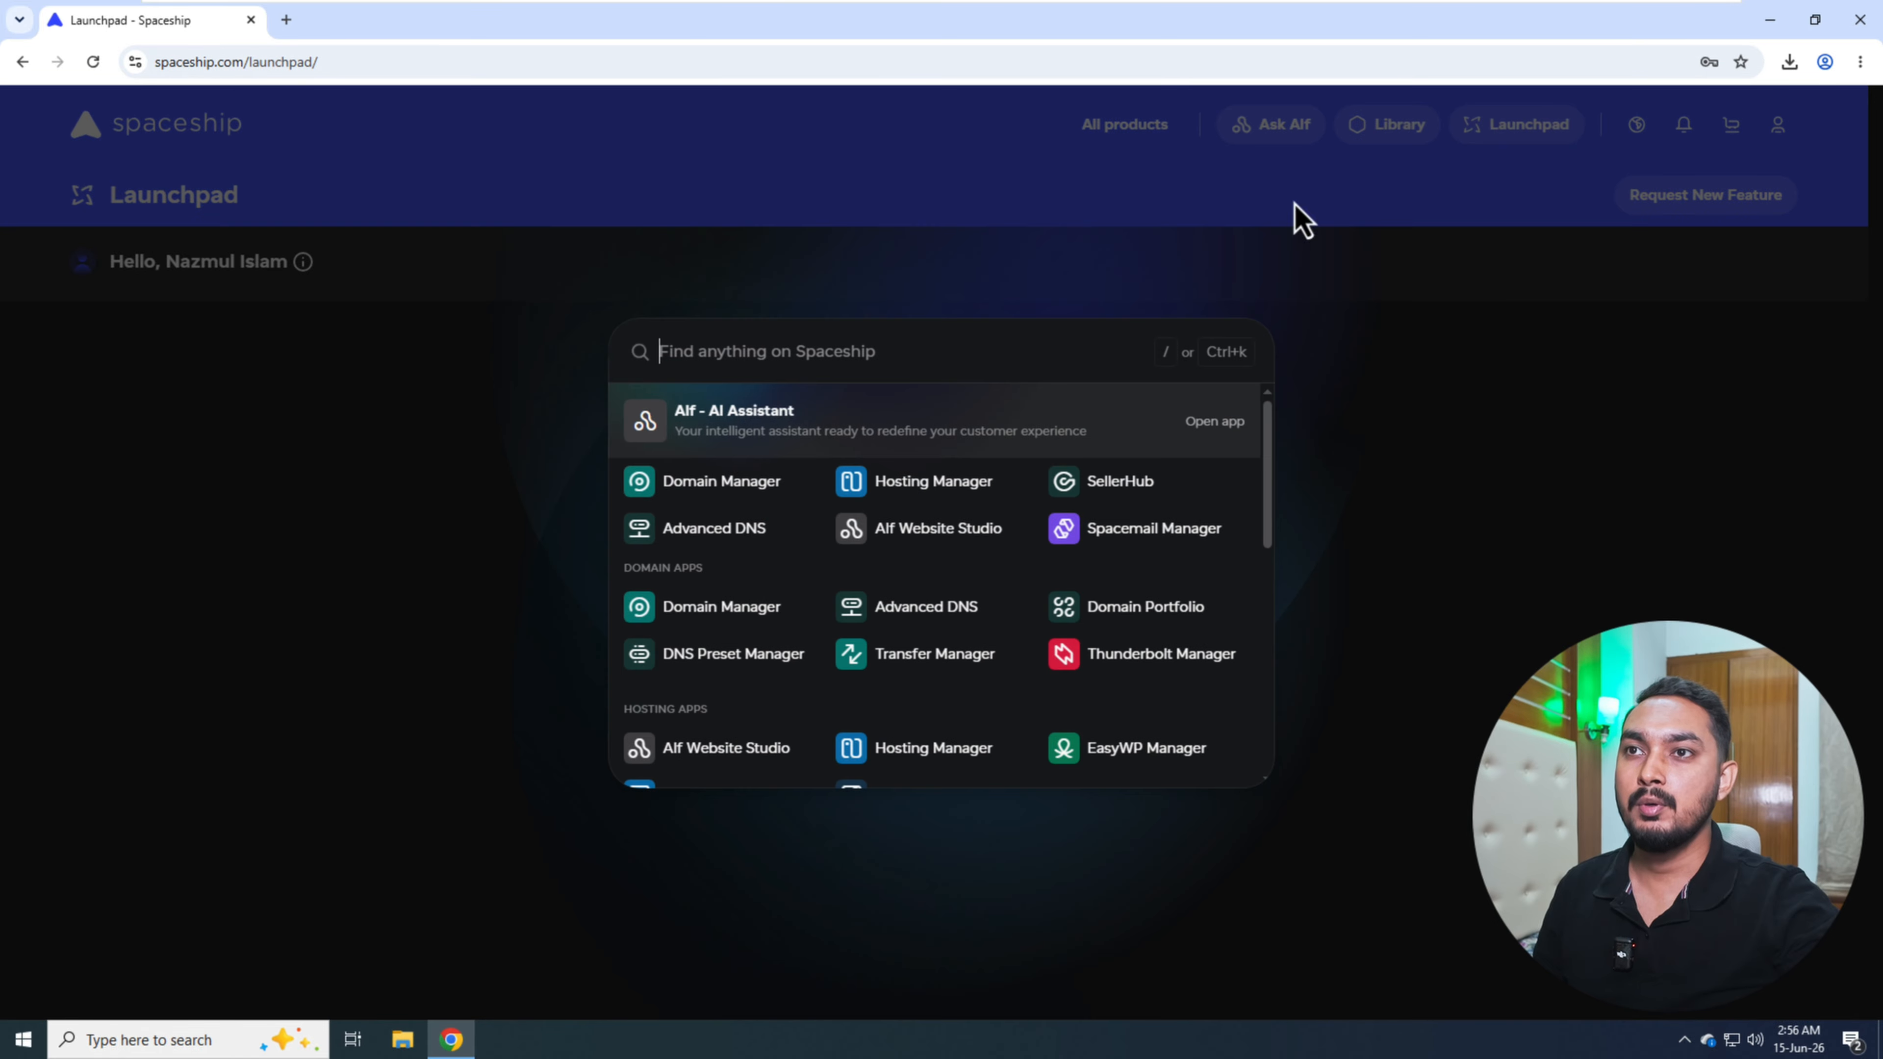
click(923, 489)
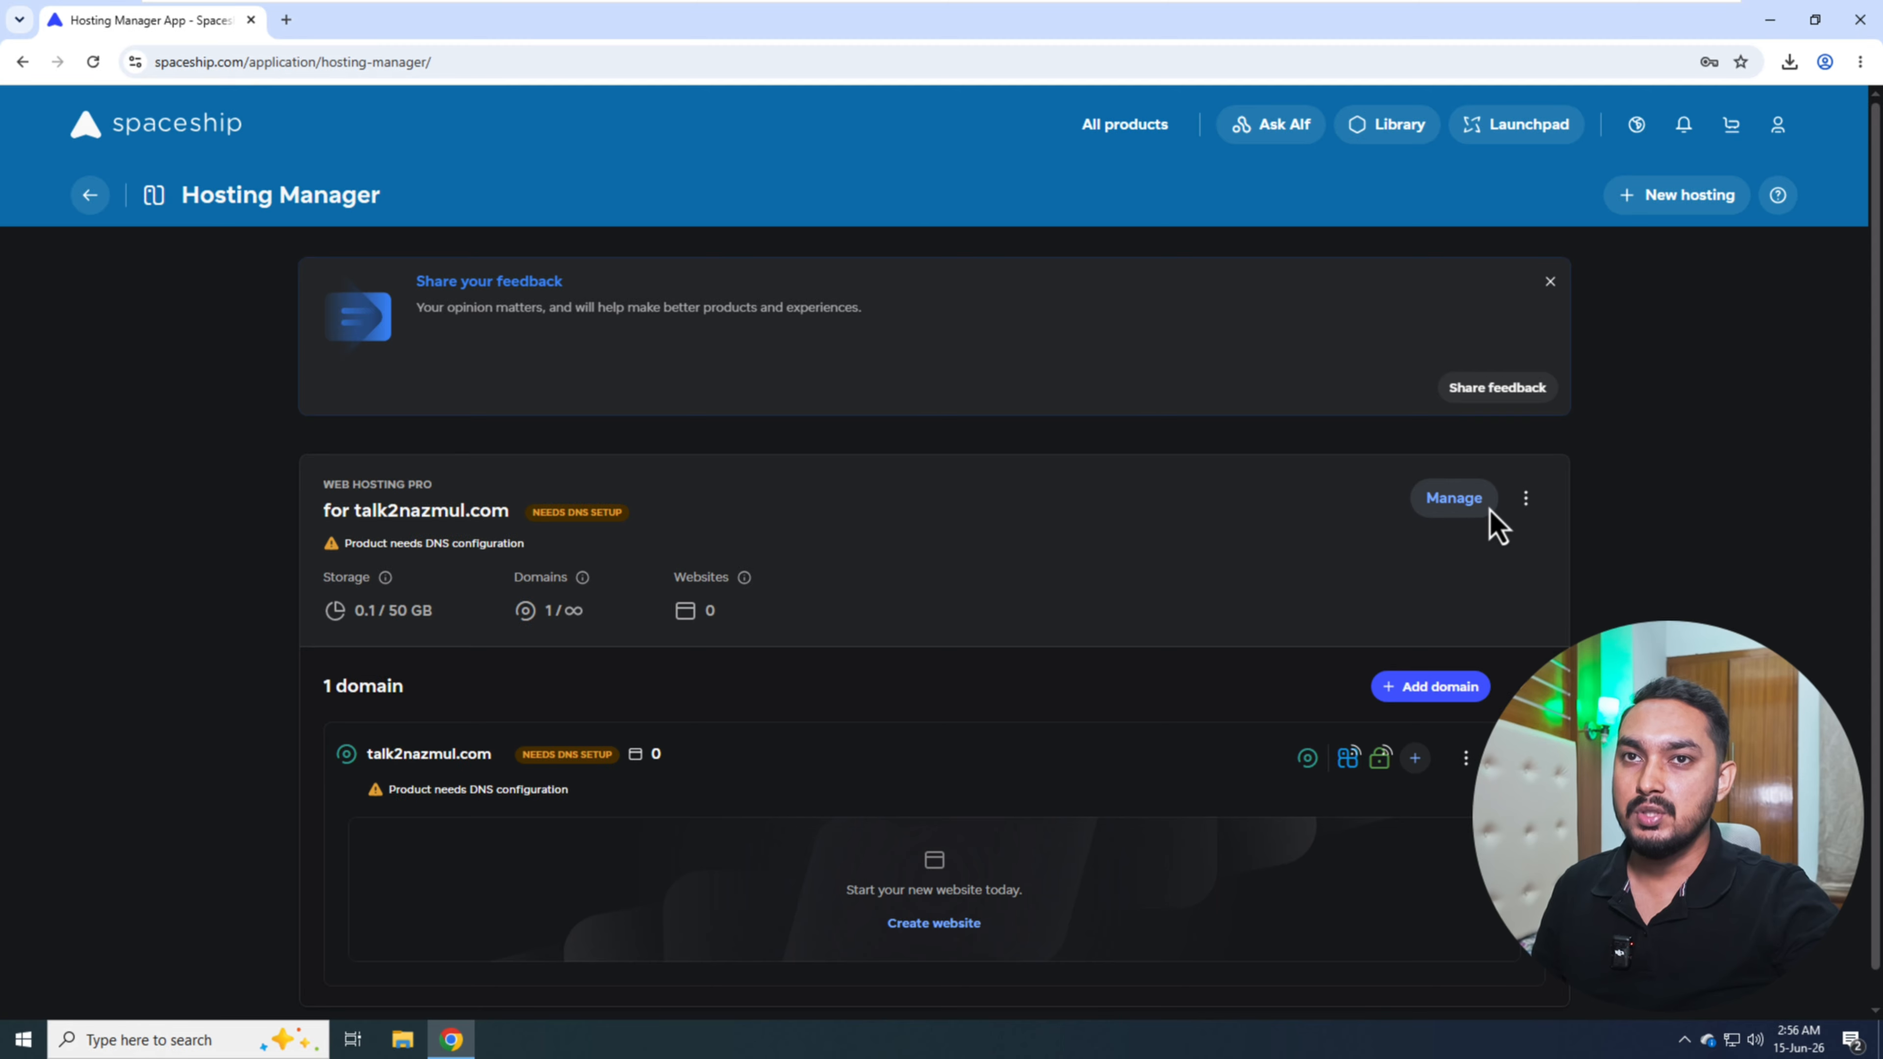
click(1527, 507)
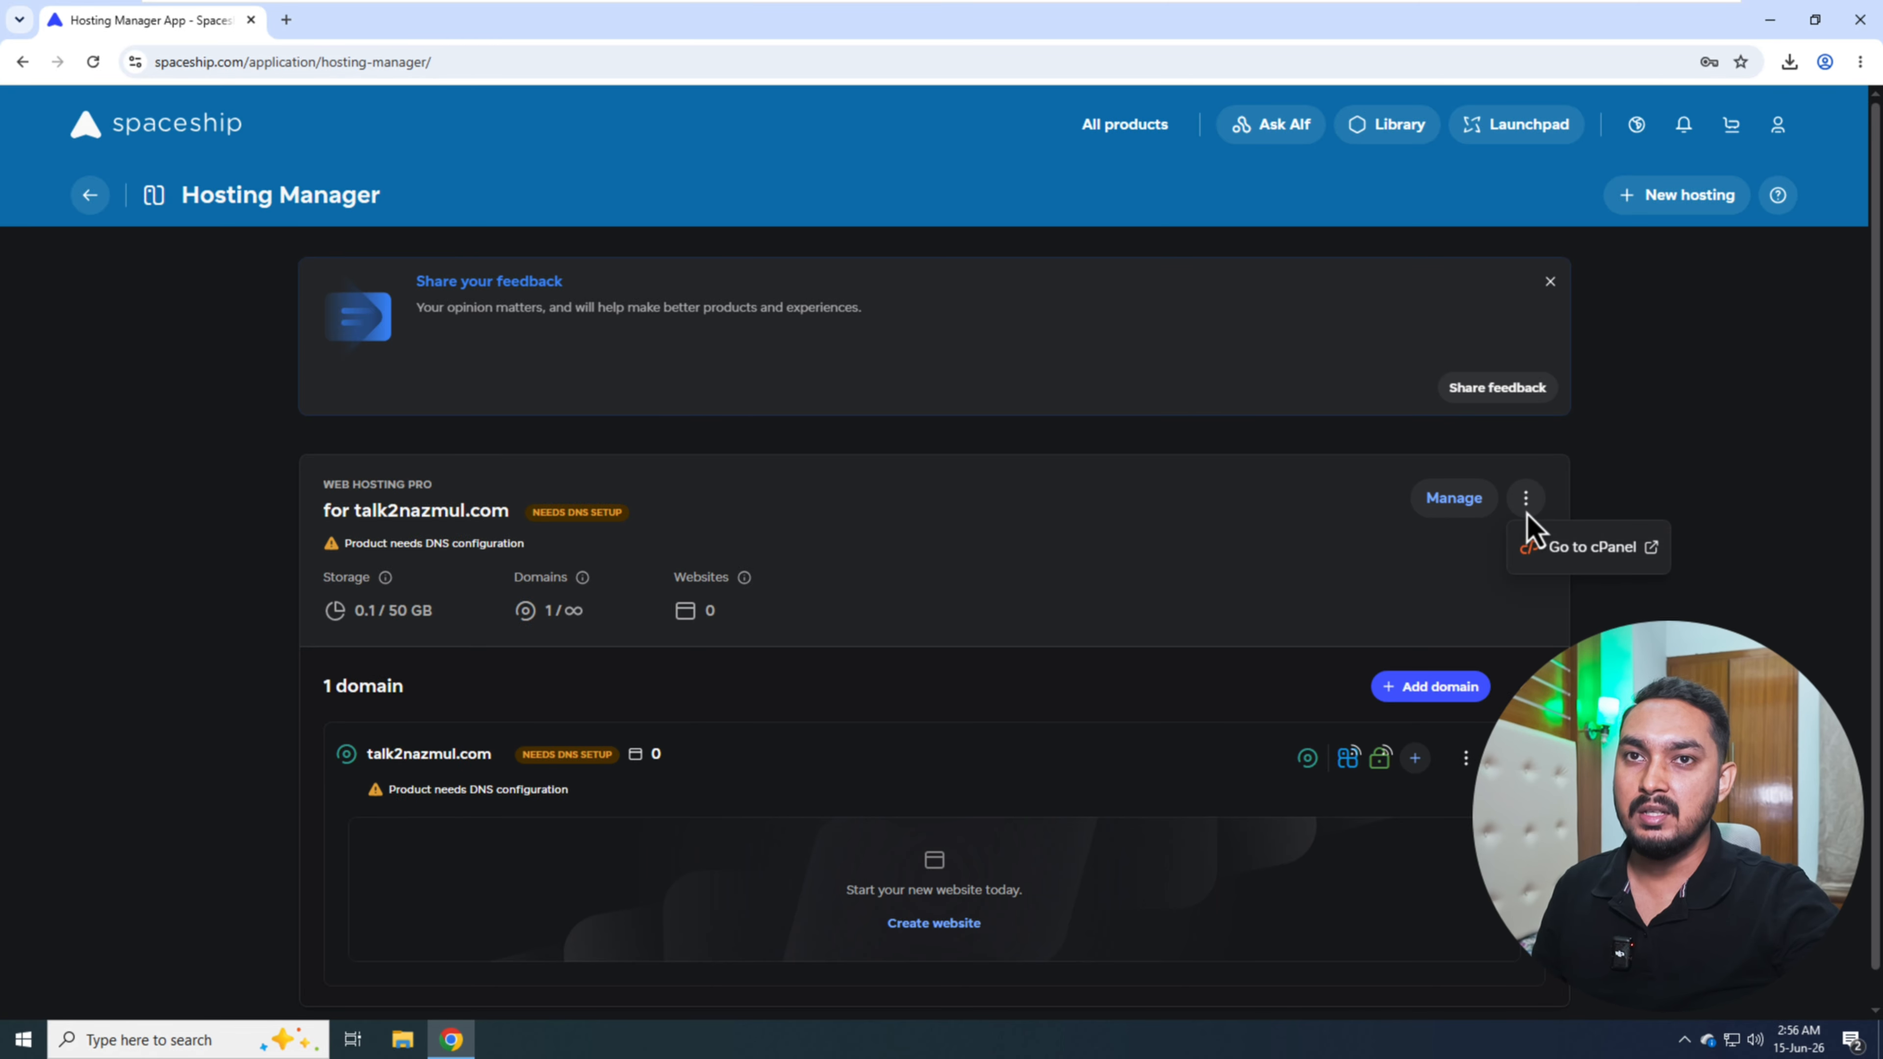
click(1590, 556)
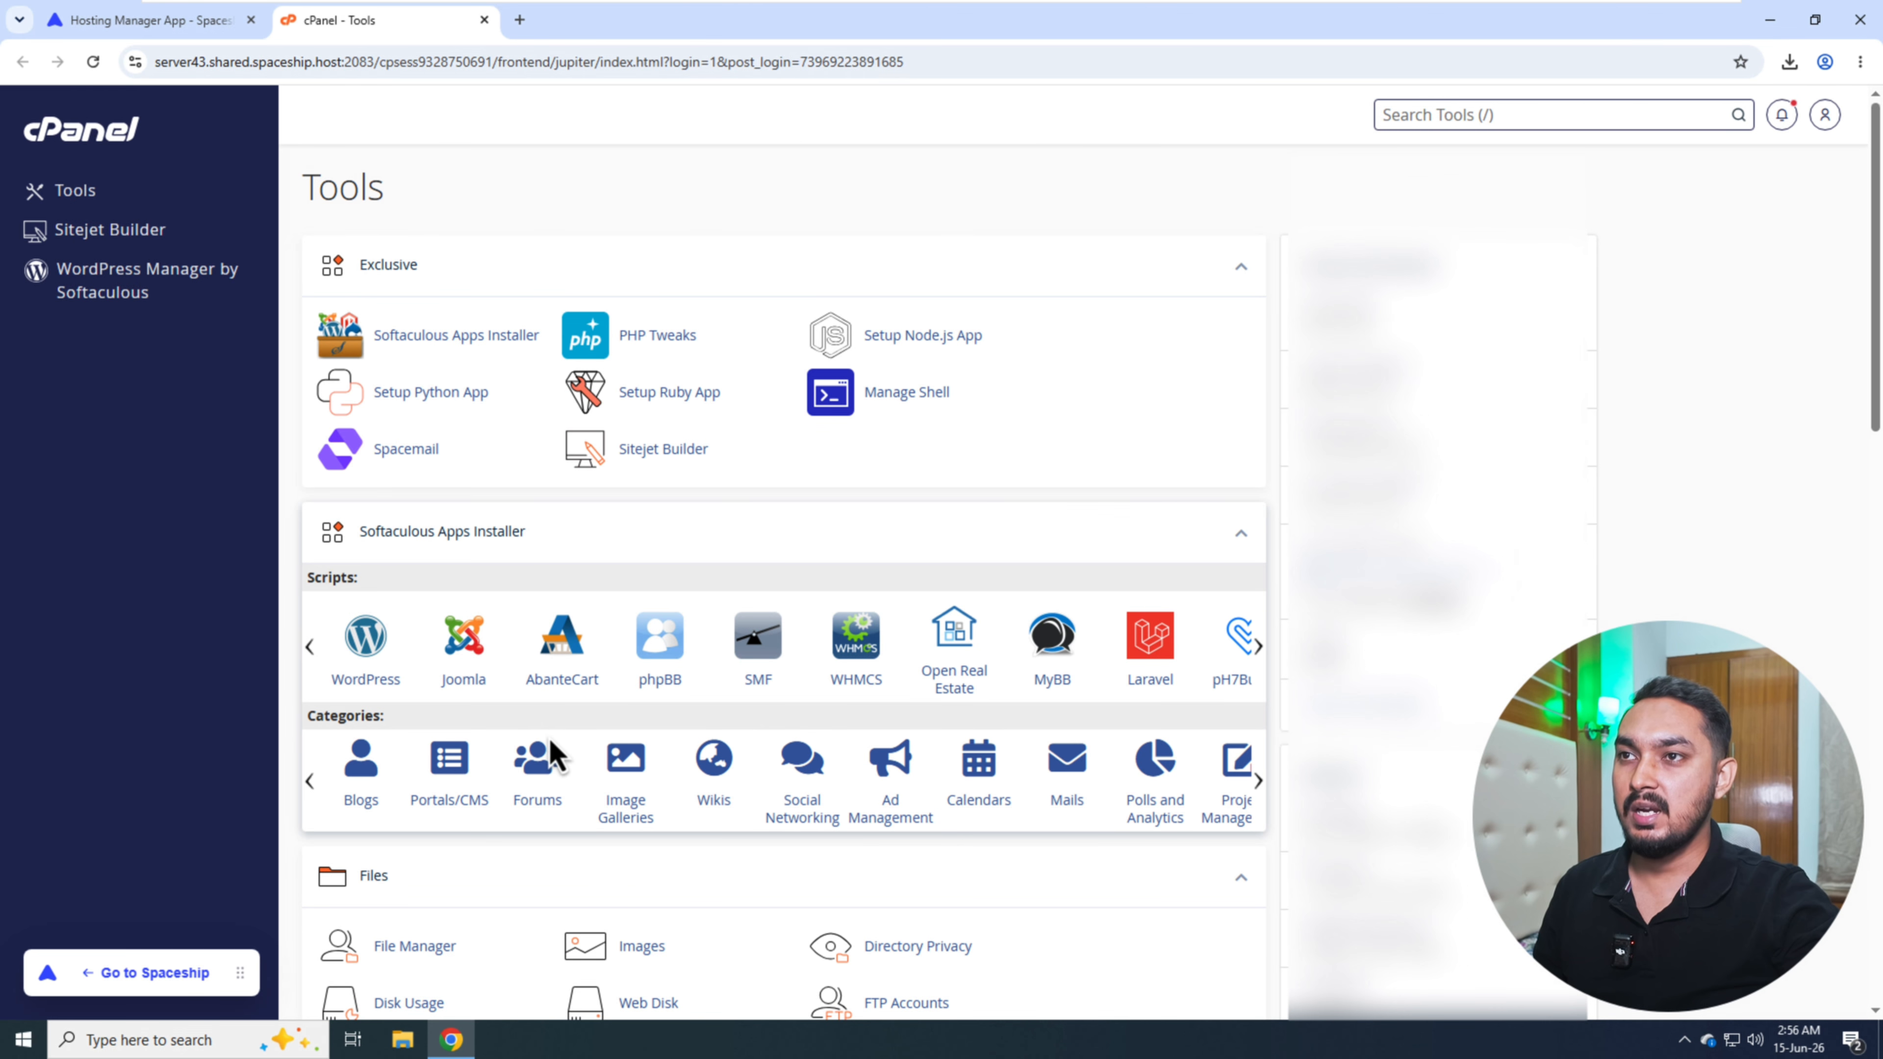
- Open the new host's File Manager and enter the public_html folder
scroll(556, 757, down, 2)
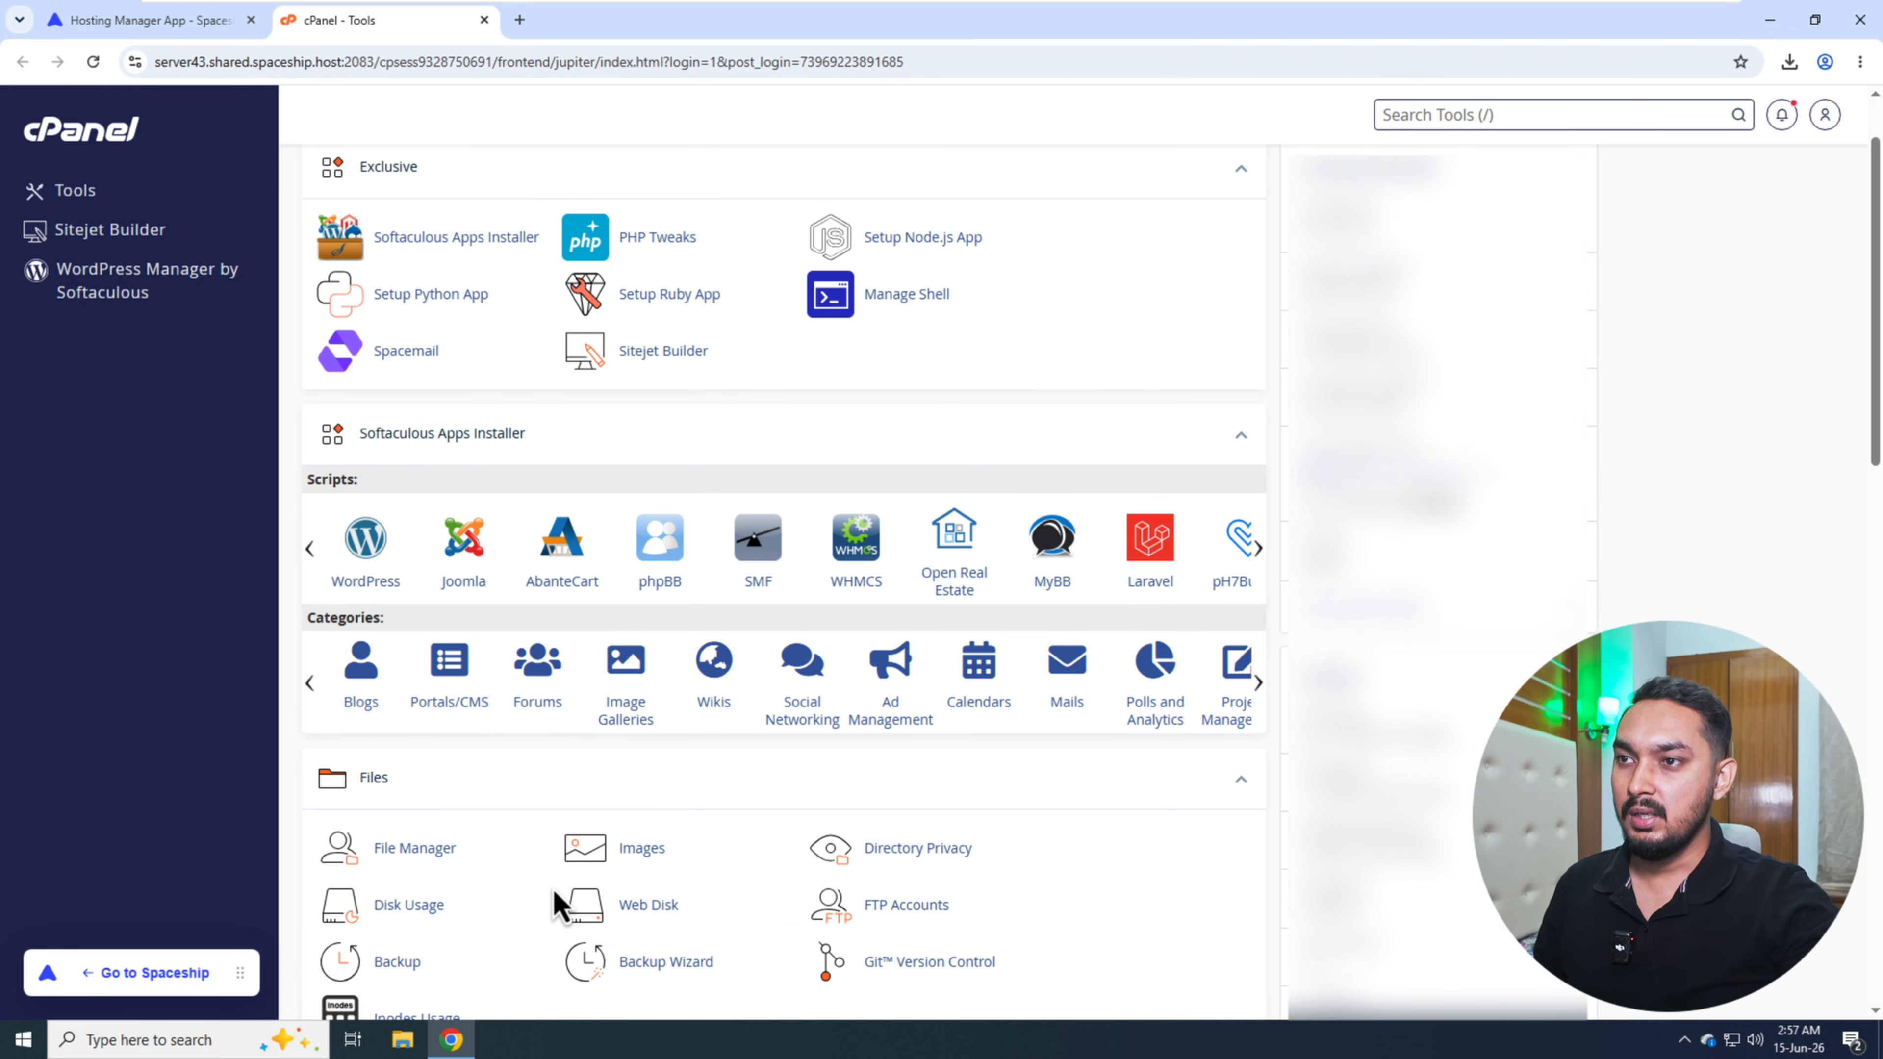
scroll(542, 886, down, 2)
click(413, 654)
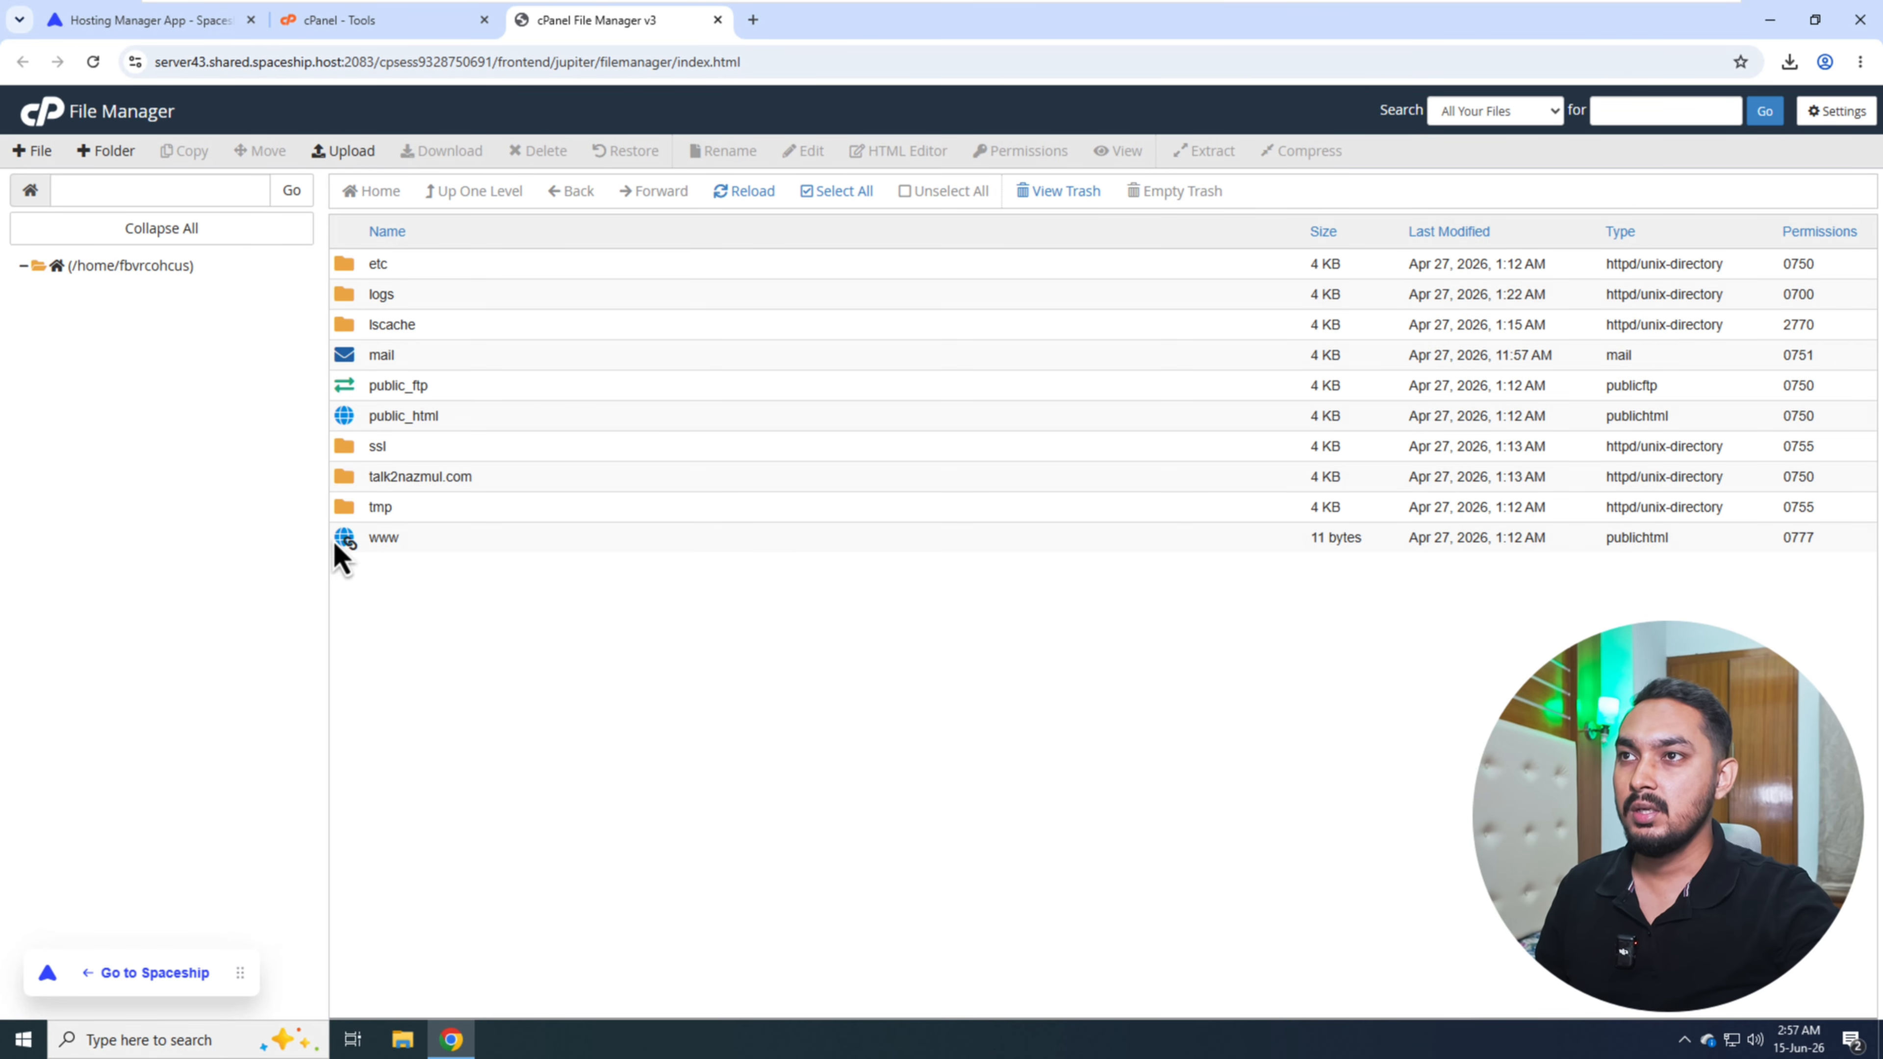
double_click(509, 426)
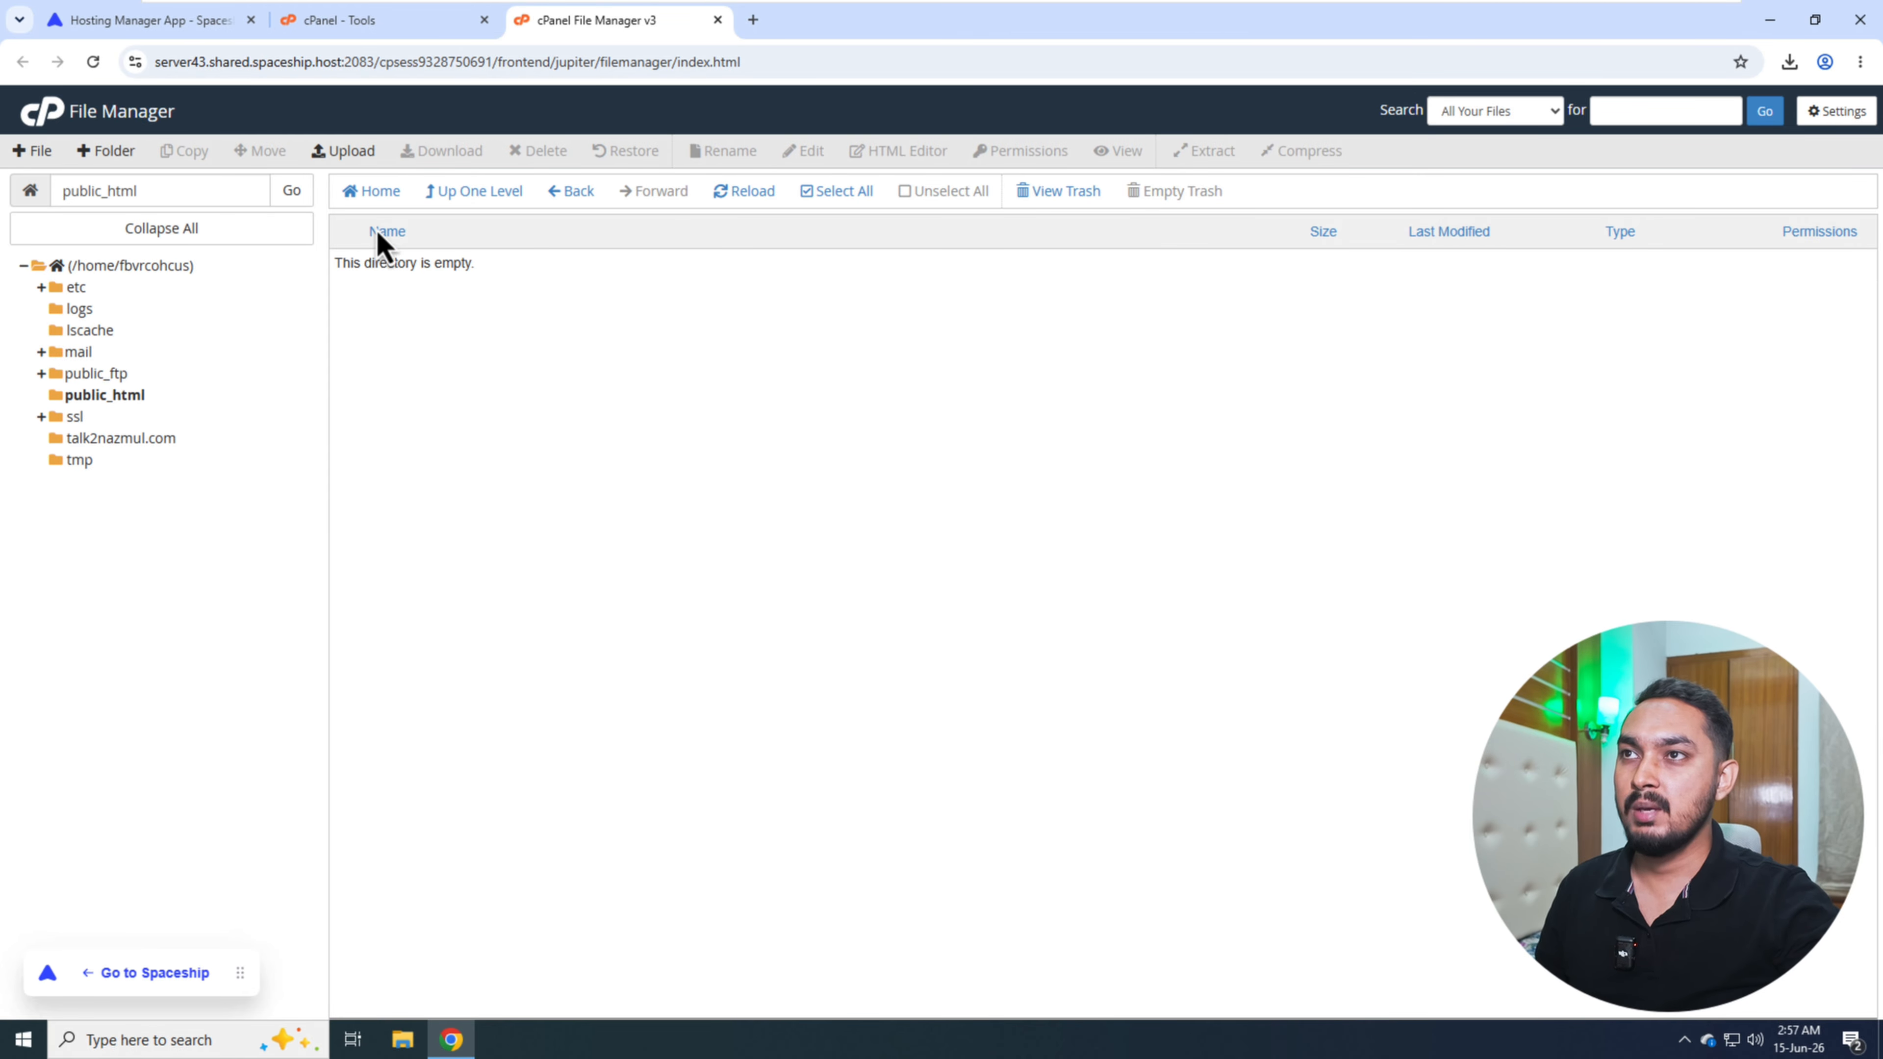
- Upload the downloaded backup.zip into public_html, then return to that folder and close the duplicate File Manager
click(361, 166)
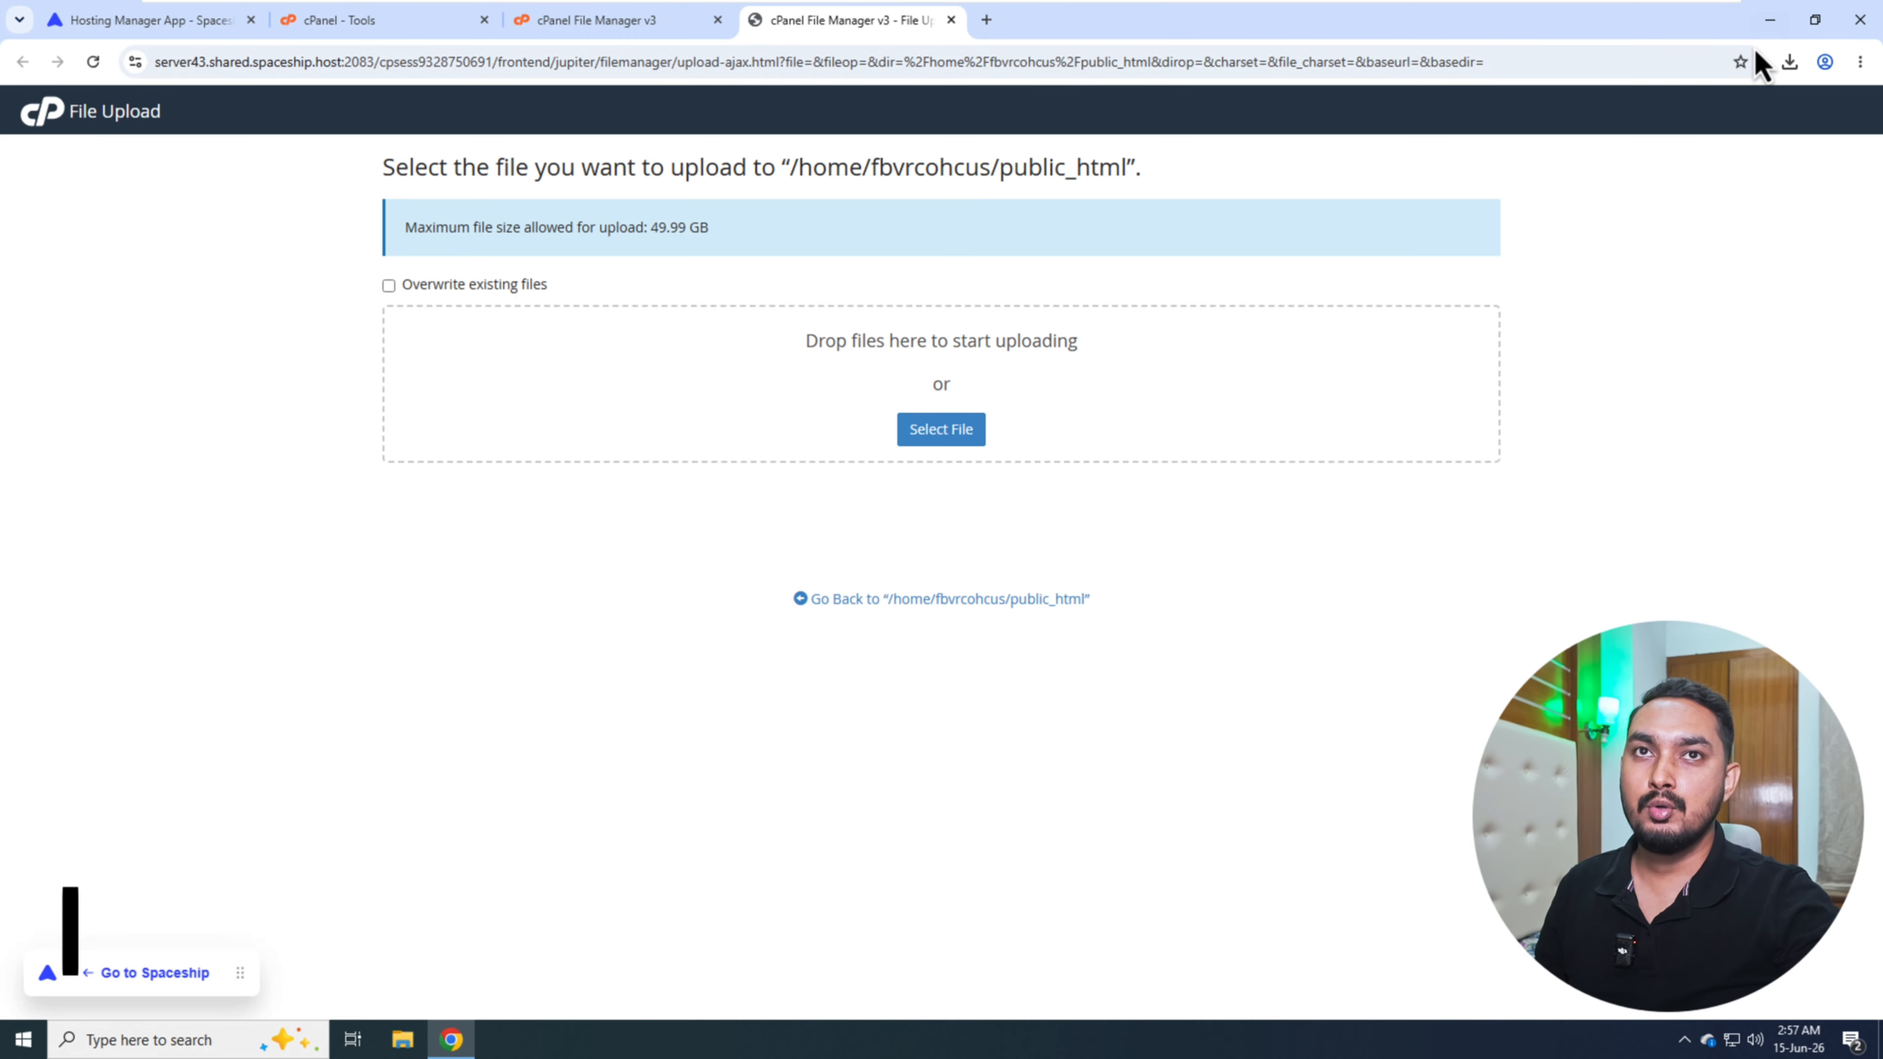
click(1789, 62)
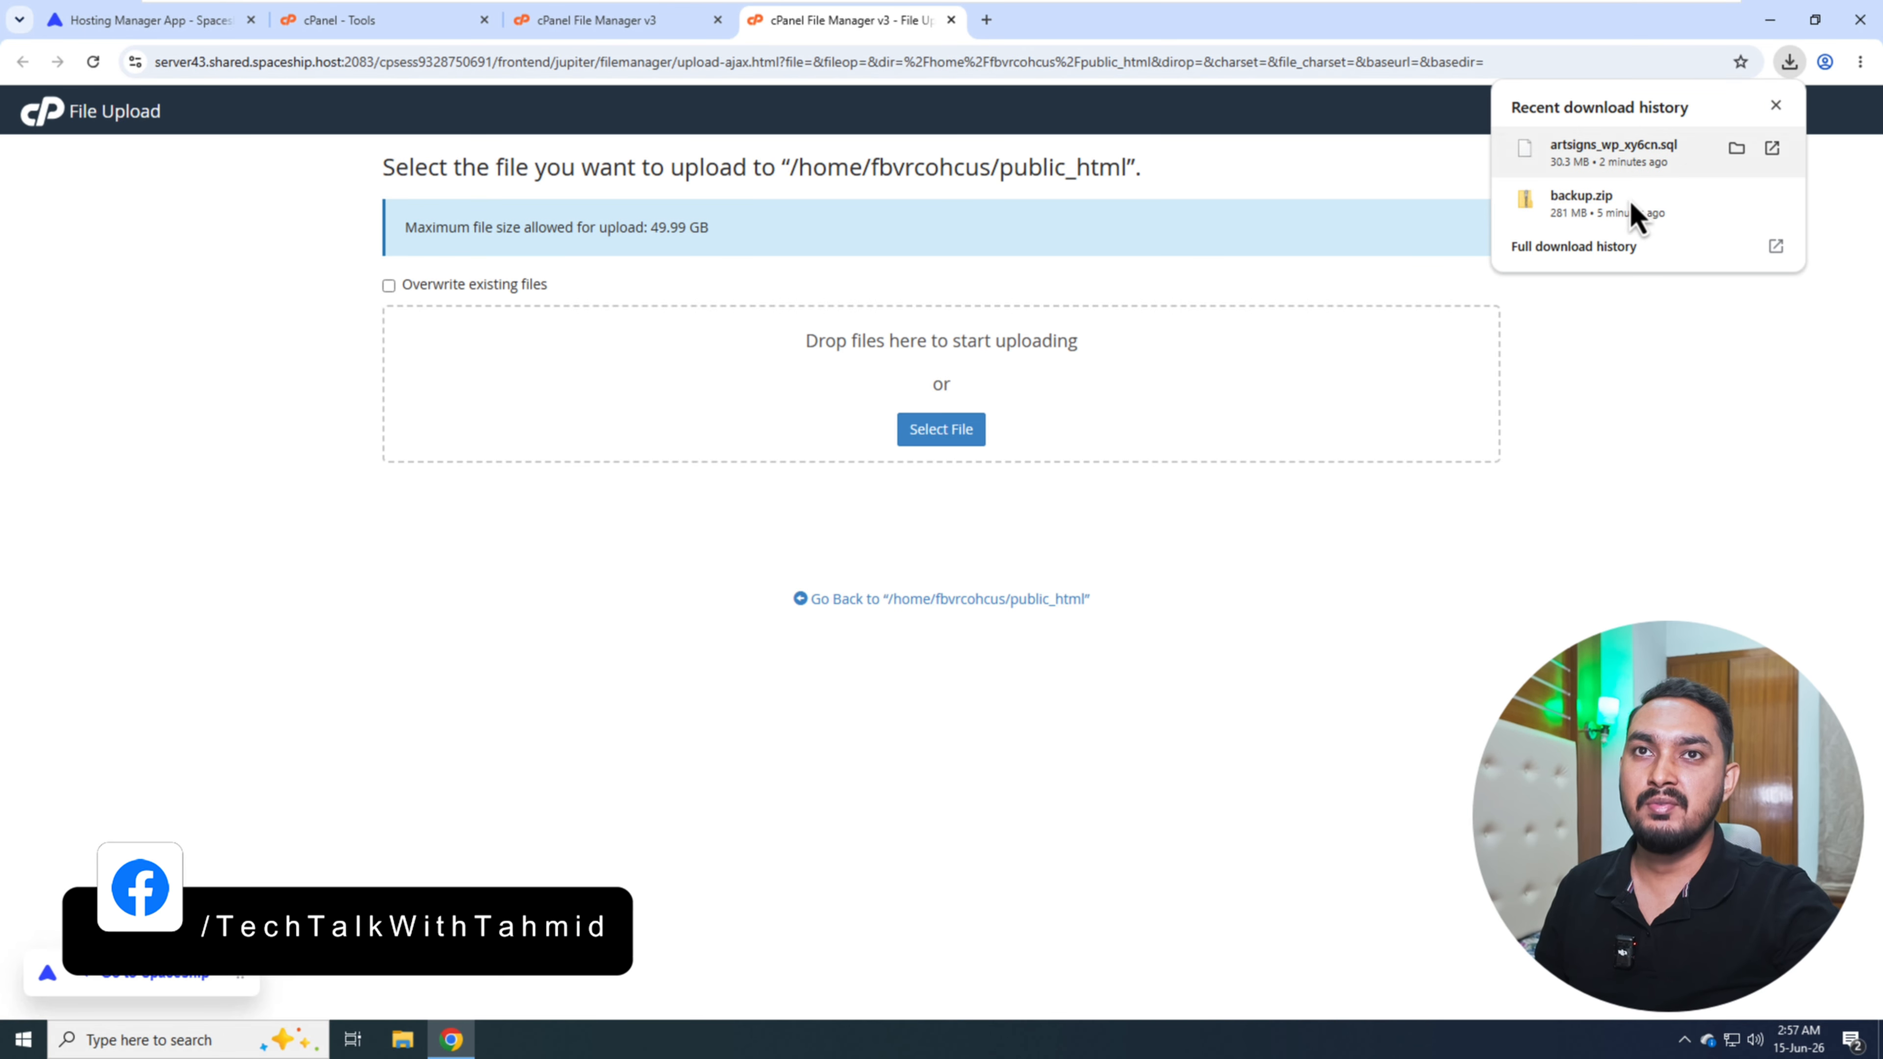
drag(1588, 215, 951, 449)
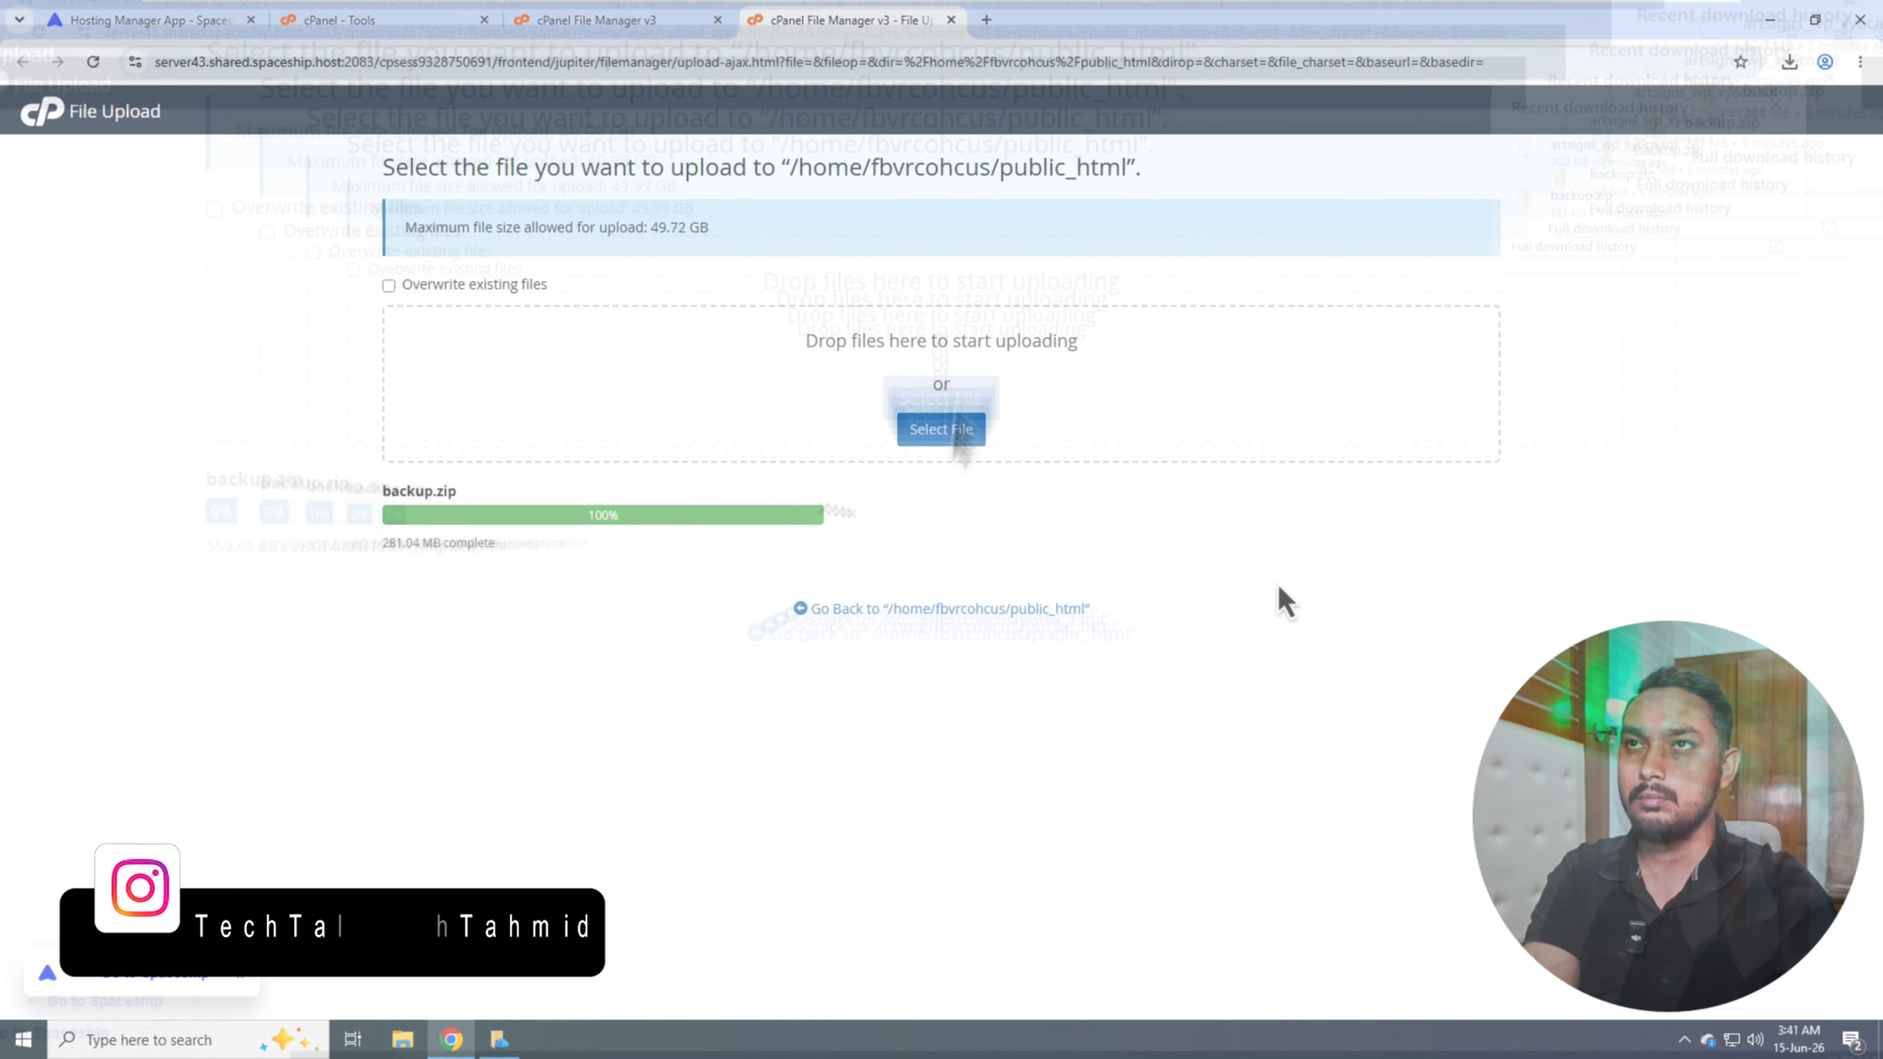
click(863, 610)
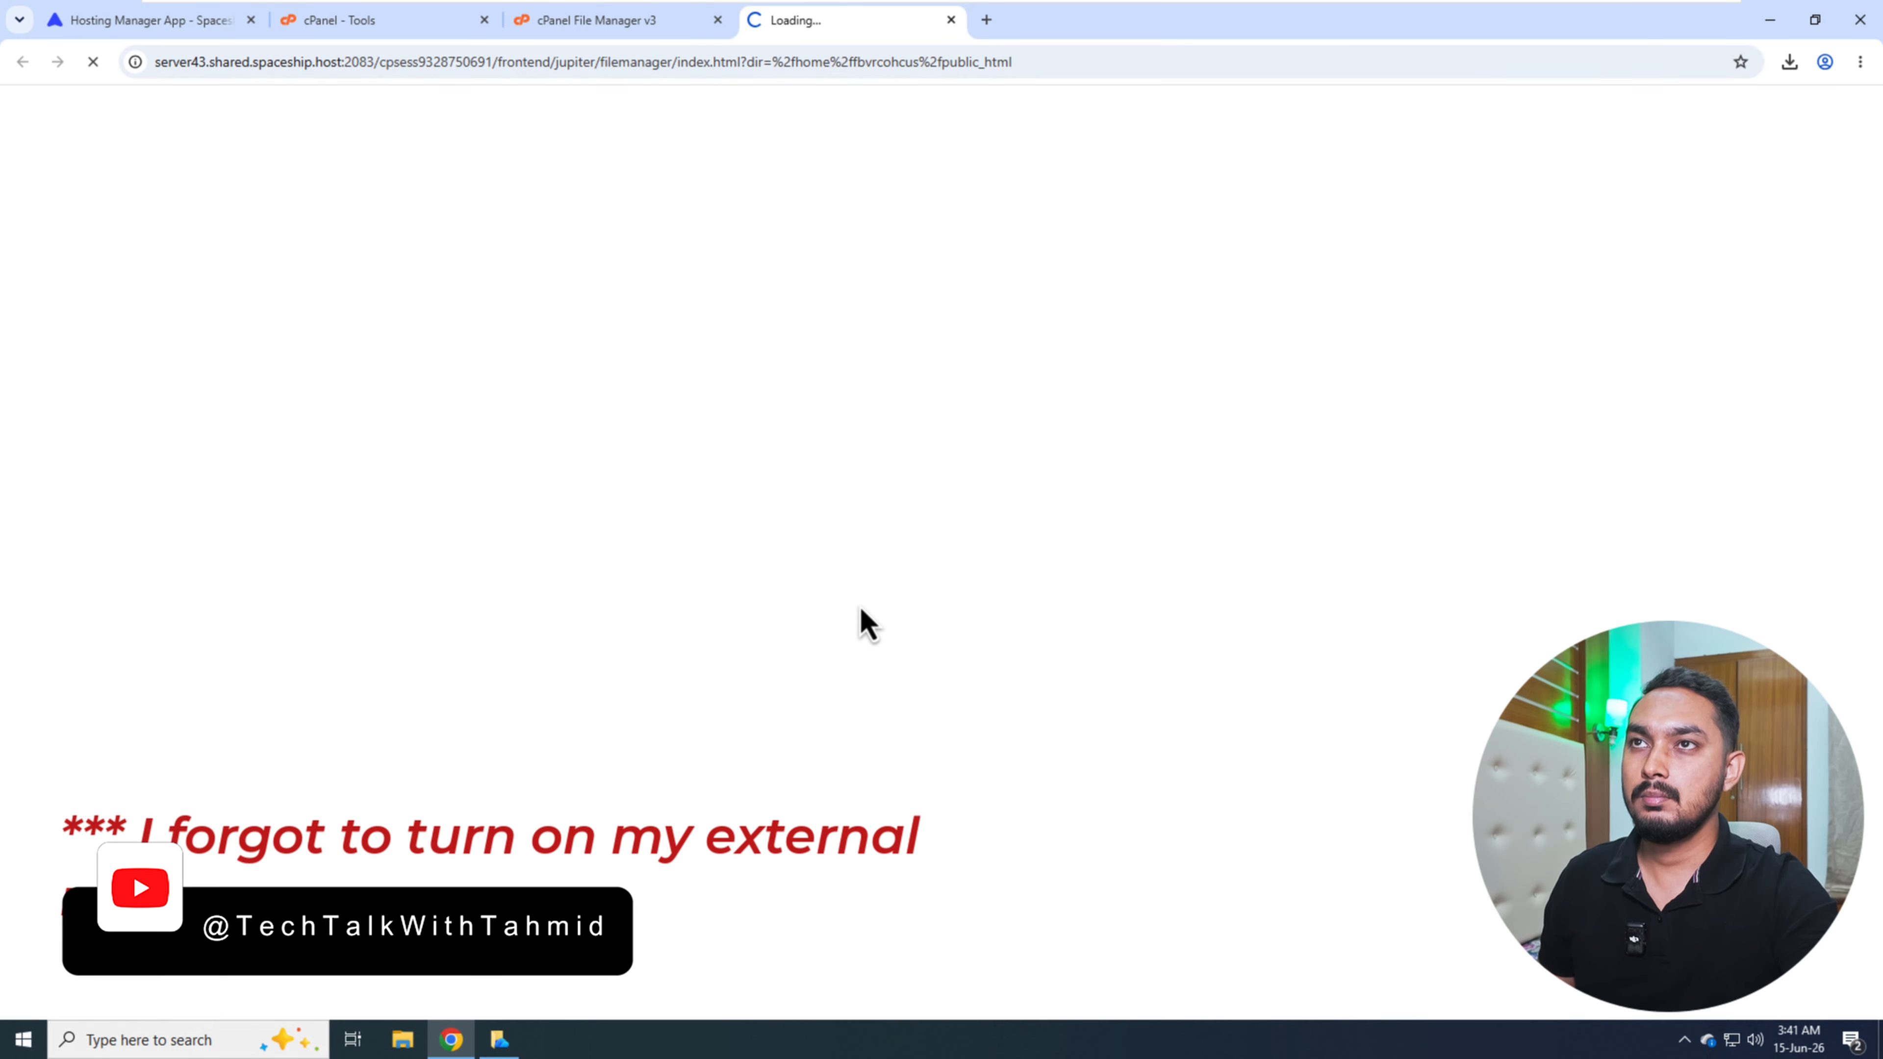
click(717, 20)
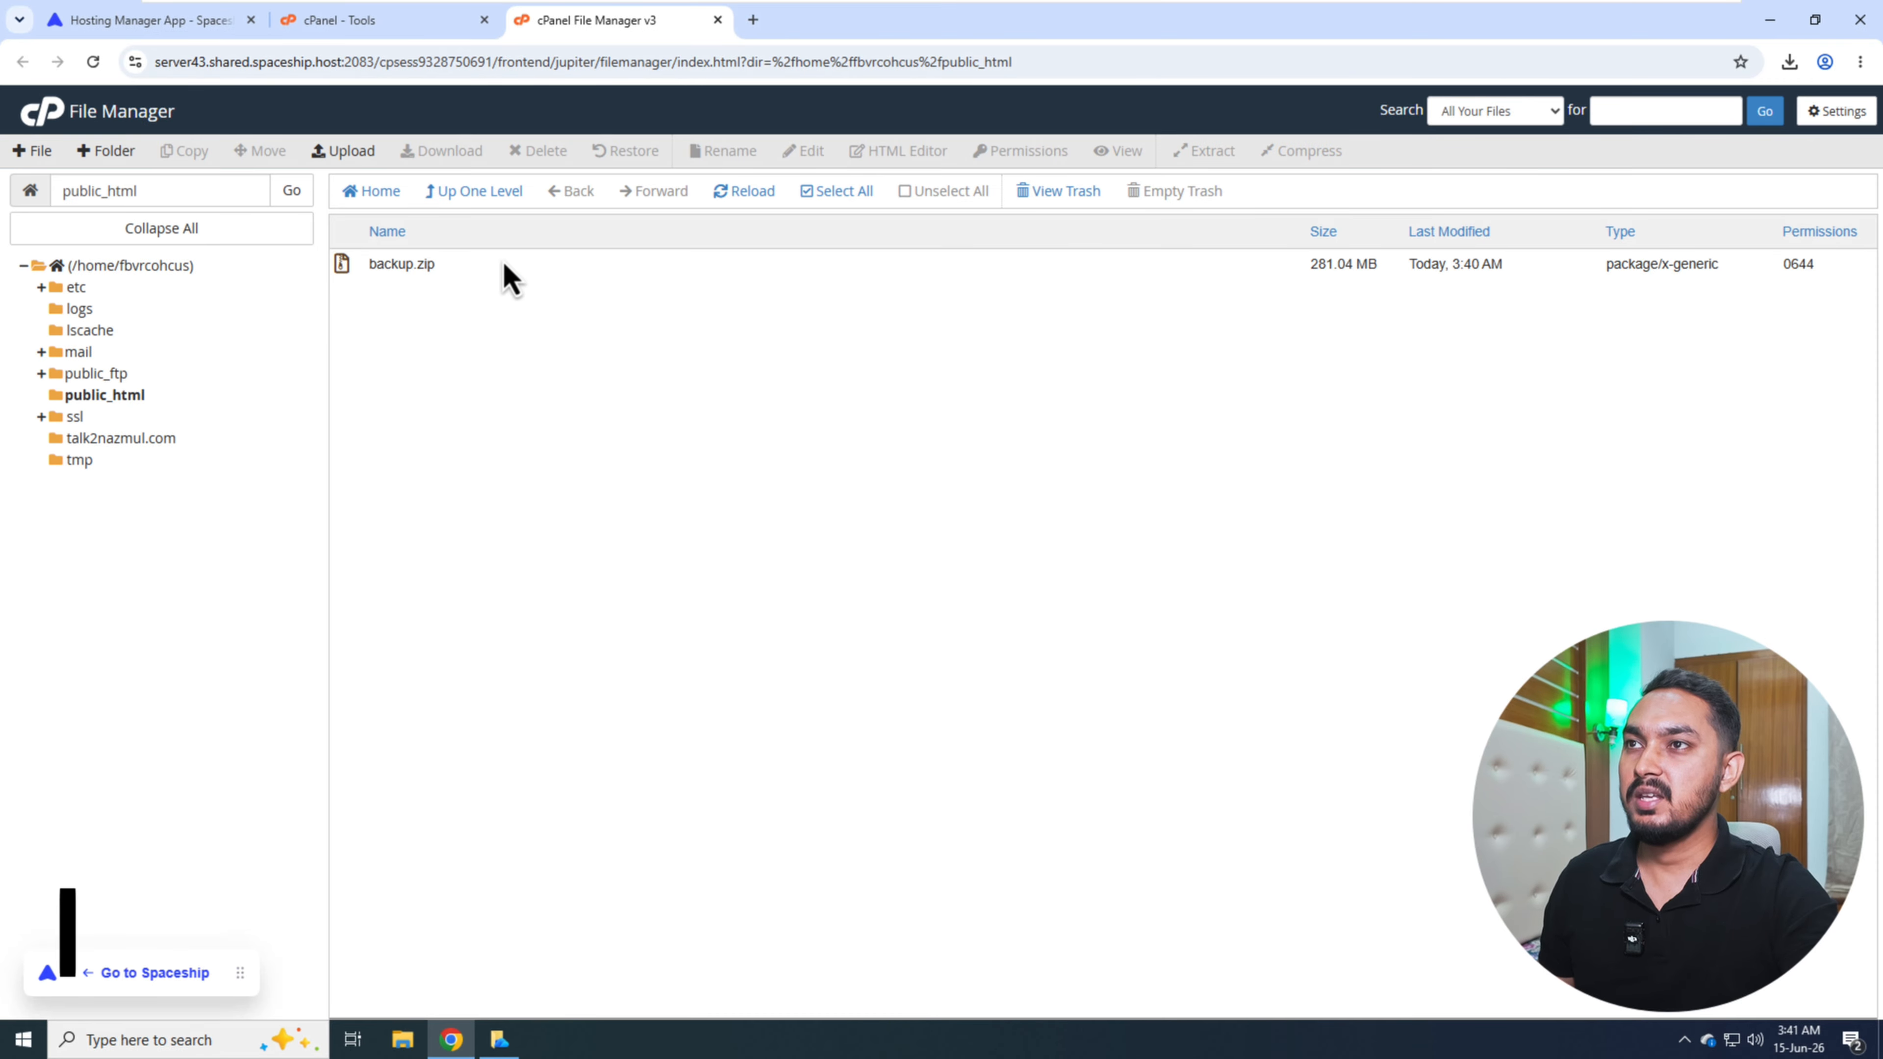
- Extract backup.zip into /public_html, close the extraction results and look through the extracted files
click(502, 272)
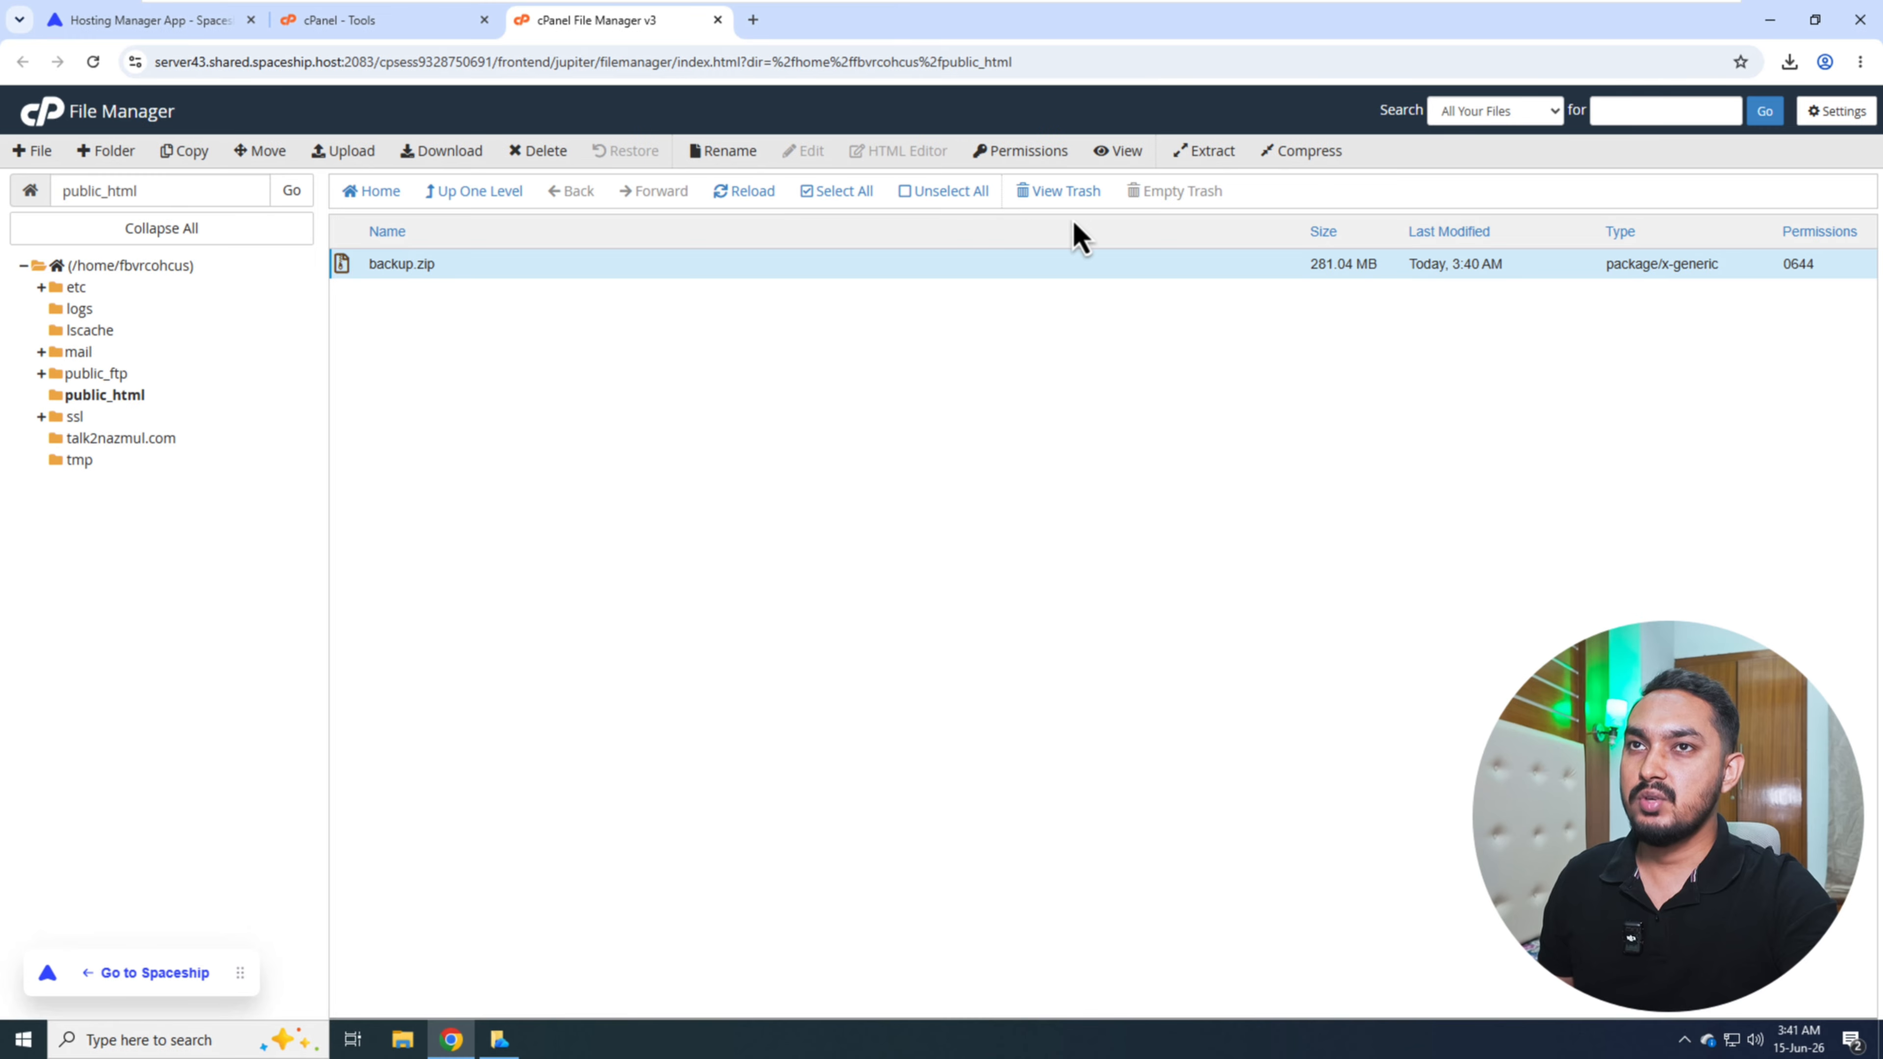
click(1206, 156)
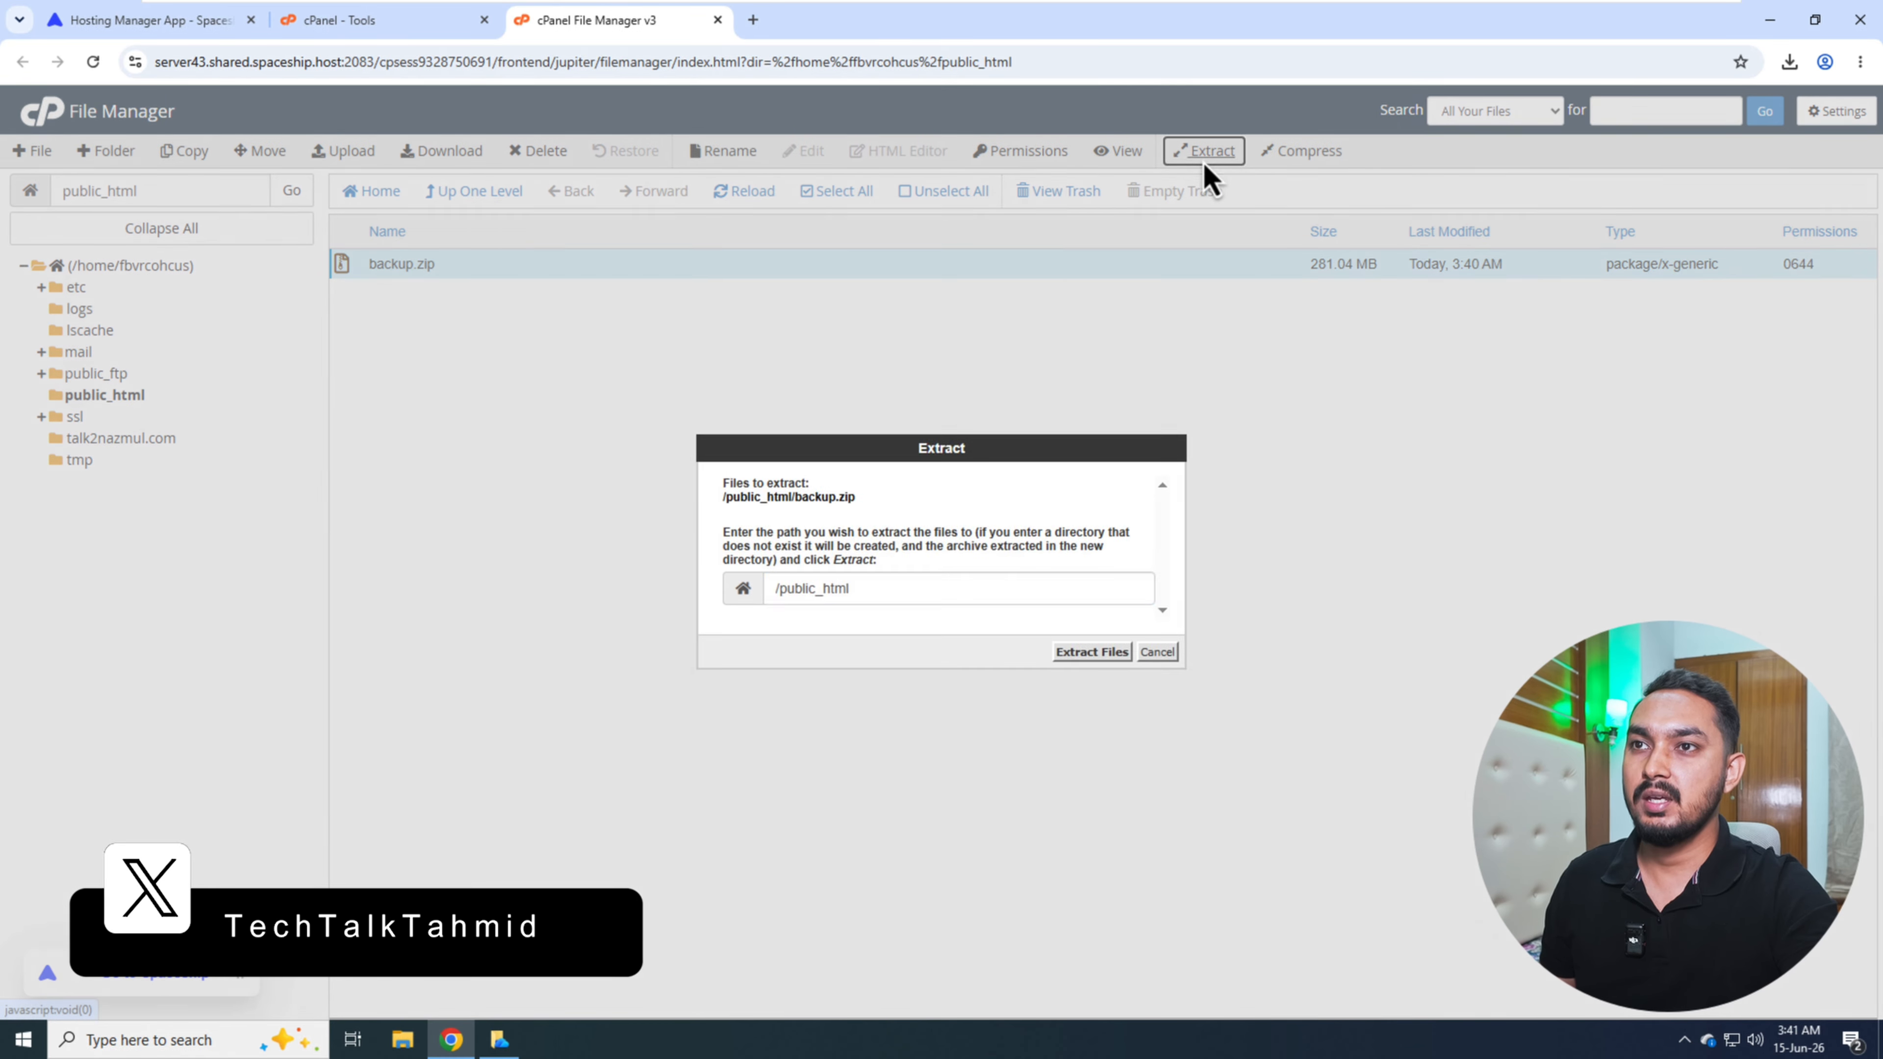
click(1091, 652)
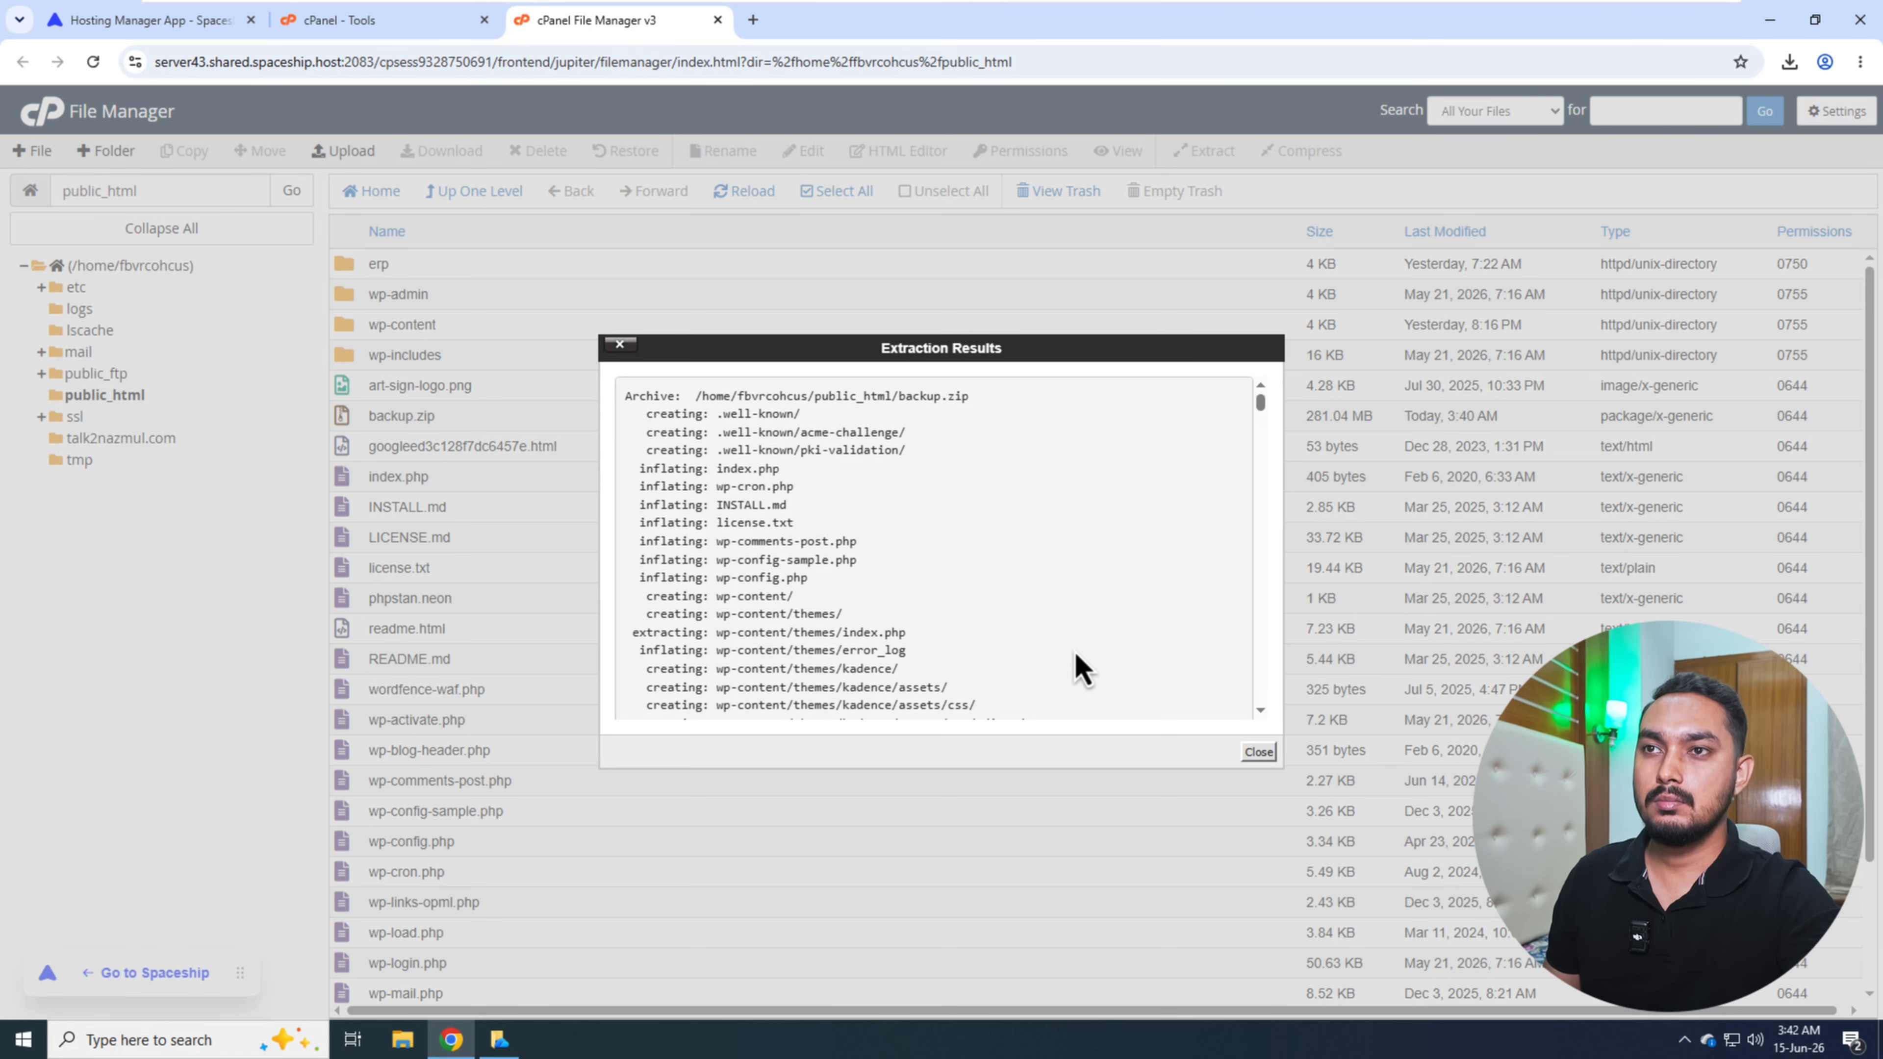
scroll(958, 638, down, 10)
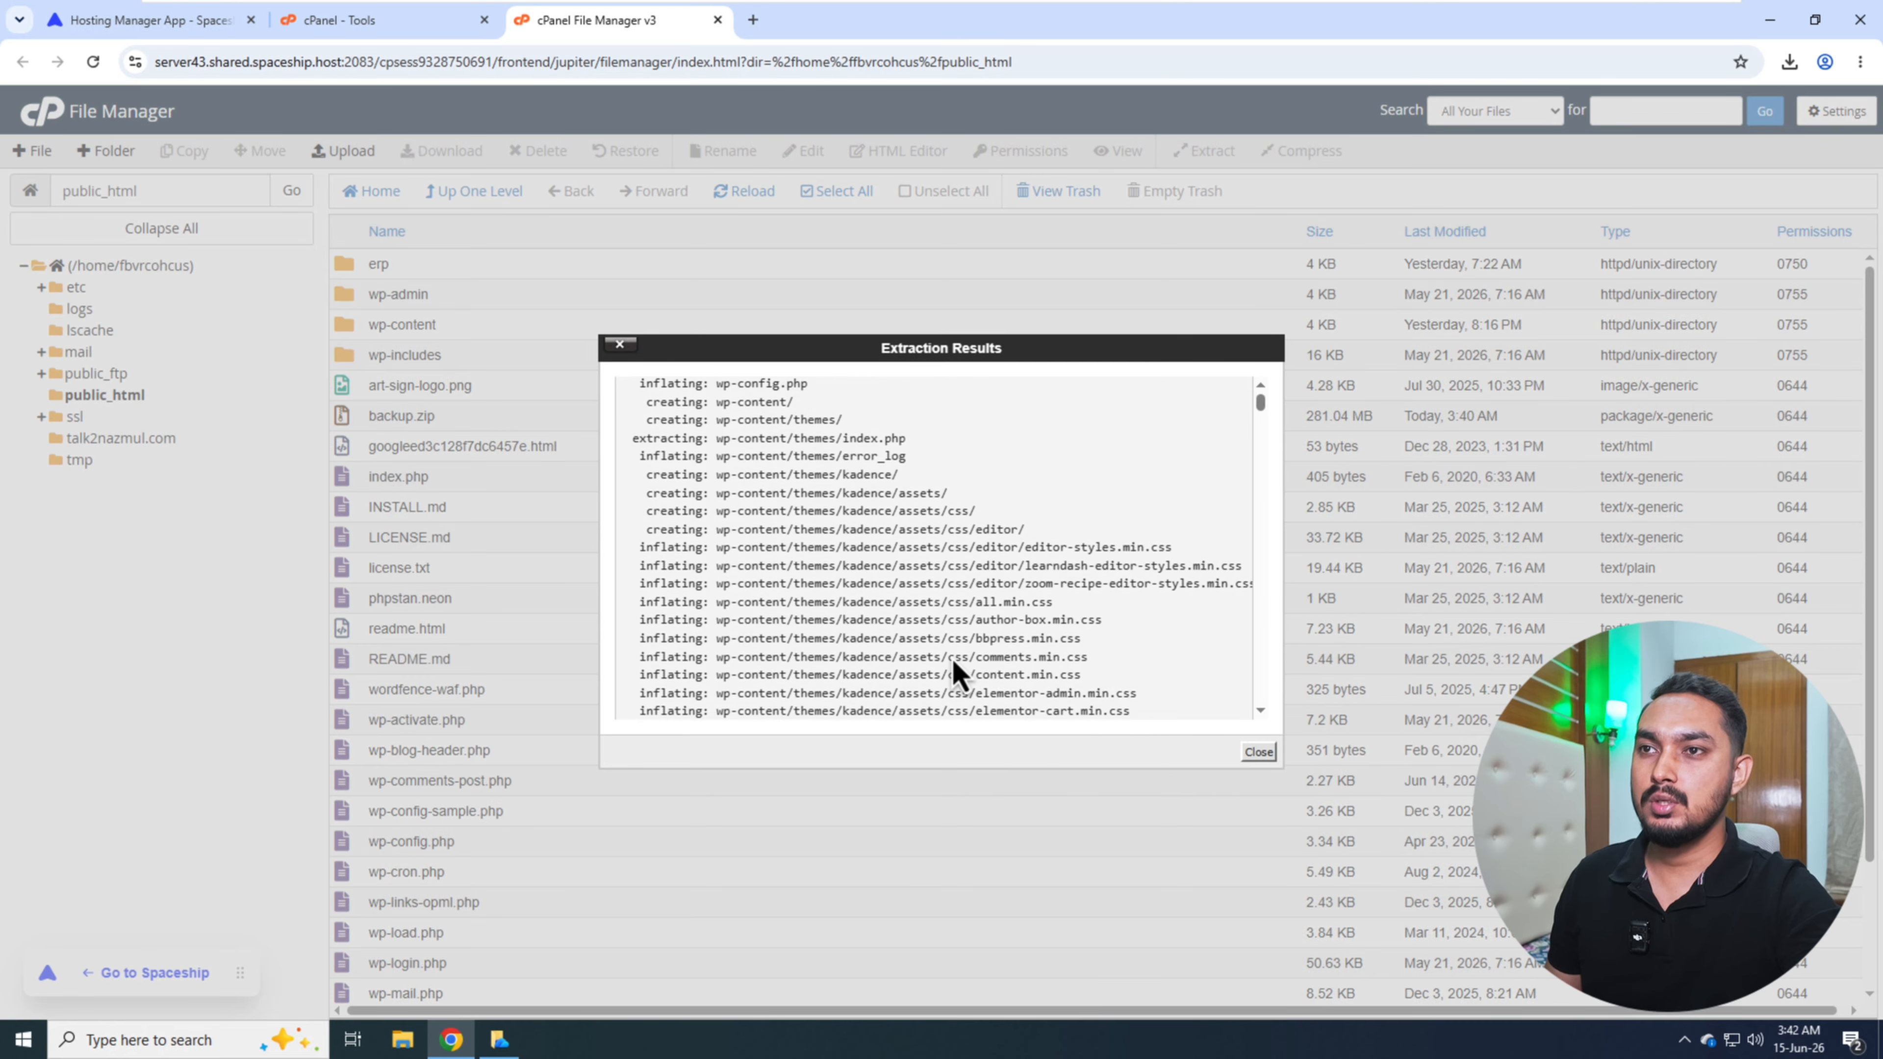
click(1258, 751)
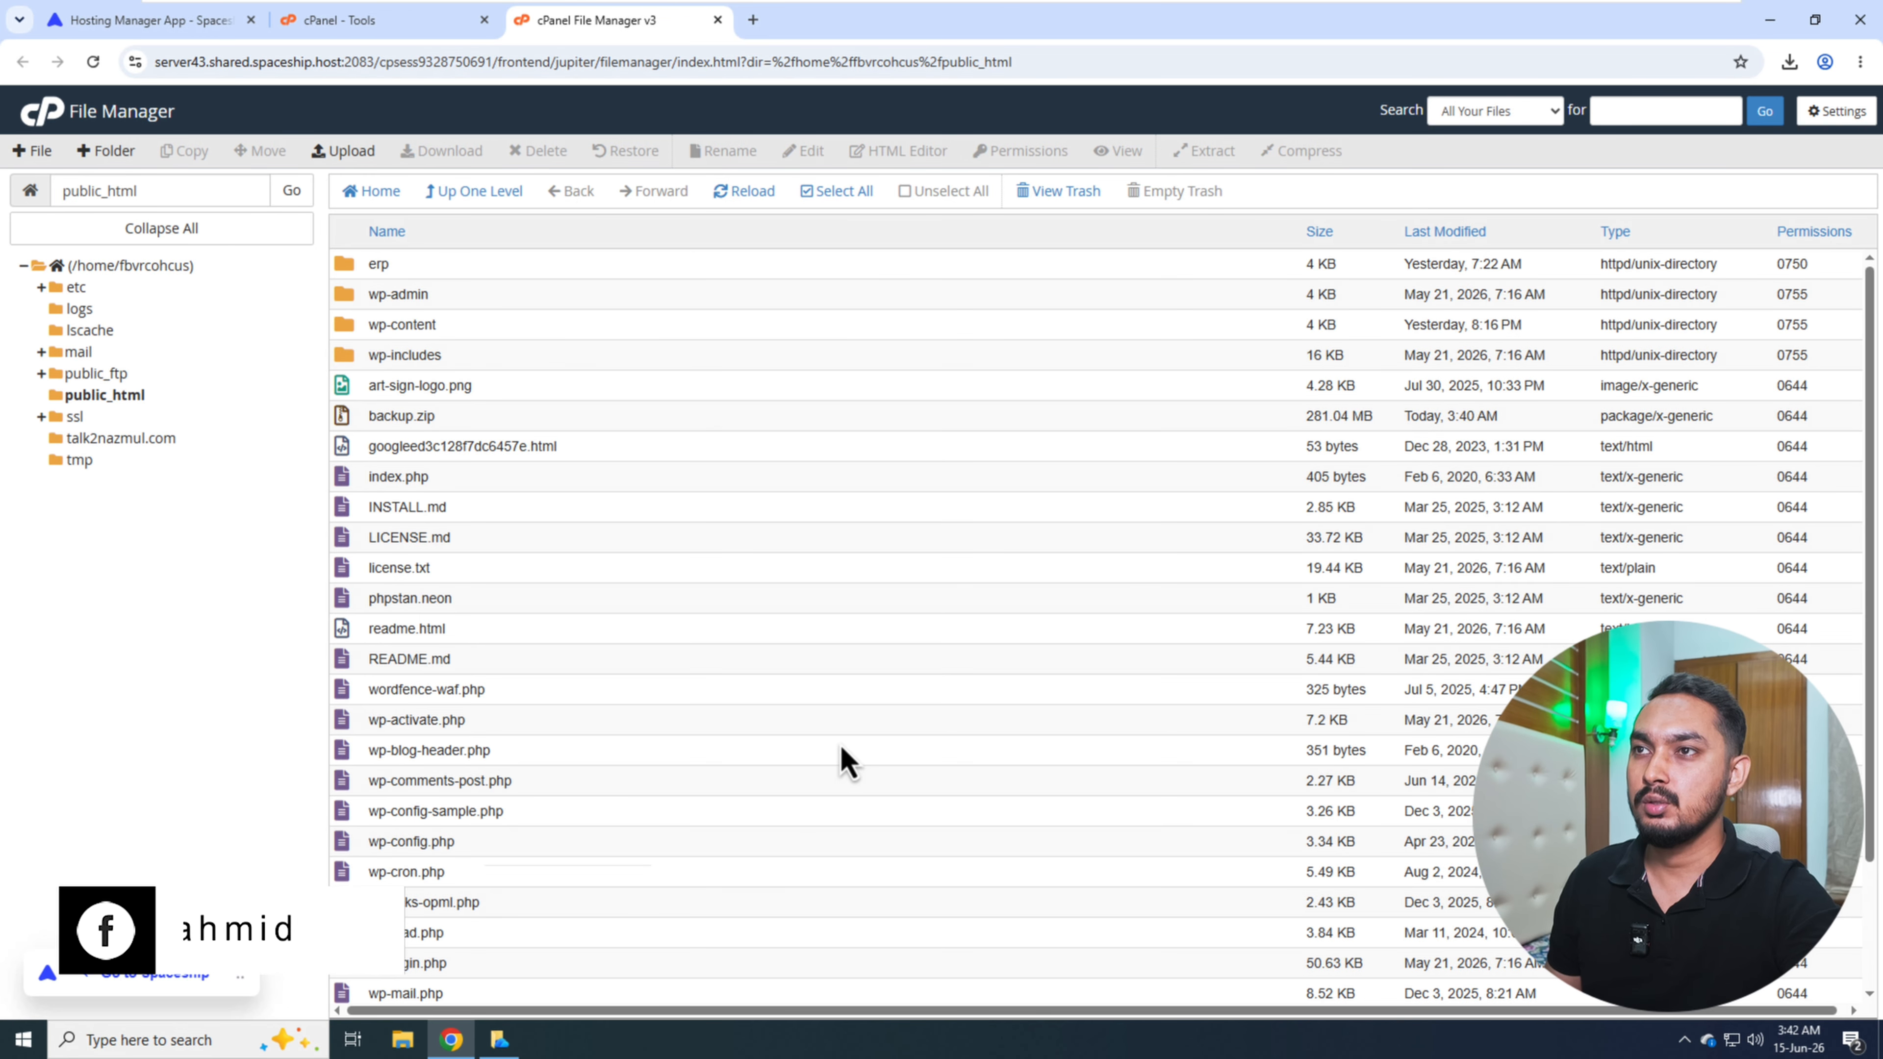
scroll(971, 835, down, 3)
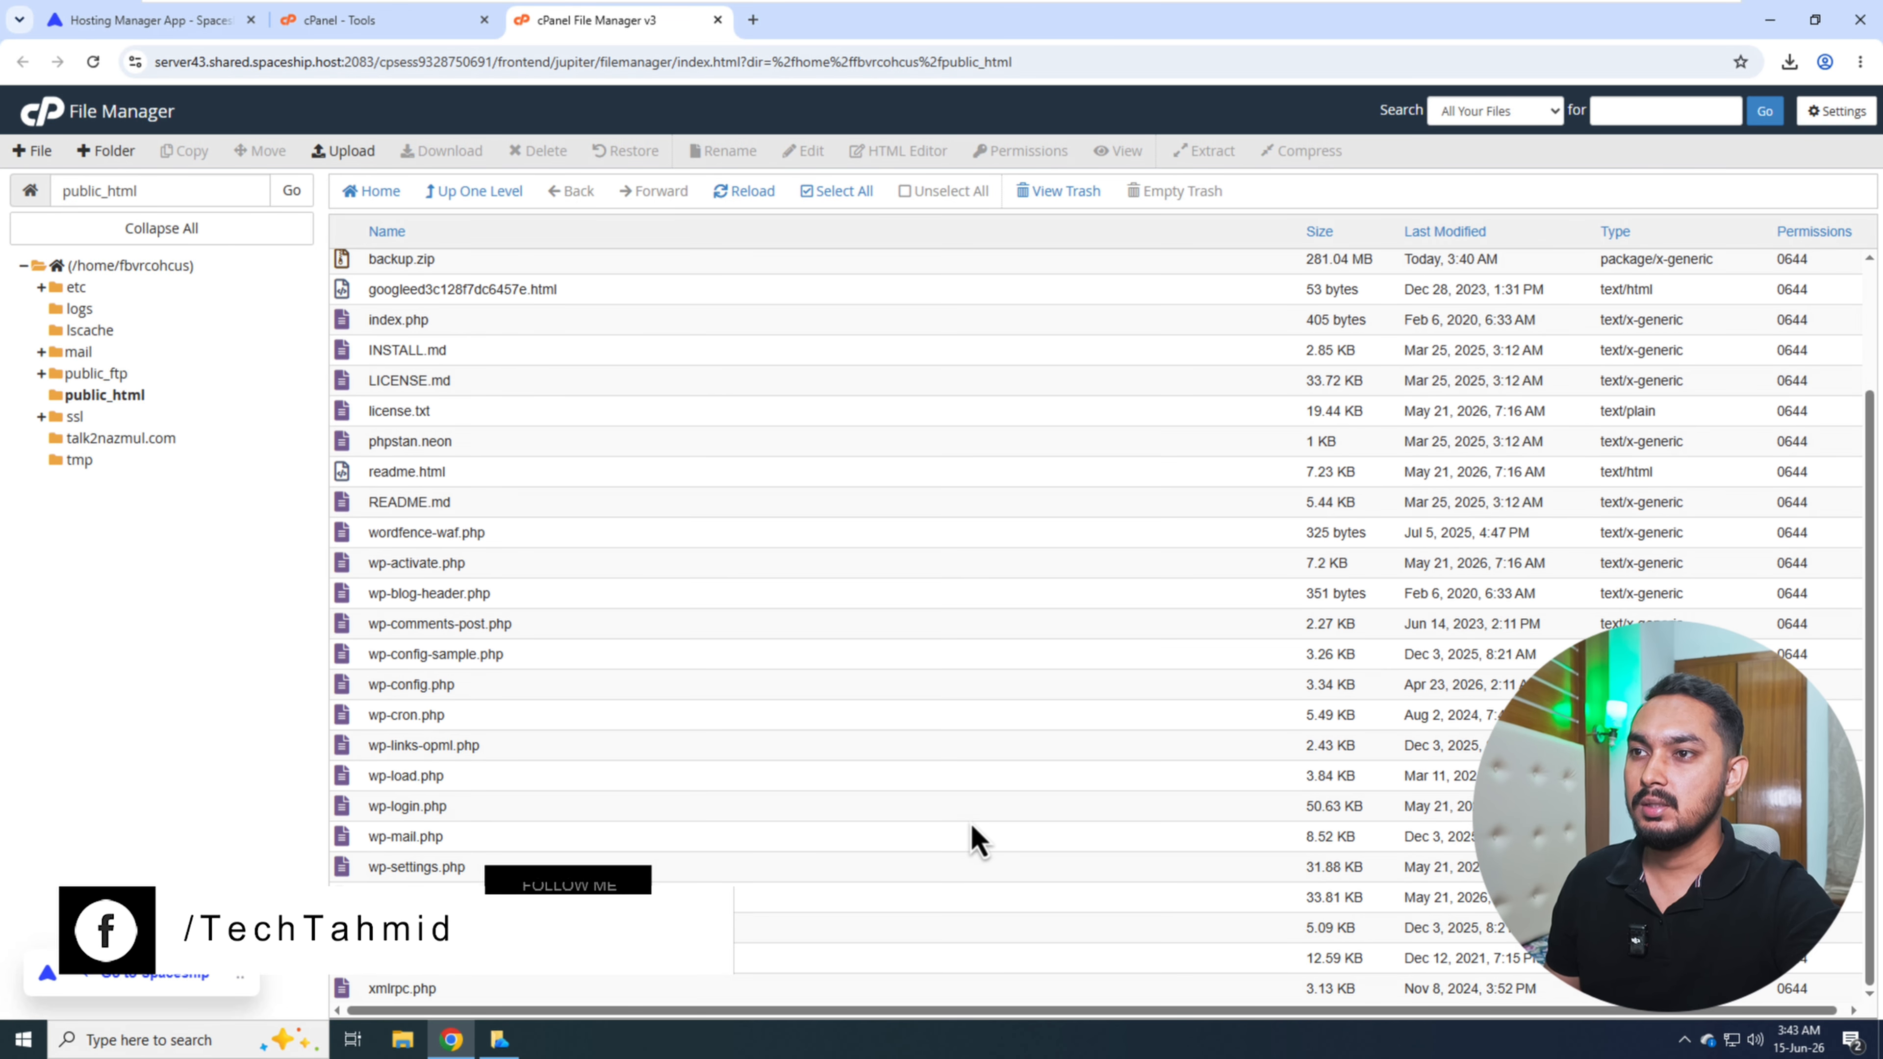
scroll(575, 704, up, 3)
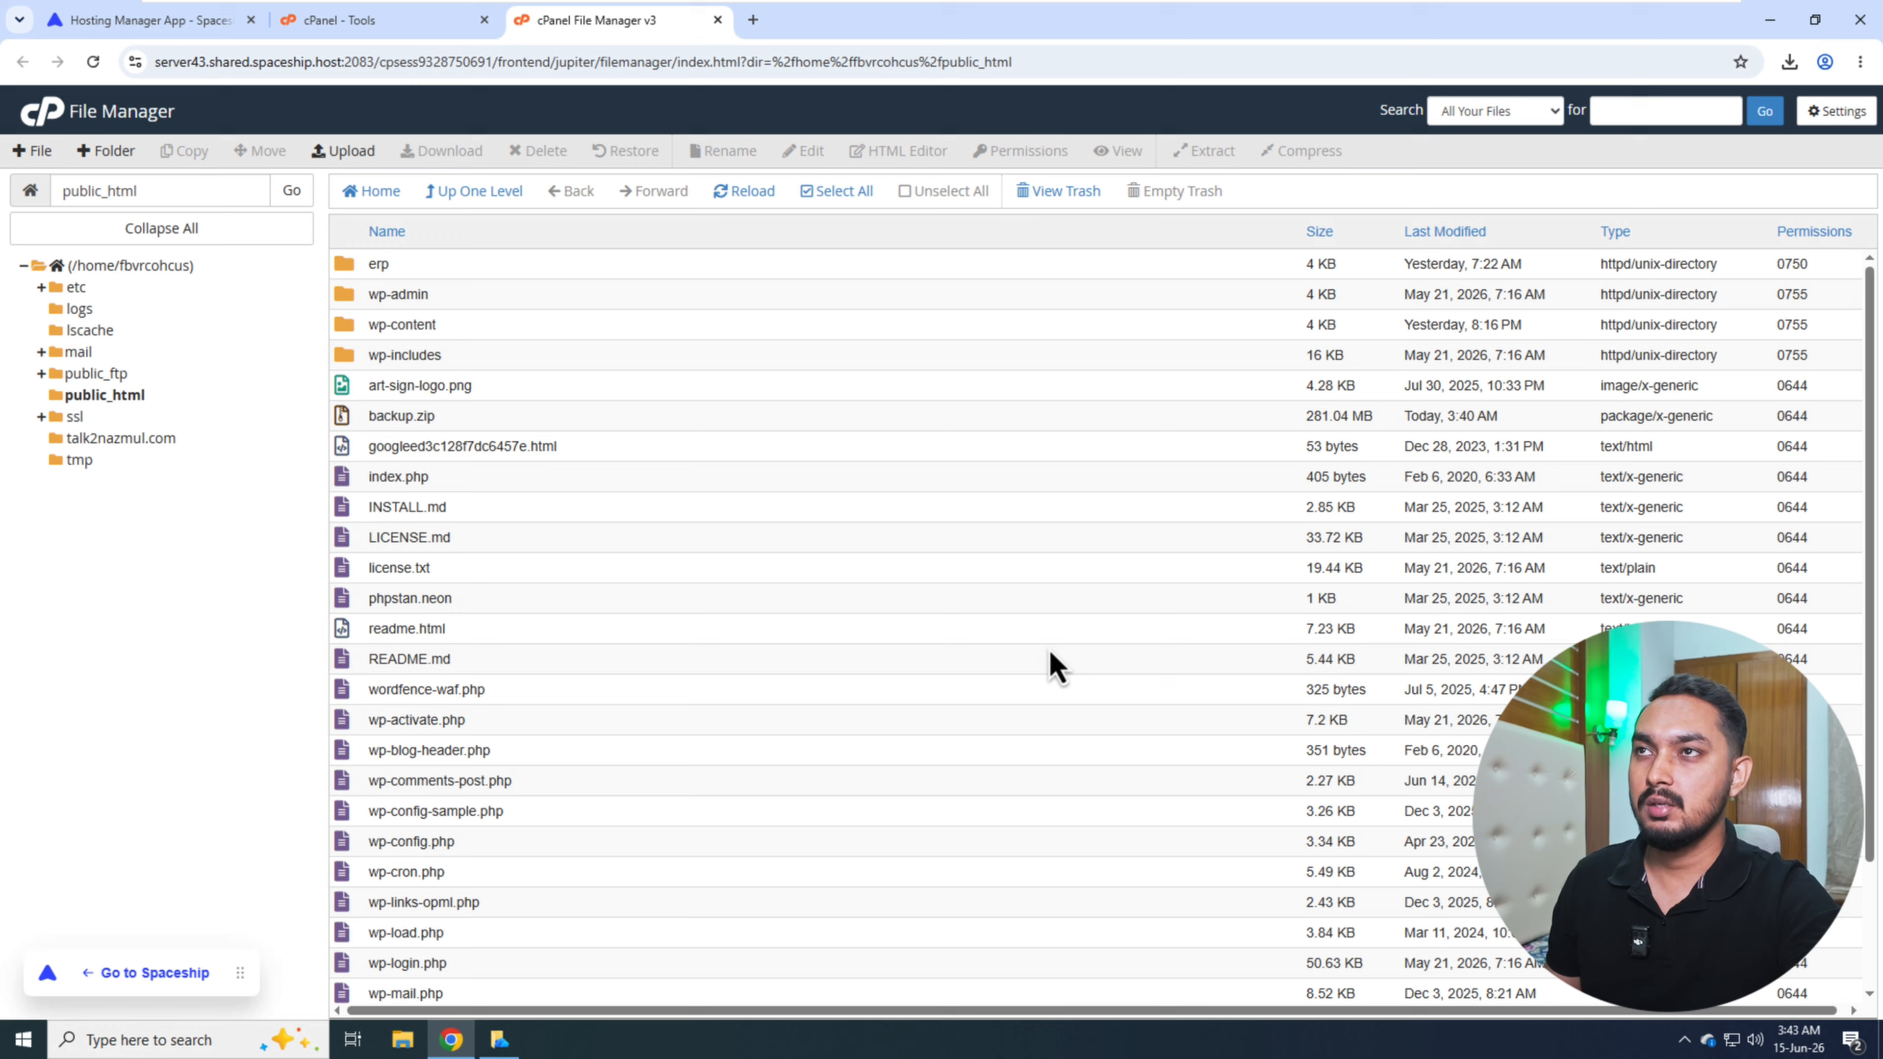
- Return to the new host's cPanel tools and open the Database Wizard
click(358, 29)
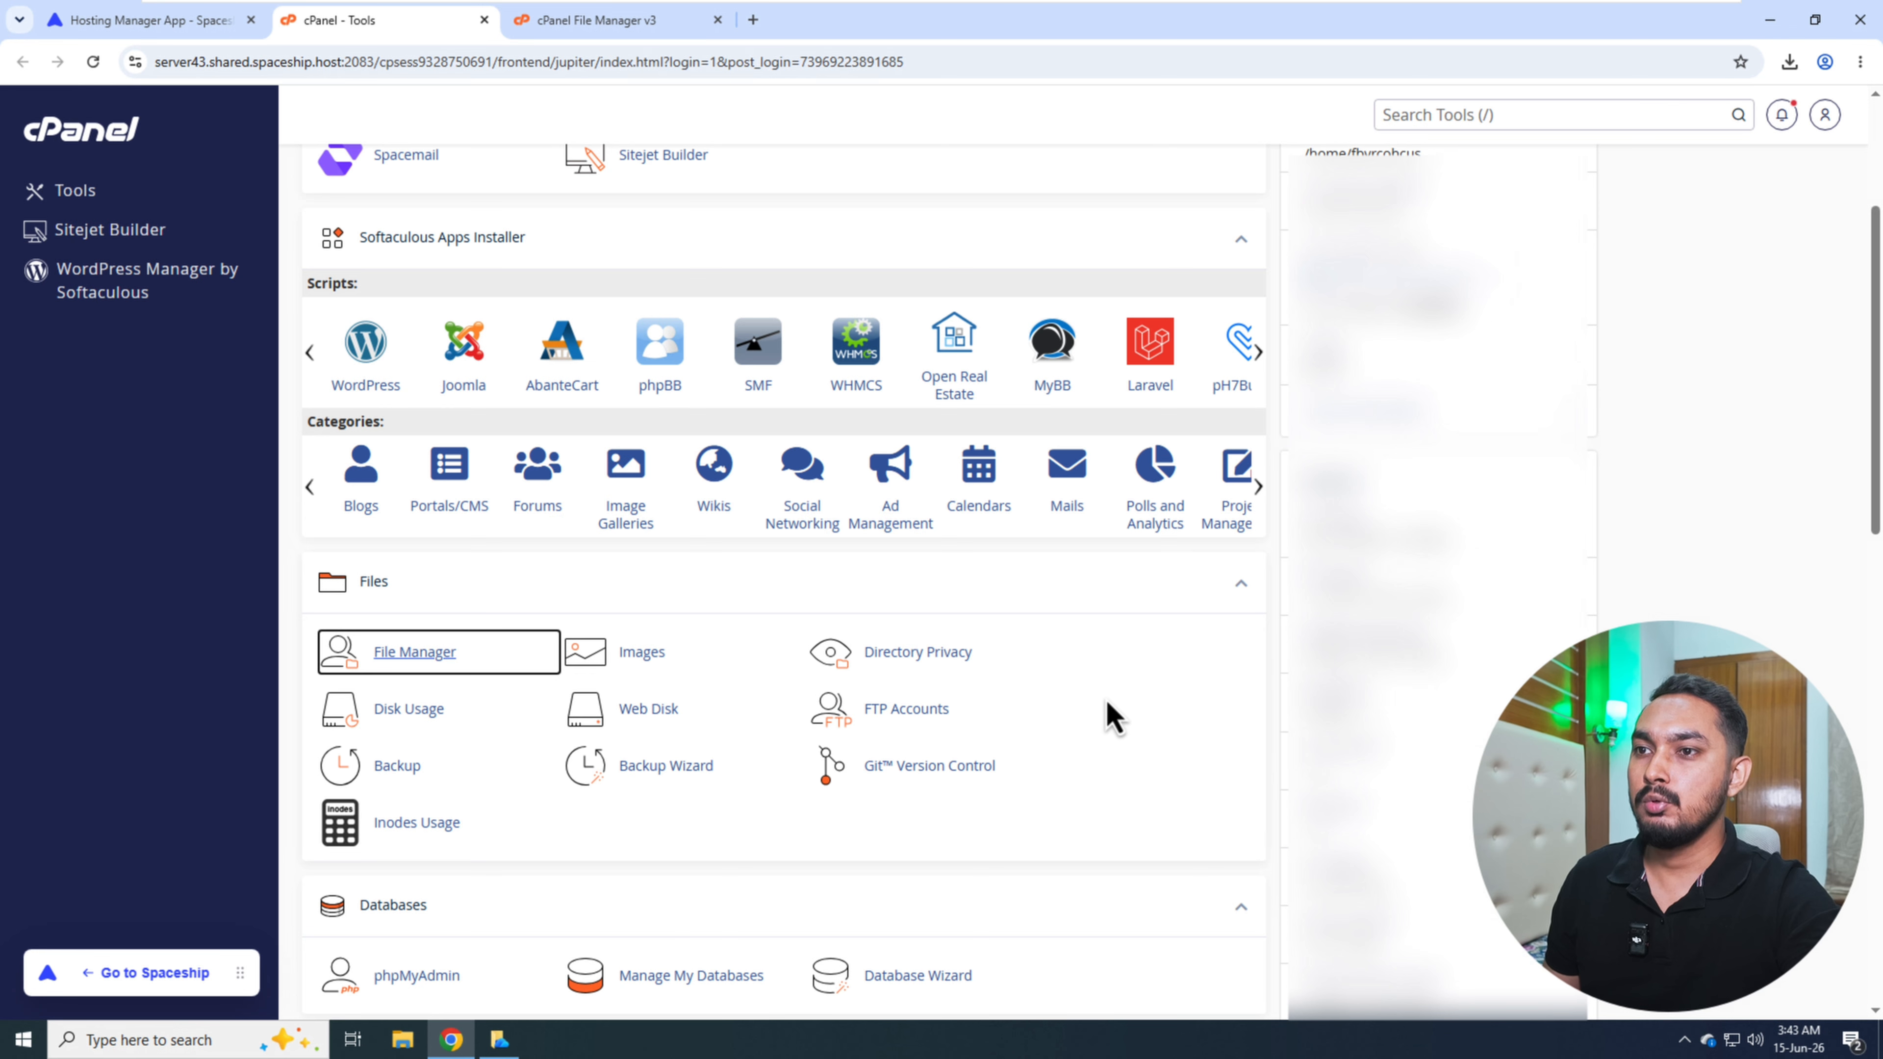
scroll(1108, 716, down, 4)
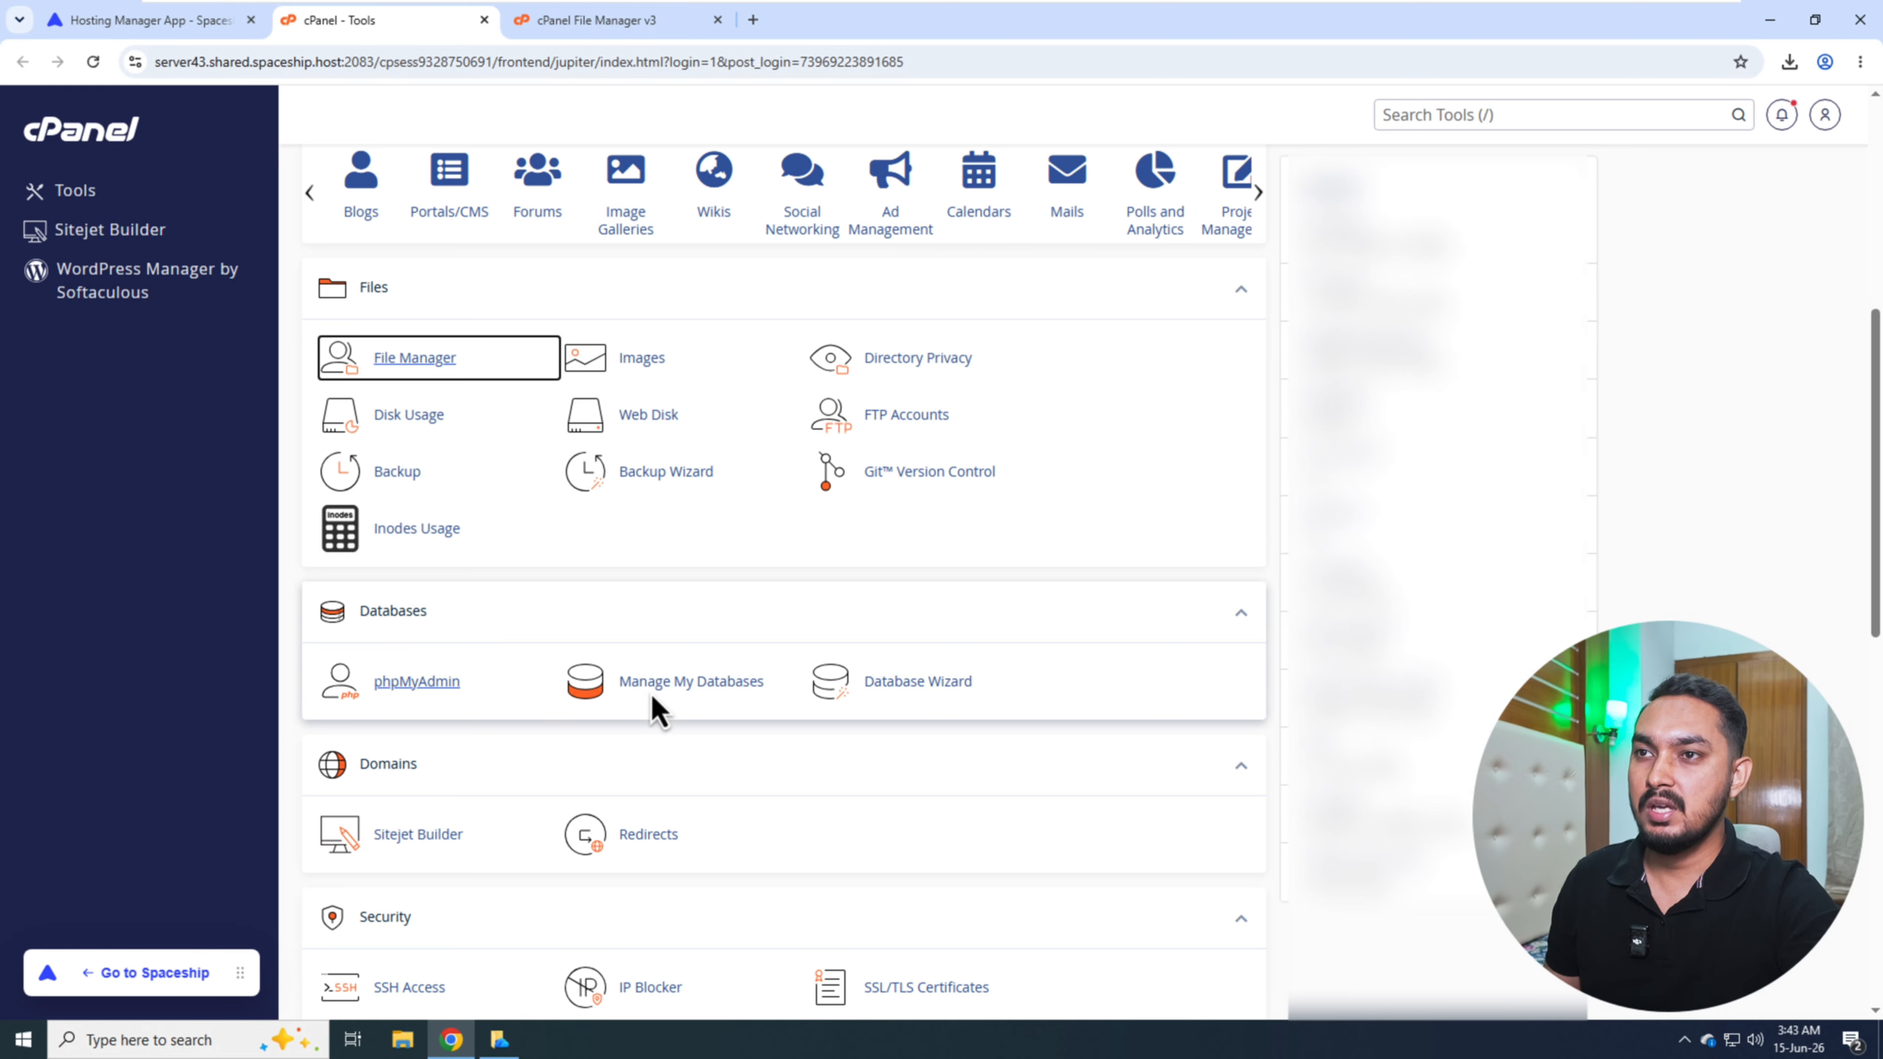
click(953, 693)
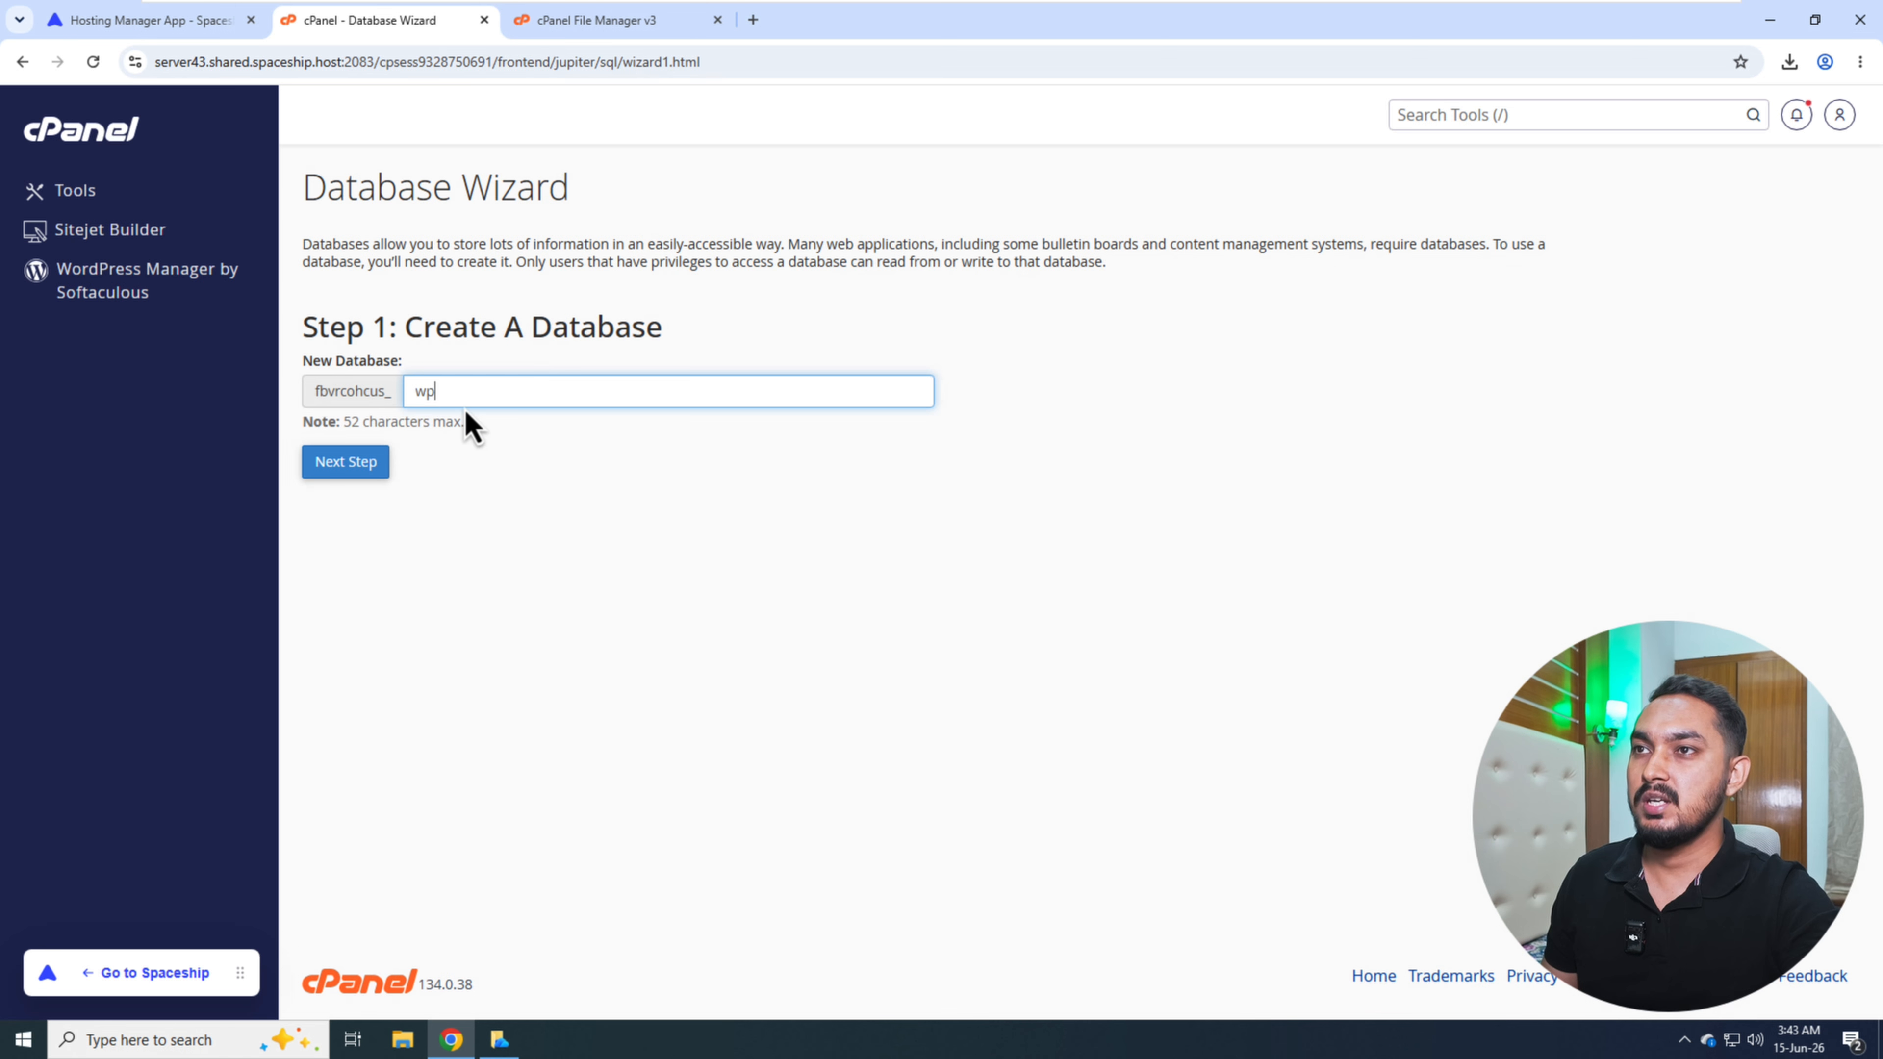
- Create a database with the suffix wp and a user wpuser with a generated password, saving the login in the browser
click(360, 470)
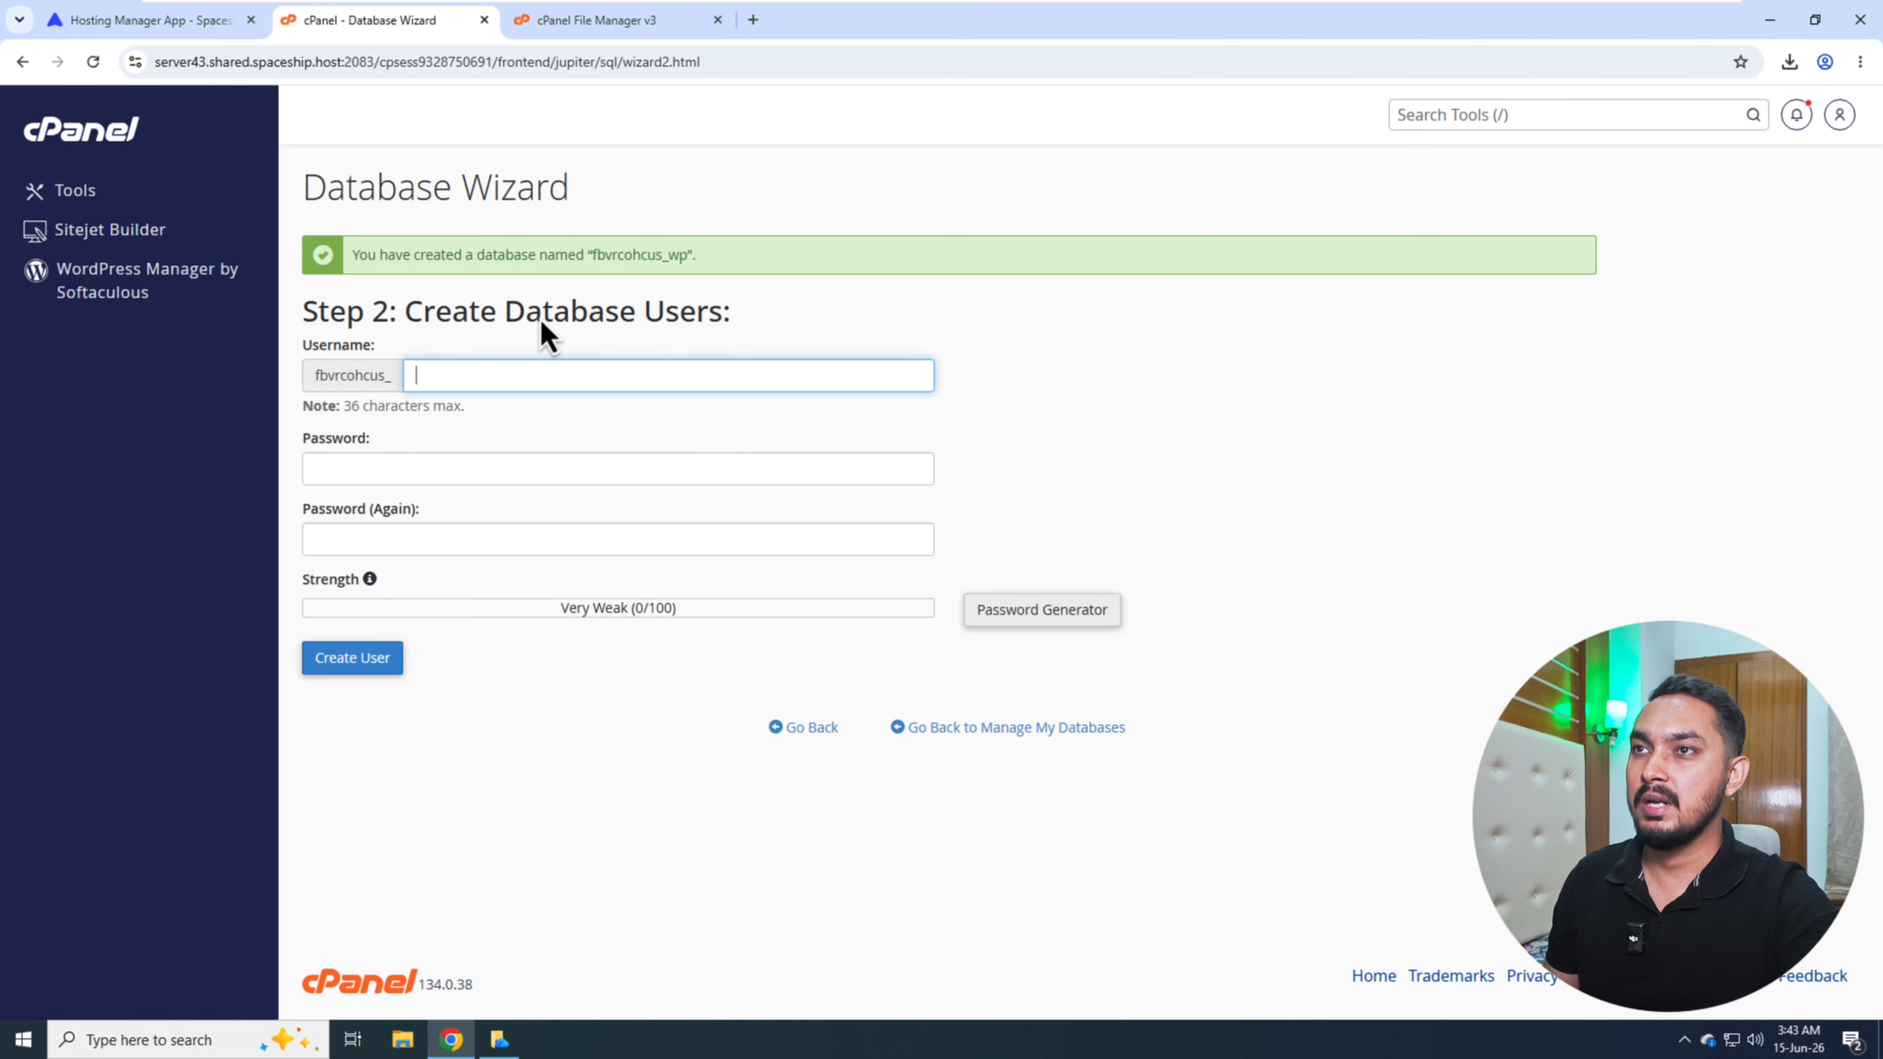
click(433, 391)
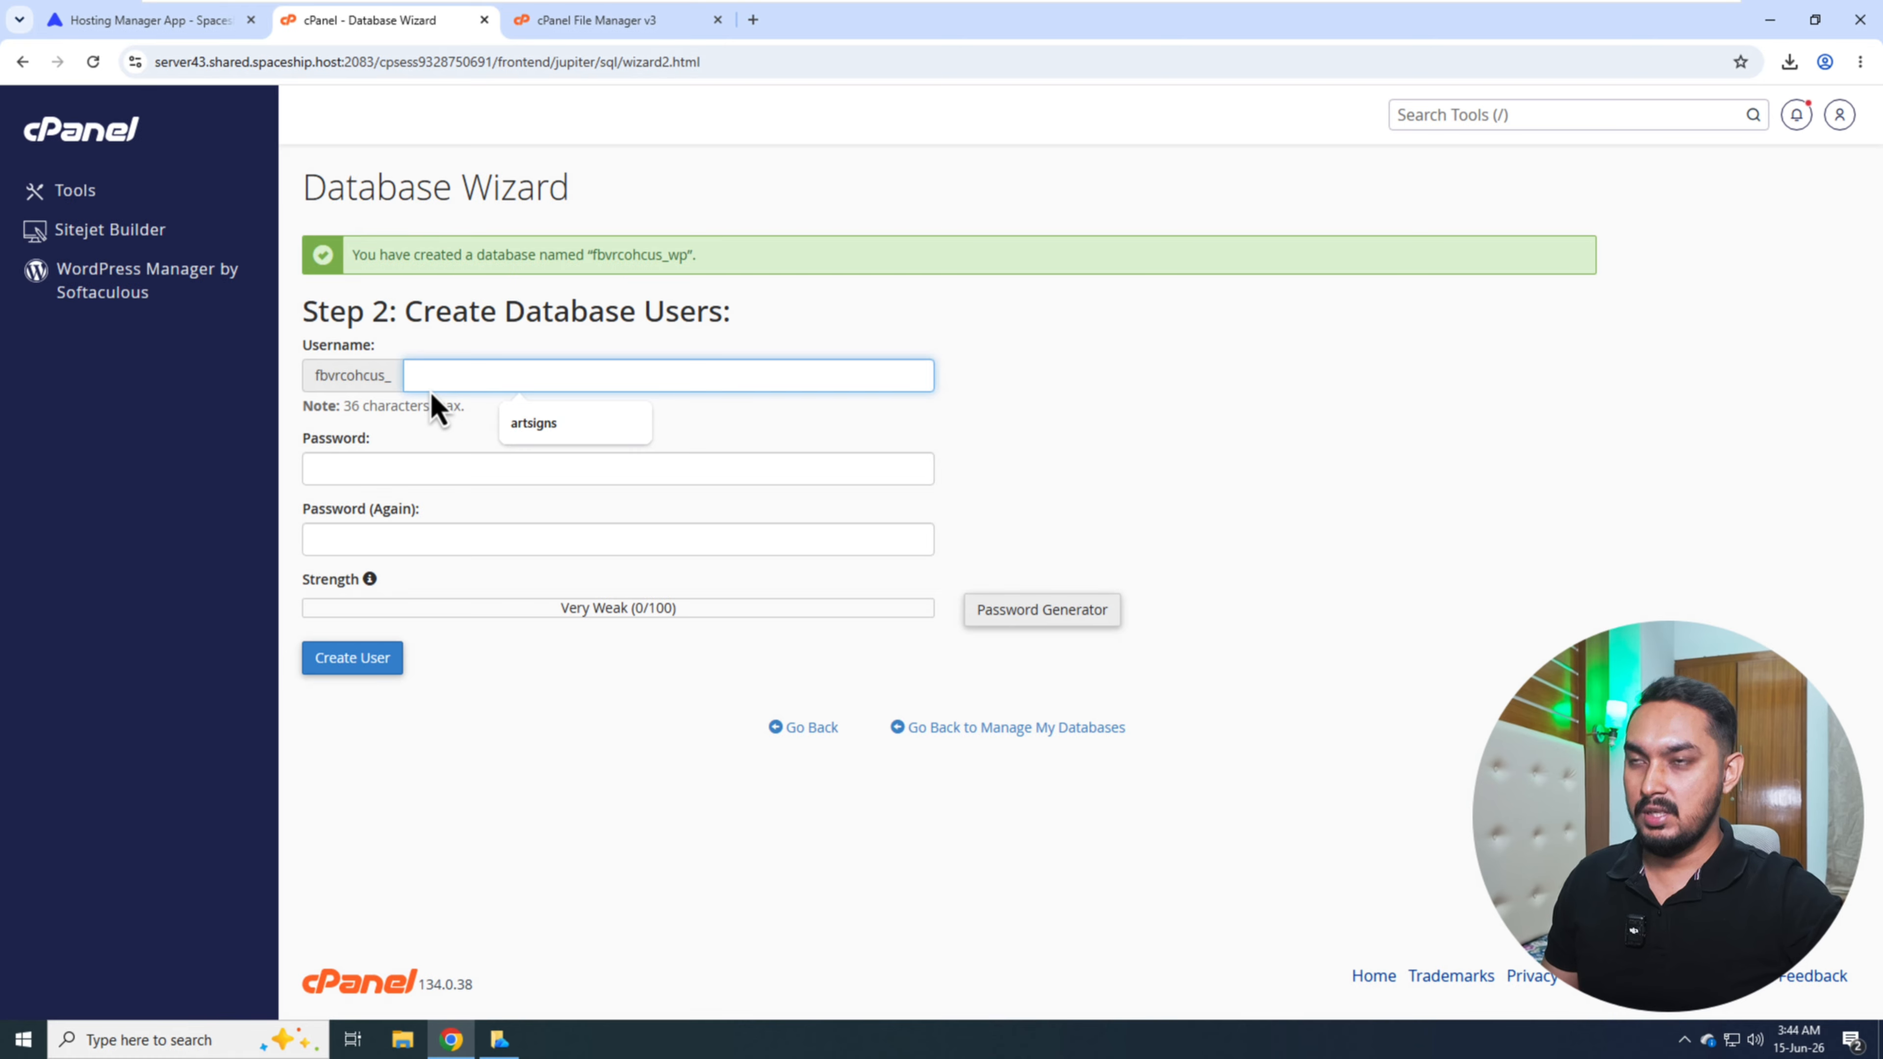
text(wpuser)
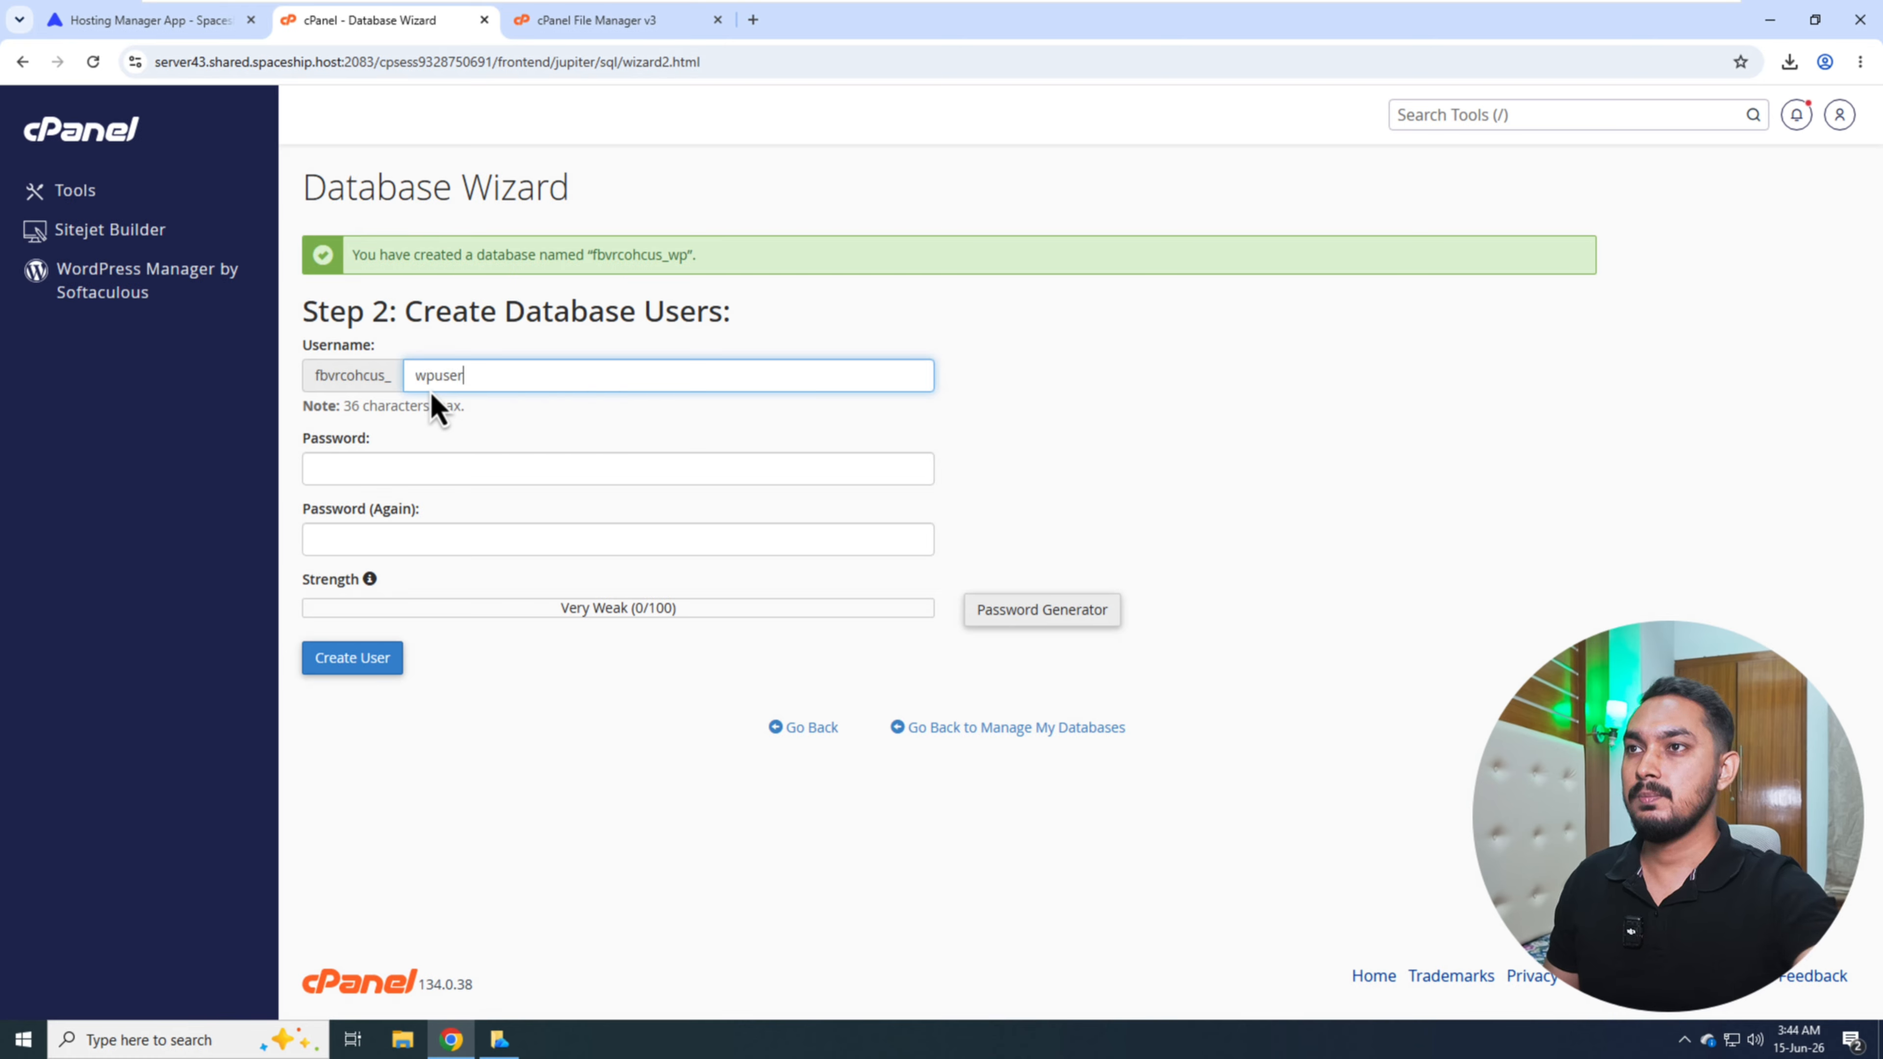
click(405, 467)
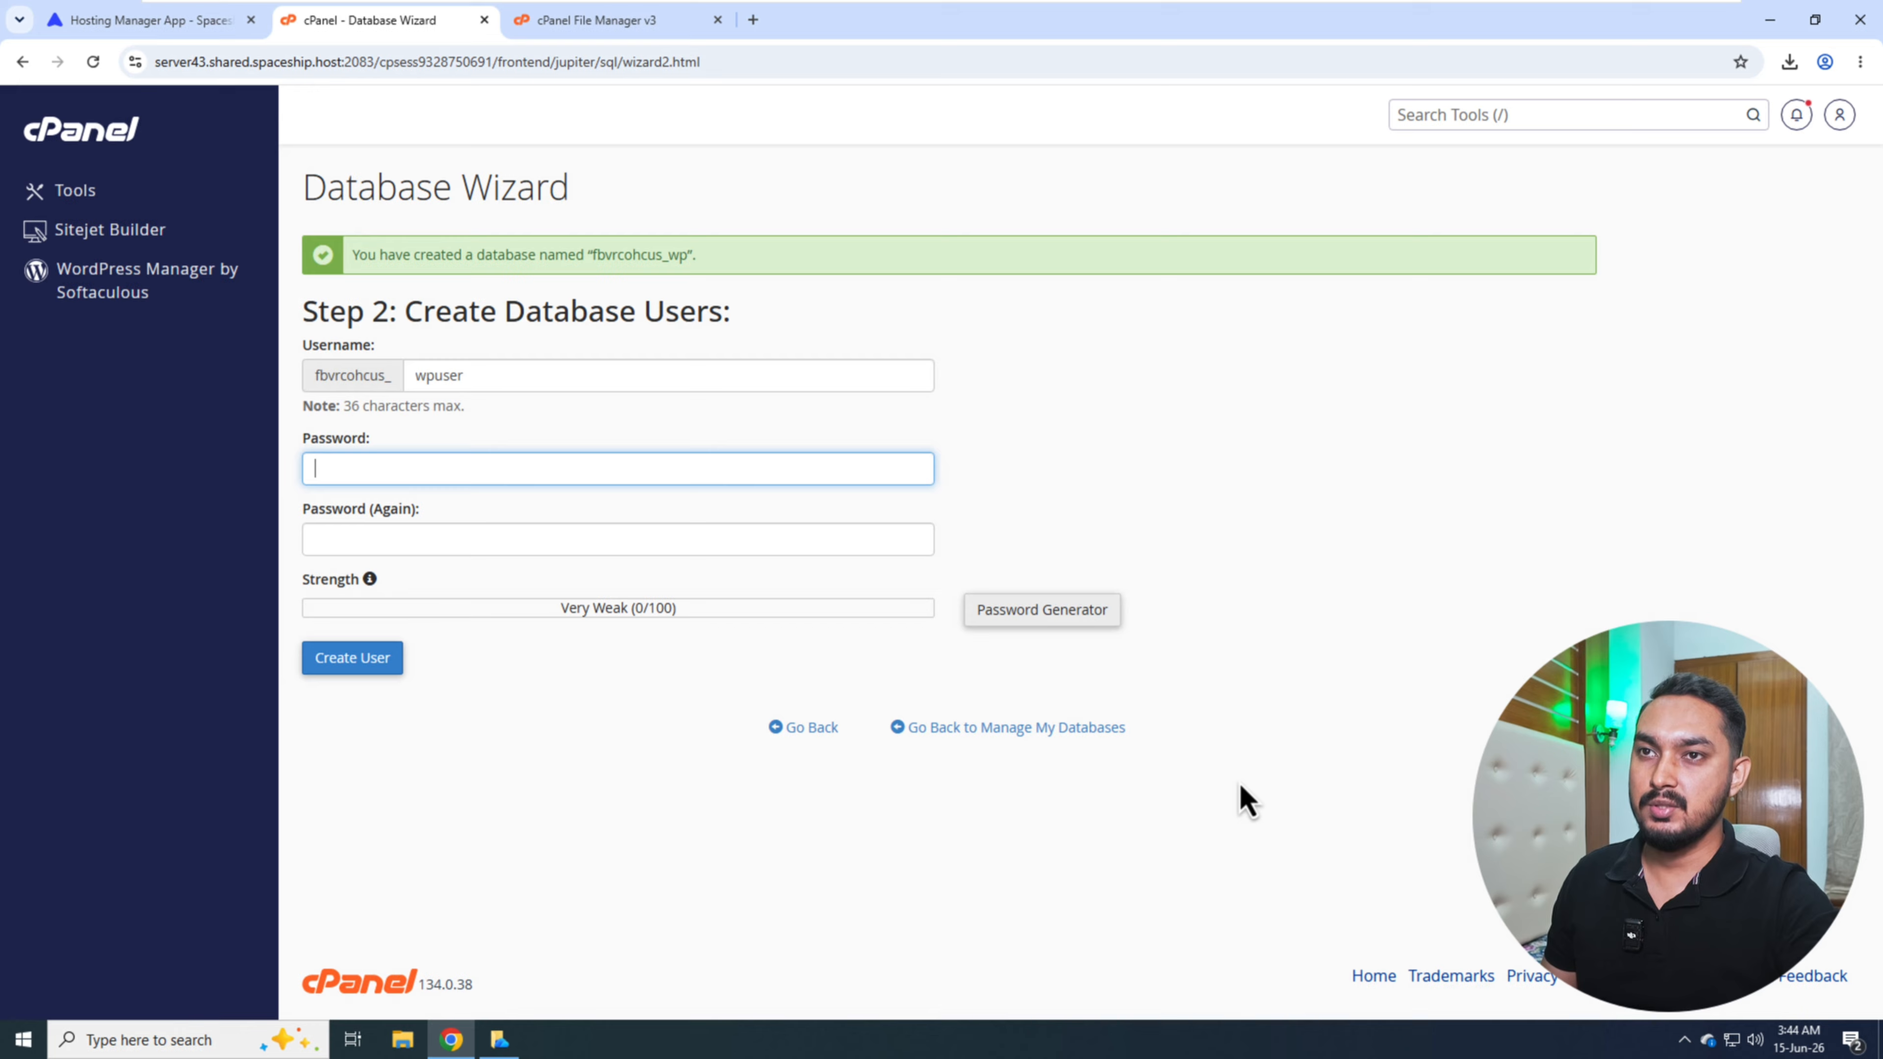
click(1025, 626)
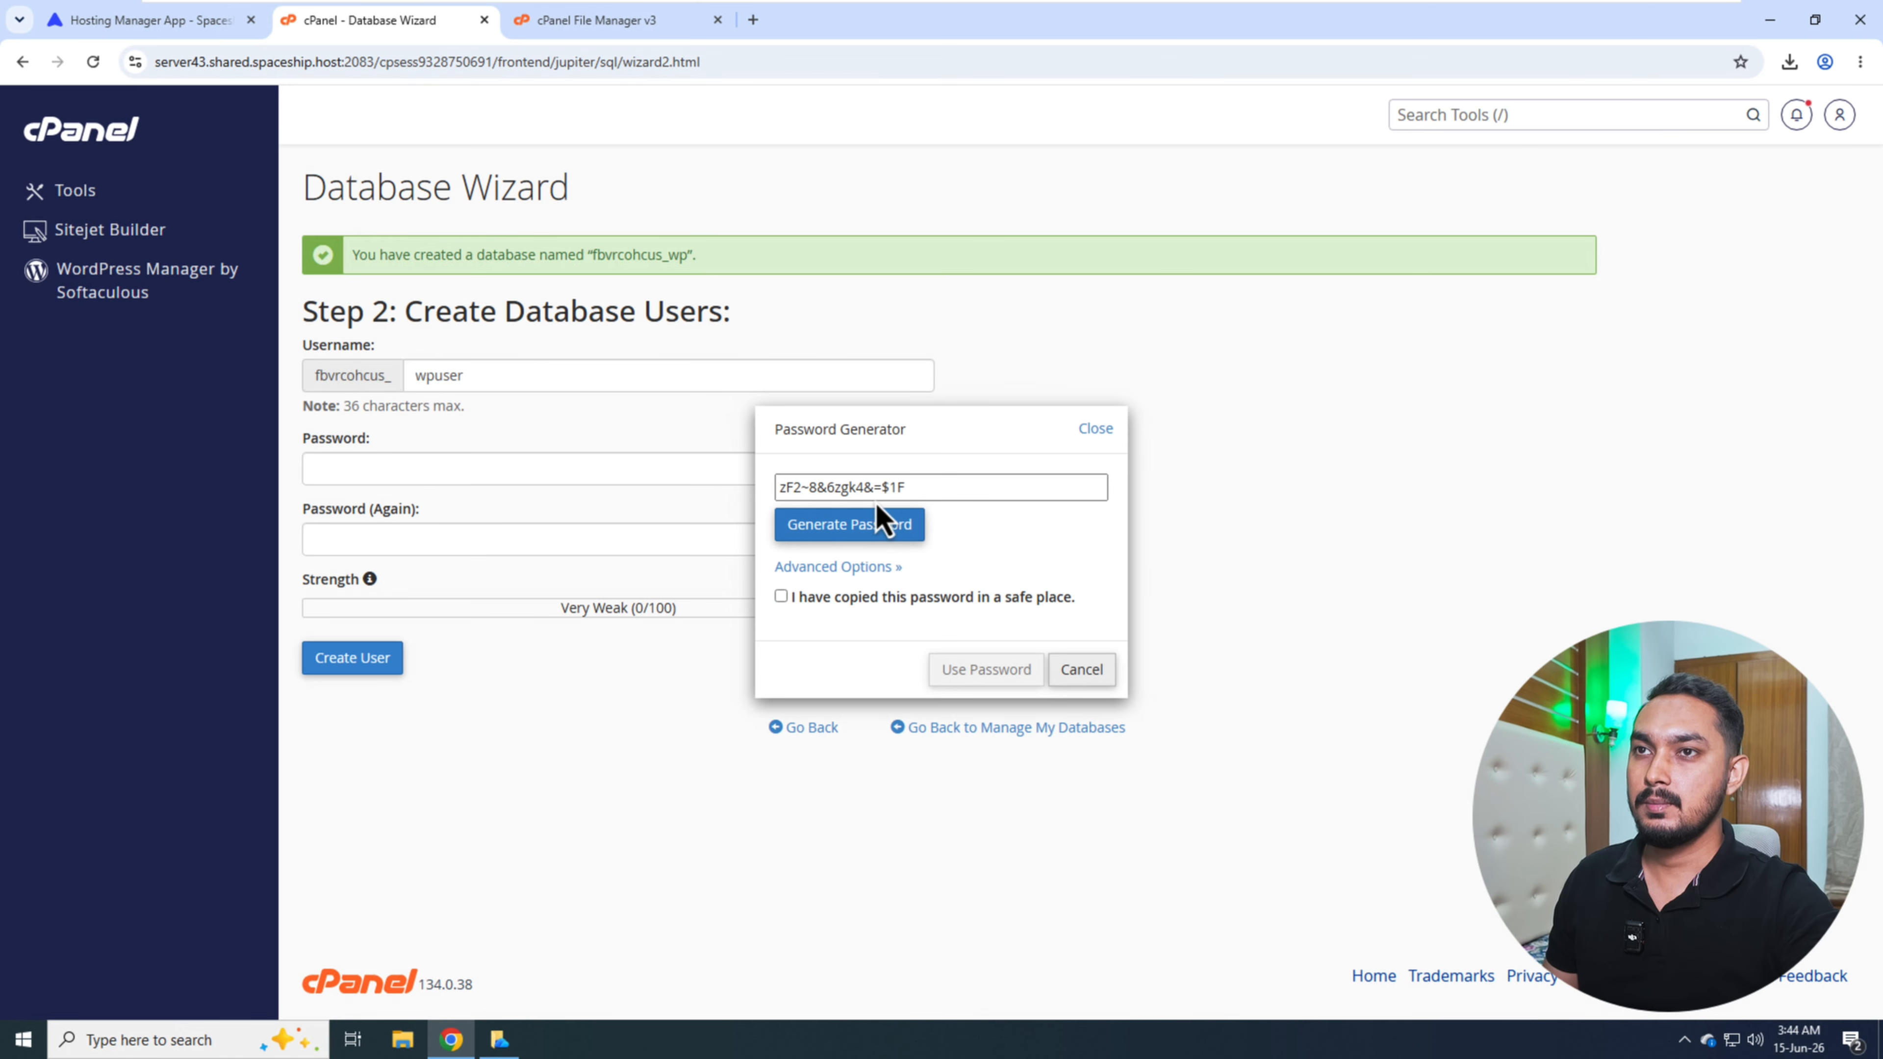
click(902, 493)
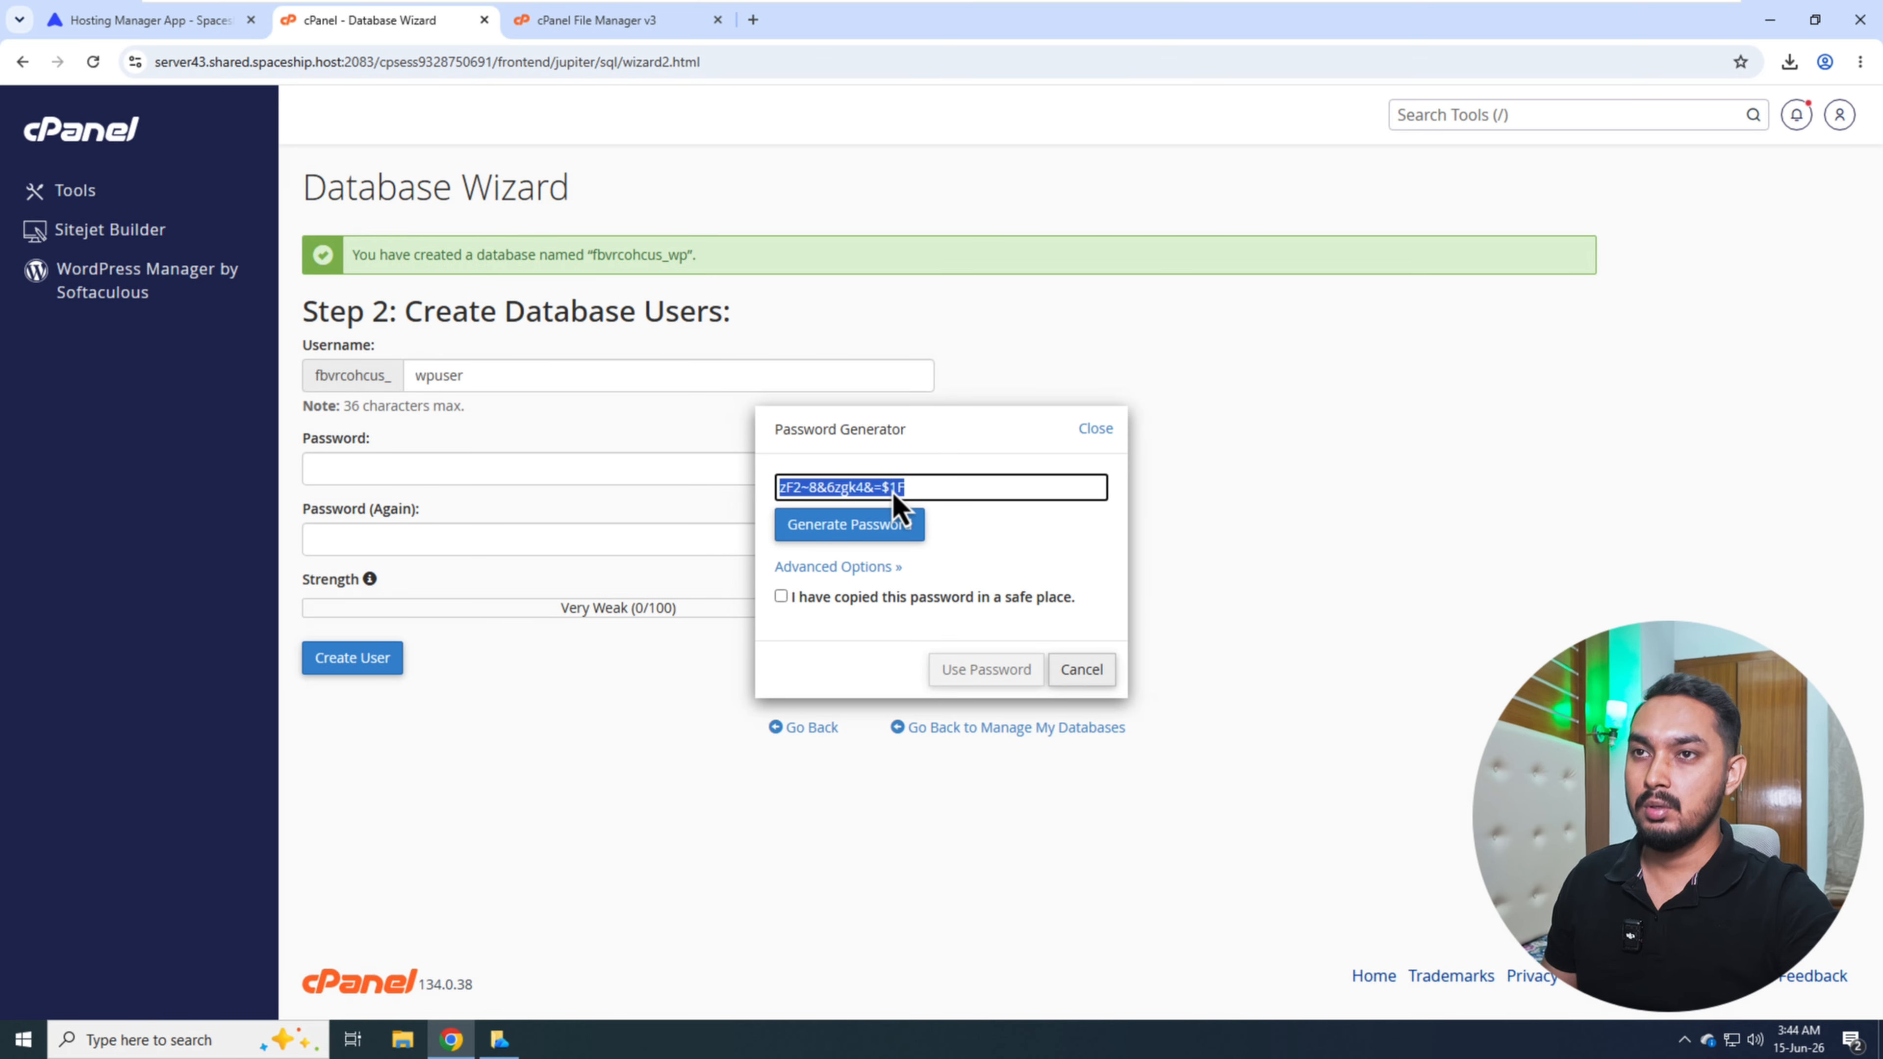
click(852, 598)
click(989, 672)
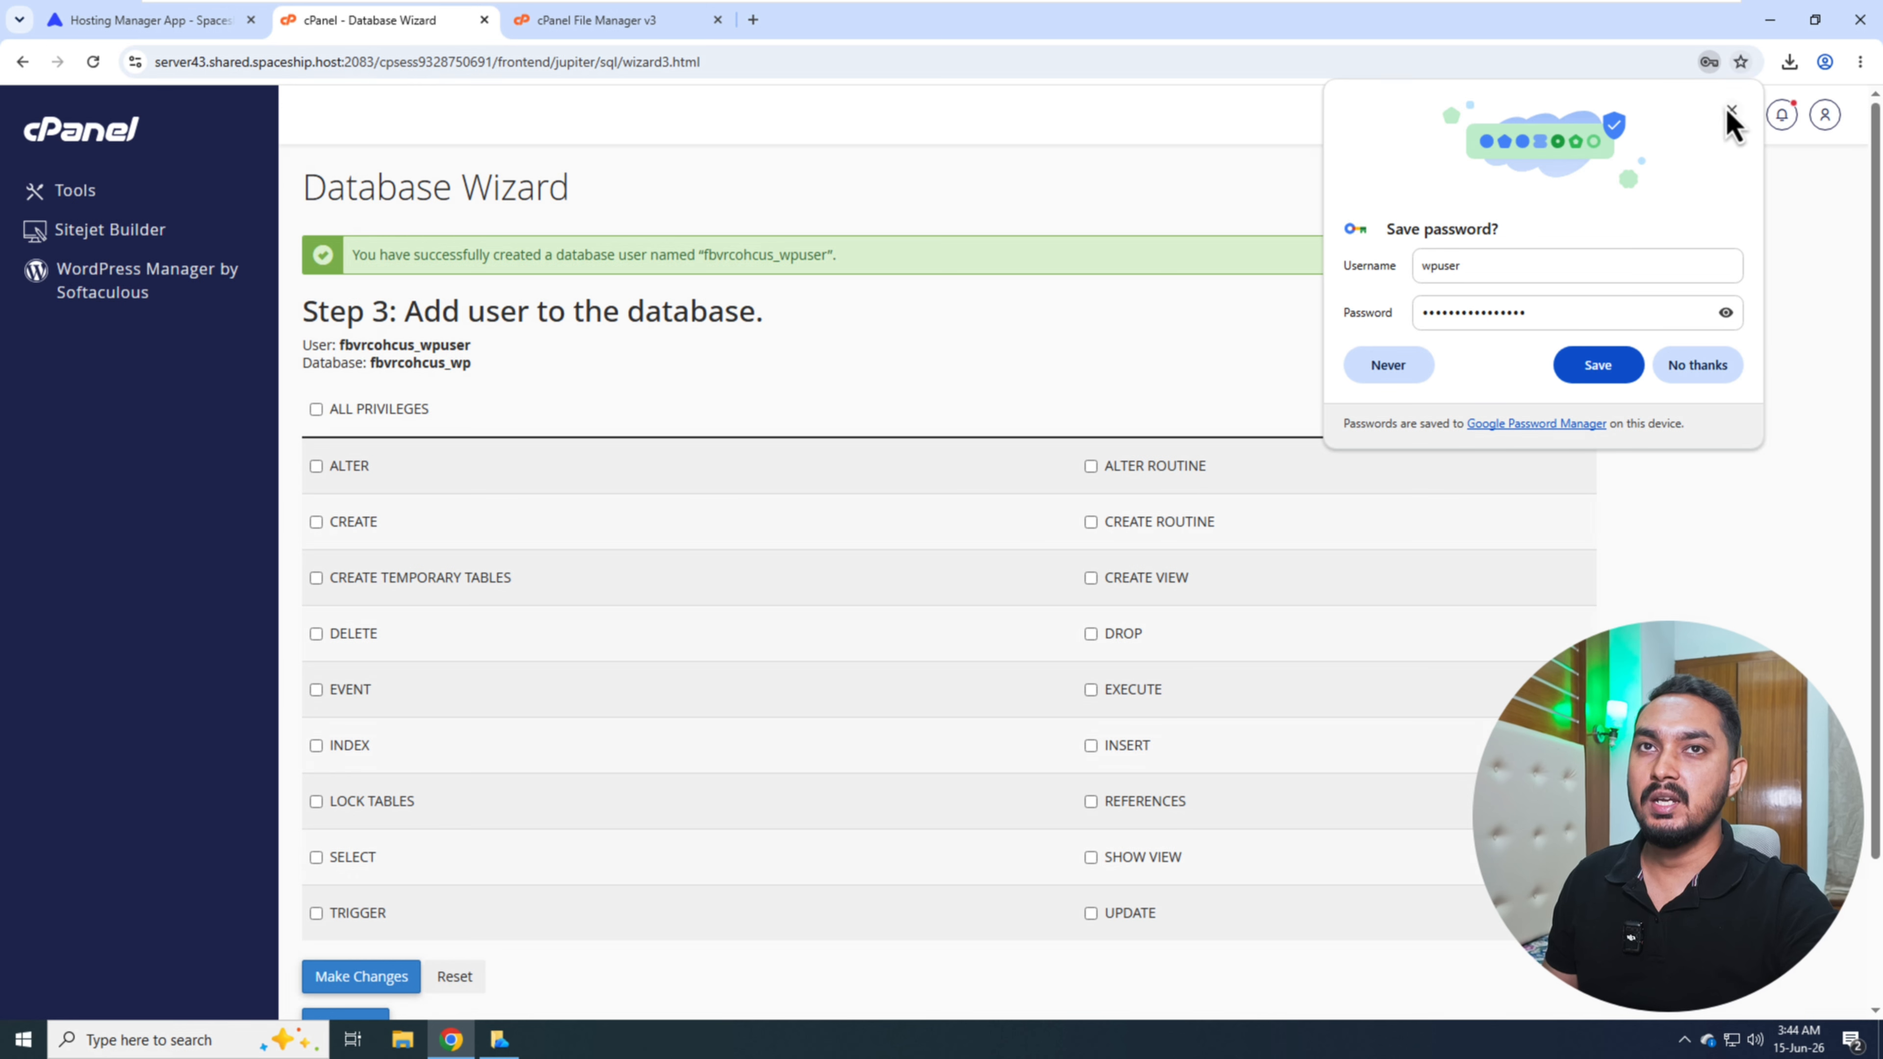
click(1597, 365)
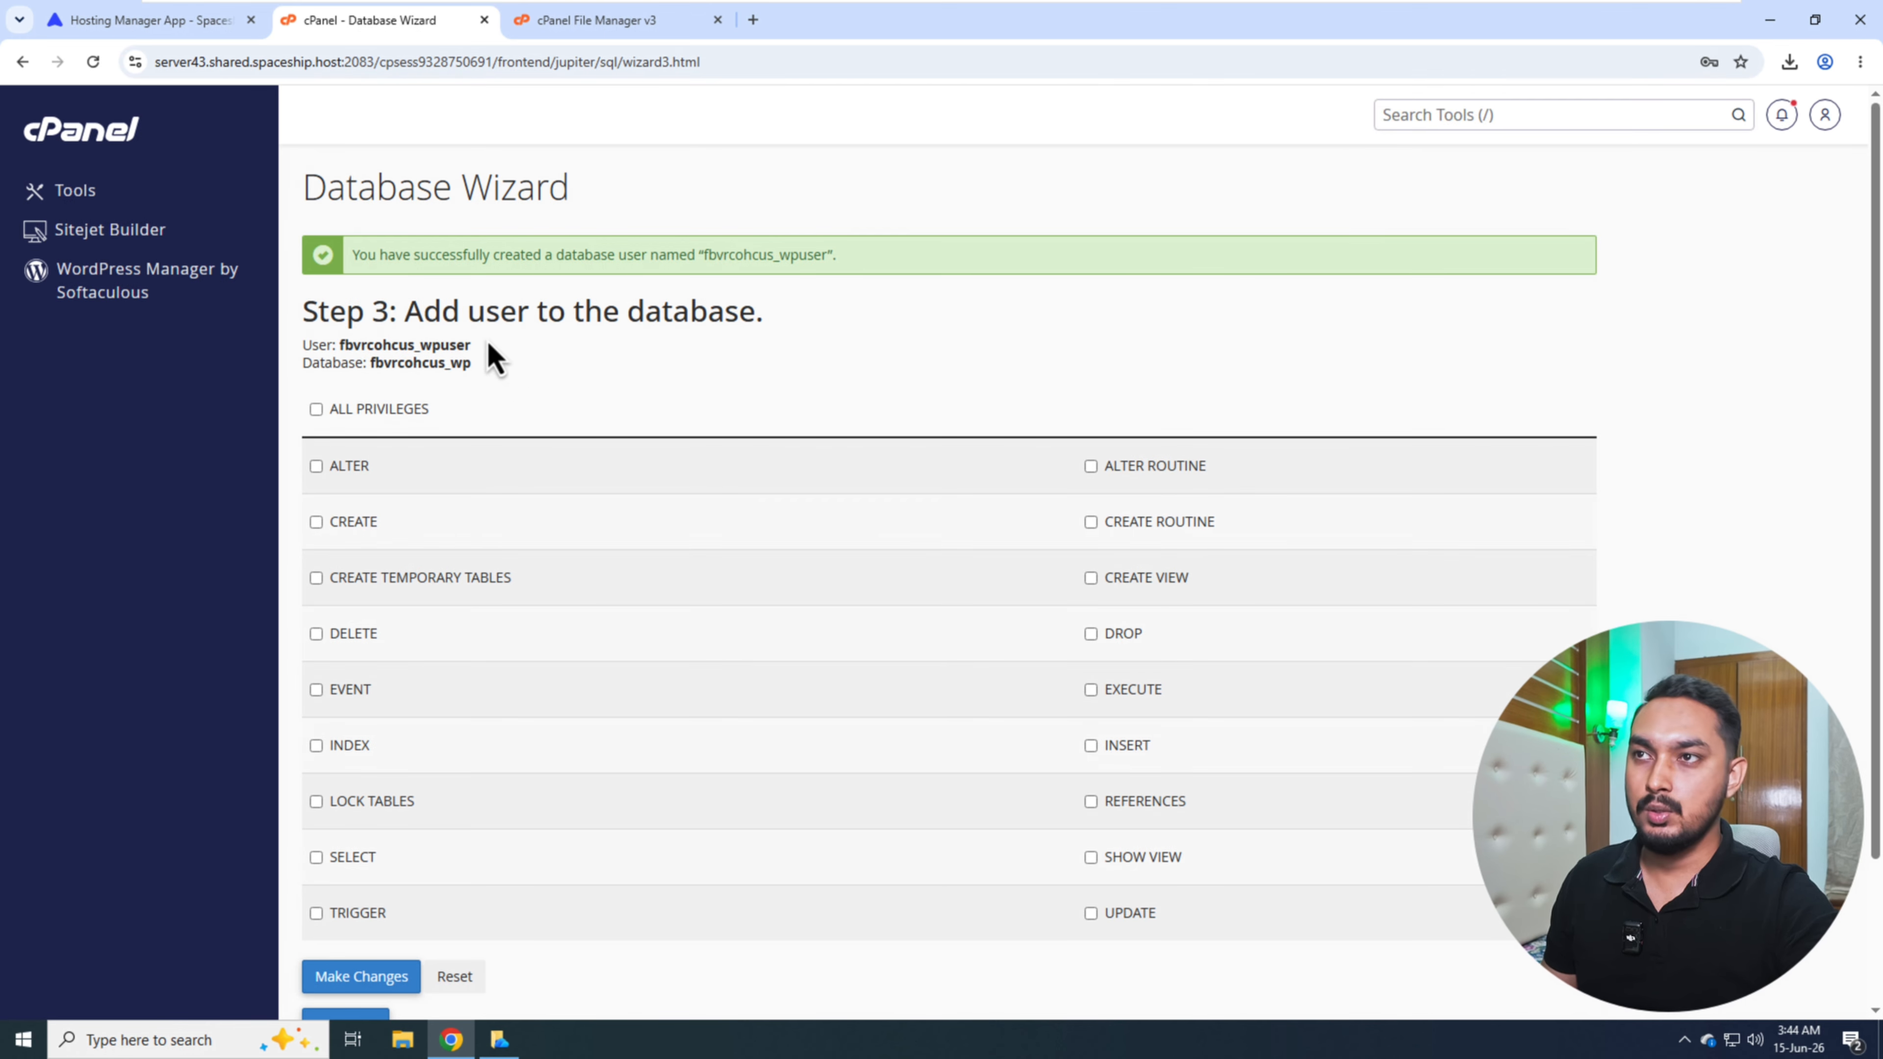
- Grant the new database user all privileges on the database and apply the changes
click(318, 413)
scroll(534, 815, down, 2)
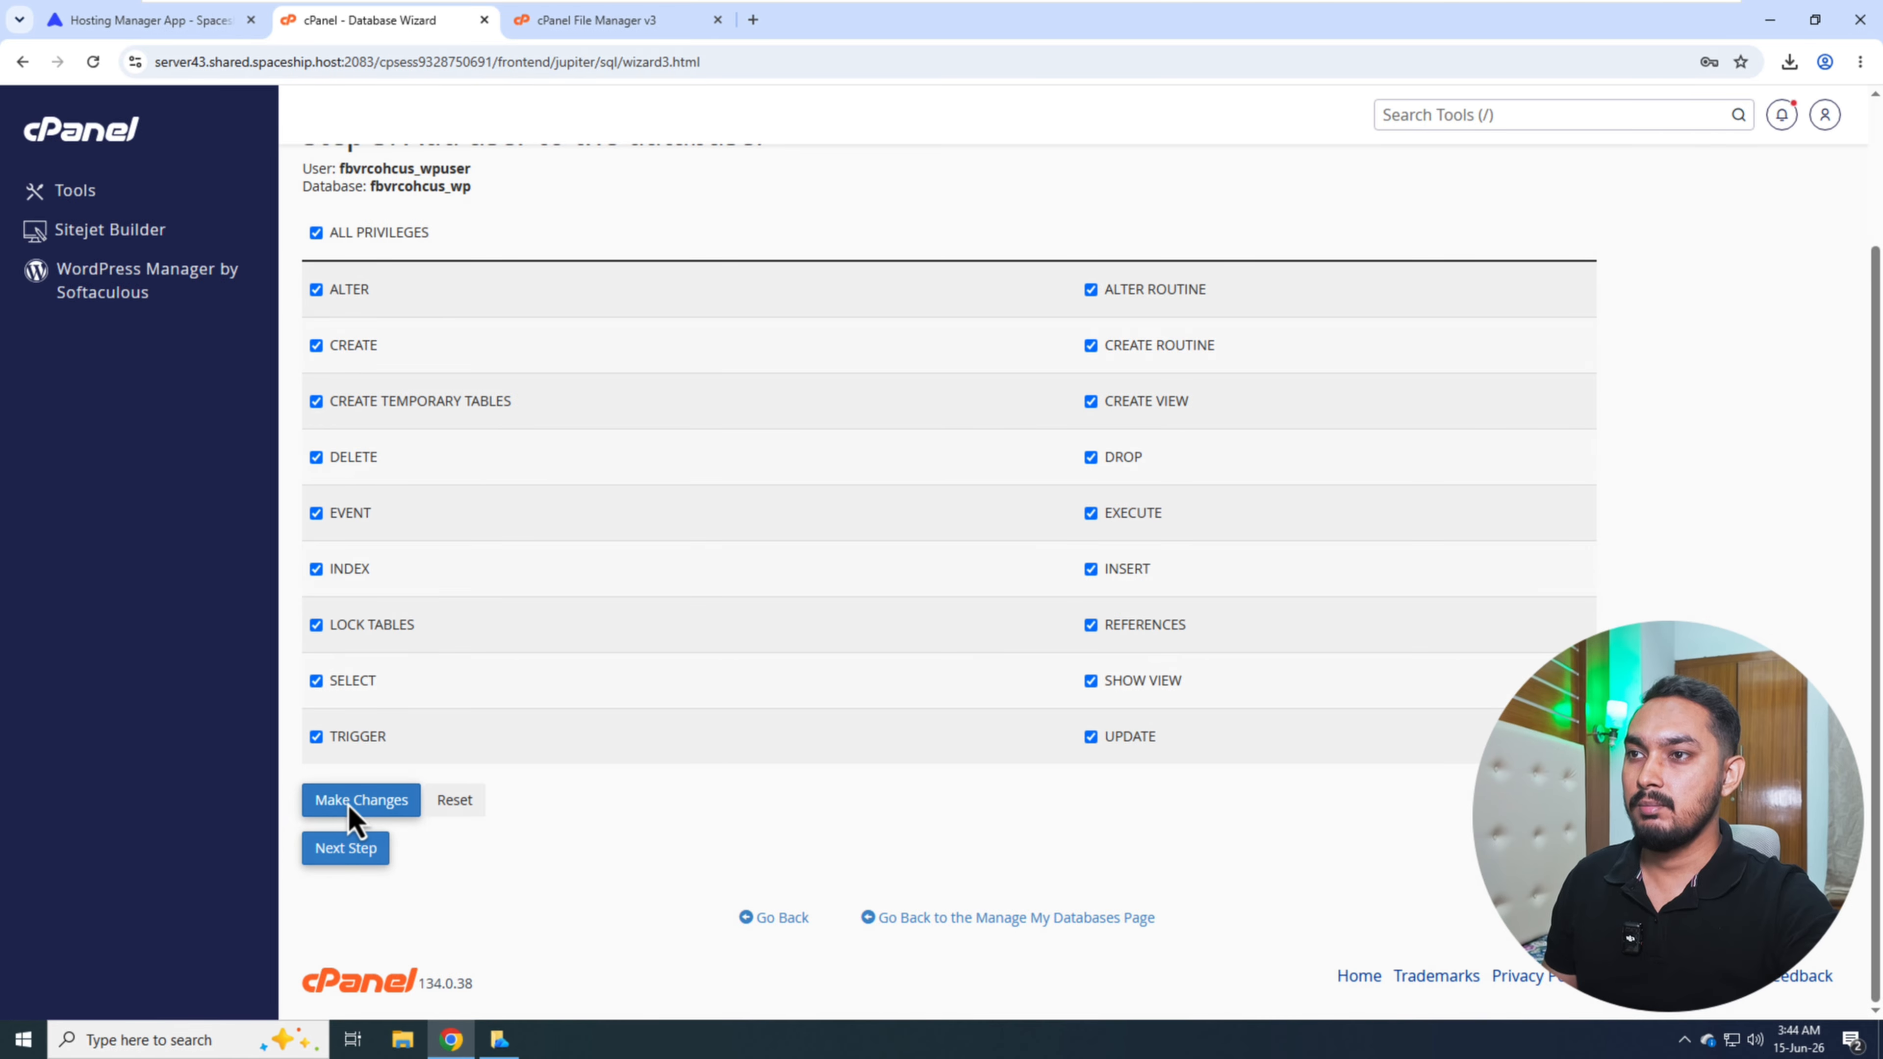
click(347, 803)
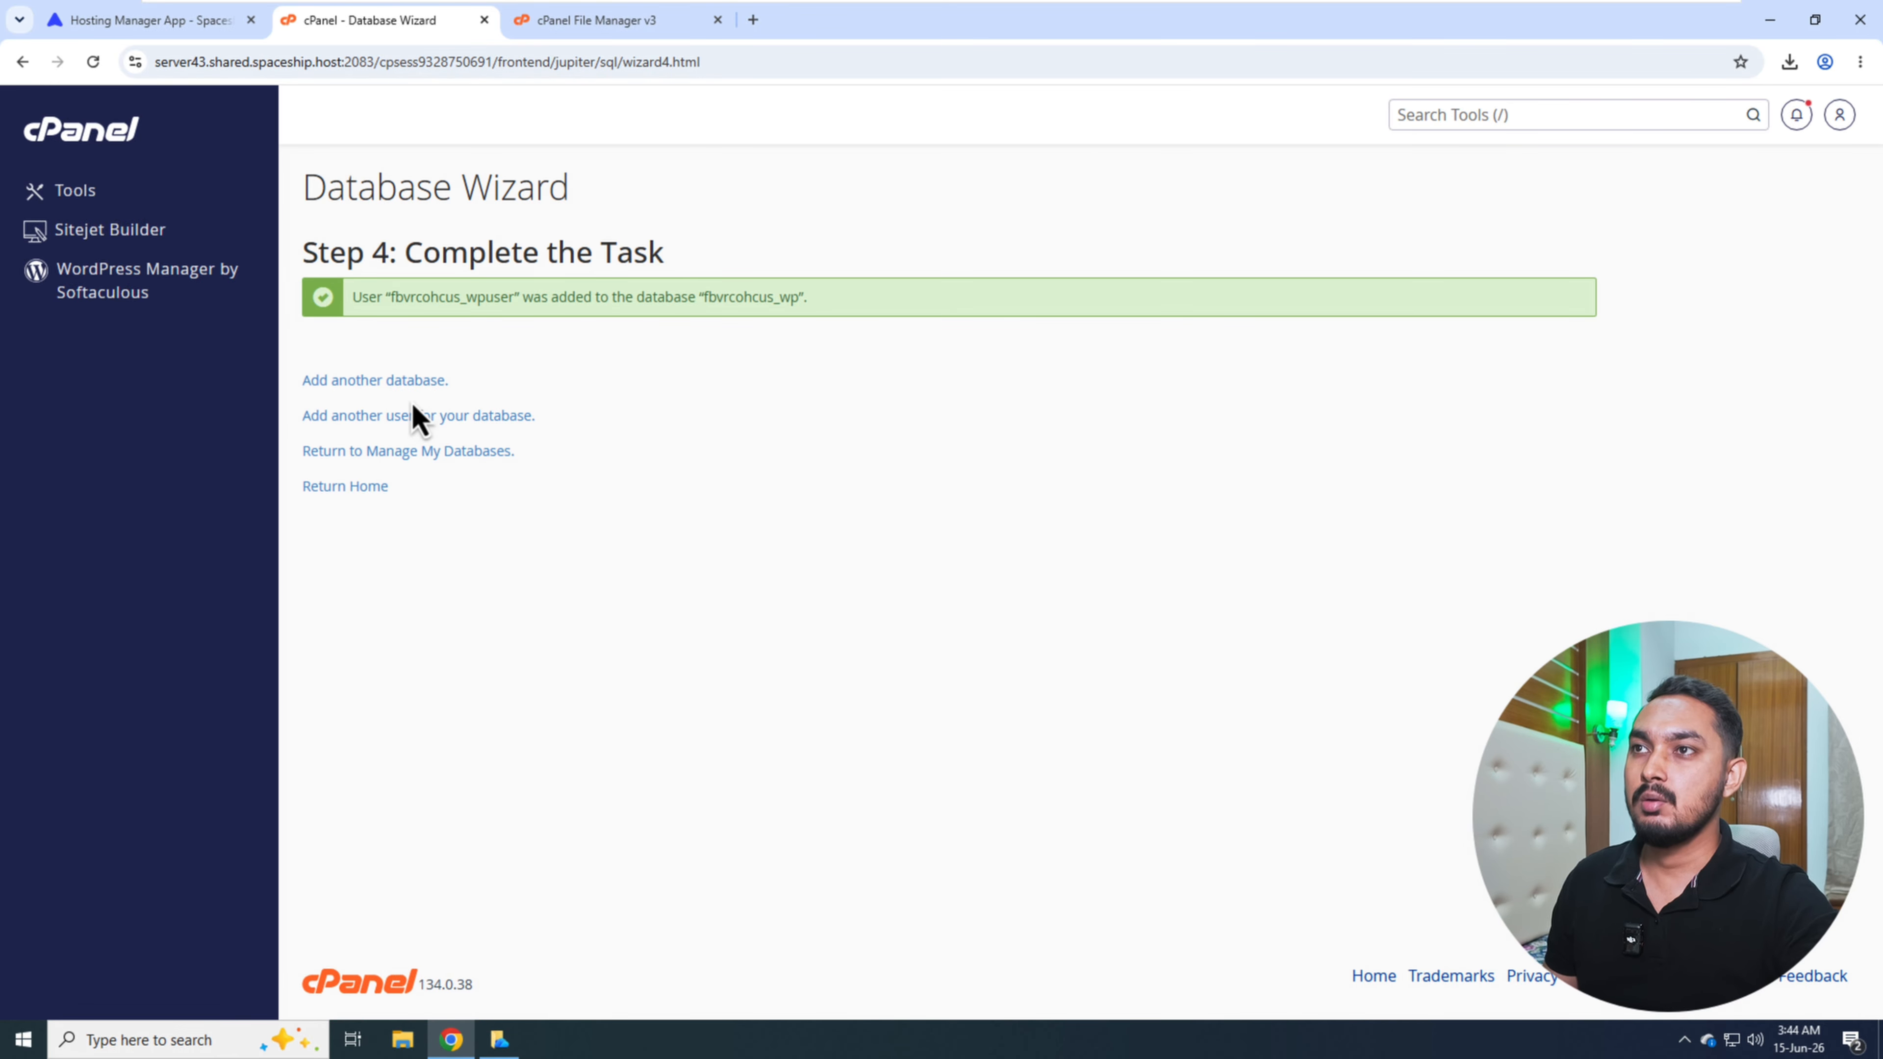
- Return to the public_html files and open wp-config.php for editing
click(590, 26)
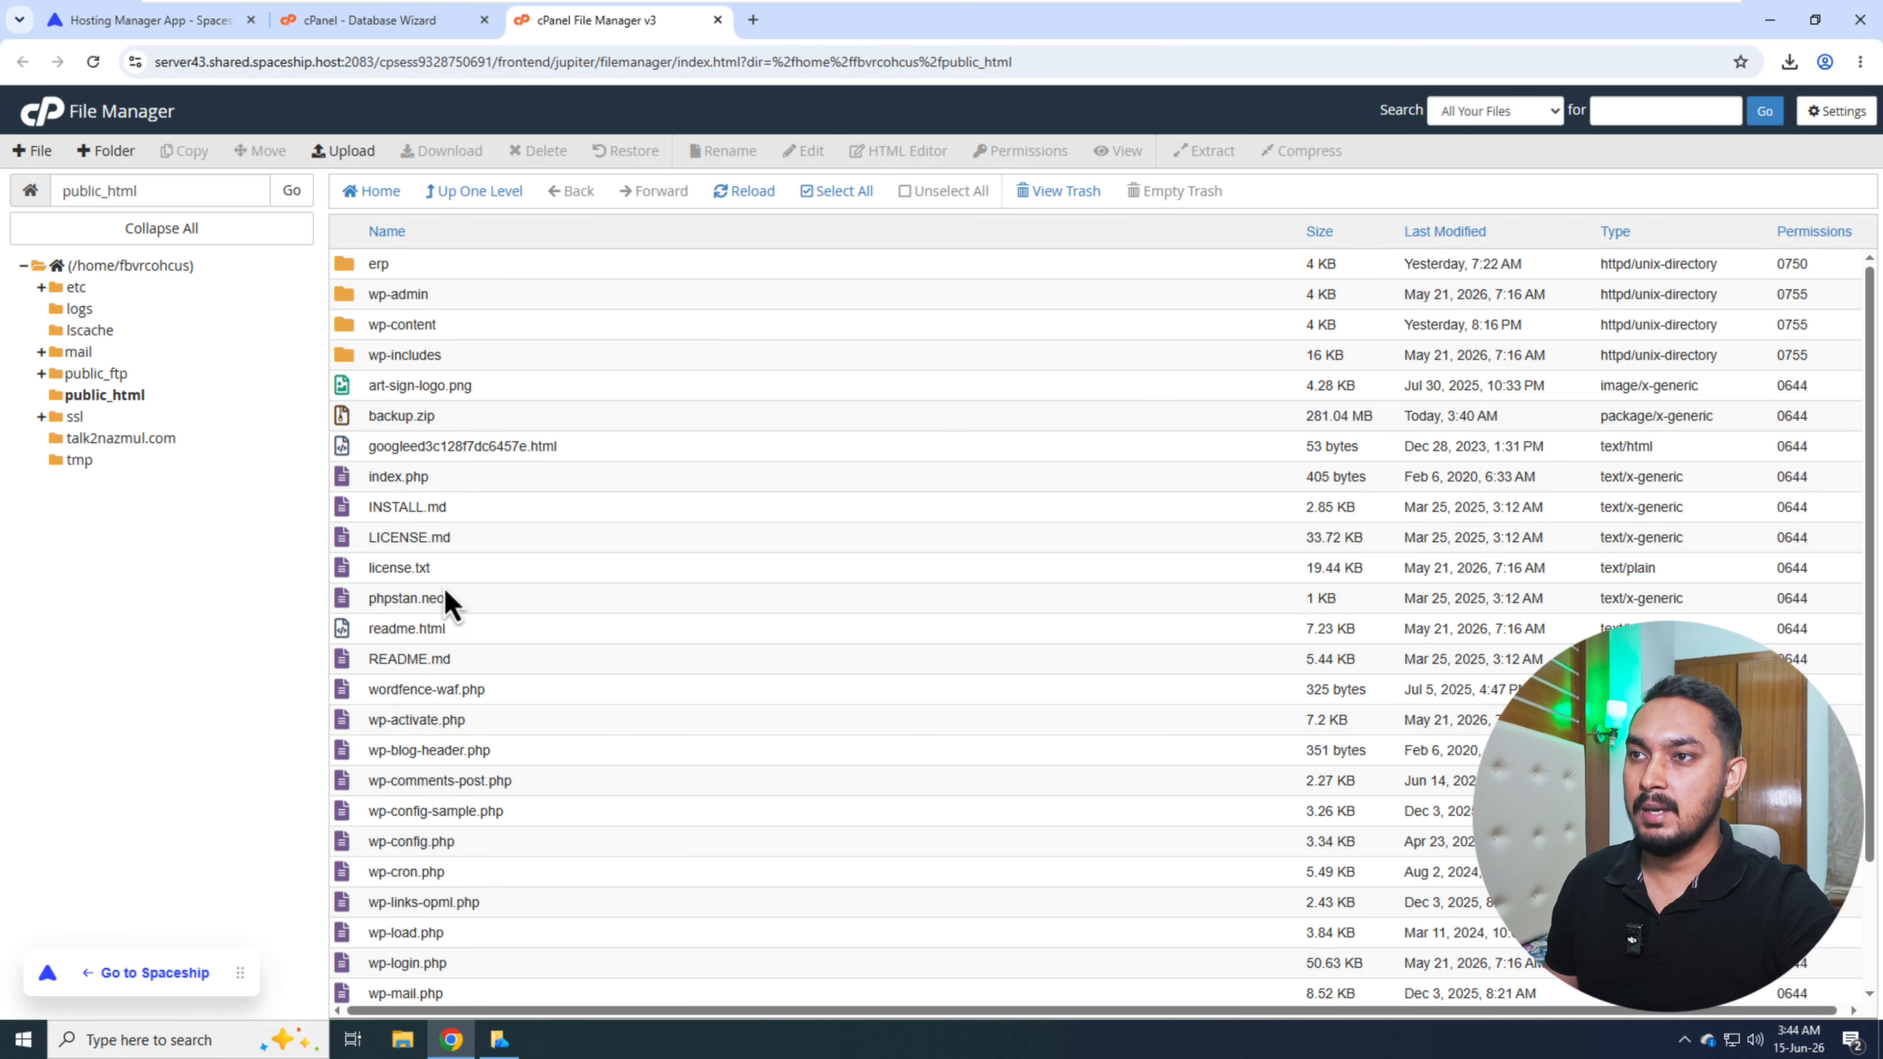
scroll(416, 768, down, 1)
scroll(416, 768, down, 3)
click(505, 747)
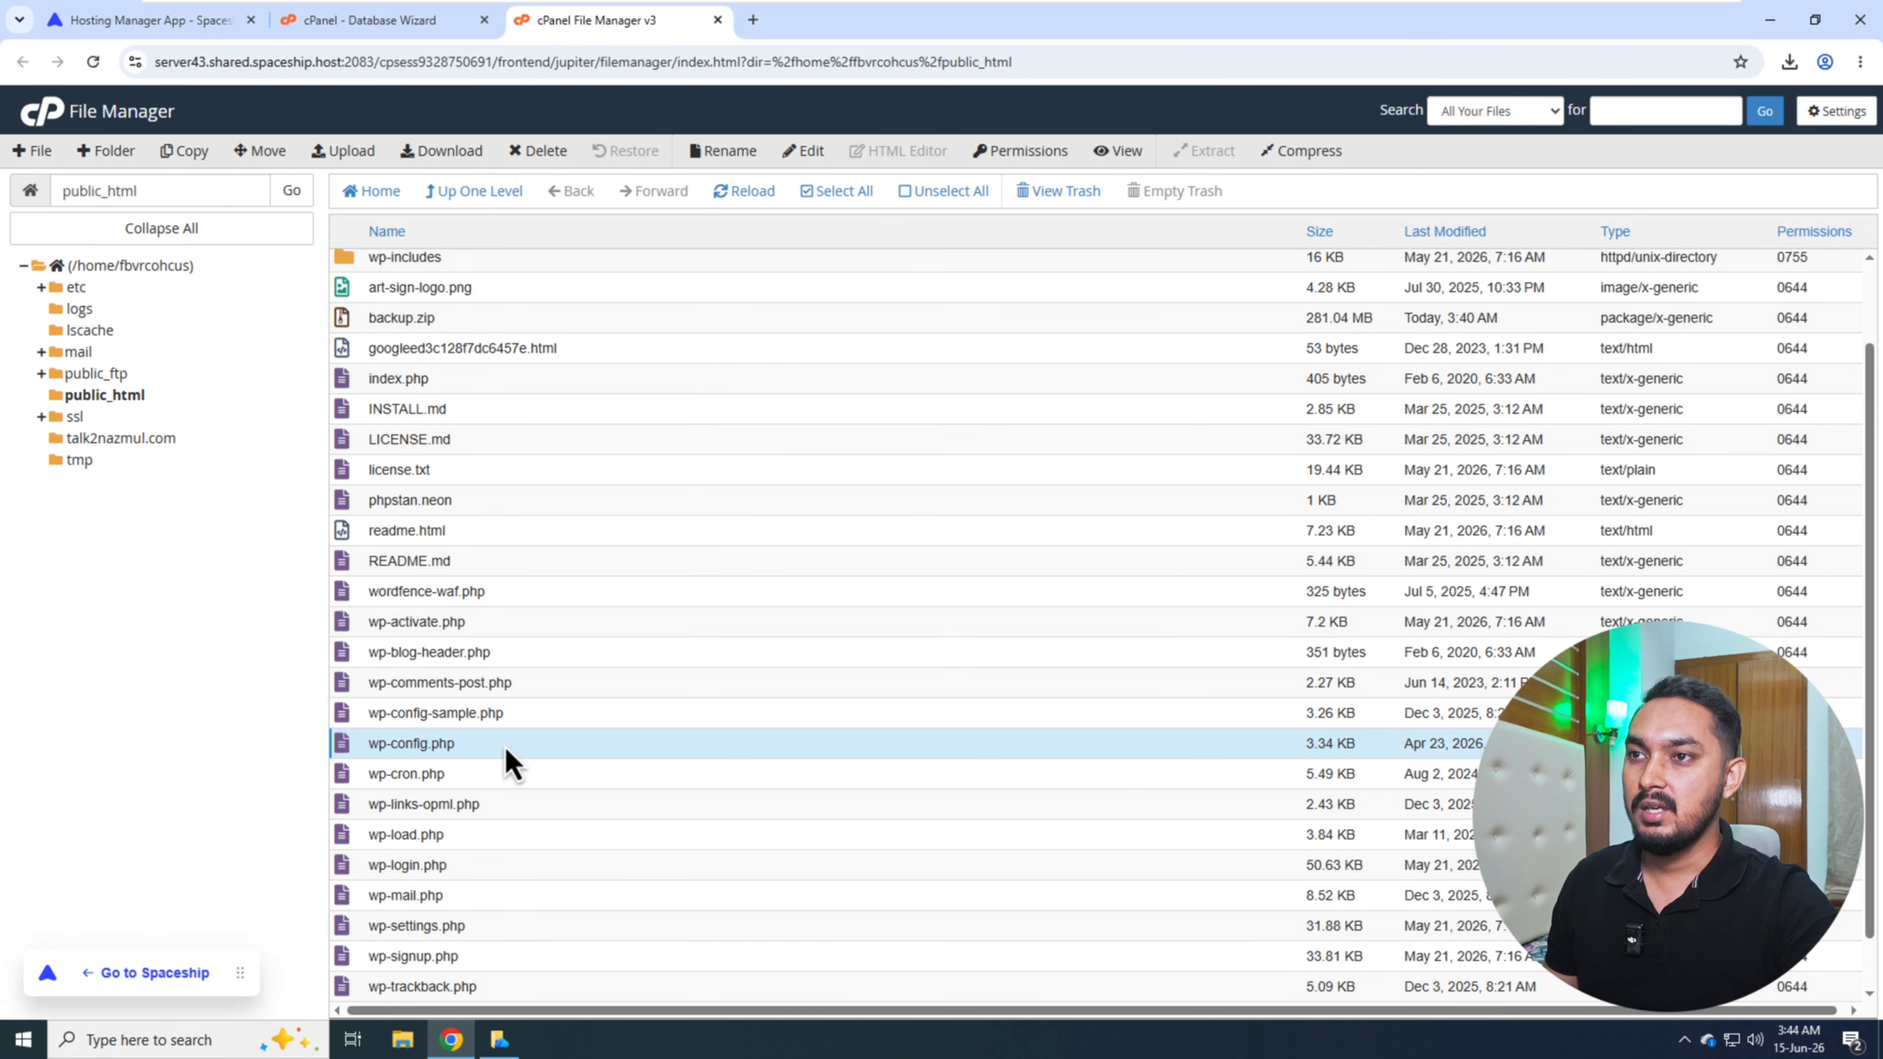
right_click(507, 750)
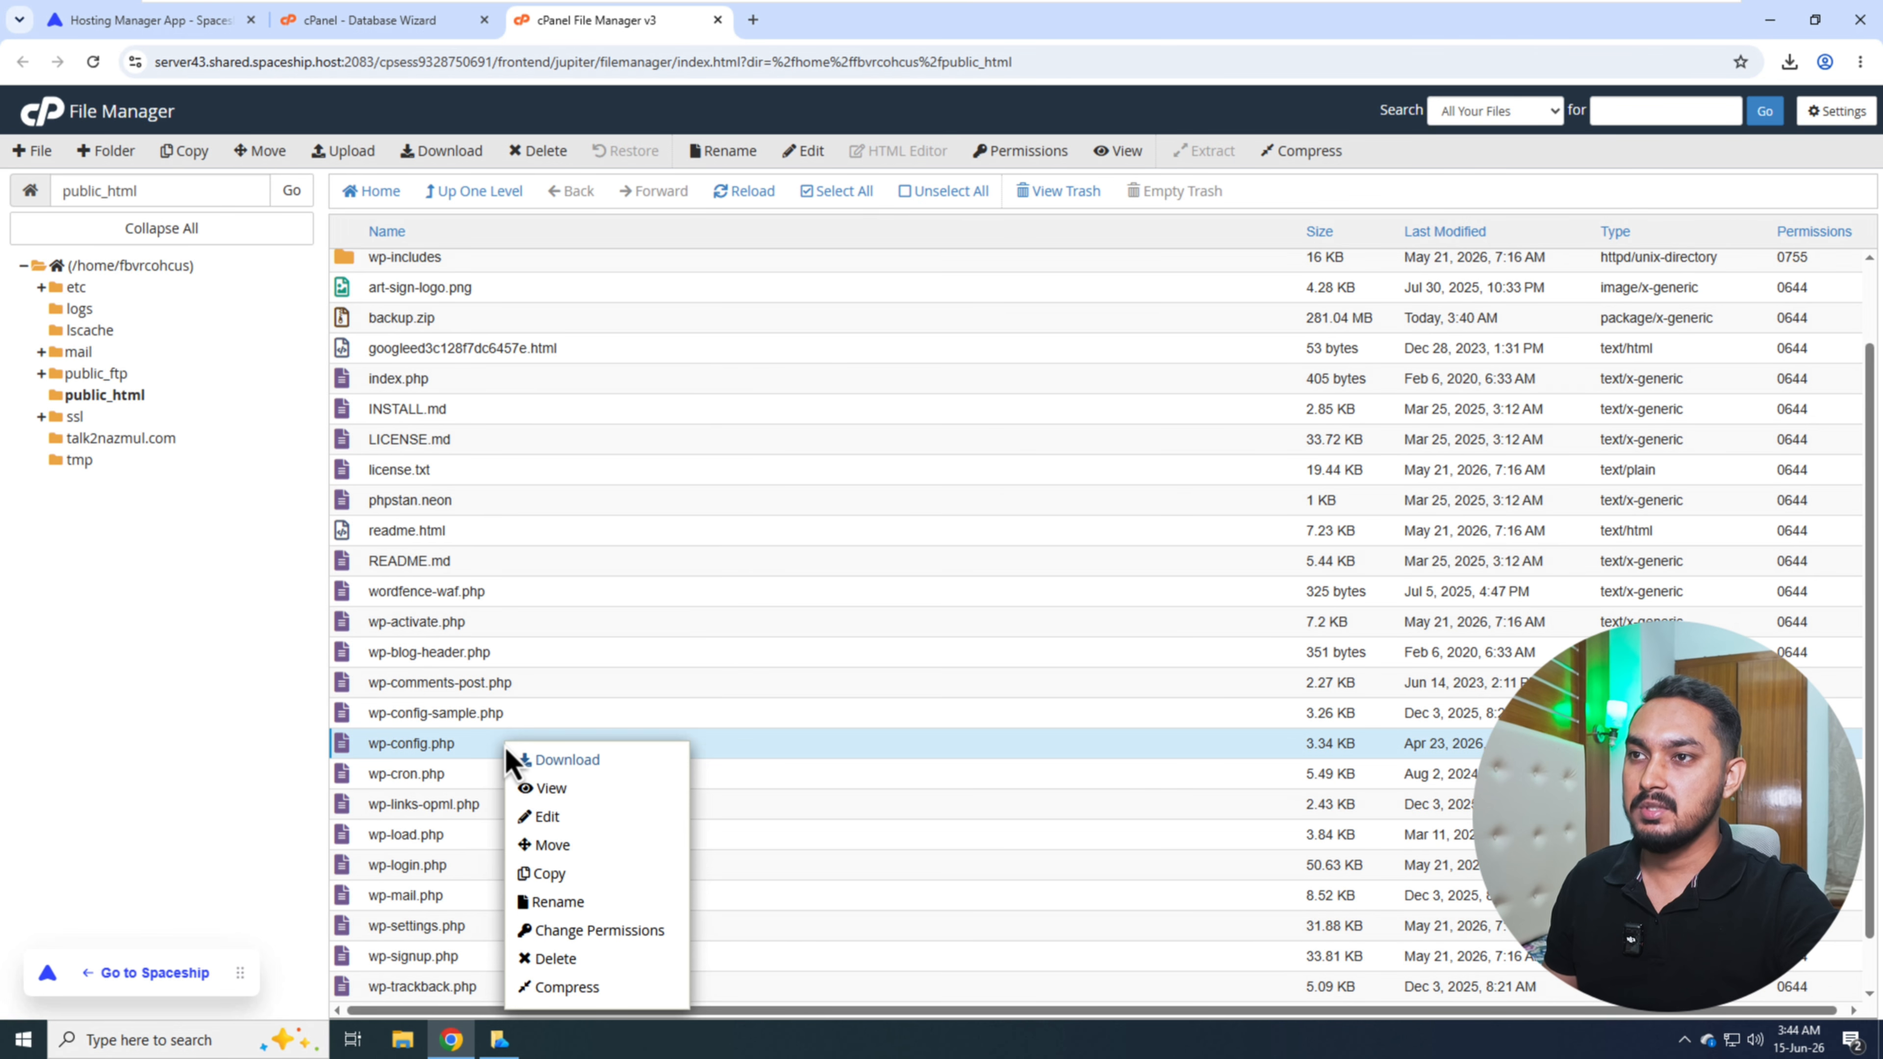
click(565, 825)
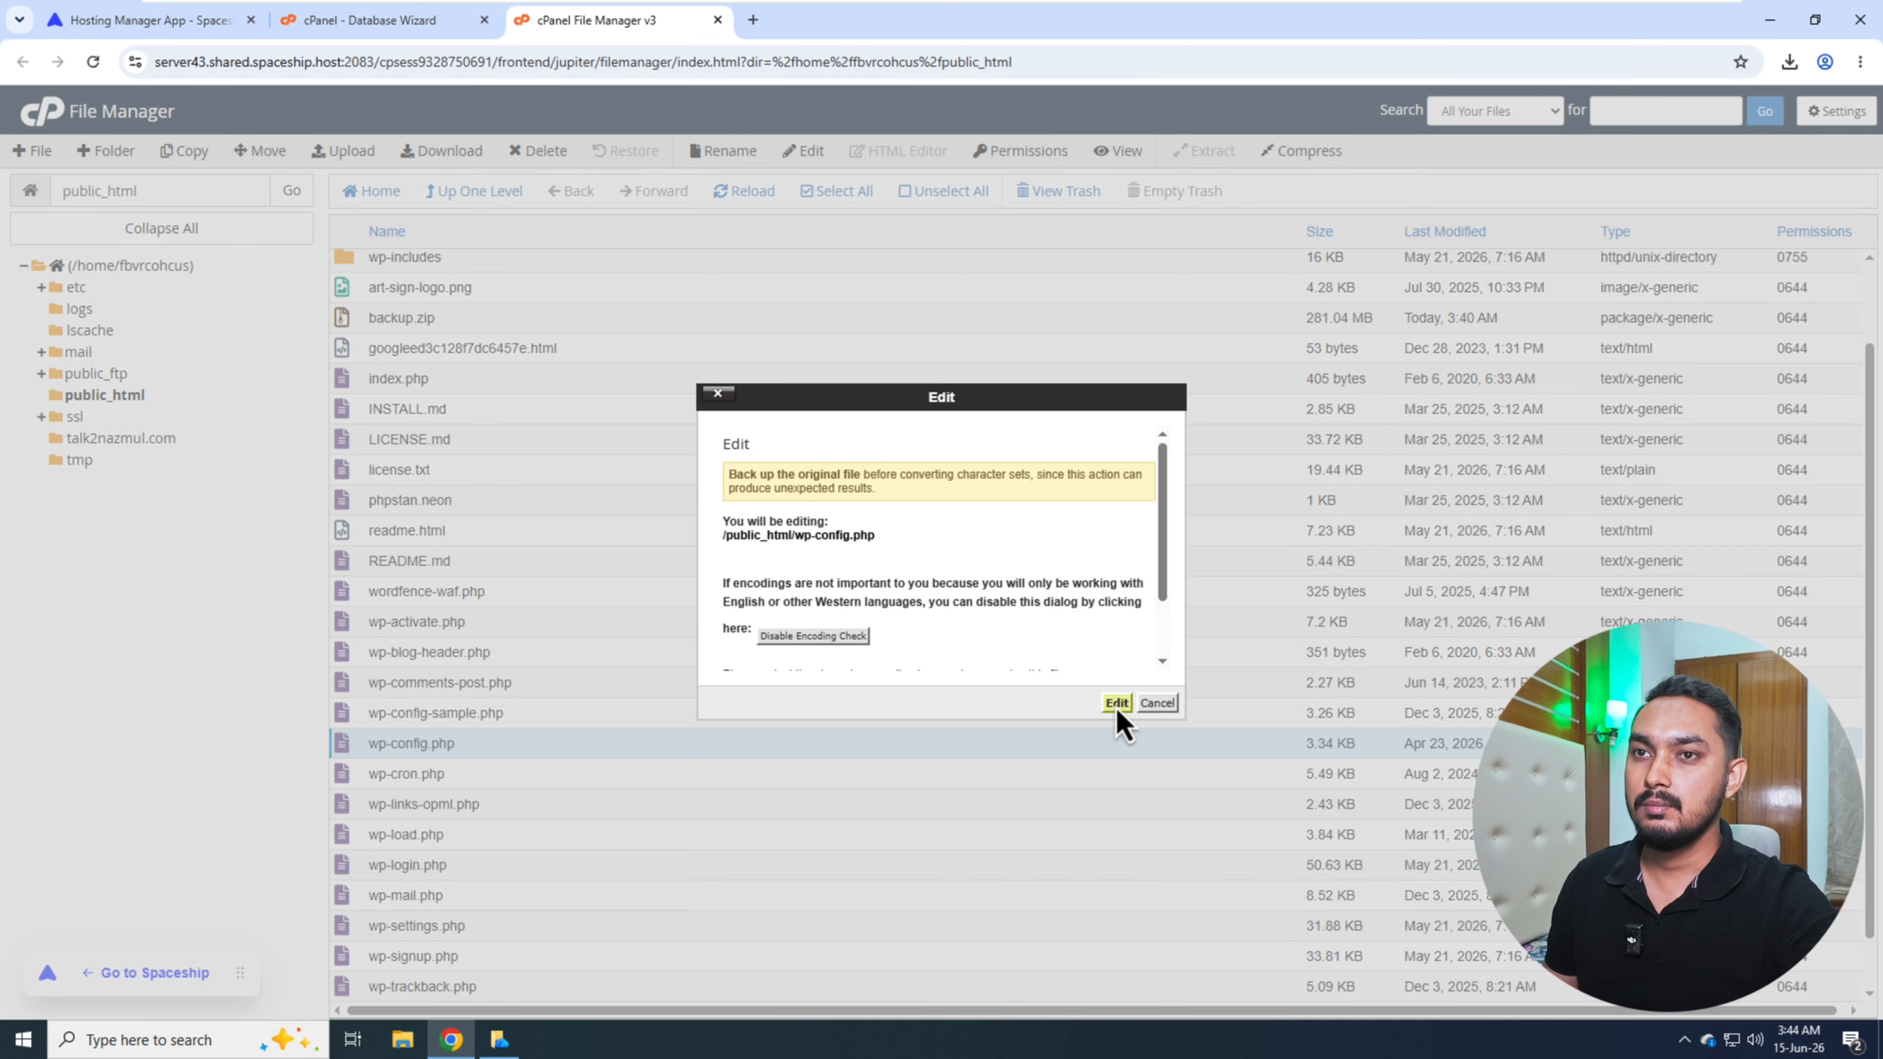
click(1117, 703)
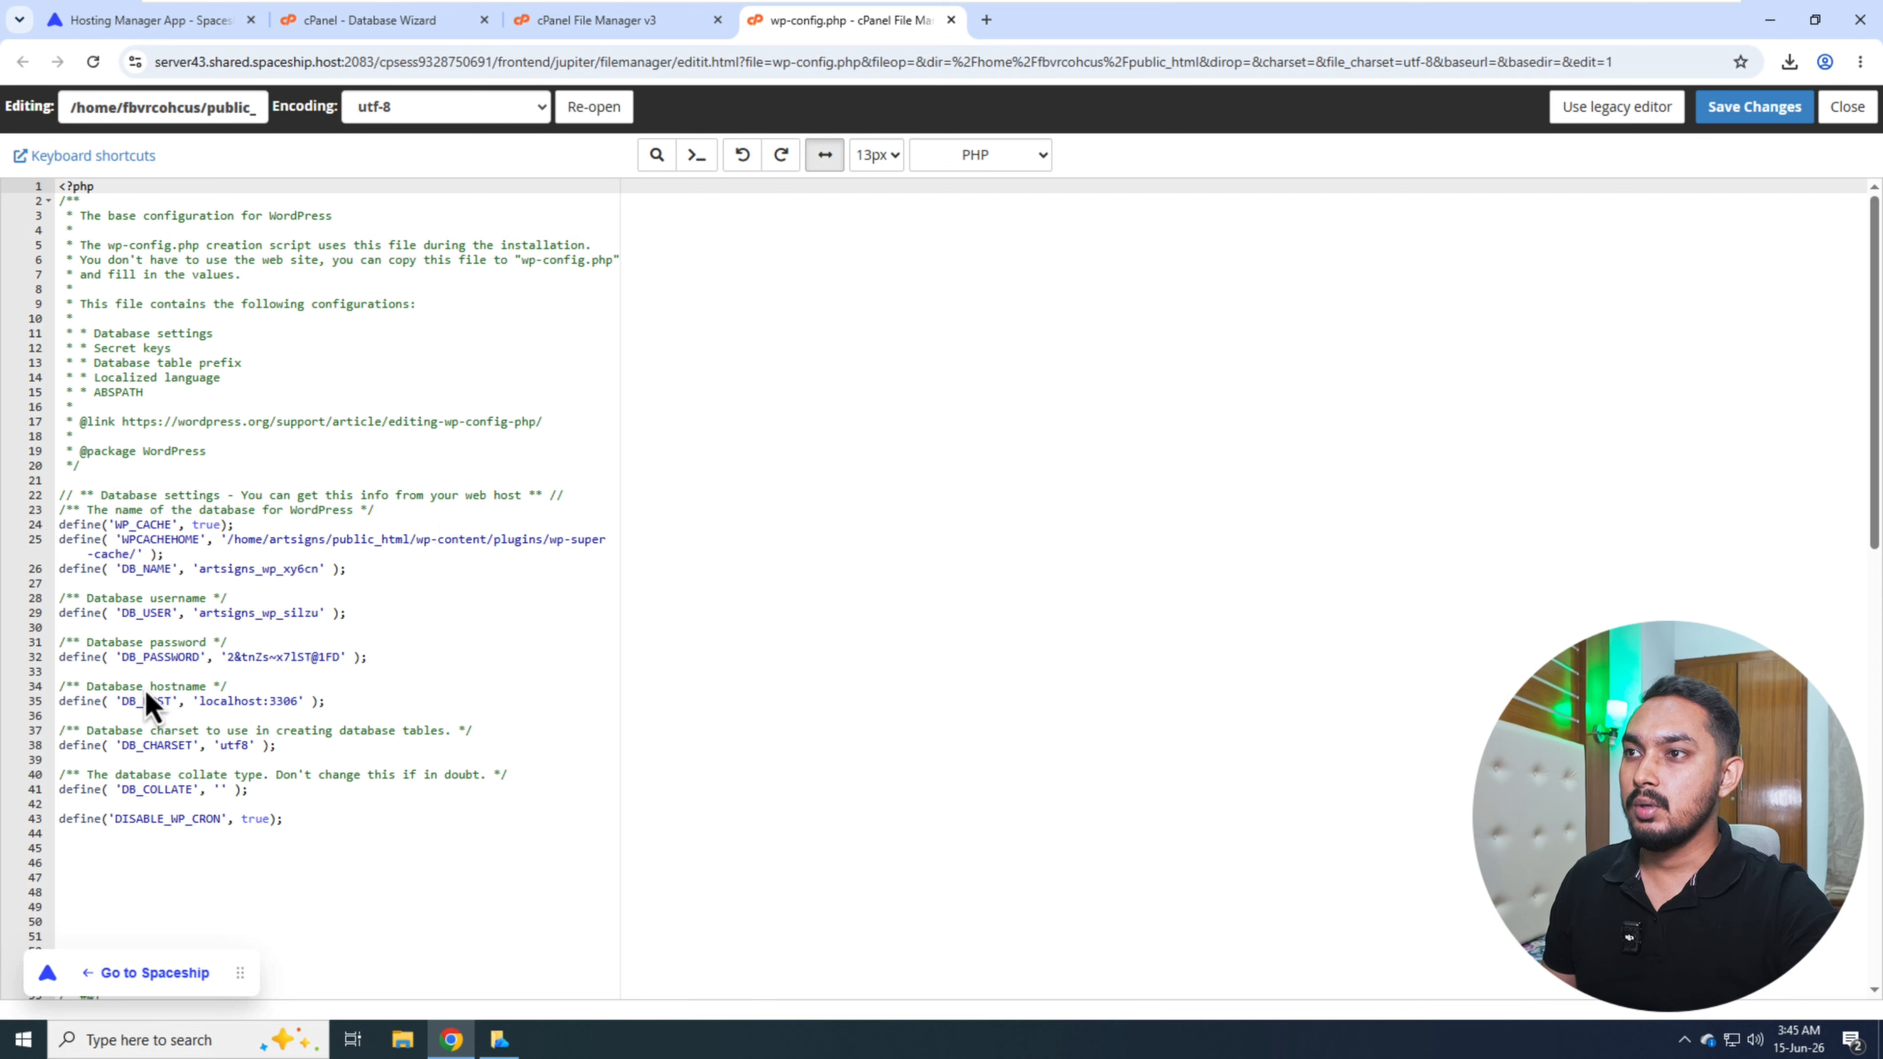
- Replace the DB_PASSWORD value in wp-config.php with the new user's password and set DB_USER to fbvrcohcus_wpuser
drag(227, 658, 335, 657)
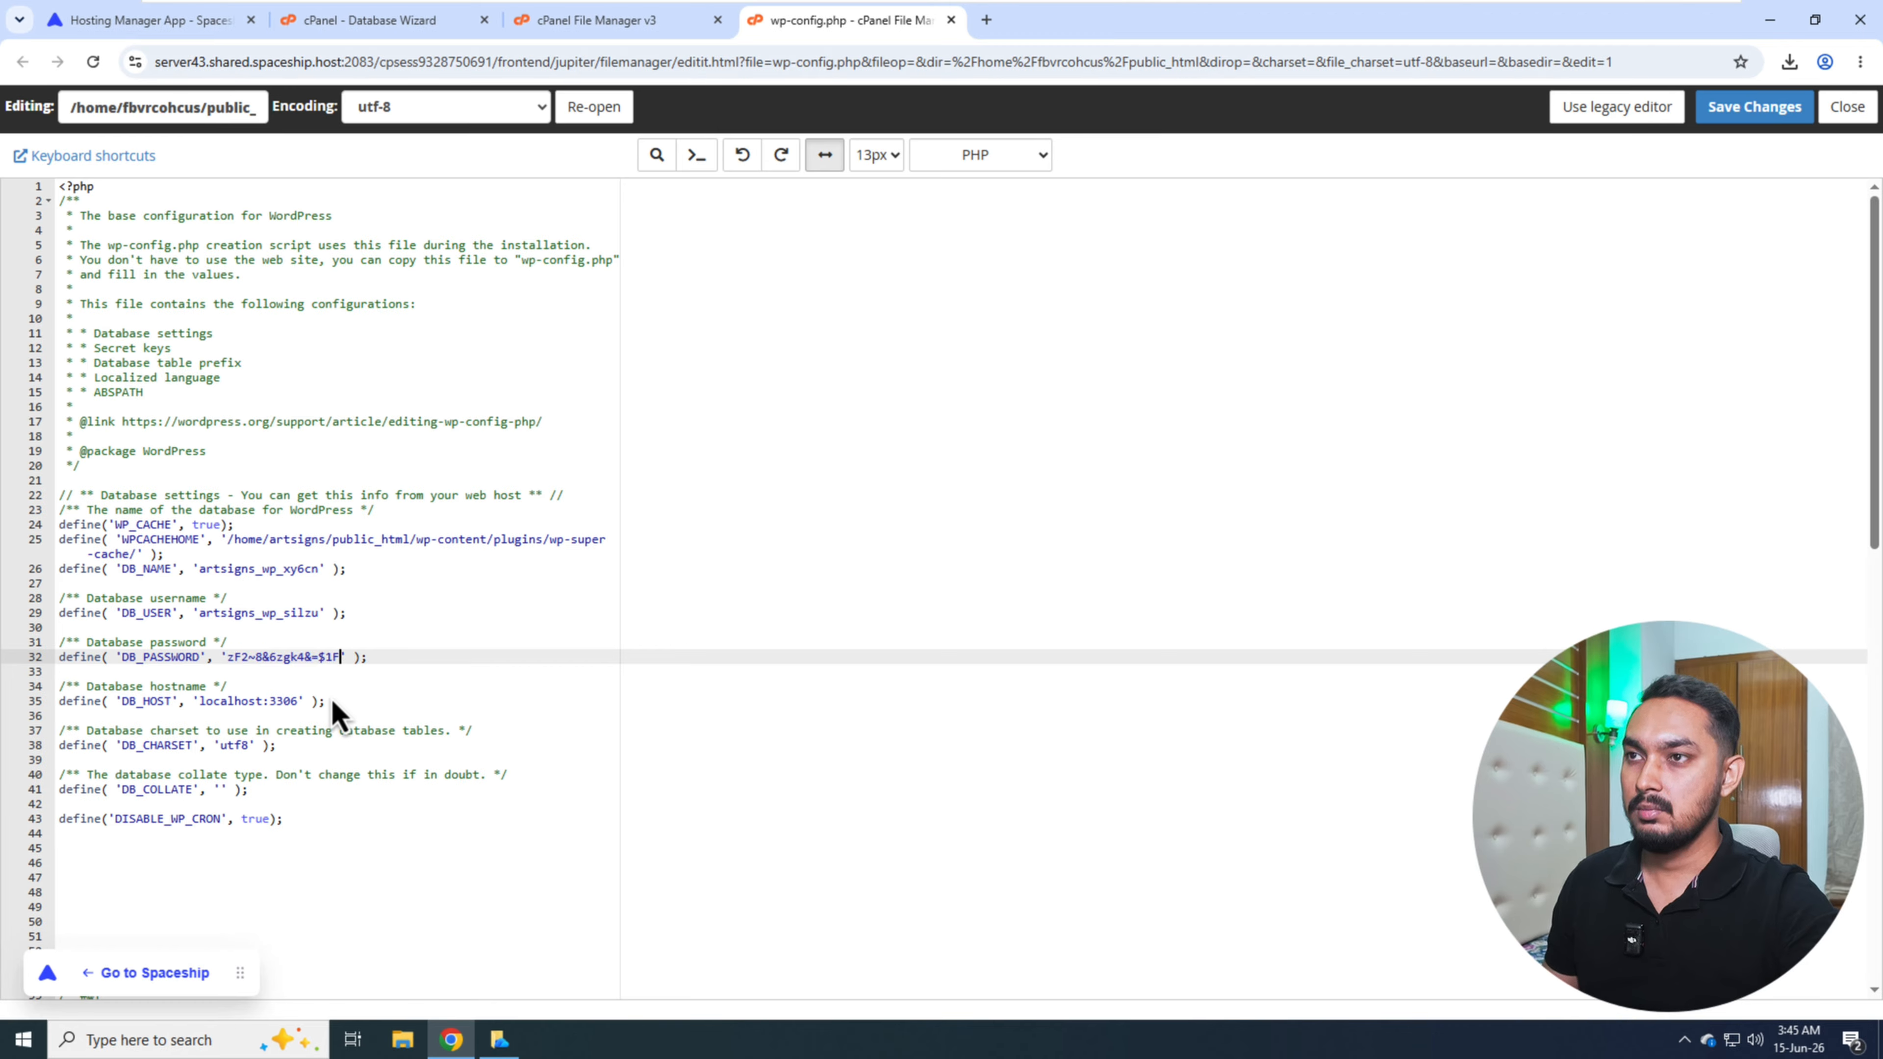
click(589, 33)
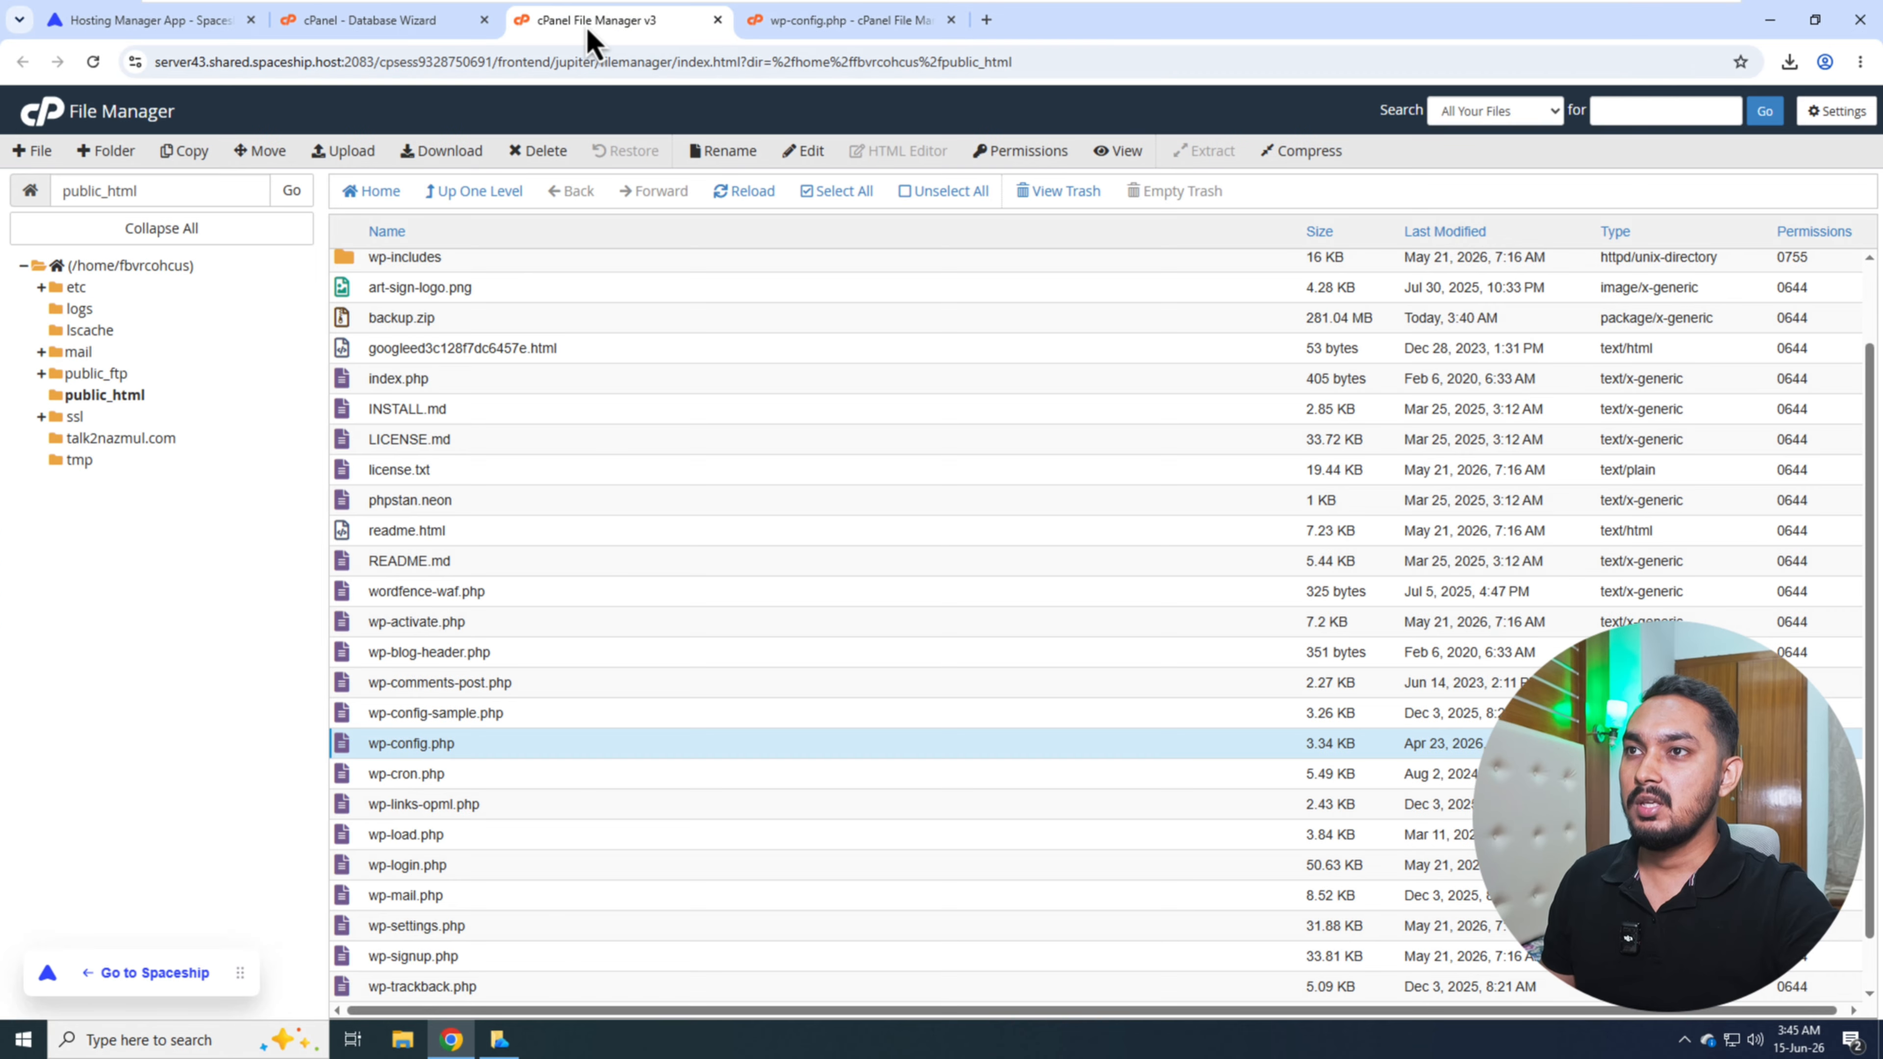
click(371, 20)
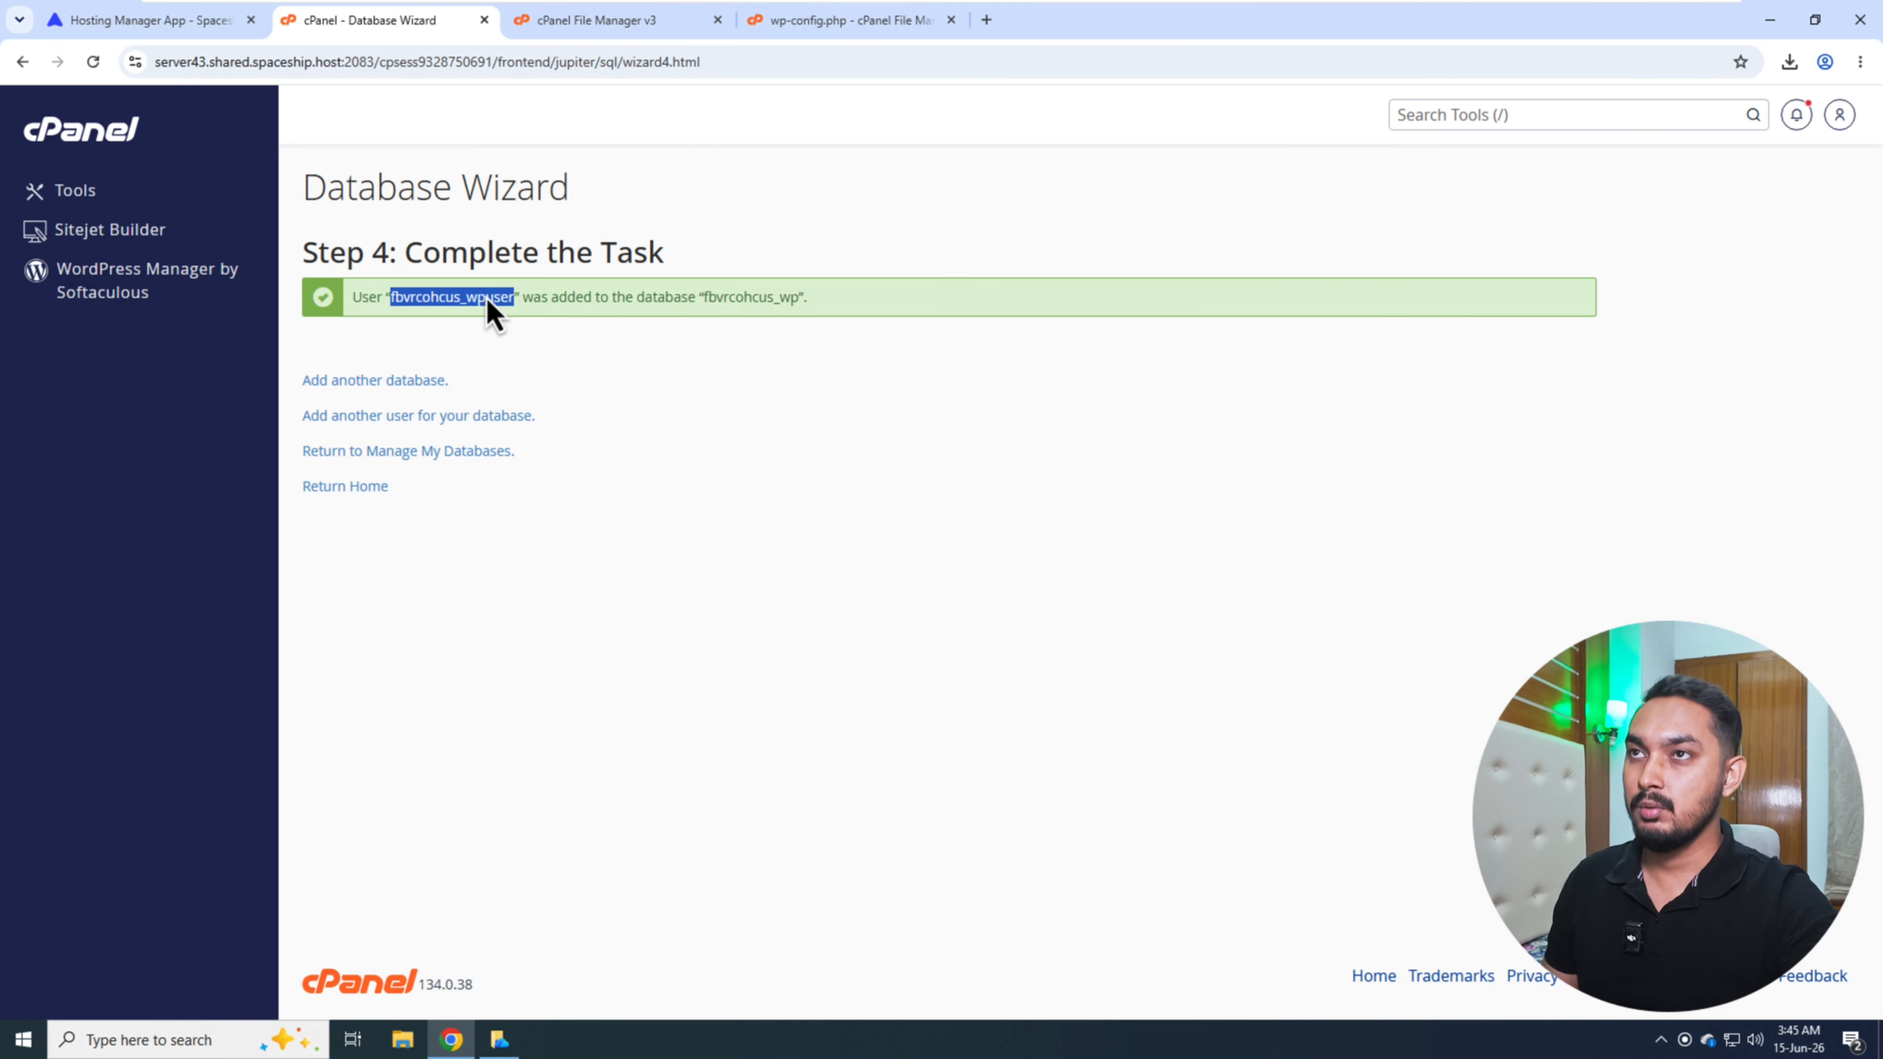
click(793, 26)
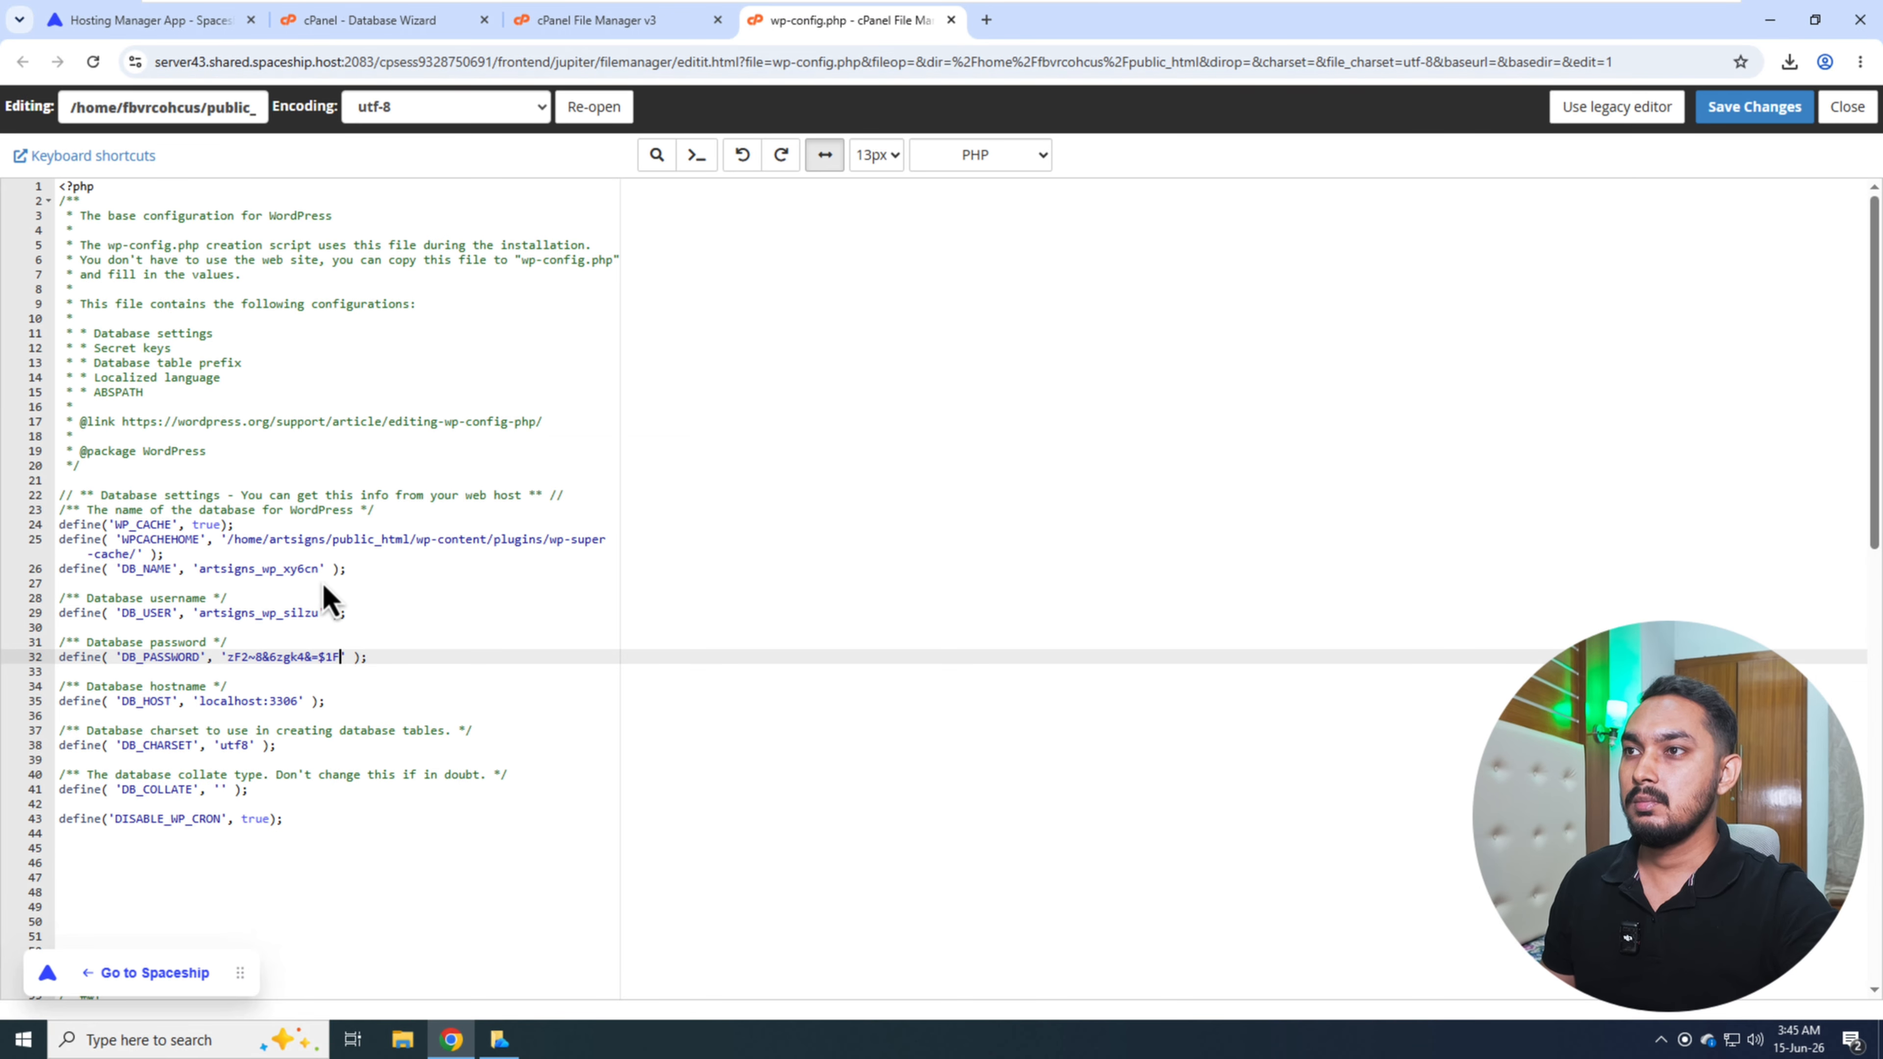
click(222, 613)
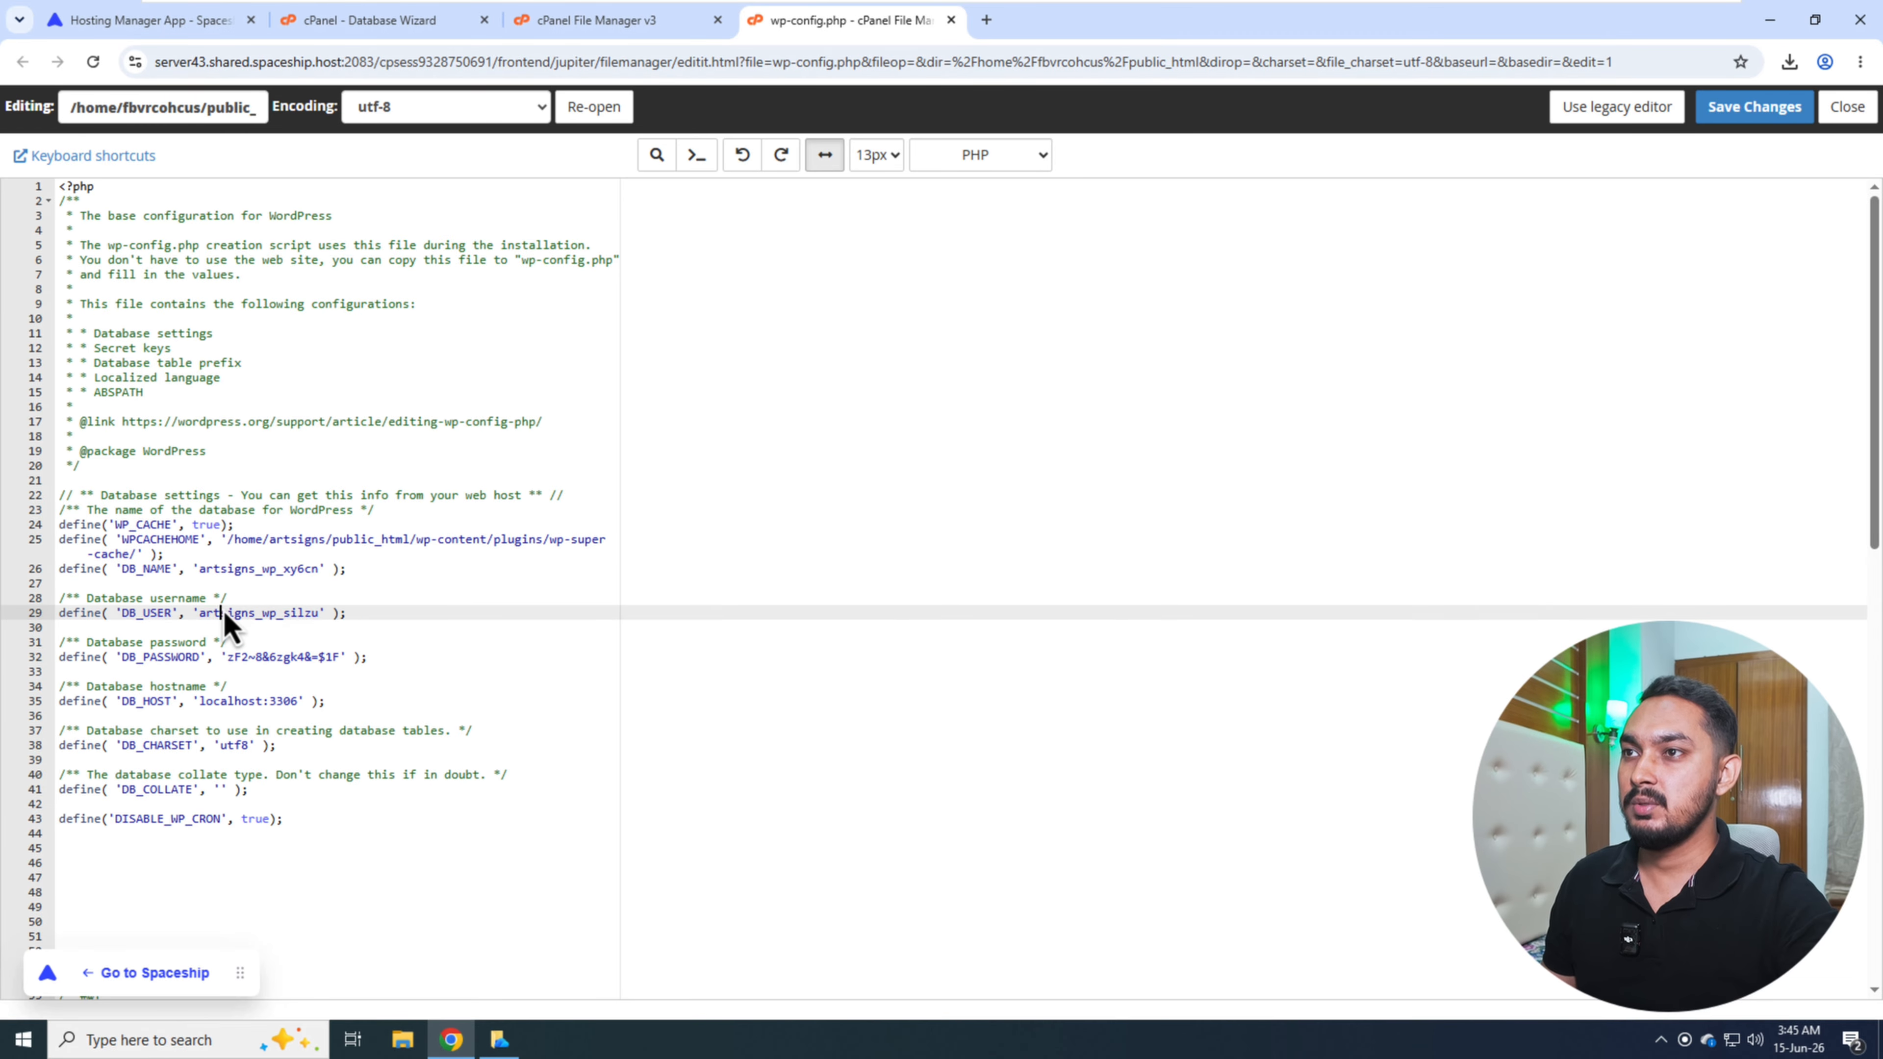
double_click(223, 614)
text(fbvrcohcus_wpuser)
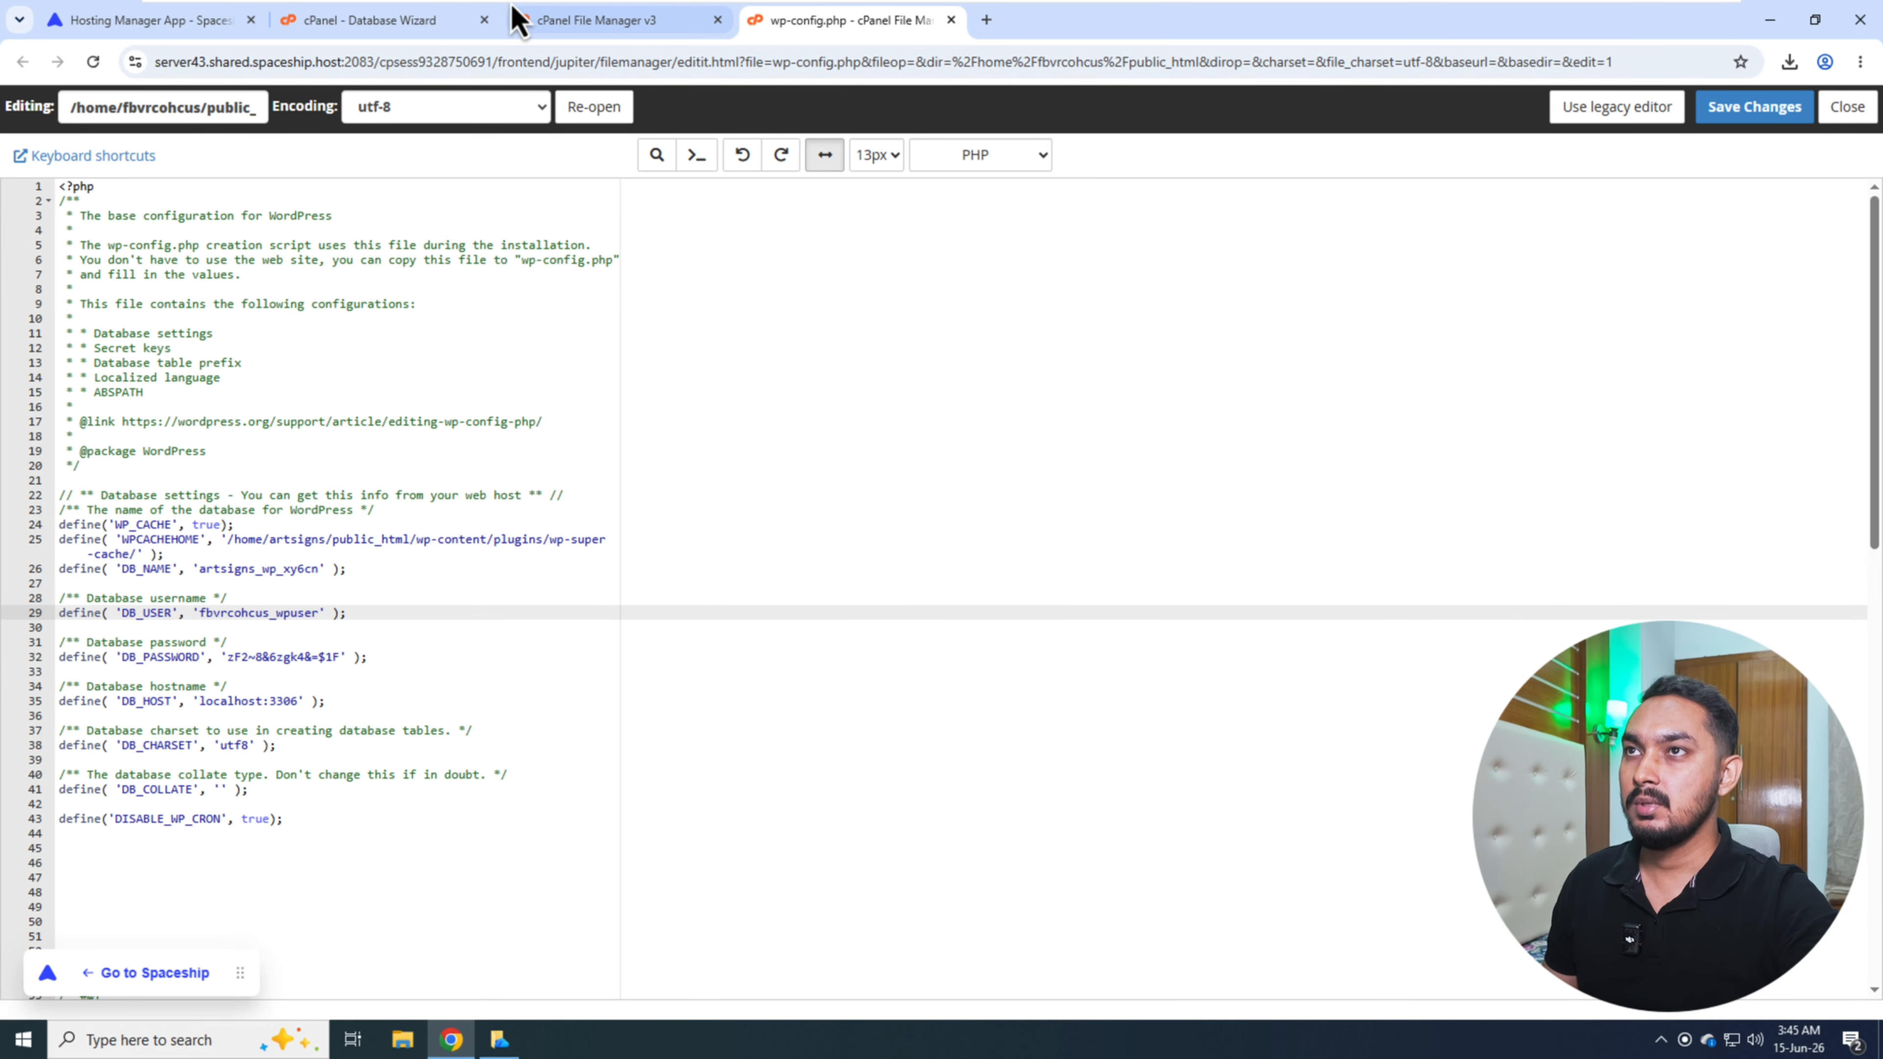
- Set DB_NAME to the new database name fbvrcohcus_wp, then save and close wp-config.php
click(403, 30)
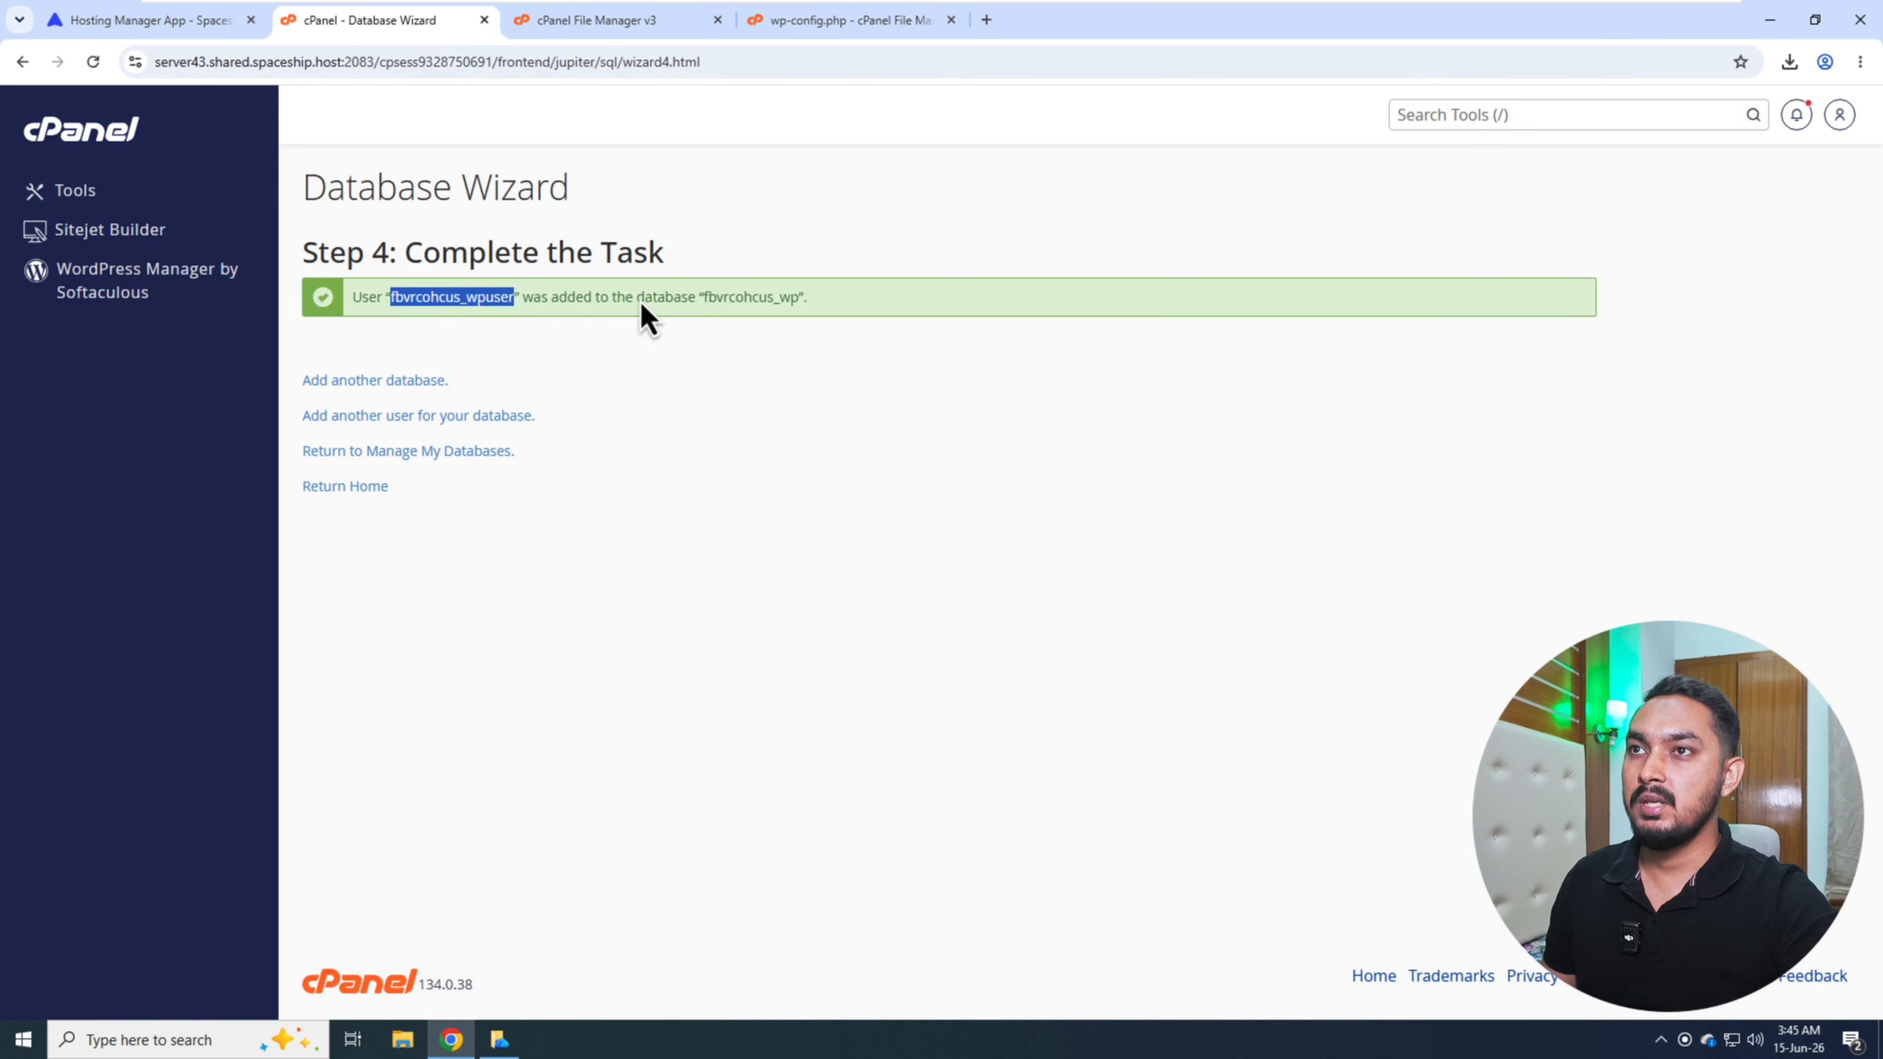
double_click(737, 305)
key(ctrl+c)
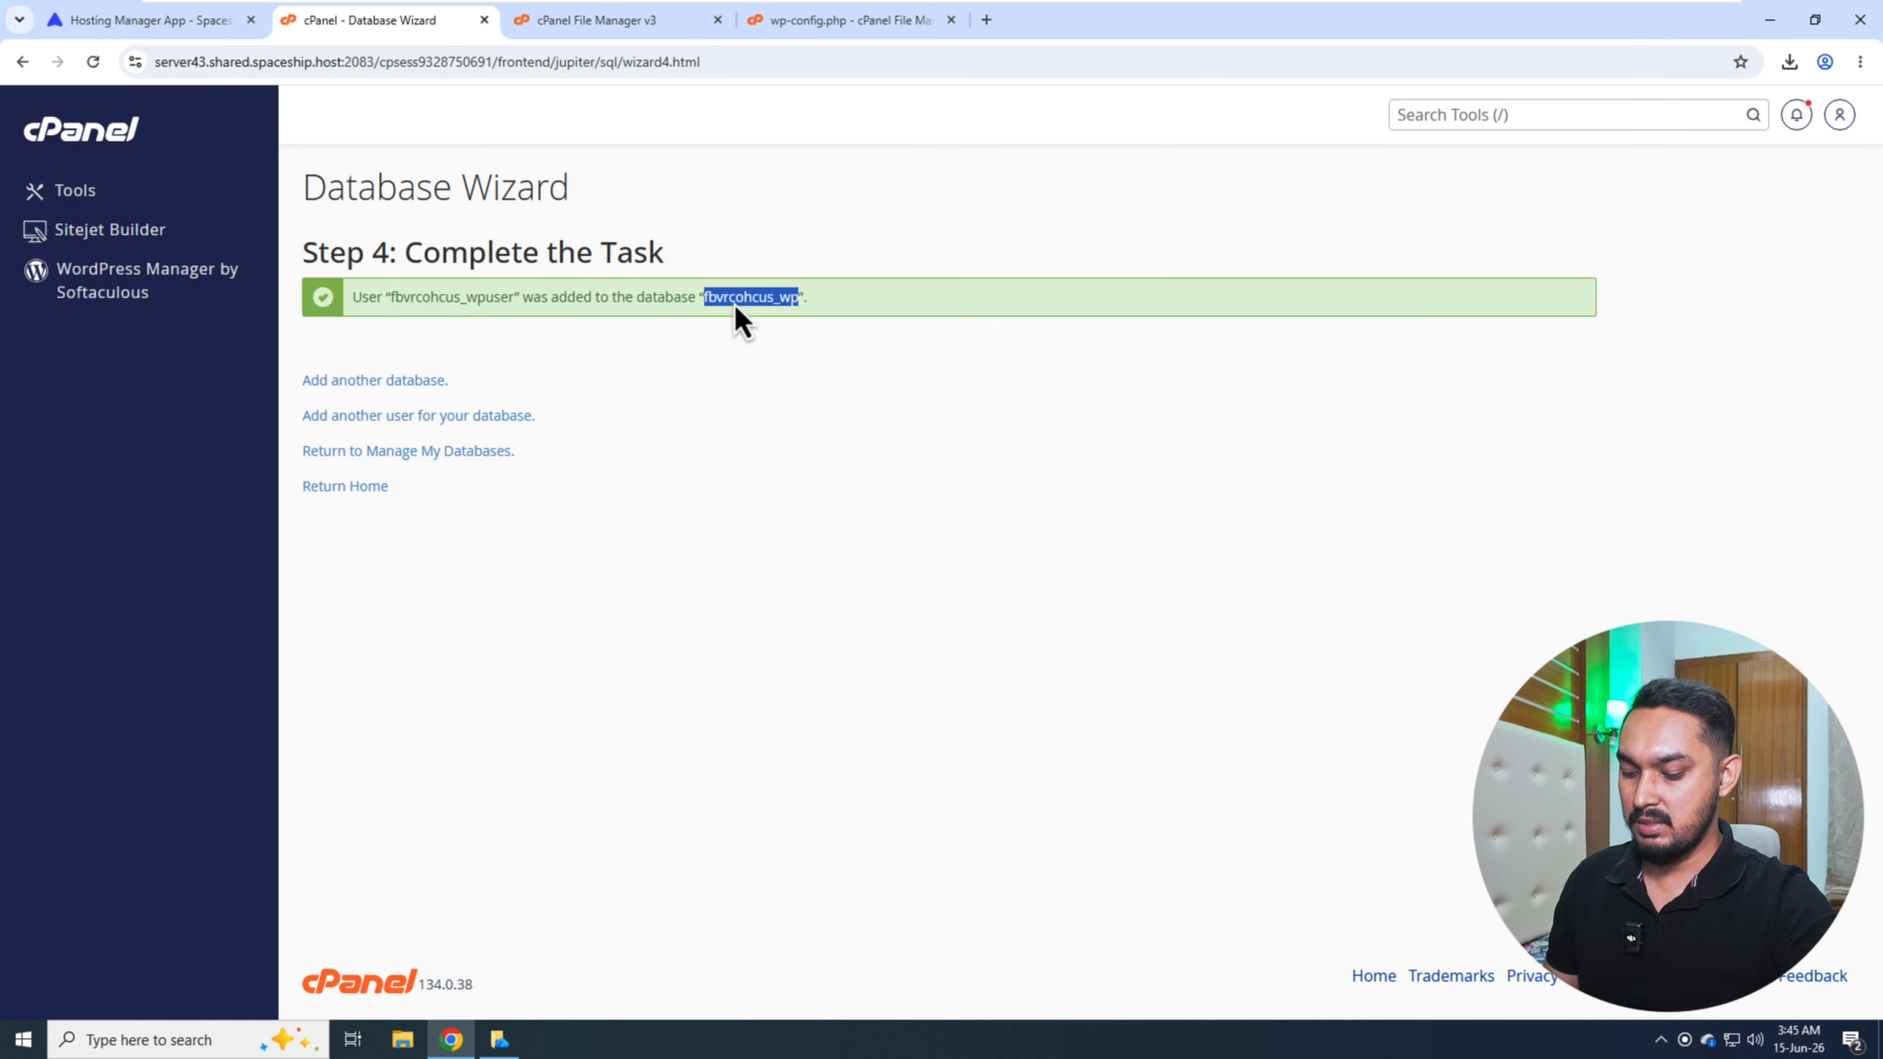
click(827, 33)
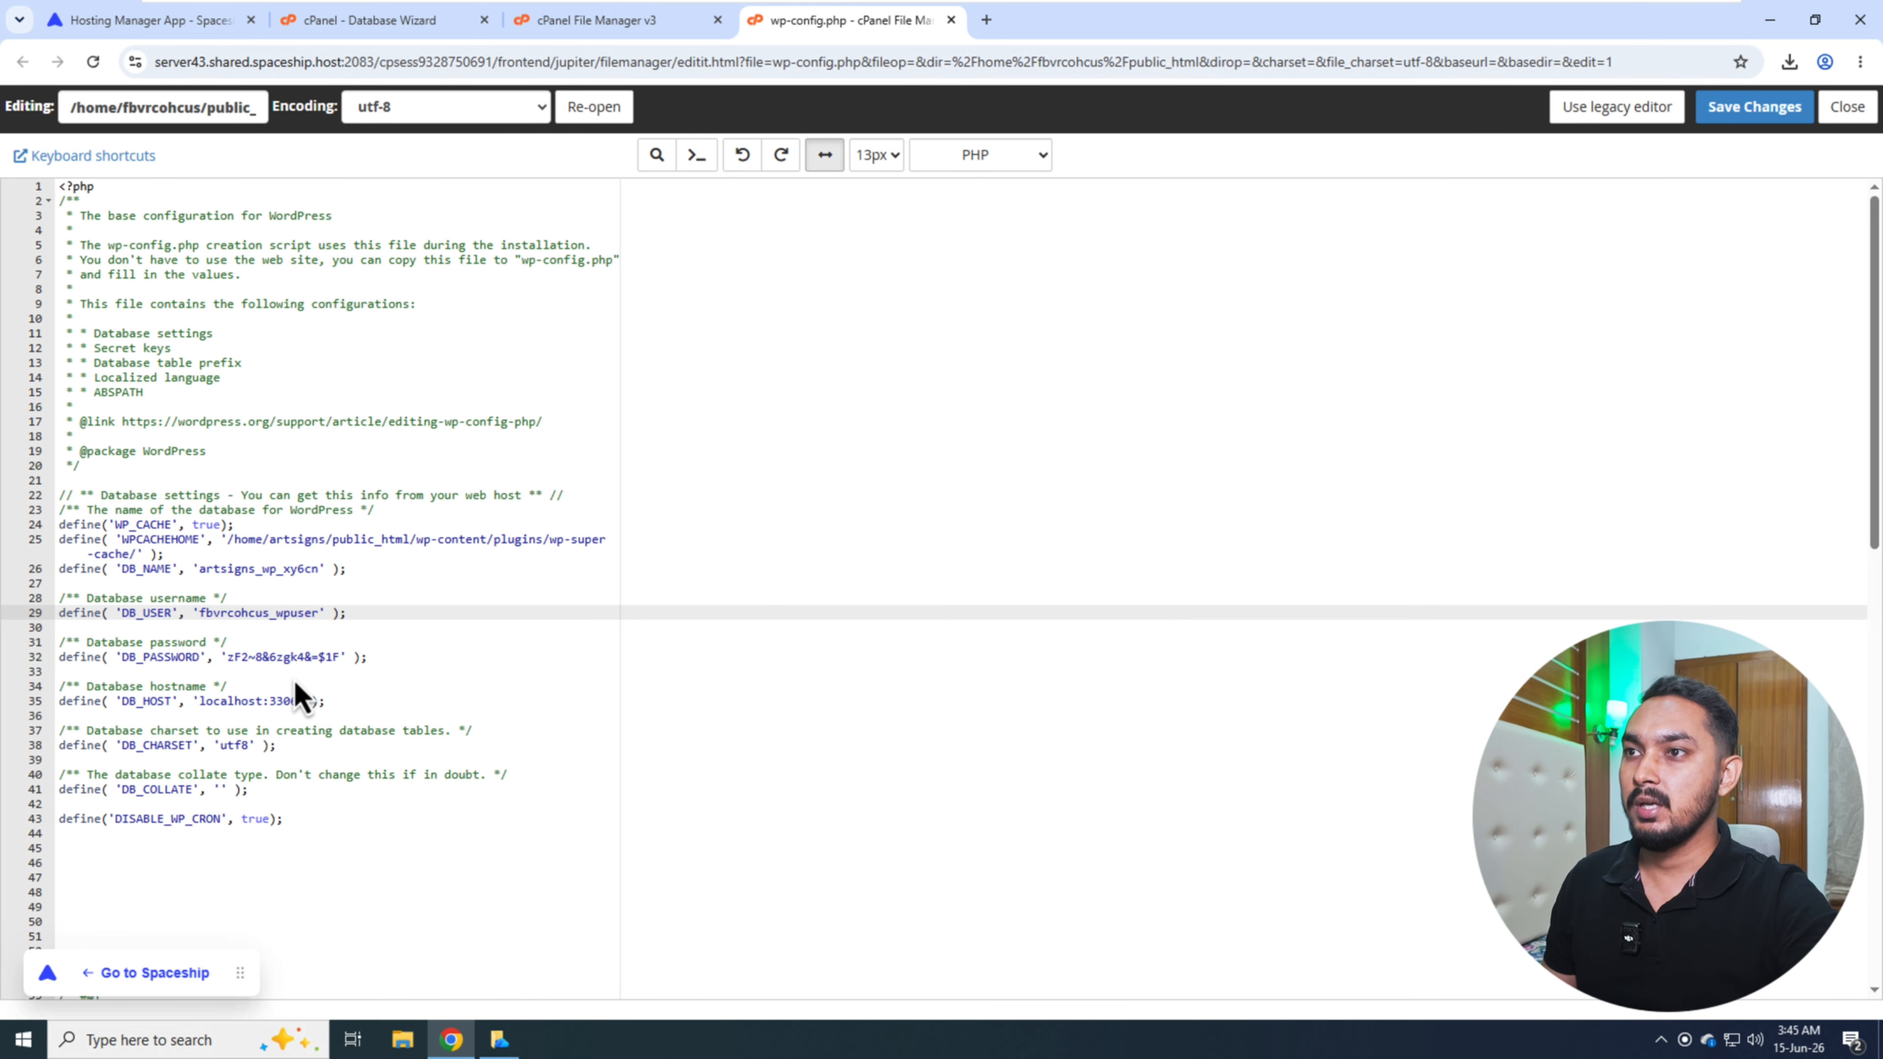
double_click(234, 572)
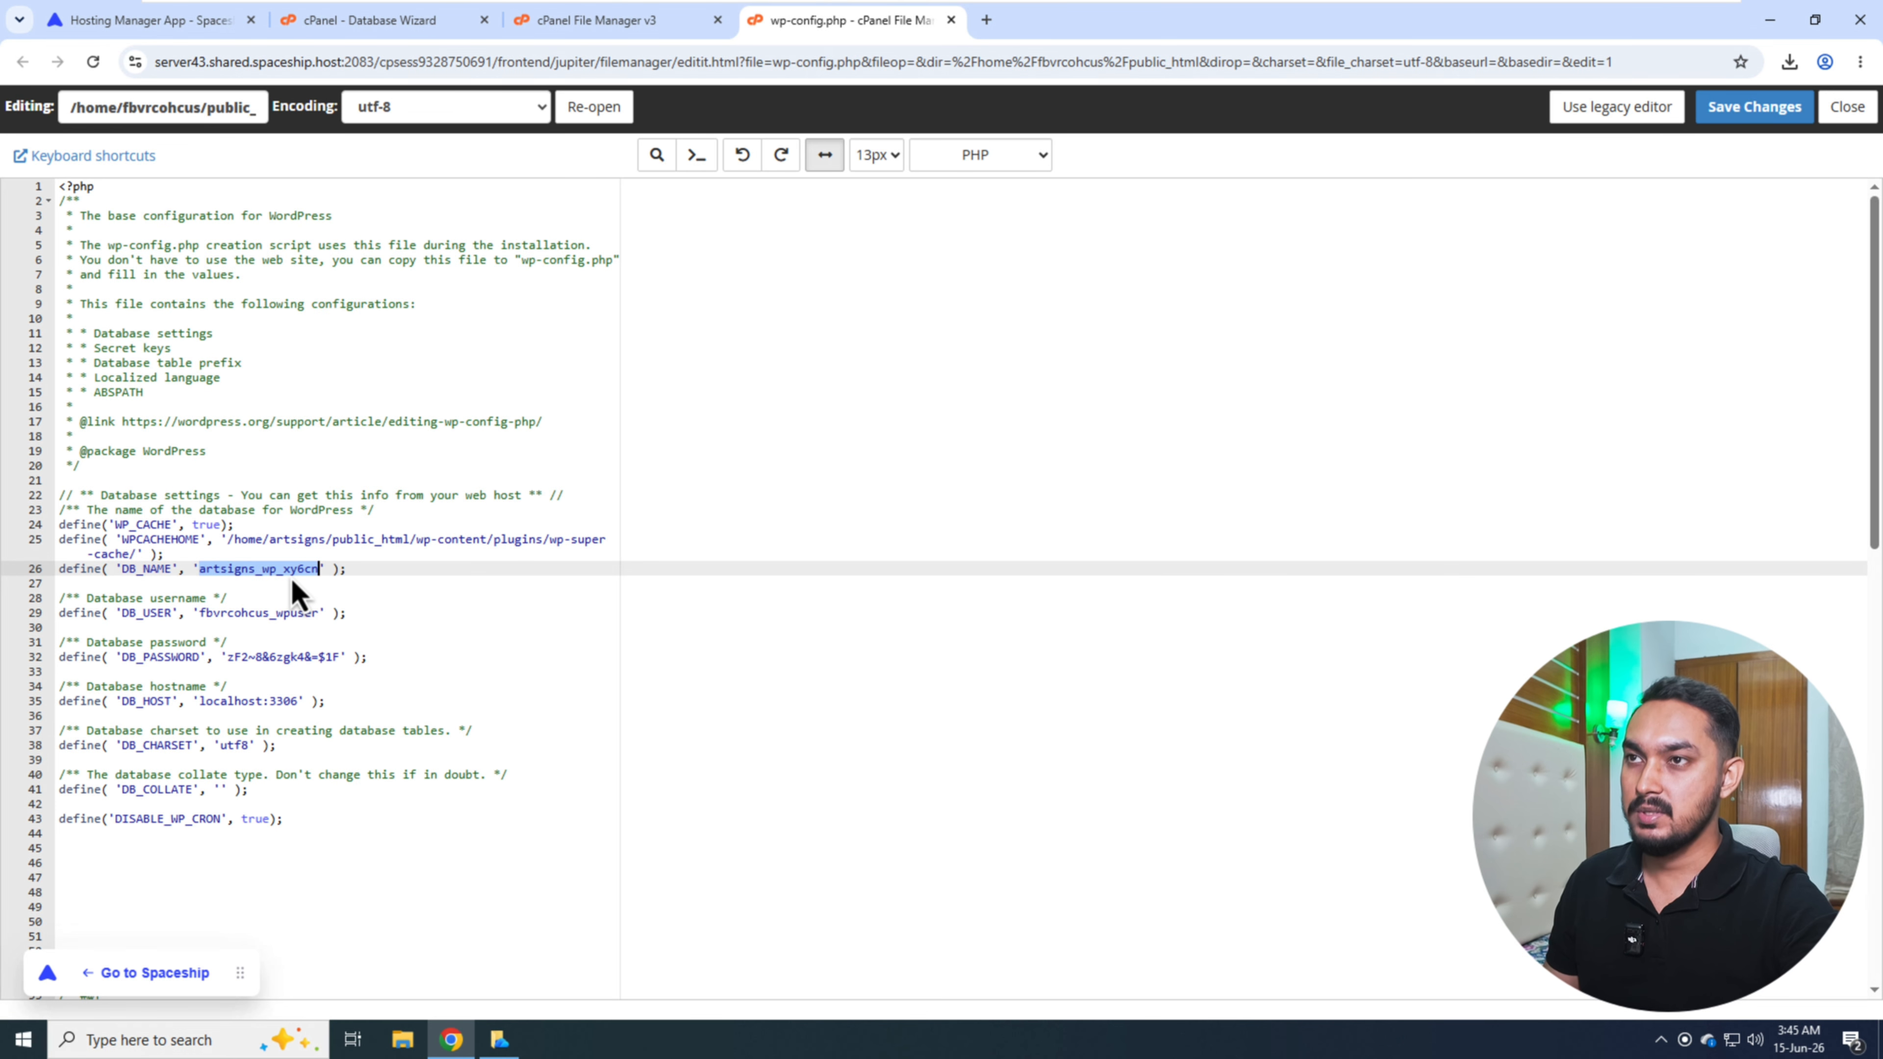
key(ctrl+v)
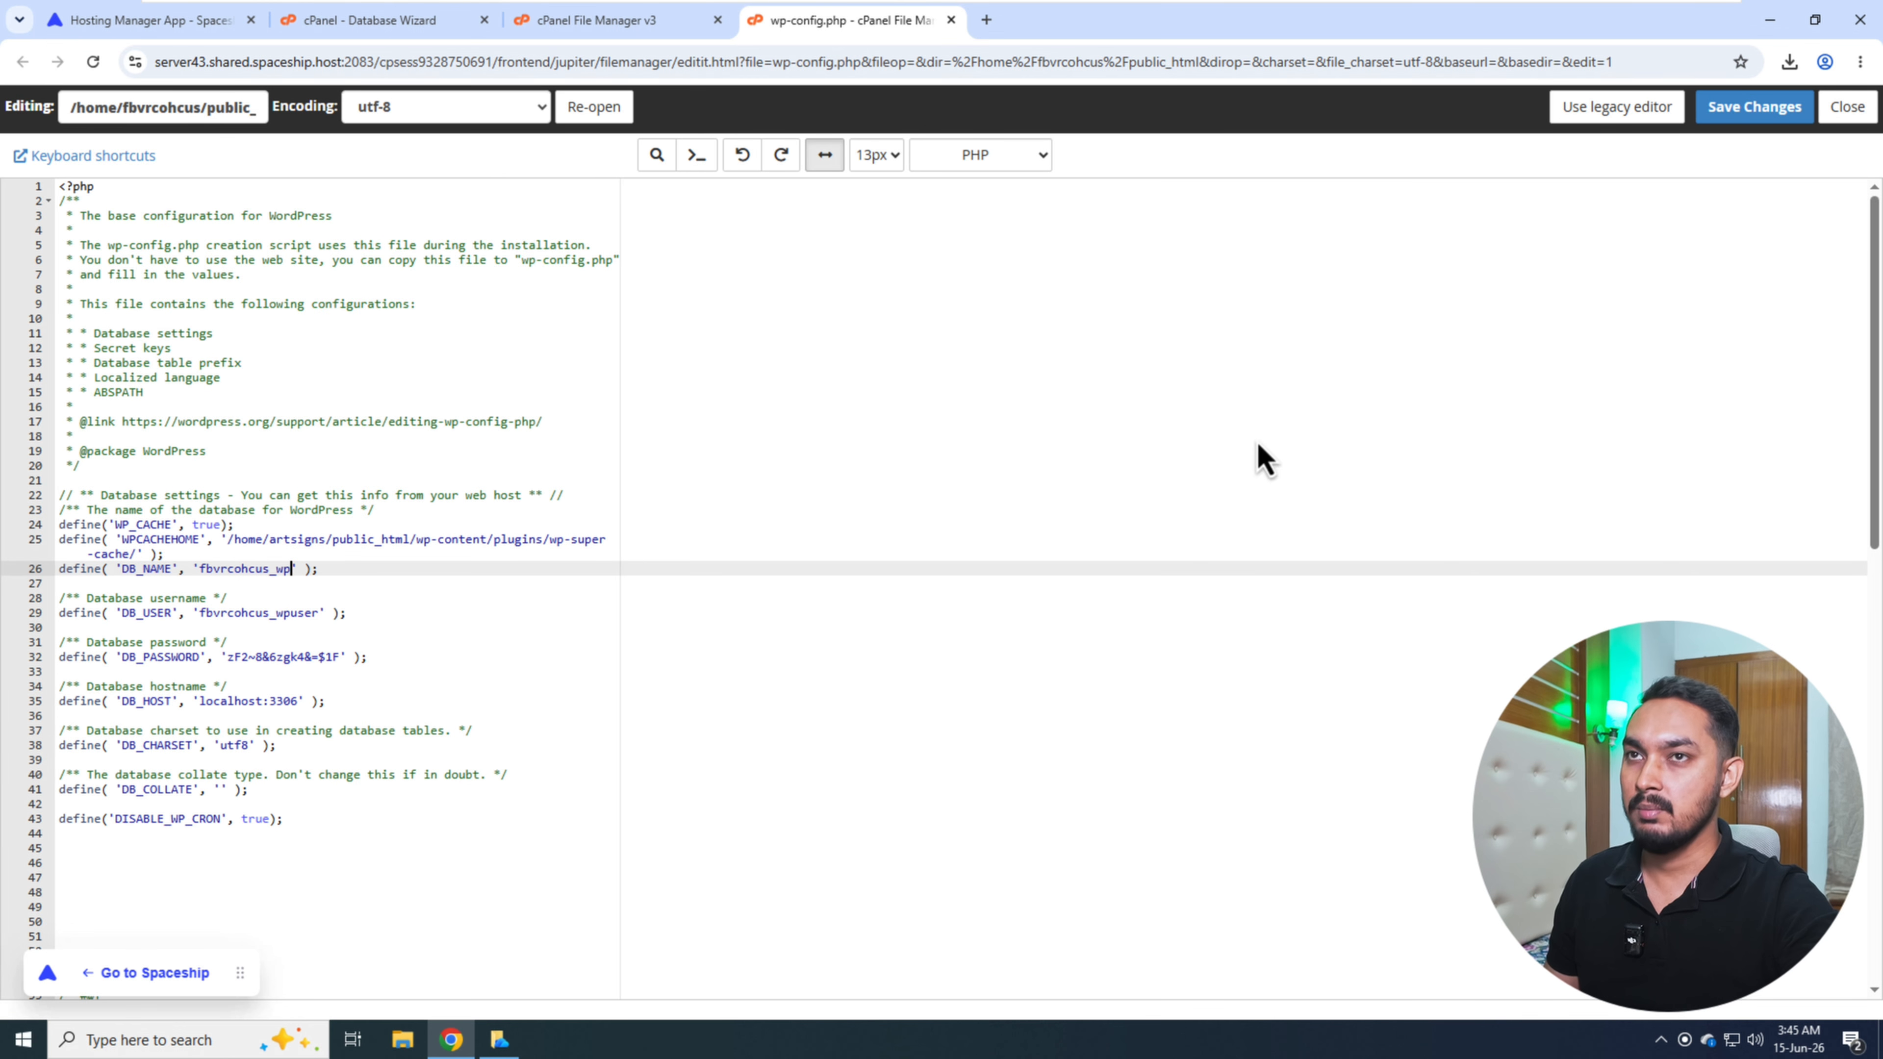
click(1727, 110)
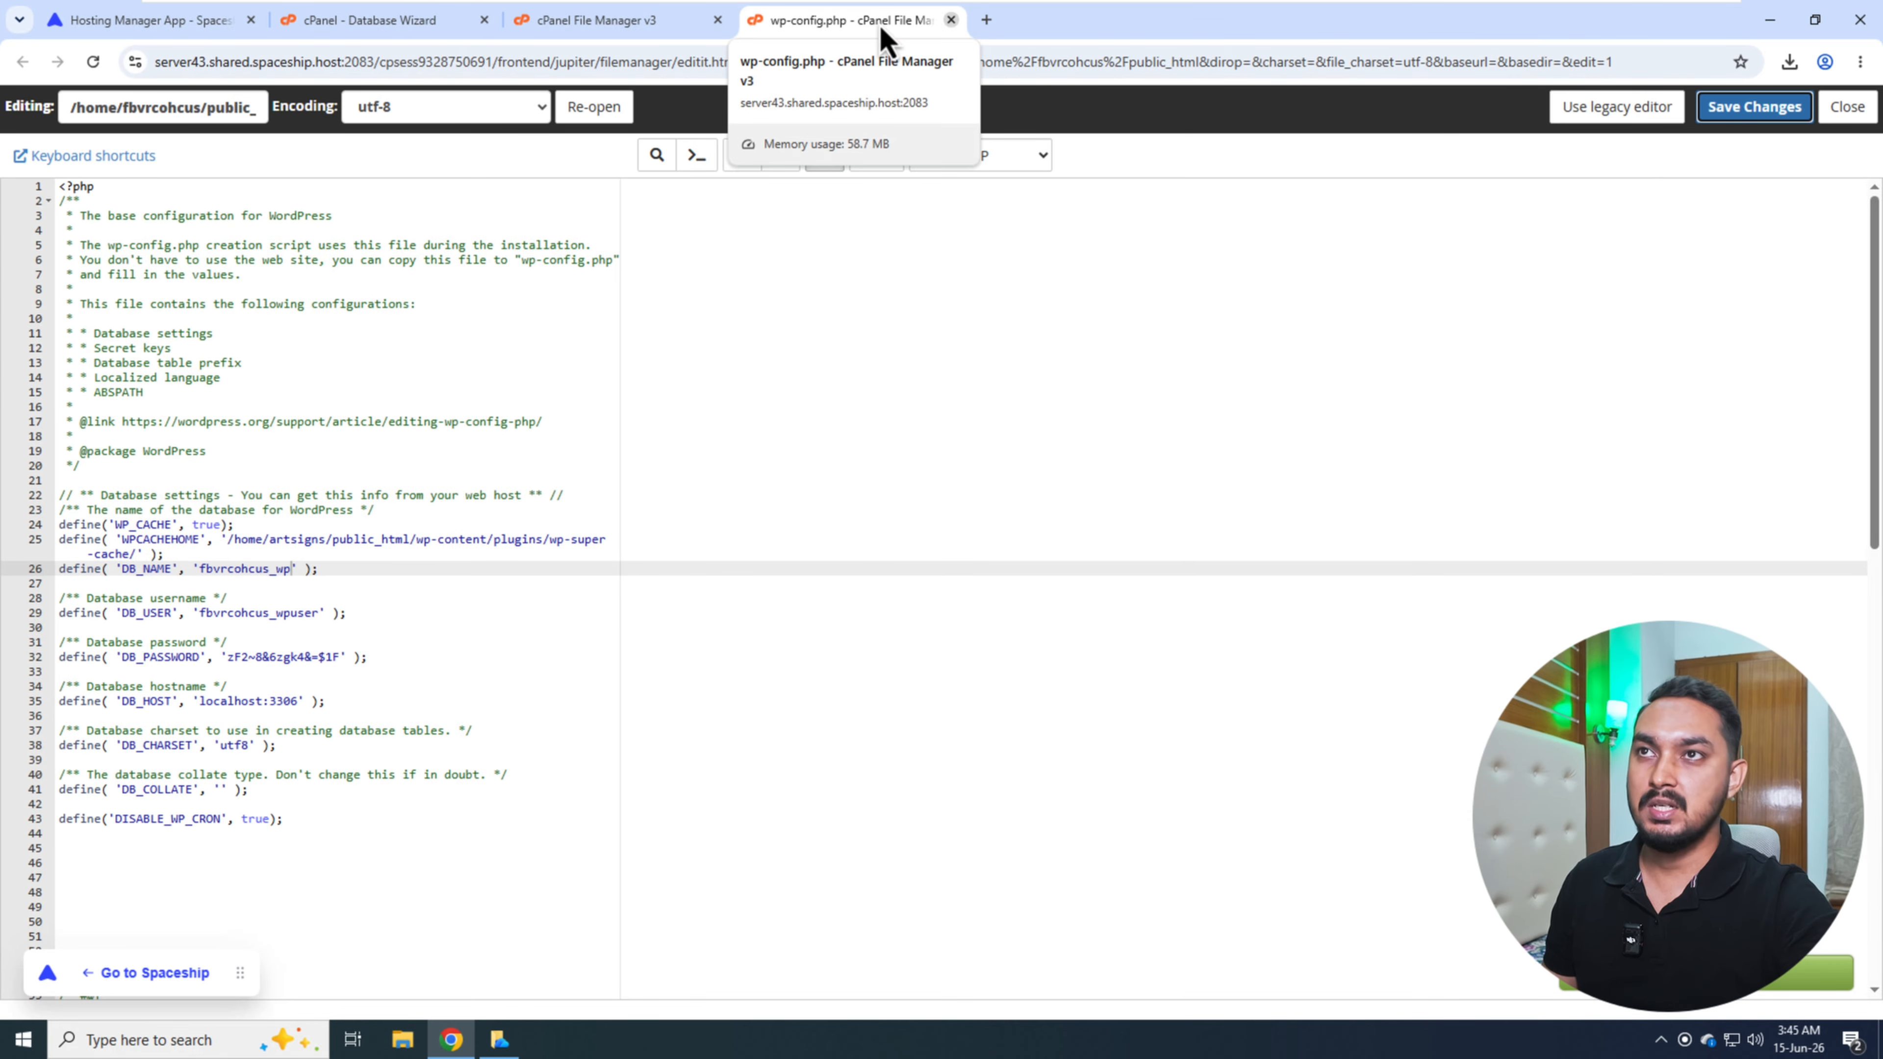
click(950, 20)
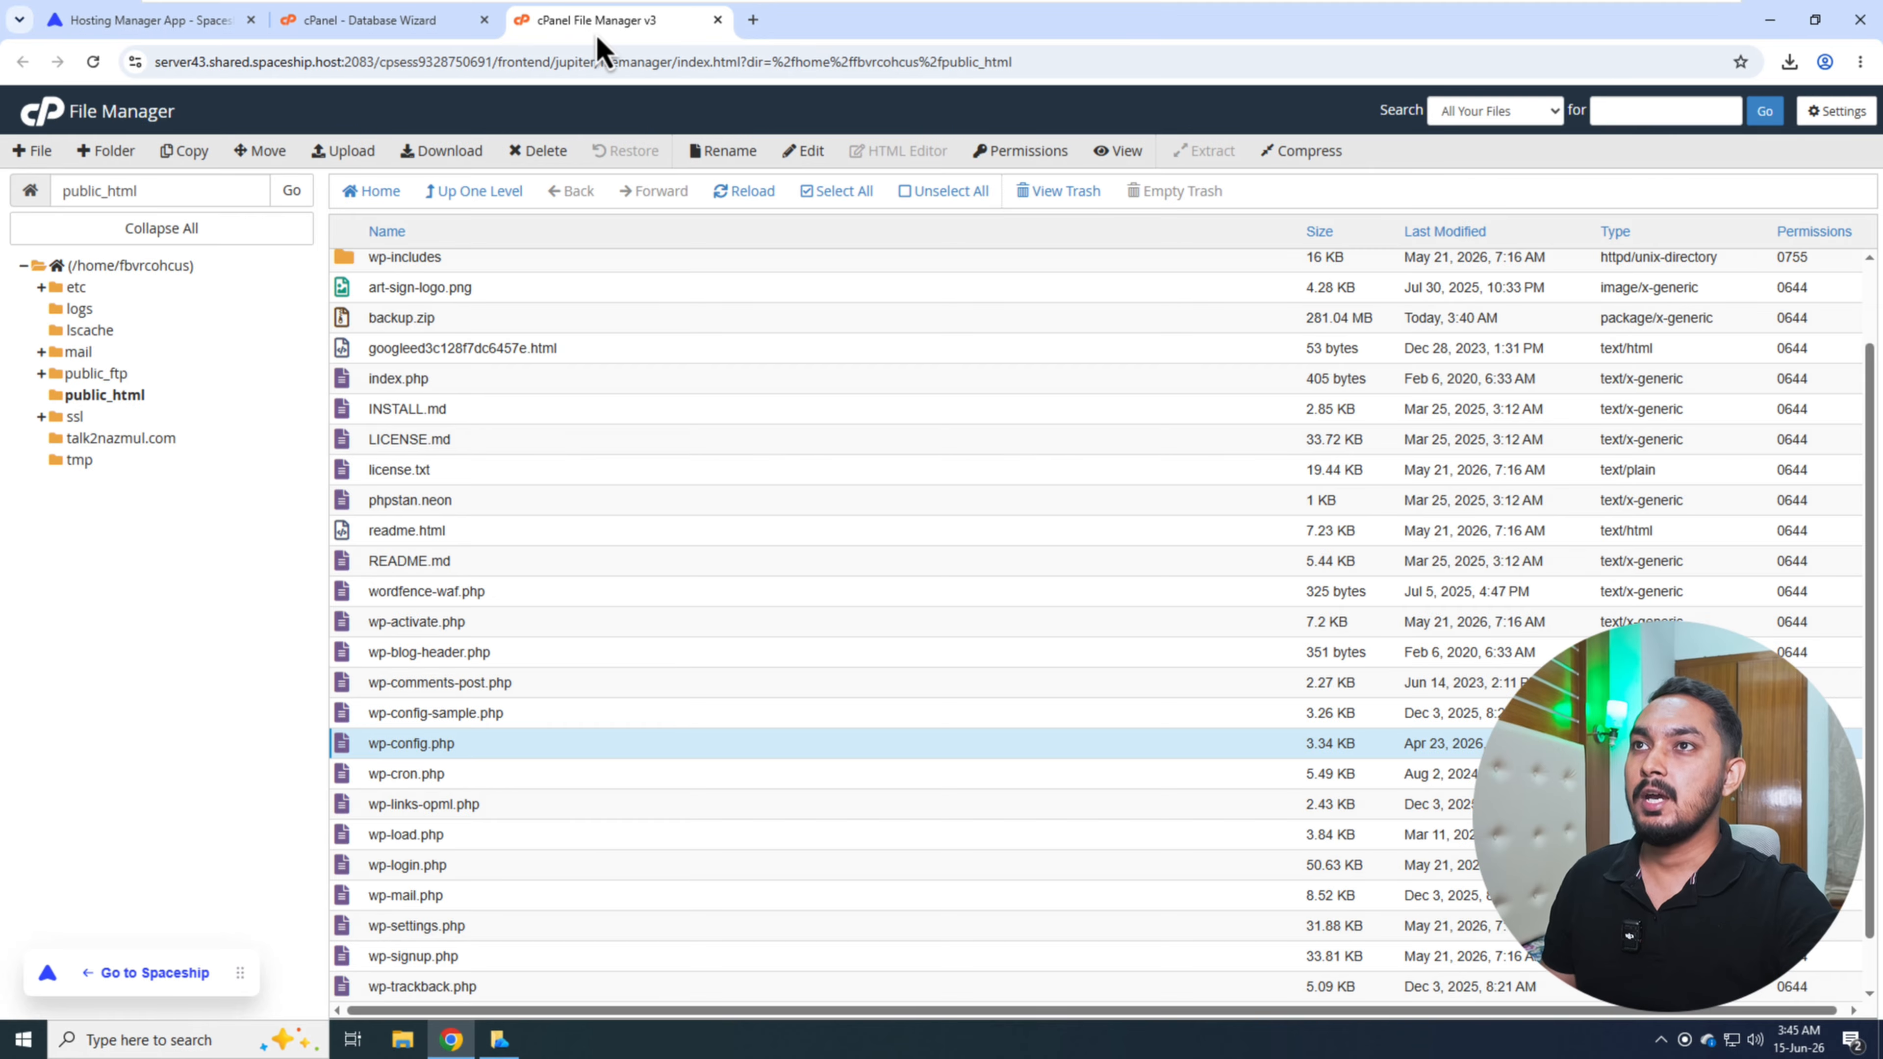
- Leave the finished Database Wizard for the cPanel tools and open phpMyAdmin
click(364, 24)
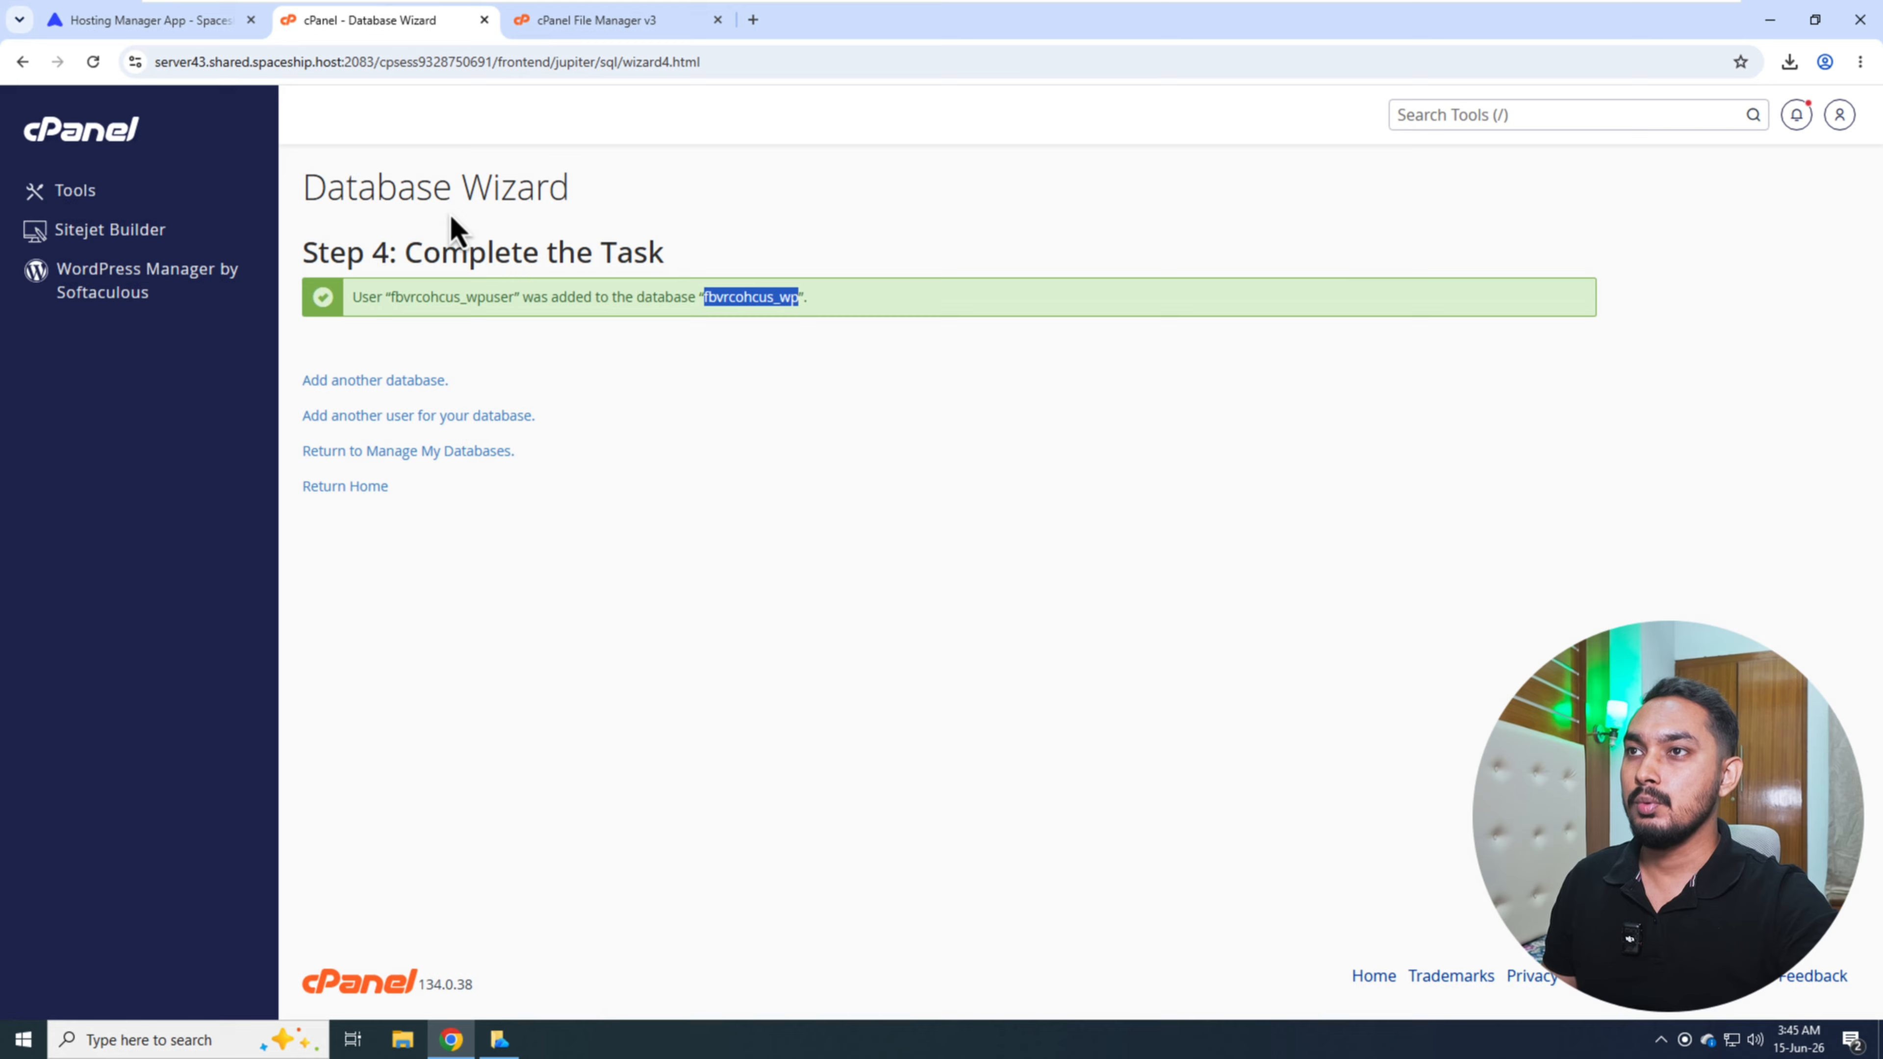
click(345, 487)
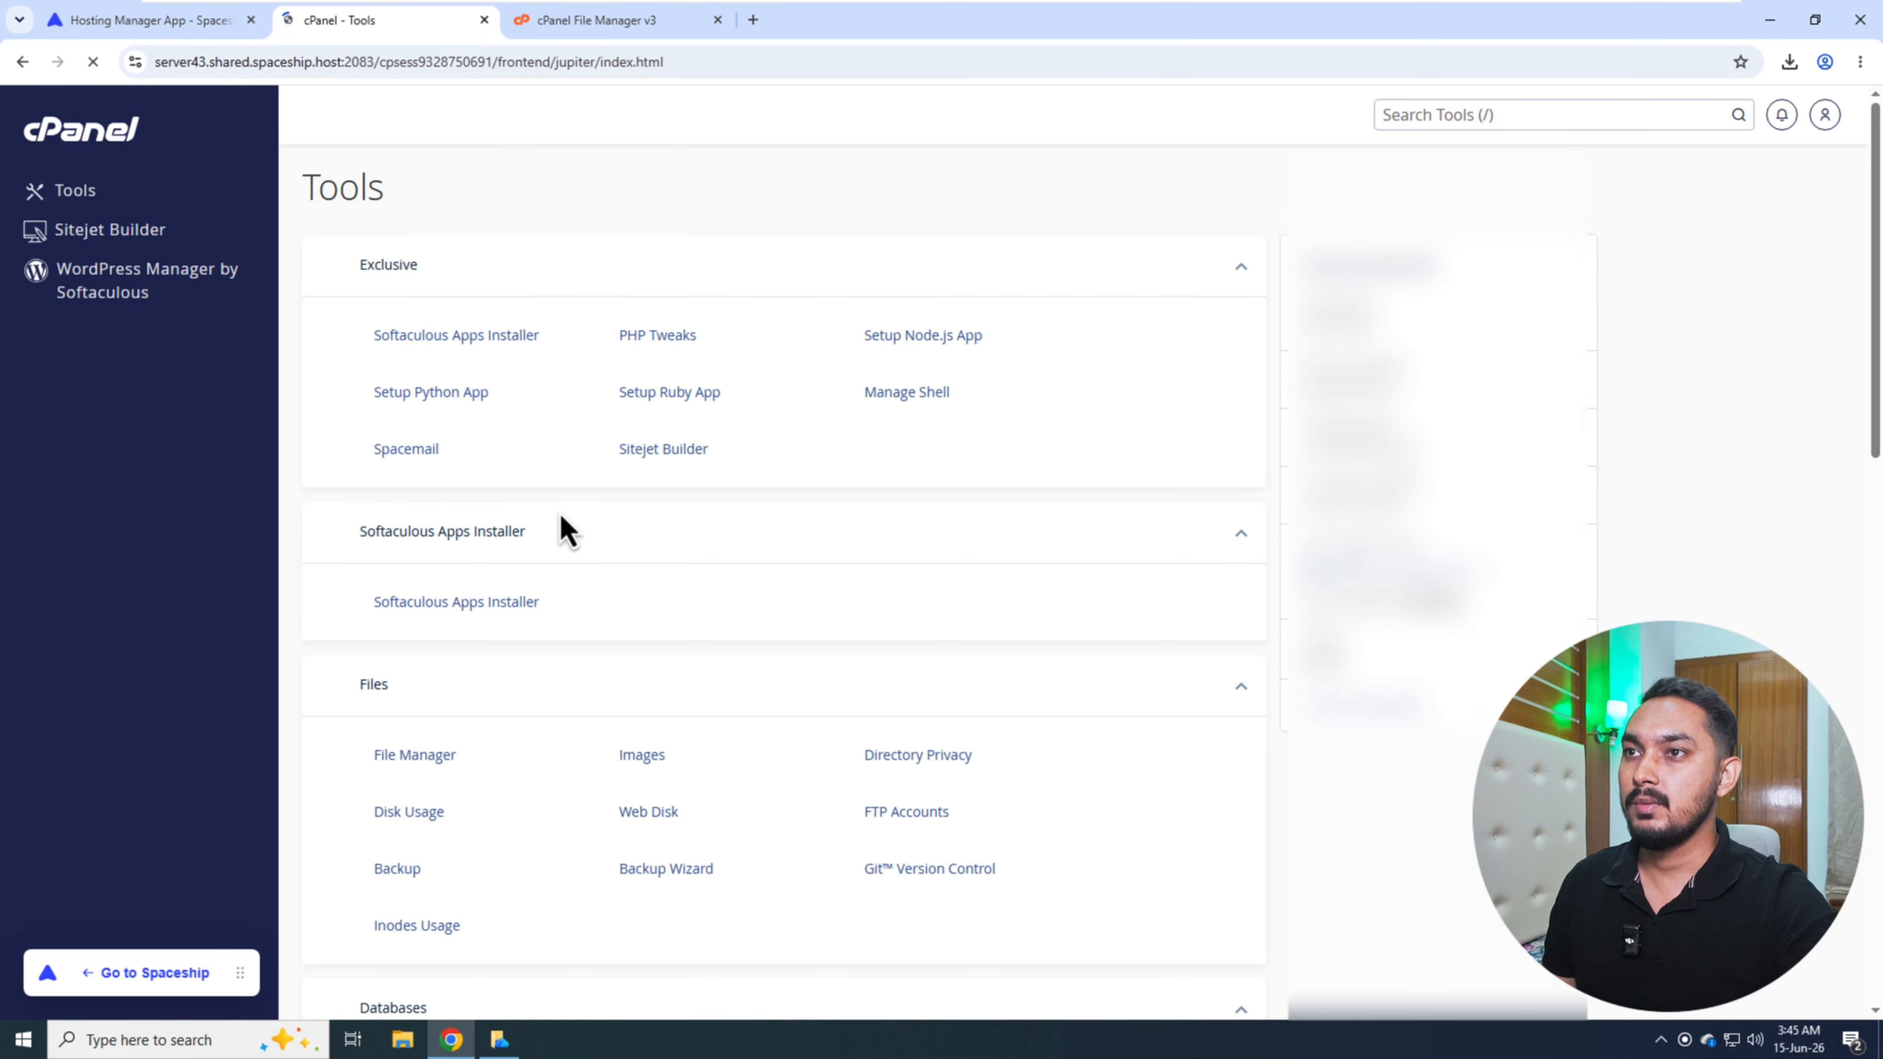
scroll(478, 708, down, 4)
scroll(467, 688, down, 2)
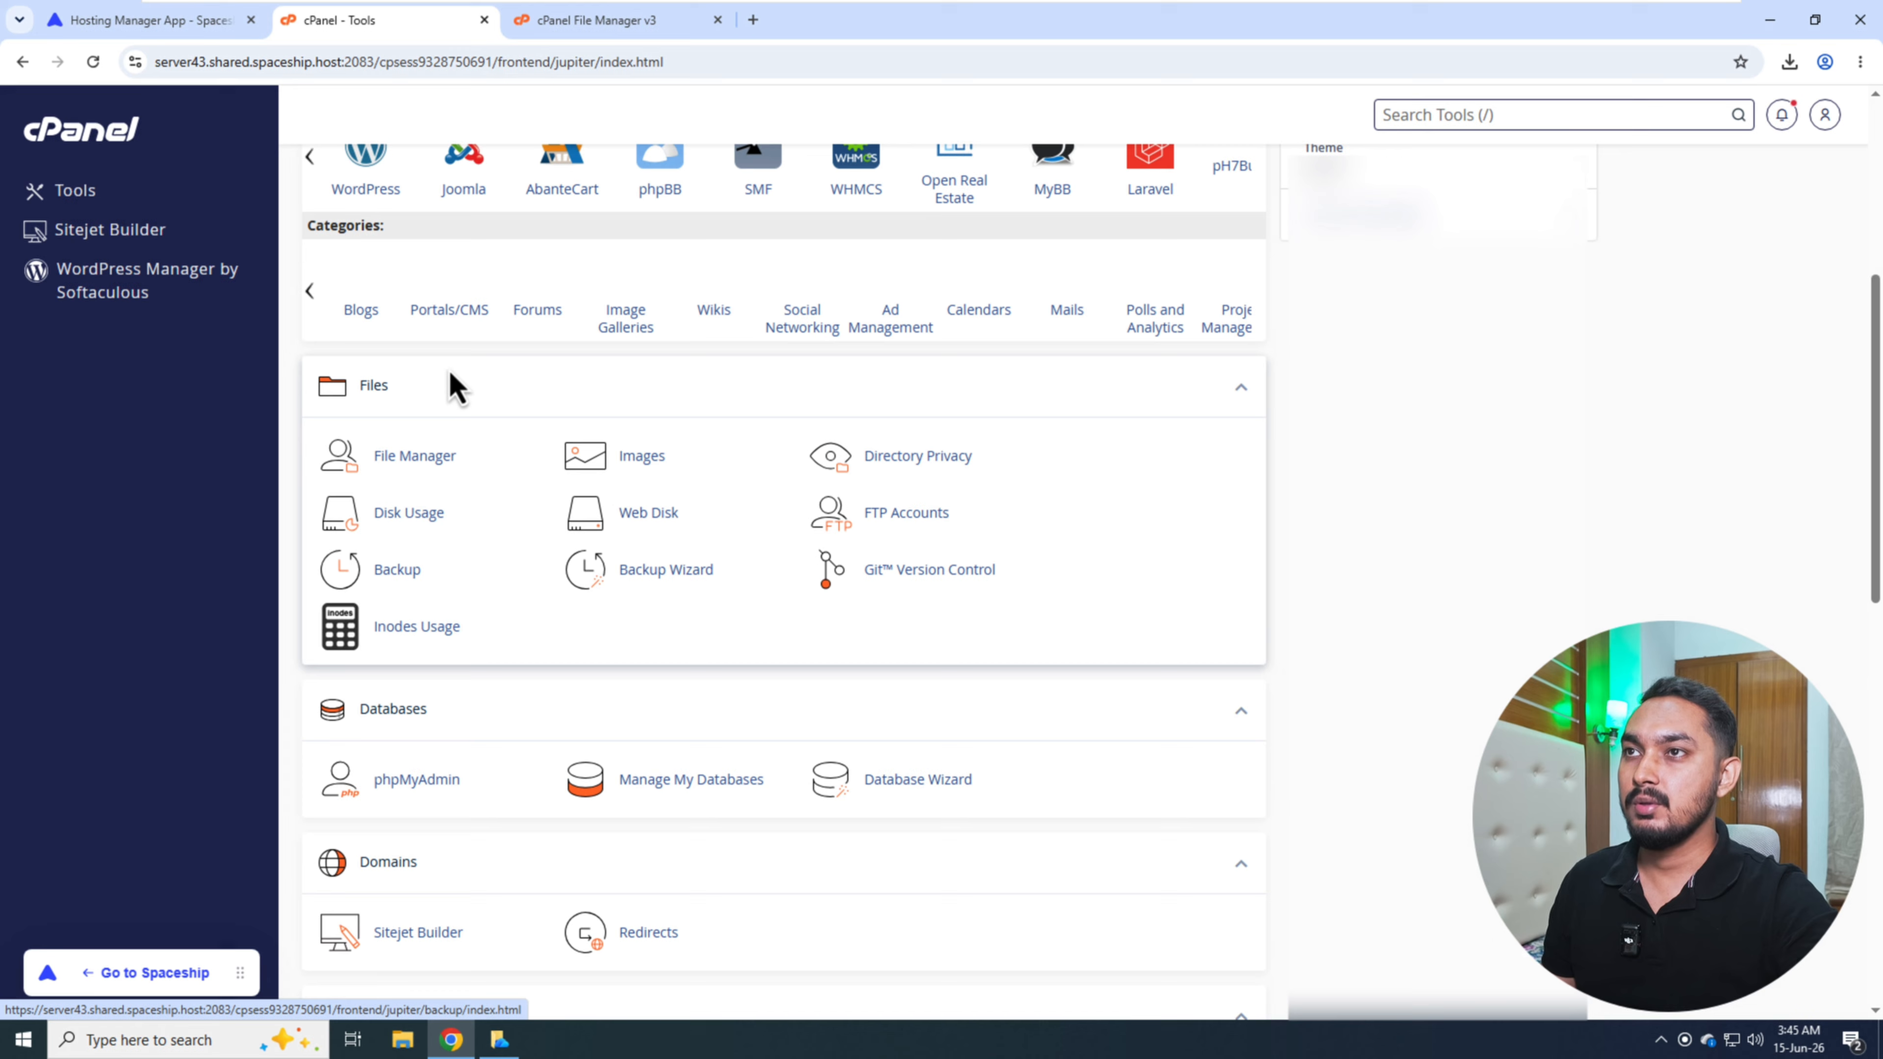
scroll(421, 537, up, 2)
scroll(428, 627, down, 2)
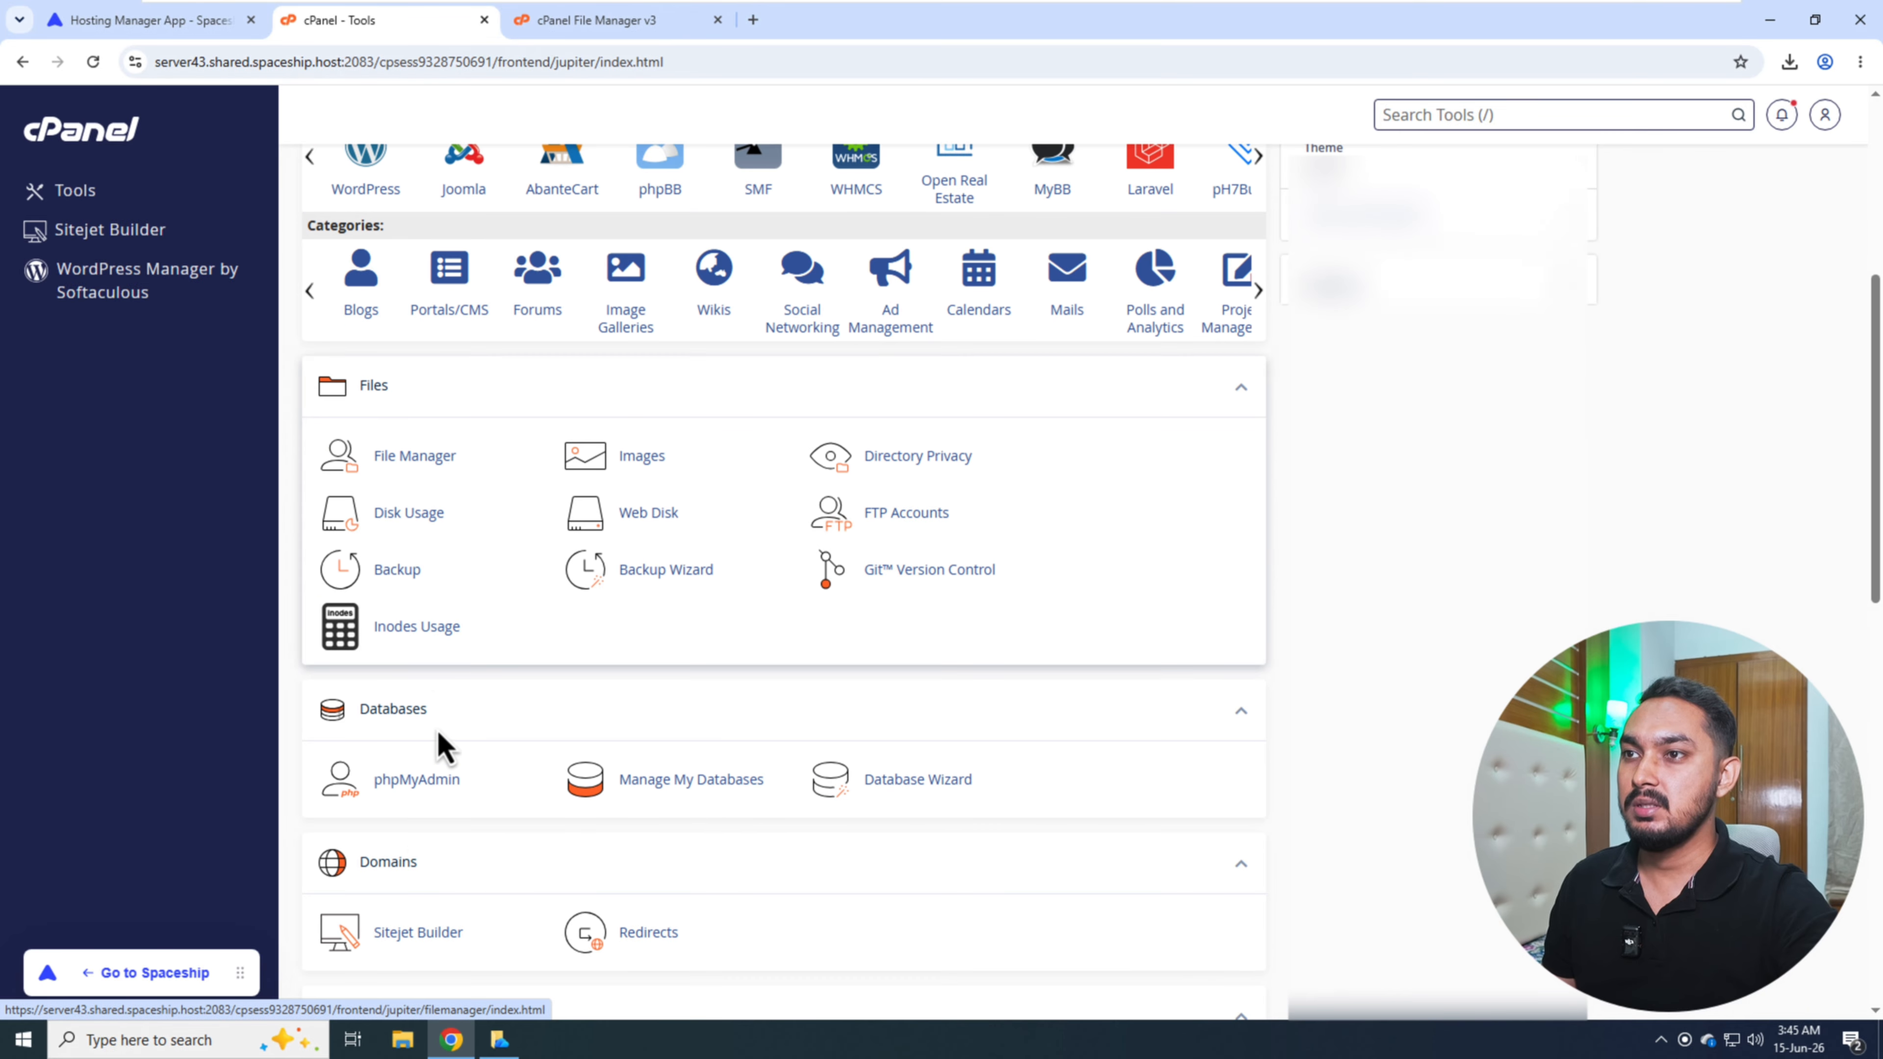
click(418, 779)
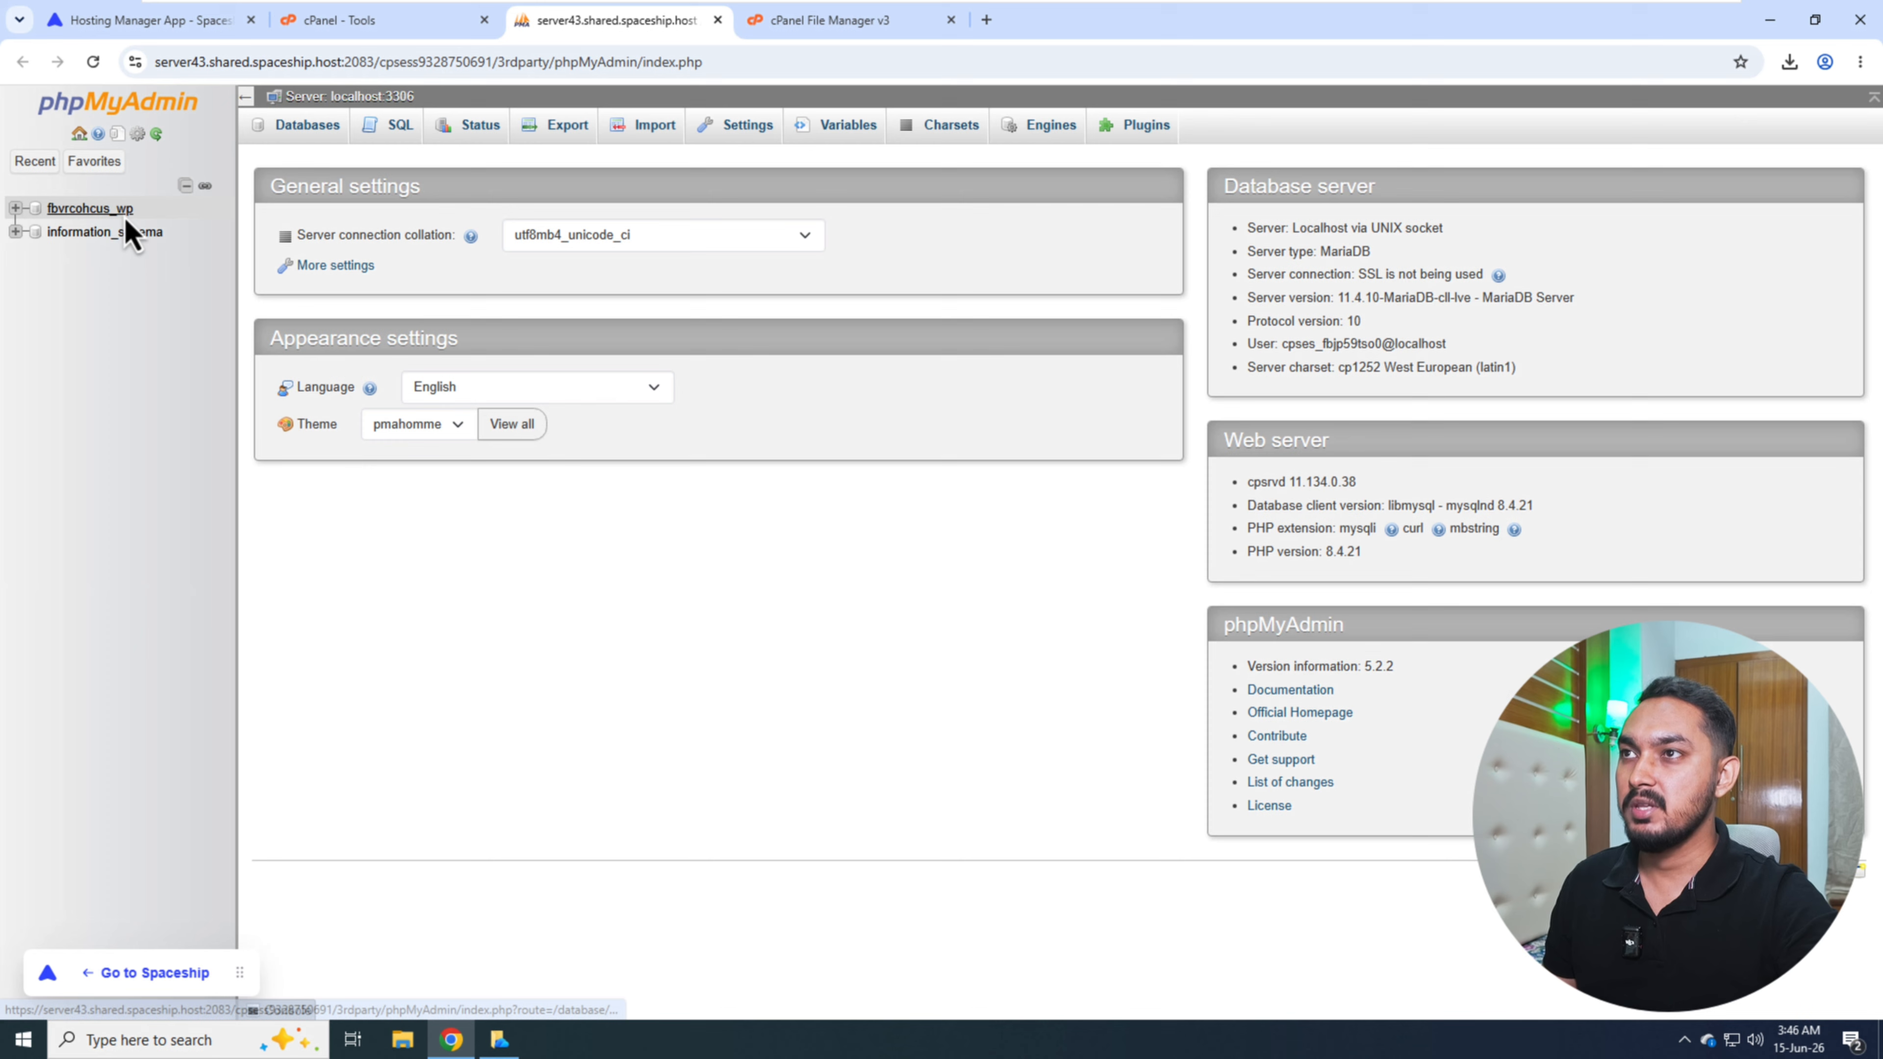
- Import artsigns_wp_xy6cn.sql from Downloads into the fbvrcohcus_wp database, keeping the default import options
click(97, 210)
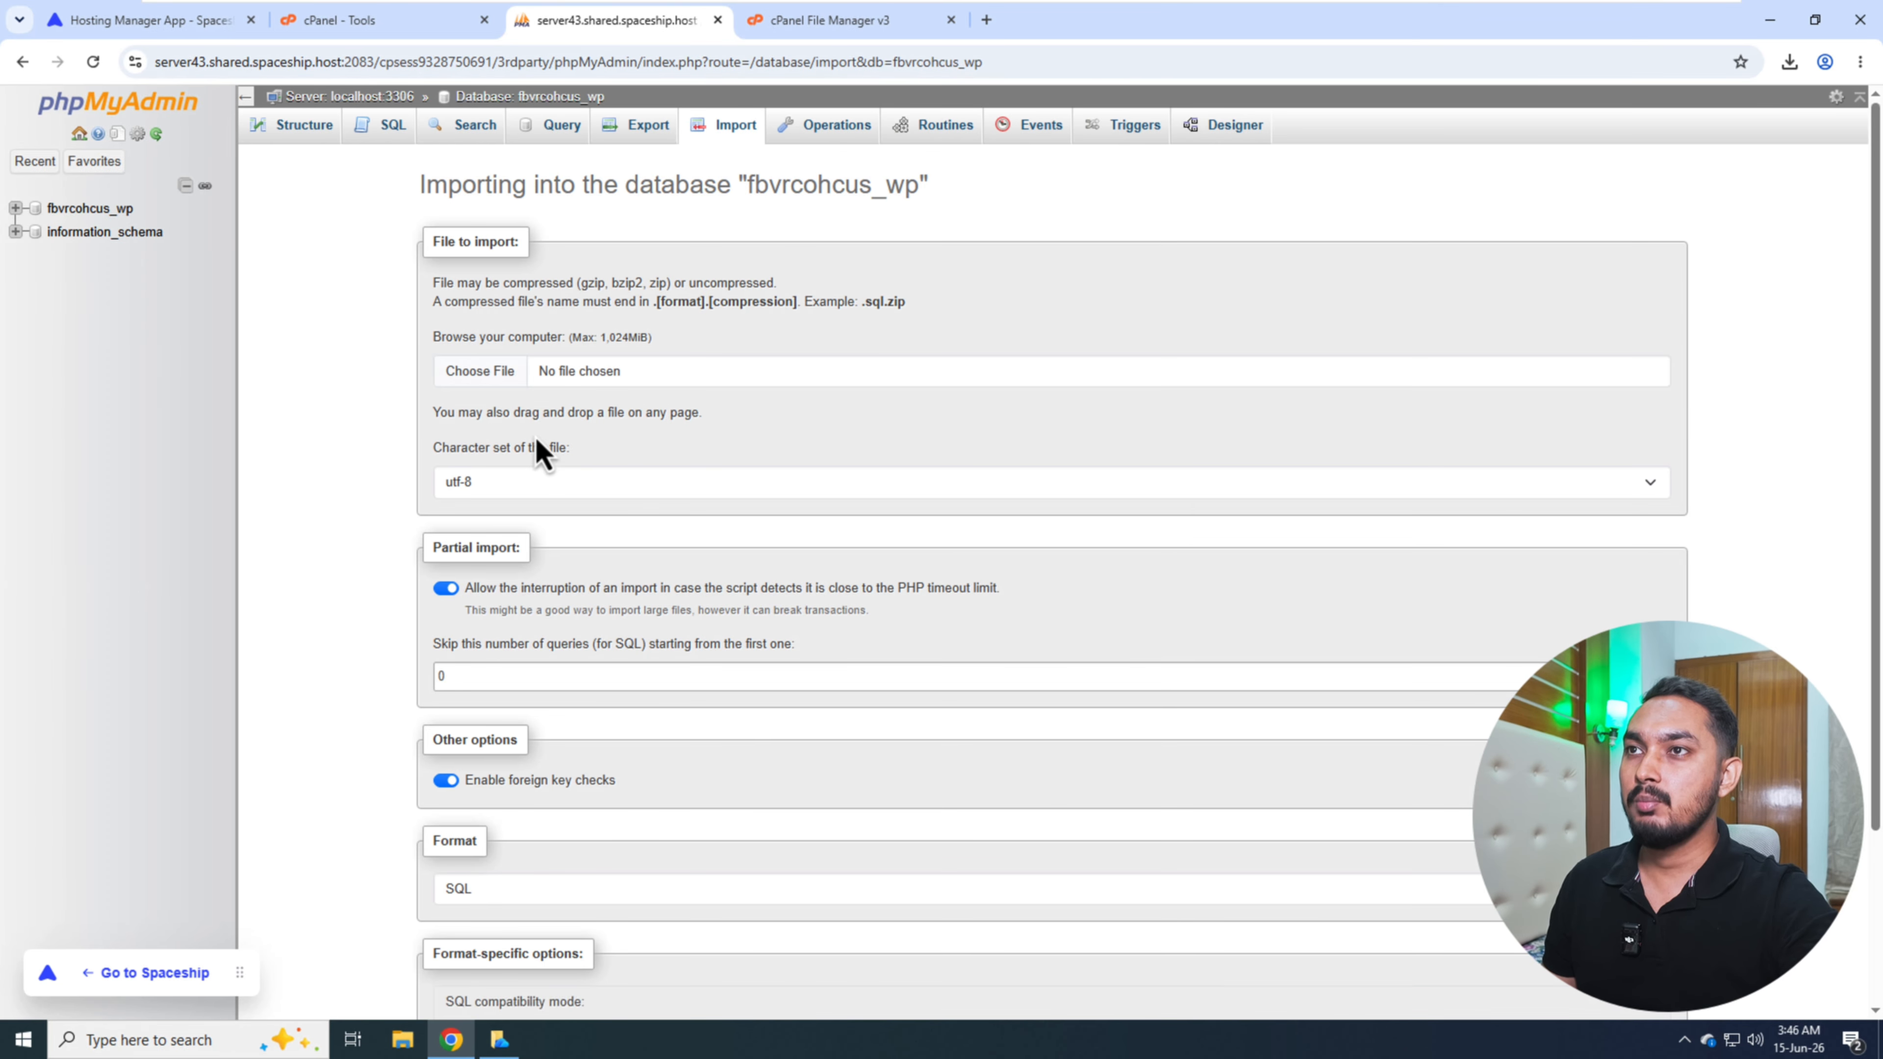
click(476, 375)
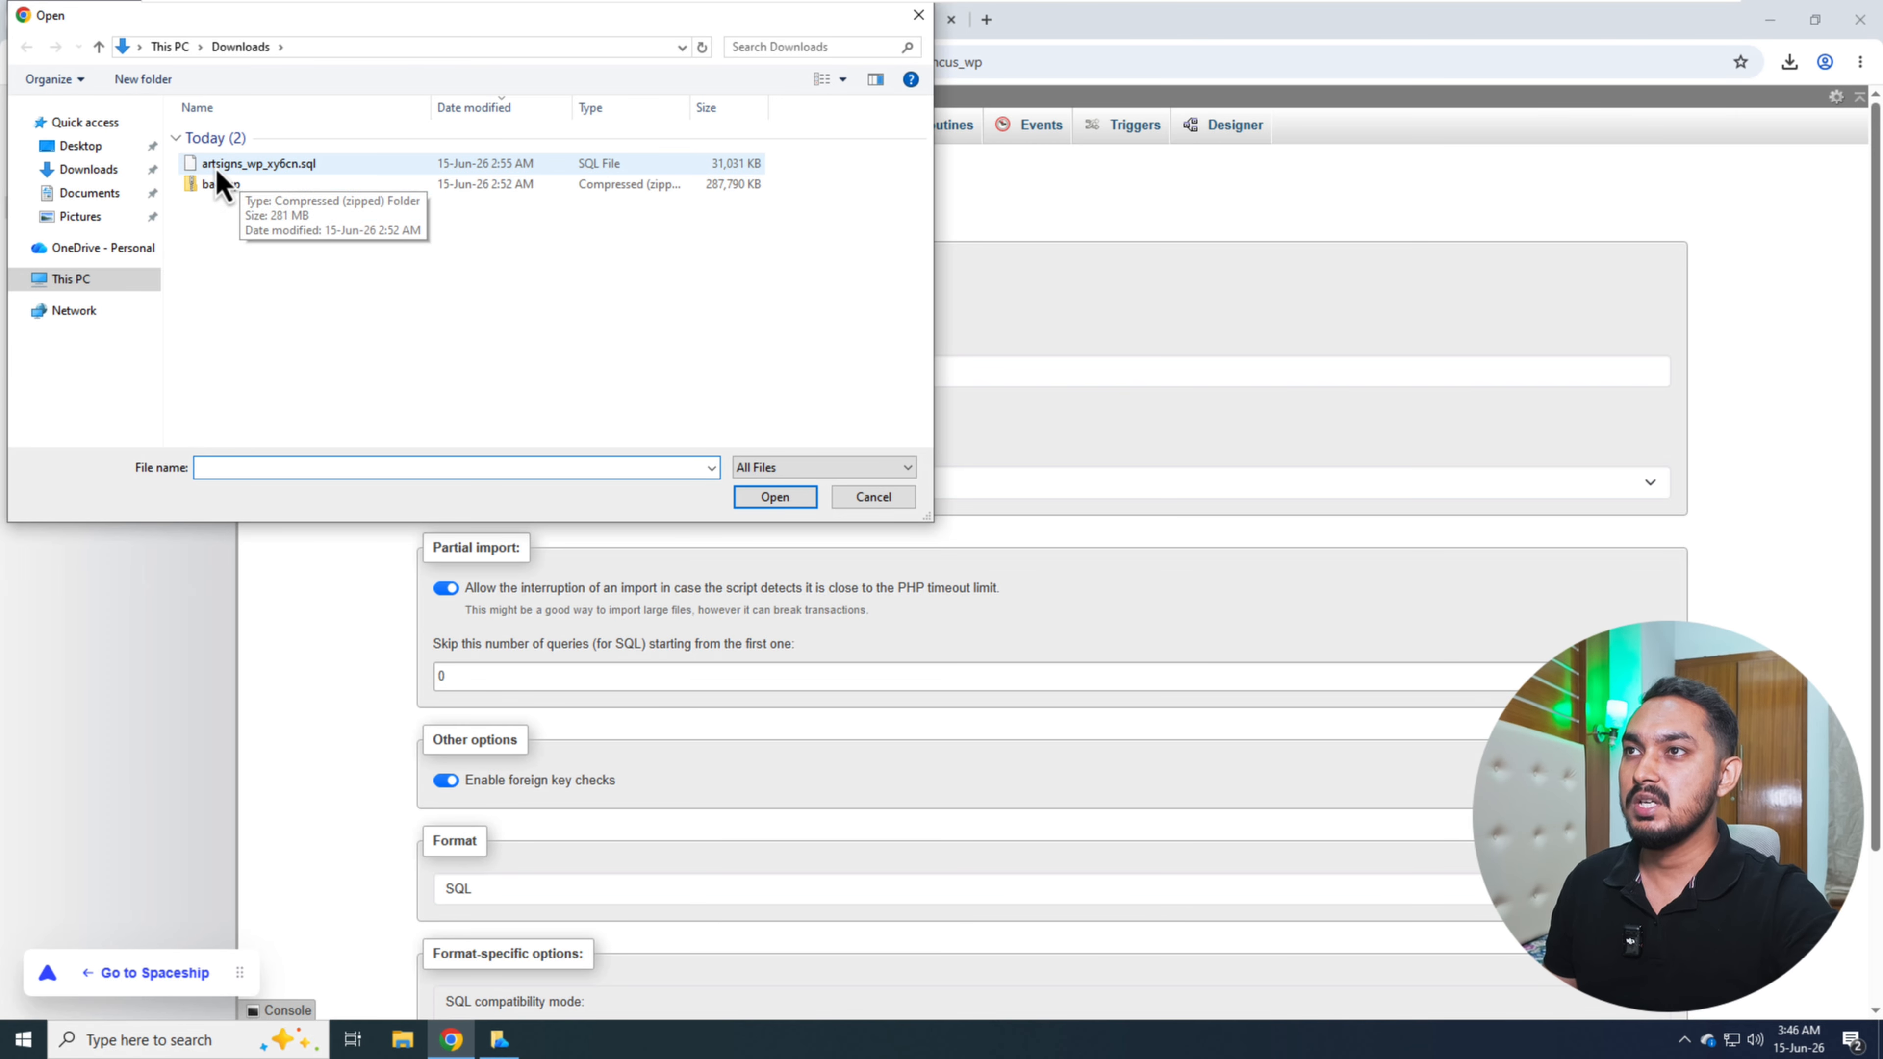
click(274, 172)
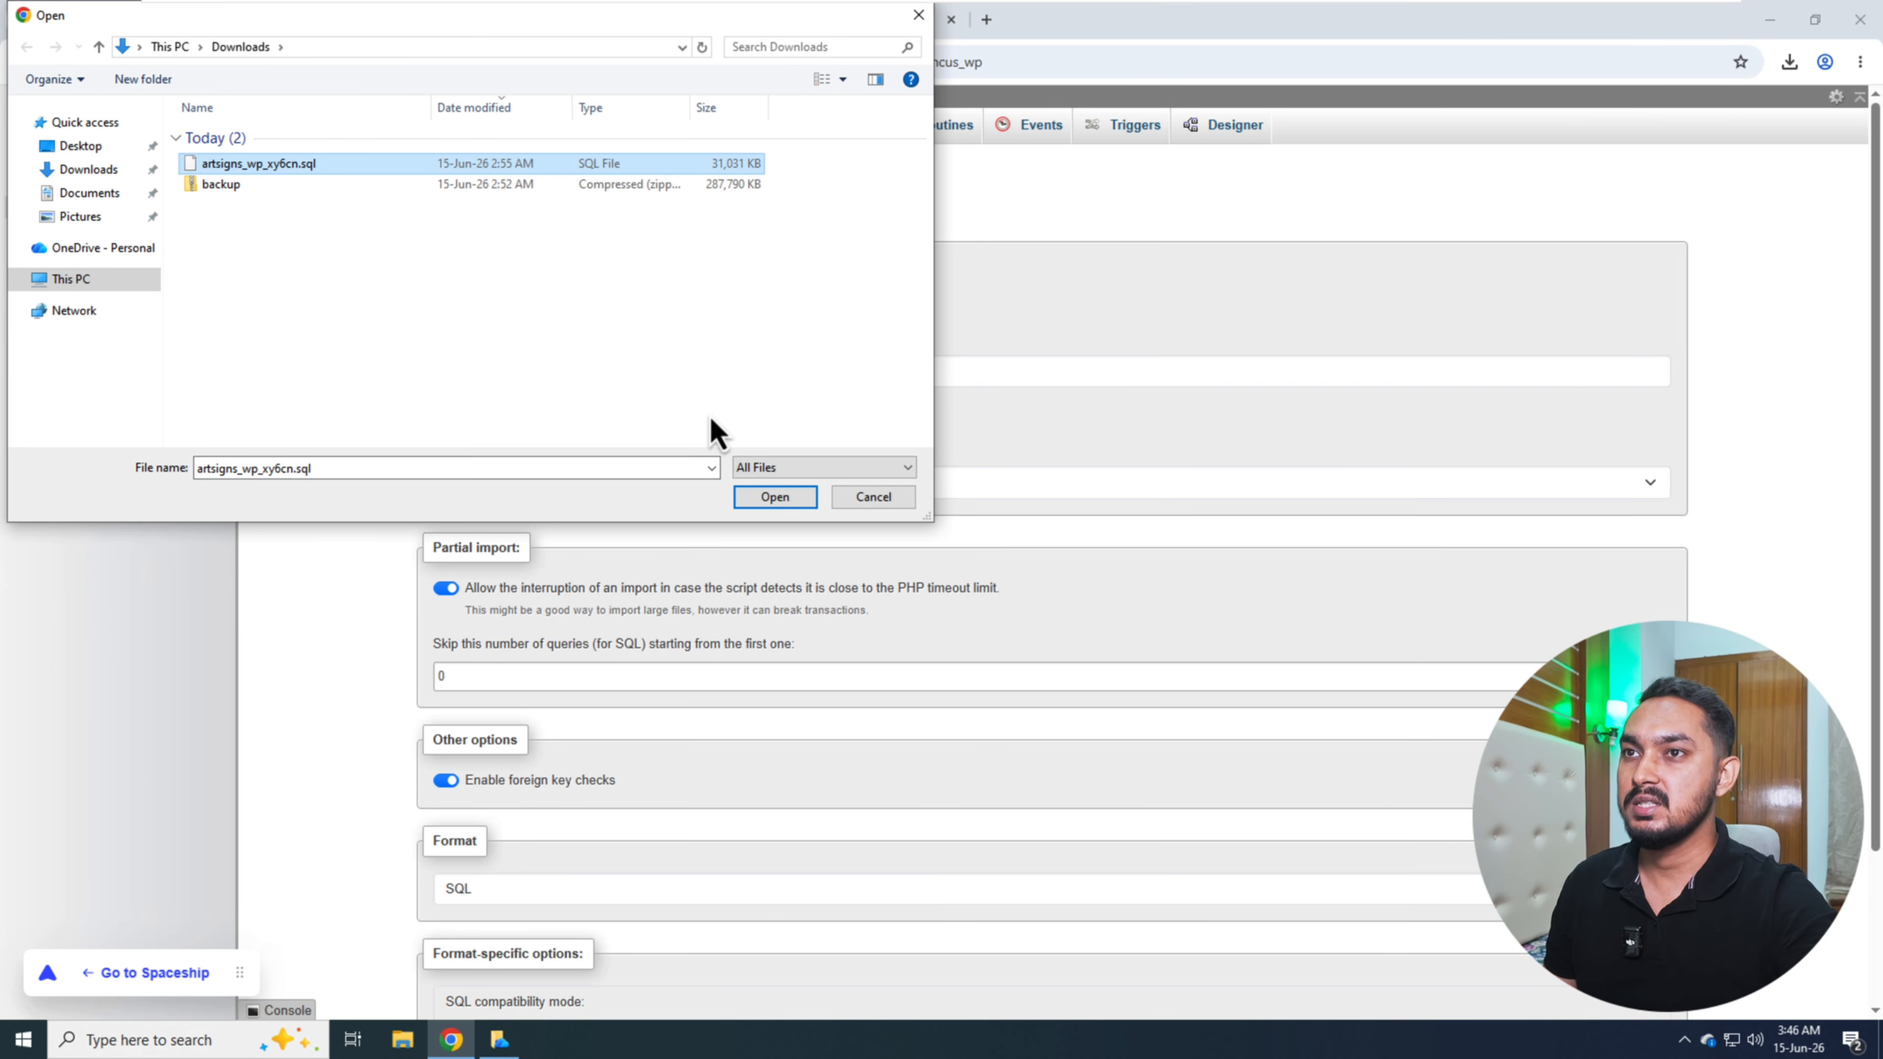
click(772, 505)
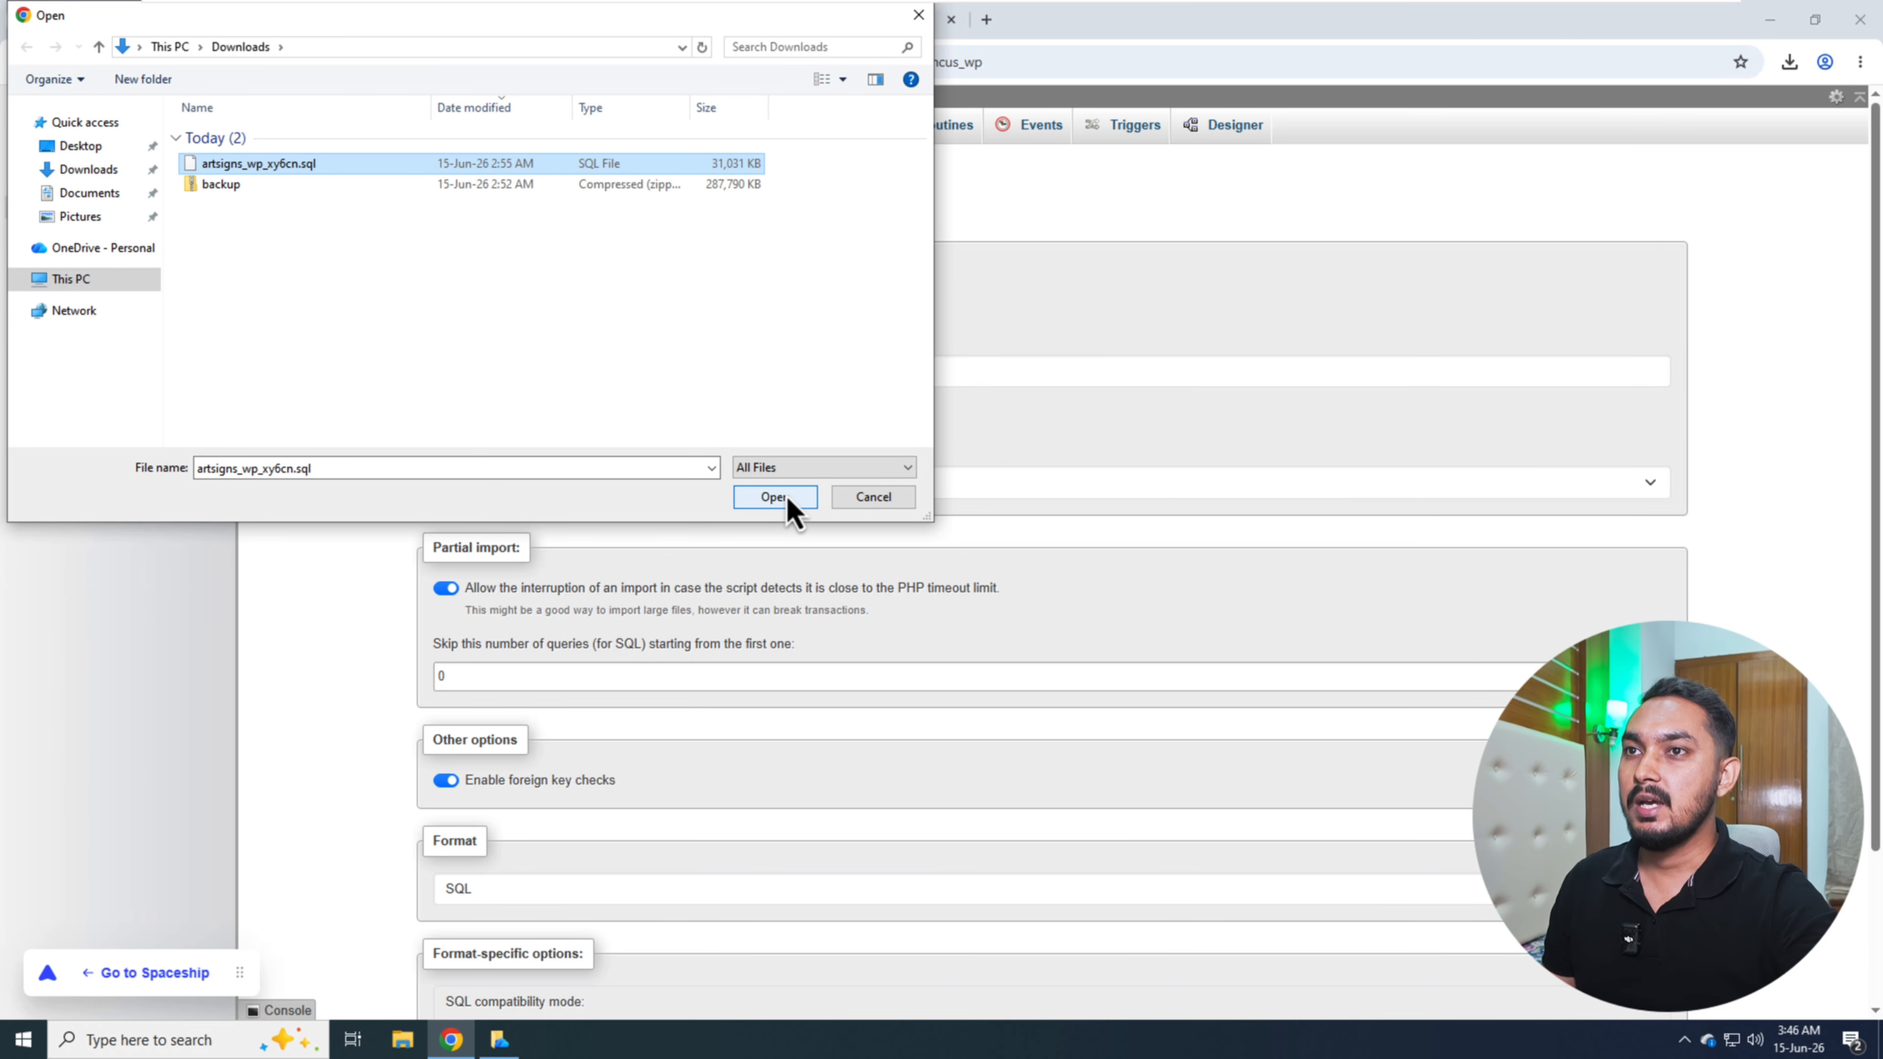
scroll(740, 638, down, 2)
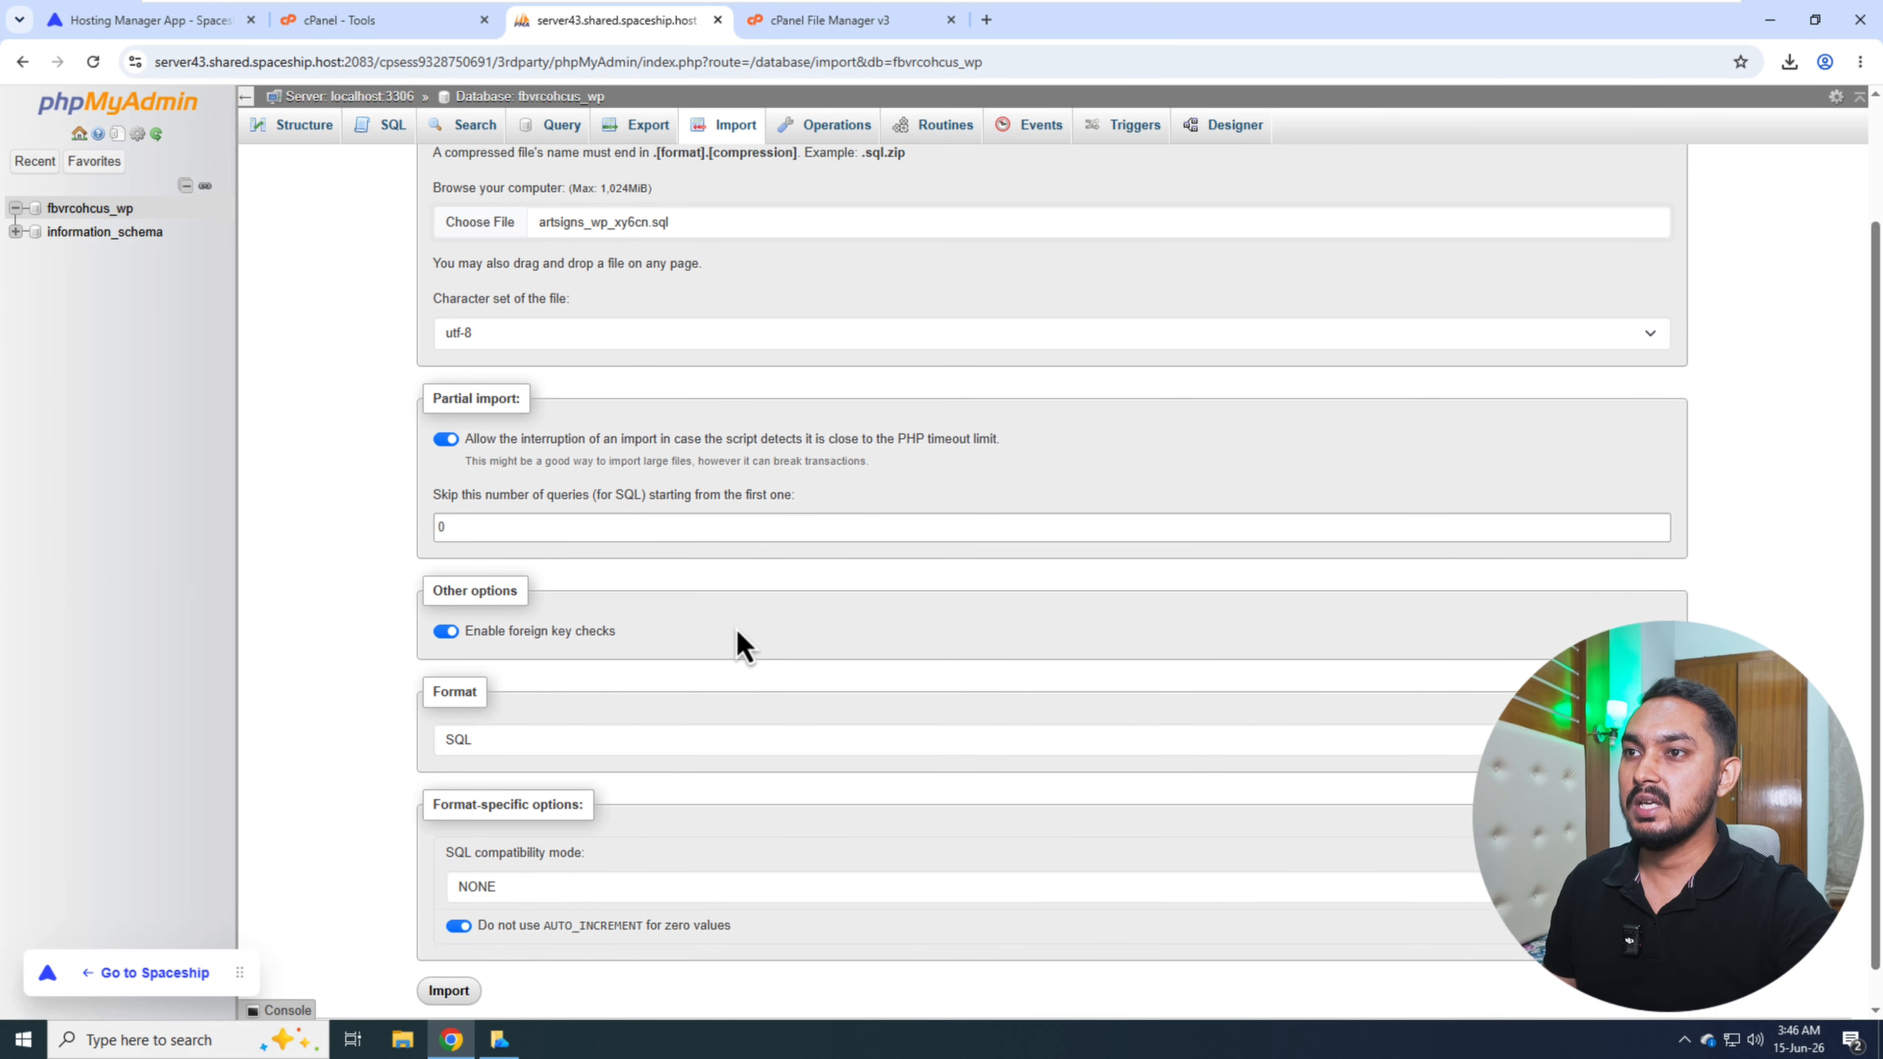
click(448, 951)
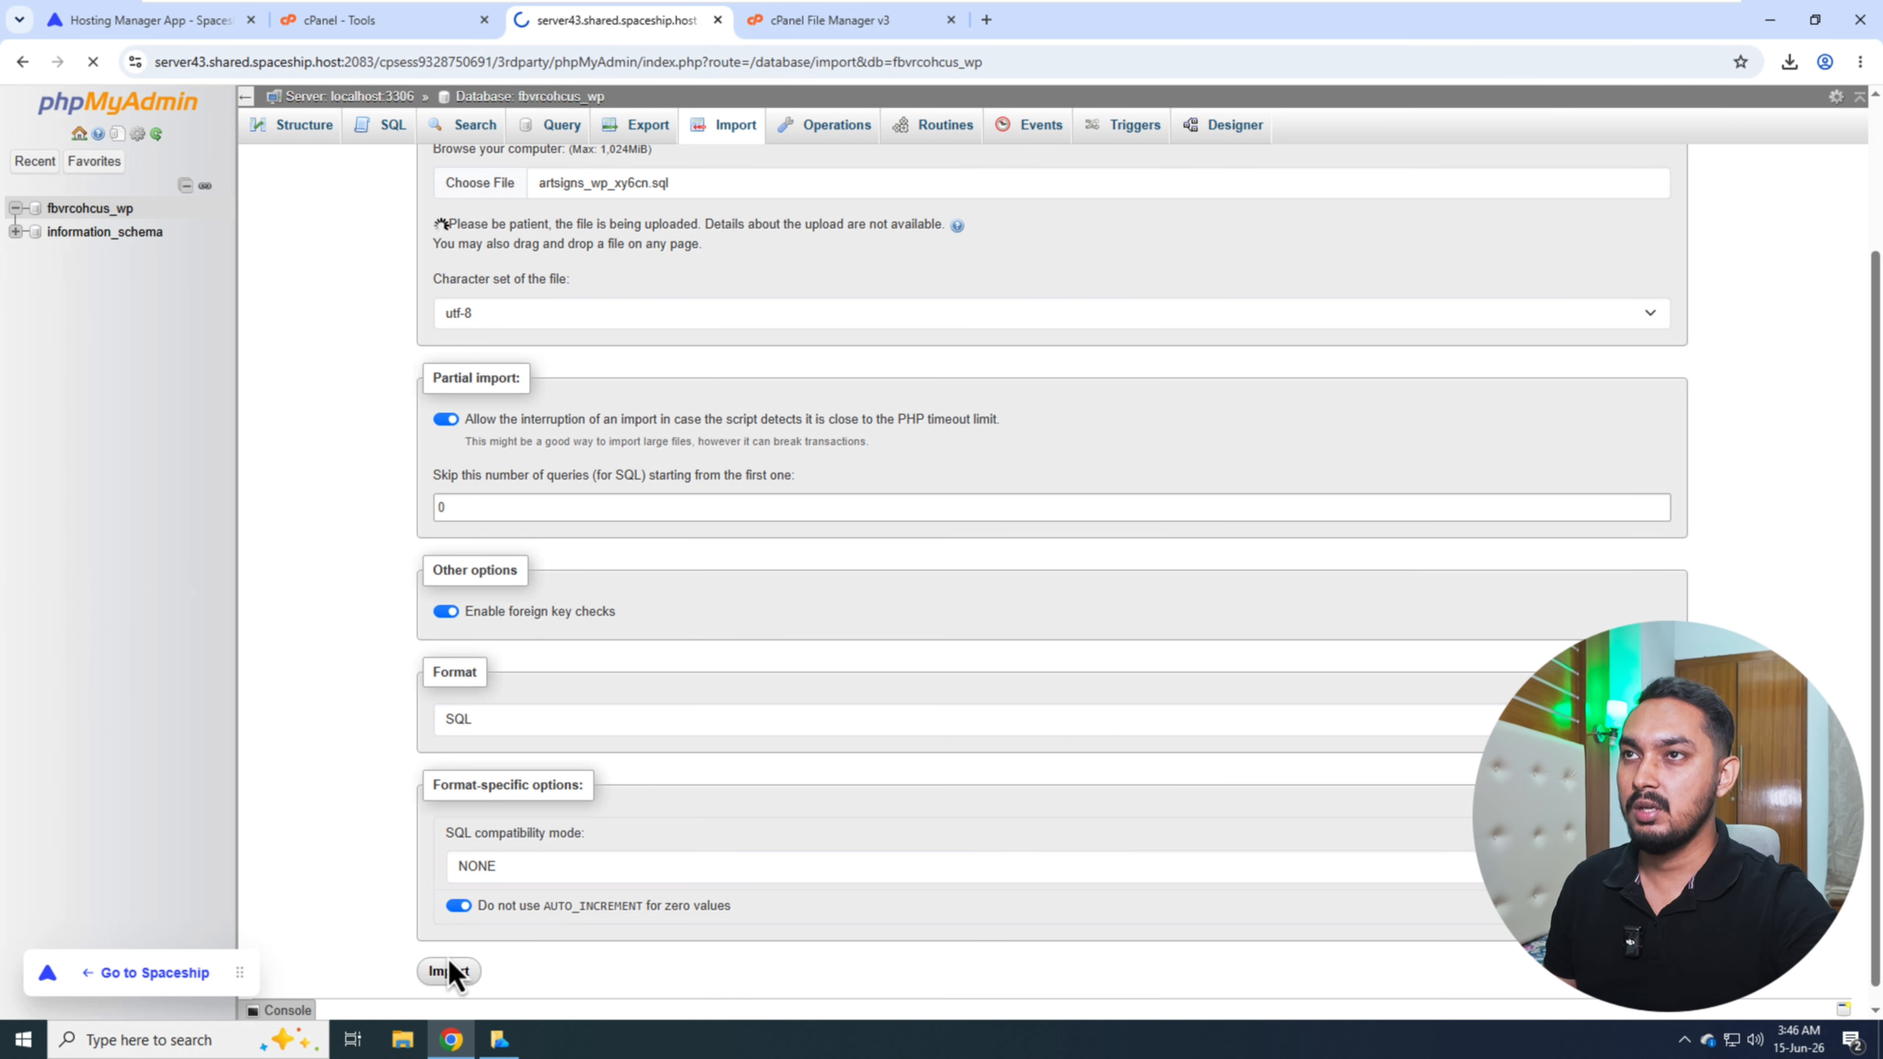